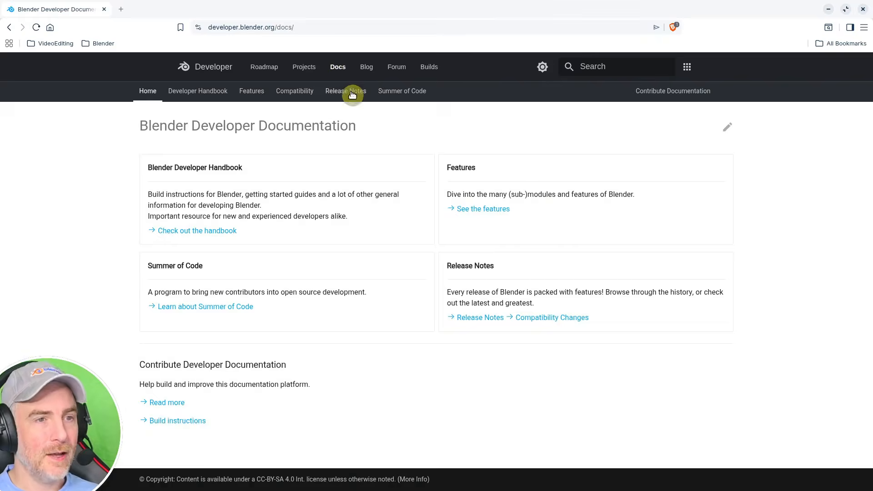
- Open the Video Sequencer page of the Blender 5.2 LTS release notes
{"action": "left_click", "coordinate": [350, 91]}
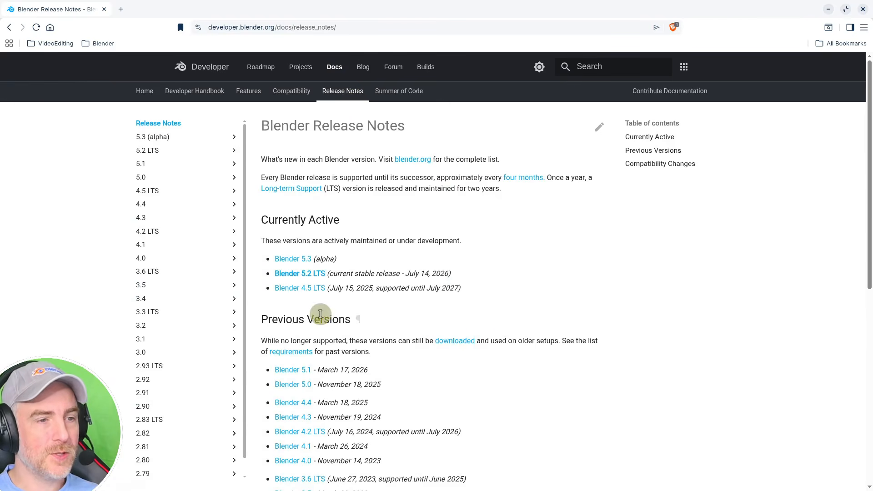
{"action": "left_click", "coordinate": [309, 275]}
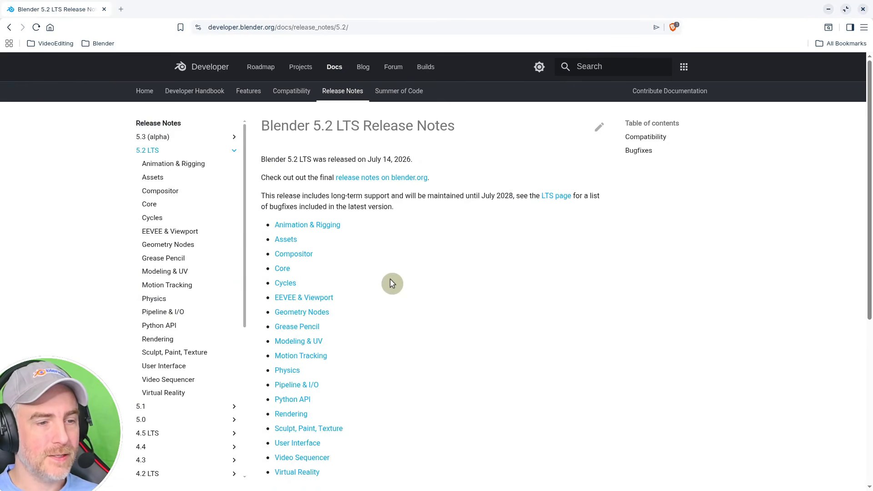
{"action": "scroll", "coordinate": [391, 283], "scroll_direction": "down", "scroll_amount": 3}
{"action": "left_click", "coordinate": [324, 294]}
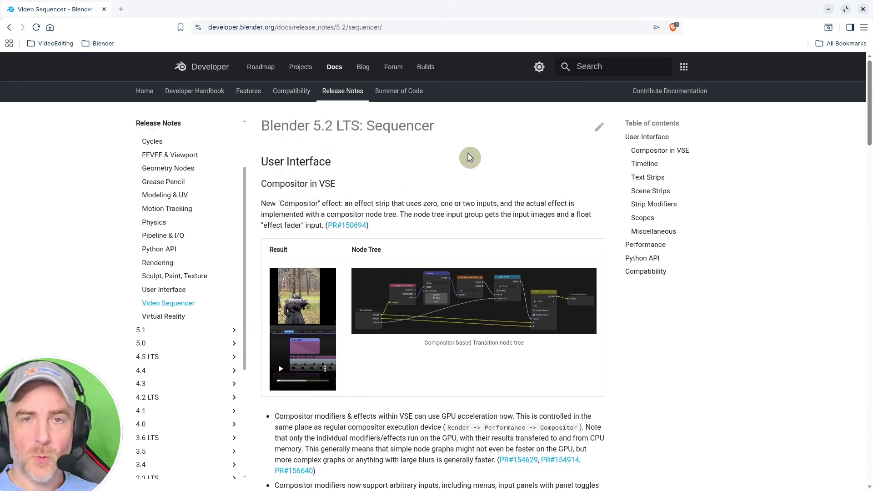
- Skim the Sequencer release notes from the Compositor in VSE section down to Compatibility and return to the beginning
{"action": "scroll", "coordinate": [470, 158], "scroll_direction": "down", "scroll_amount": 7}
{"action": "scroll", "coordinate": [447, 188], "scroll_direction": "up", "scroll_amount": 3}
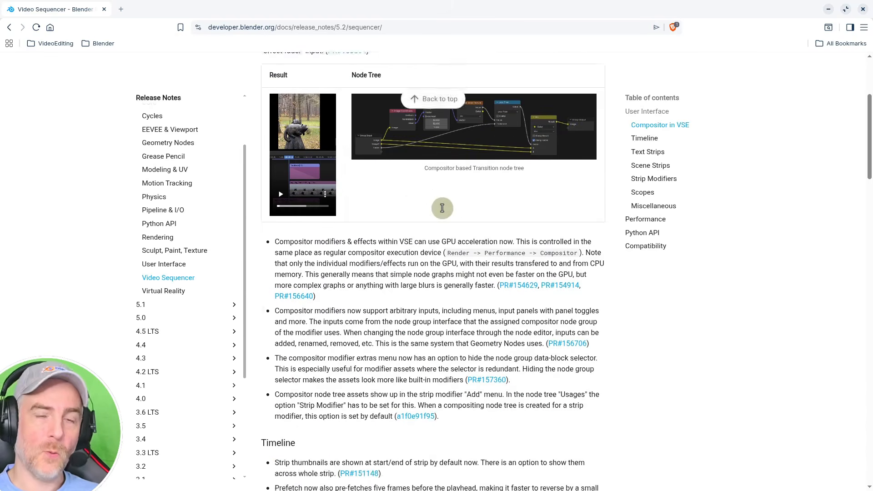
{"action": "scroll", "coordinate": [442, 208], "scroll_direction": "up", "scroll_amount": 4}
{"action": "scroll", "coordinate": [444, 208], "scroll_direction": "down", "scroll_amount": 10}
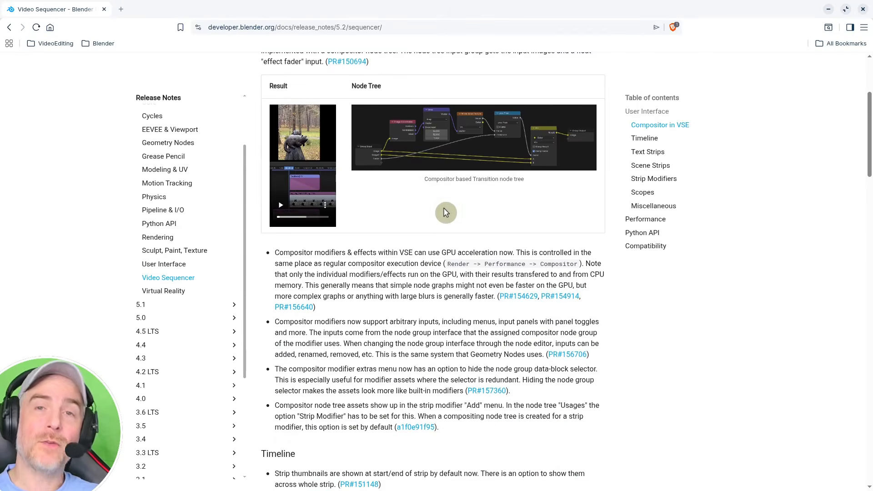
{"action": "scroll", "coordinate": [433, 218], "scroll_direction": "down", "scroll_amount": 15}
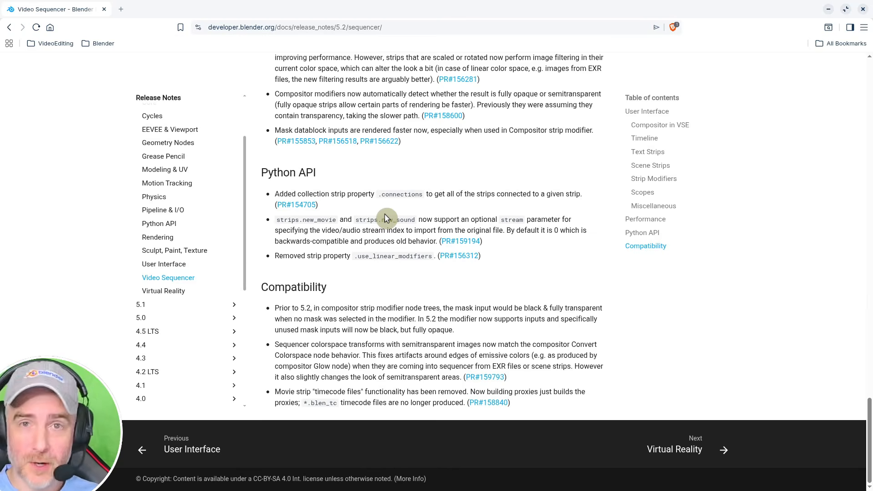
{"action": "scroll", "coordinate": [386, 218], "scroll_direction": "up", "scroll_amount": 20}
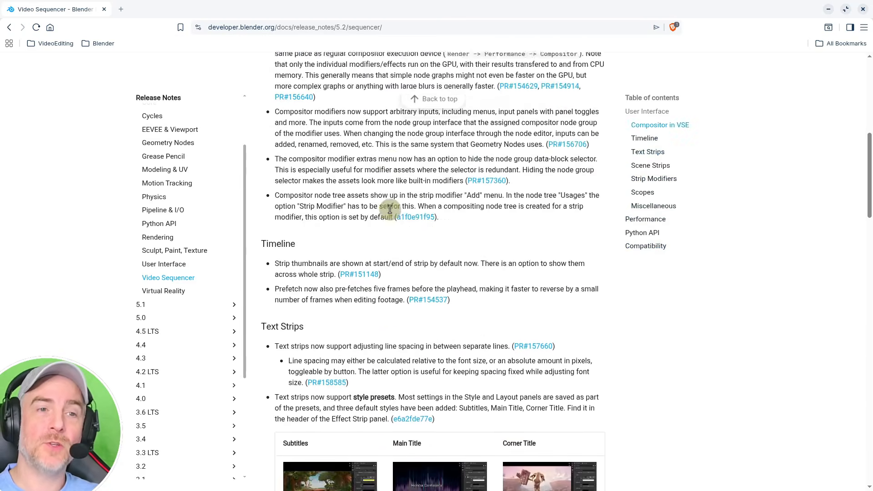
{"action": "scroll", "coordinate": [390, 210], "scroll_direction": "up", "scroll_amount": 8}
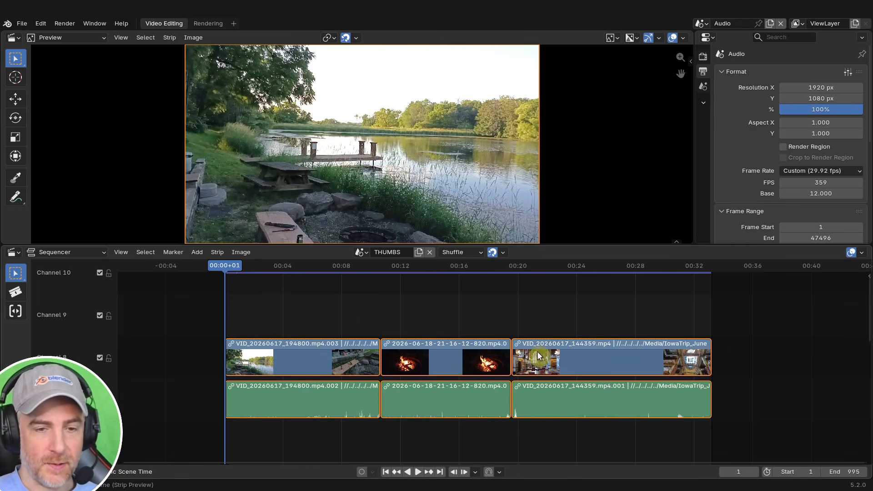
- Switch the sequencer timeline overlays off and back on
{"action": "left_click", "coordinate": [851, 253]}
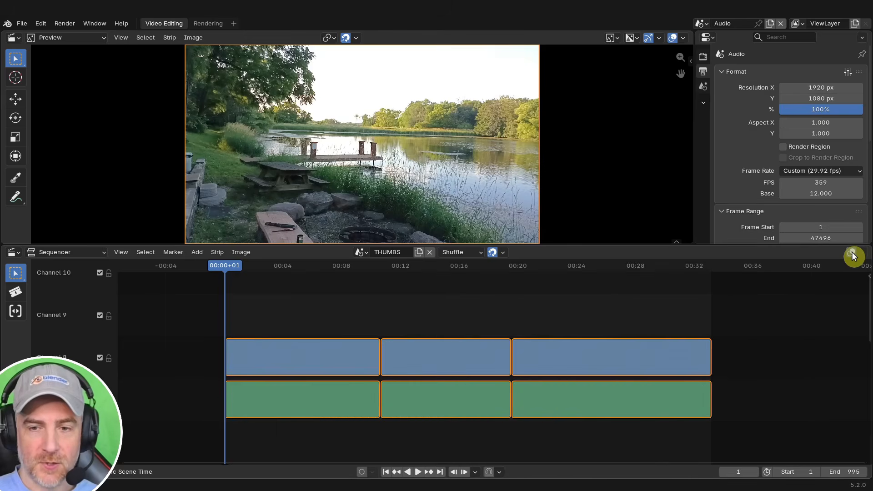
{"action": "left_click", "coordinate": [851, 253]}
- Compare the None, Strip Ends and Continuous thumbnail modes on the timeline strips
{"action": "left_click", "coordinate": [862, 252]}
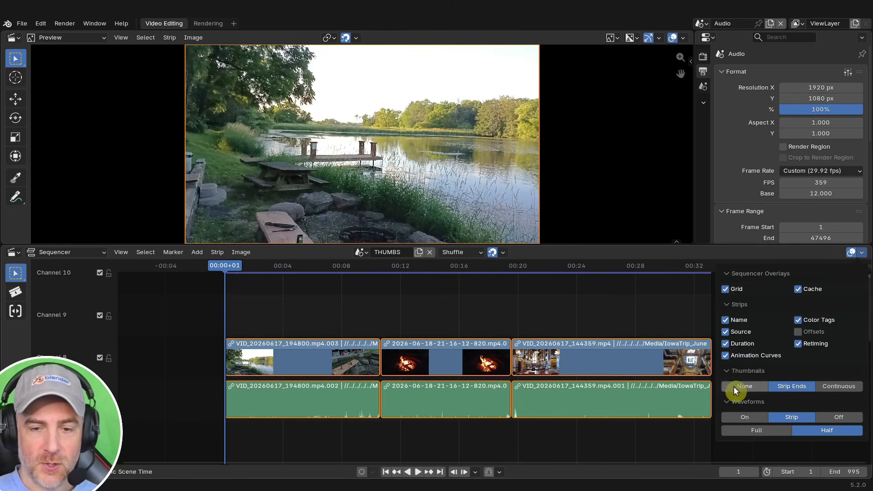
{"action": "left_click", "coordinate": [749, 386]}
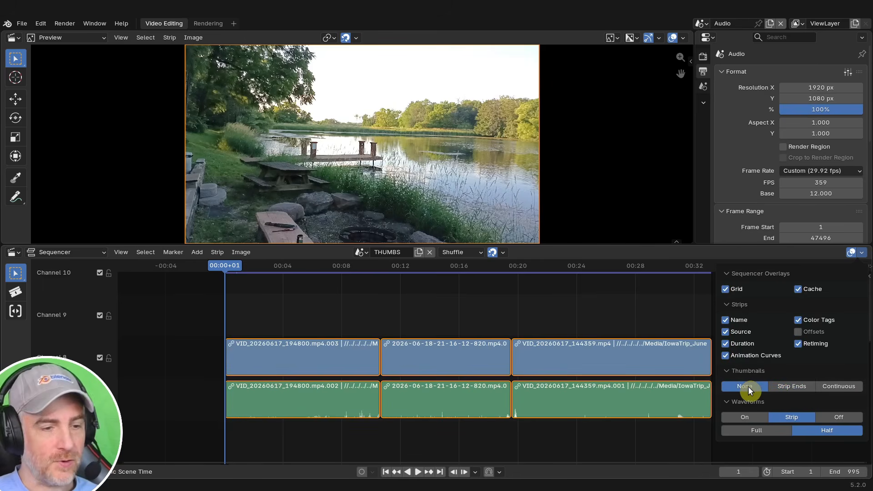
{"action": "left_click", "coordinate": [798, 386]}
{"action": "left_click", "coordinate": [848, 387]}
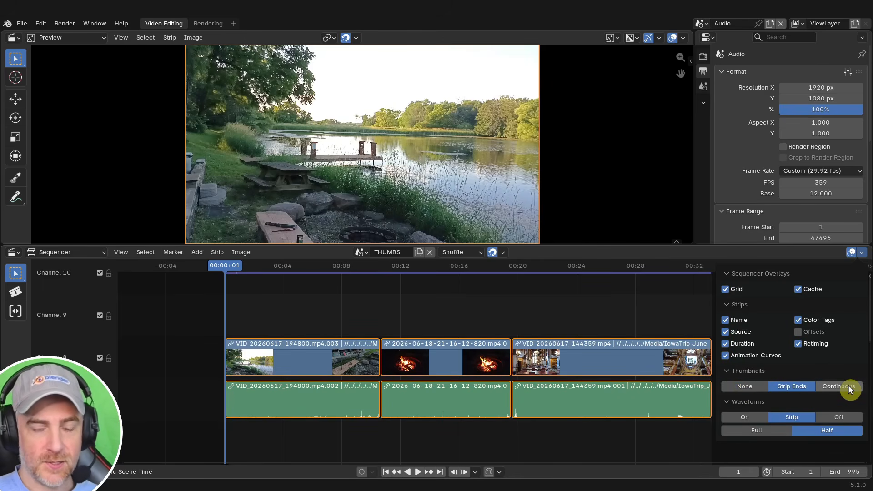
{"action": "left_click", "coordinate": [747, 385]}
{"action": "left_click", "coordinate": [837, 387]}
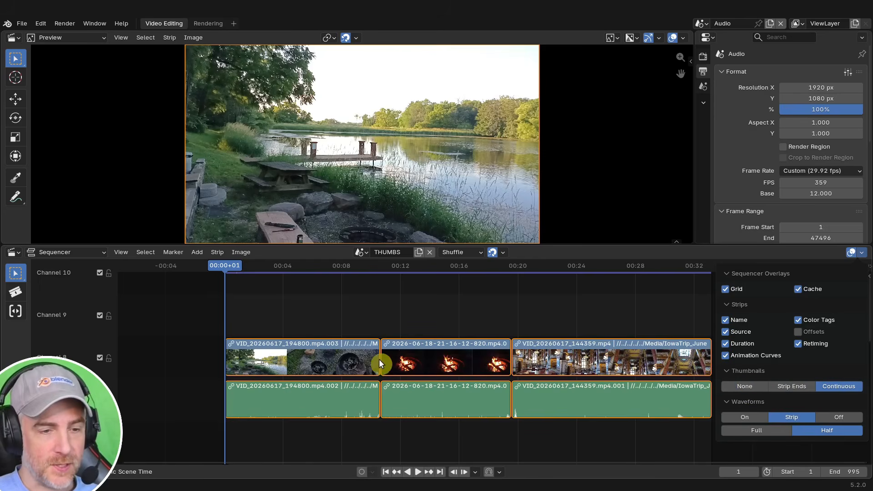
{"action": "left_click", "coordinate": [741, 386]}
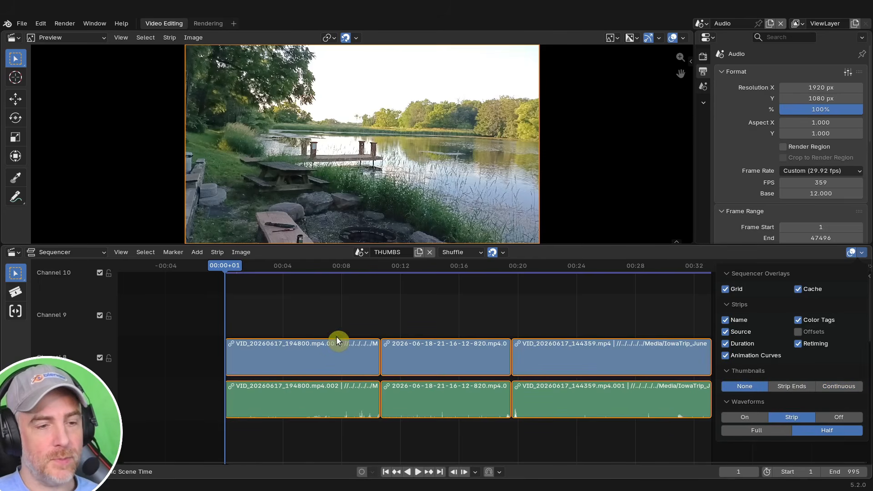
- Scrub the playhead through the first clip to frame 250 to compare its thumbnails with the footage
{"action": "left_click", "coordinate": [395, 167]}
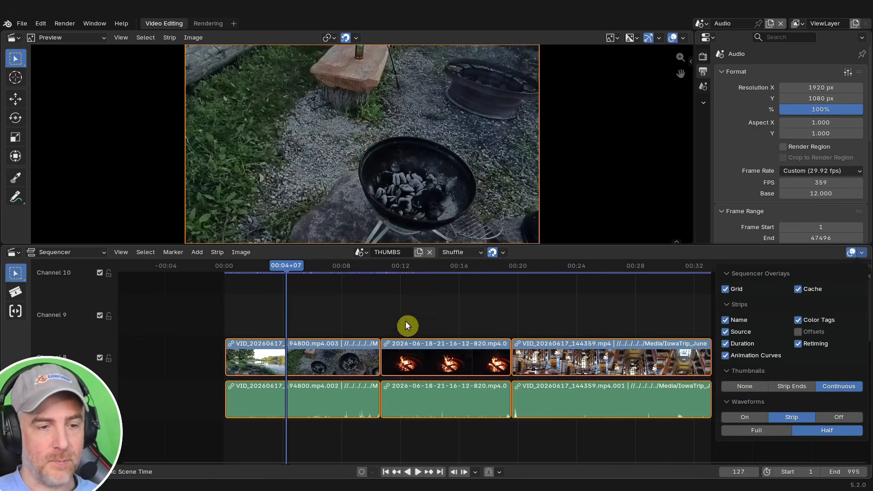
{"action": "left_click_drag", "start_coordinate": [280, 266], "coordinate": [346, 266]}
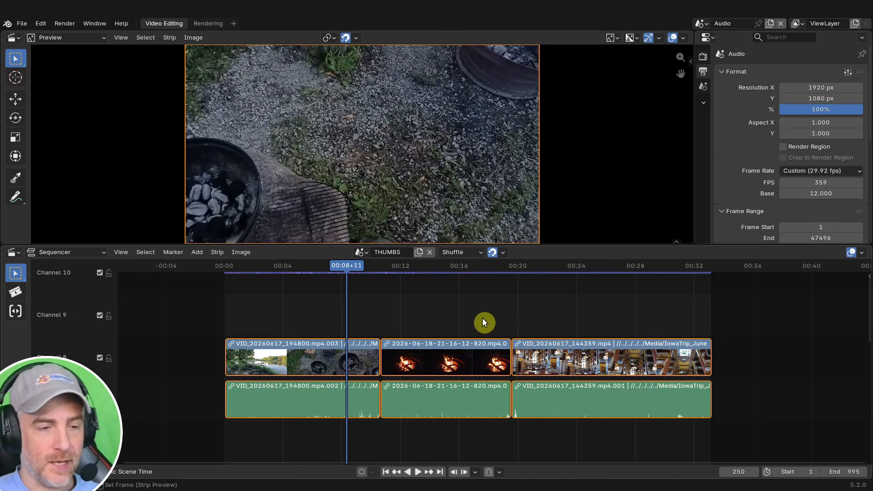
{"action": "middle_click_drag", "start_coordinate": [384, 313], "coordinate": [427, 304], "text": "ctrl"}
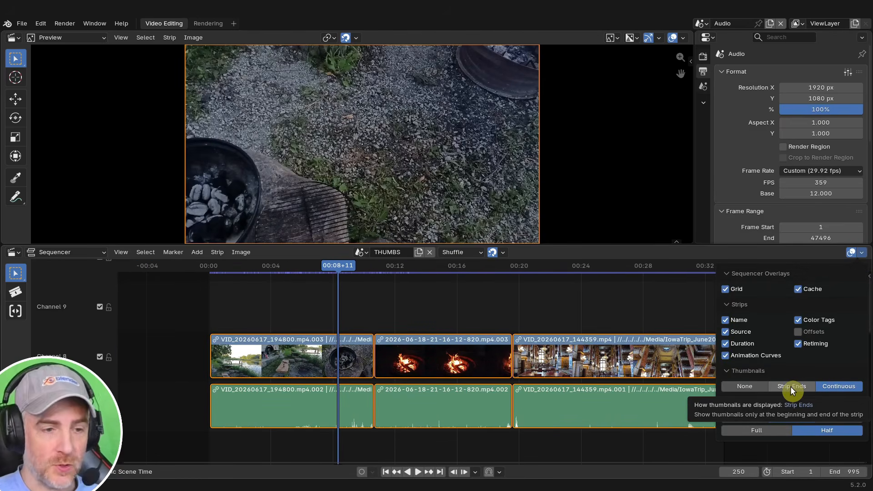
- Set the strip thumbnail display to Strip Ends
{"action": "left_click", "coordinate": [791, 386]}
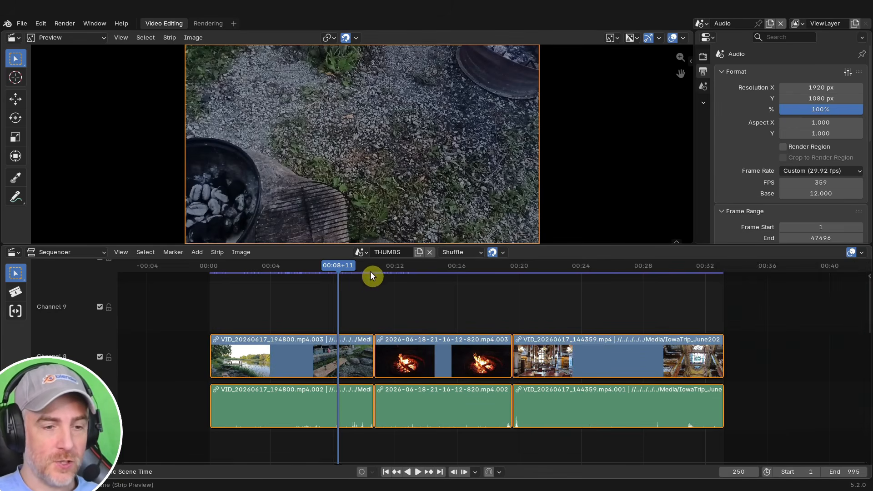
{"action": "key", "text": "Home"}
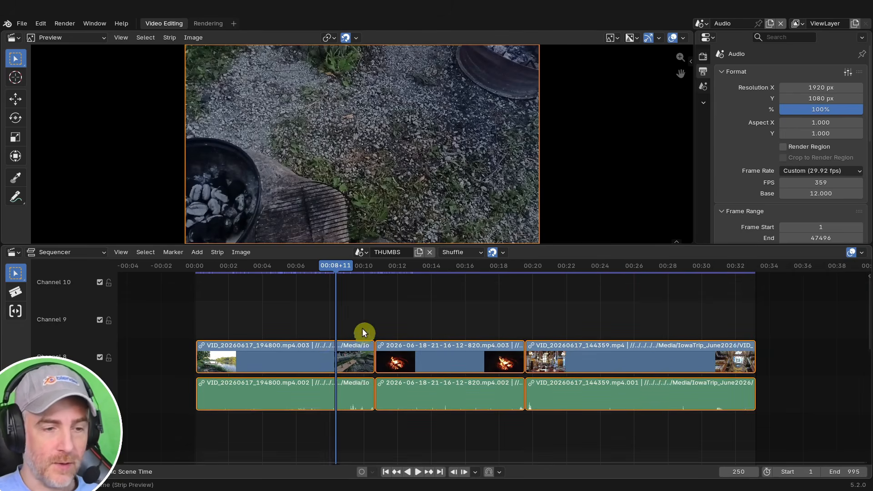
- Split the first video strip and its audio at frame 174
{"action": "mouse_move", "coordinate": [465, 357]}
{"action": "middle_mouse_down", "text": "ctrl"}
{"action": "mouse_move", "coordinate": [460, 351]}
{"action": "mouse_move", "coordinate": [480, 341]}
{"action": "mouse_move", "coordinate": [481, 351]}
{"action": "mouse_move", "coordinate": [442, 345]}
{"action": "mouse_move", "coordinate": [481, 339]}
{"action": "mouse_move", "coordinate": [457, 357]}
{"action": "middle_mouse_up", "text": "ctrl"}
{"action": "left_click_drag", "start_coordinate": [337, 268], "coordinate": [281, 285]}
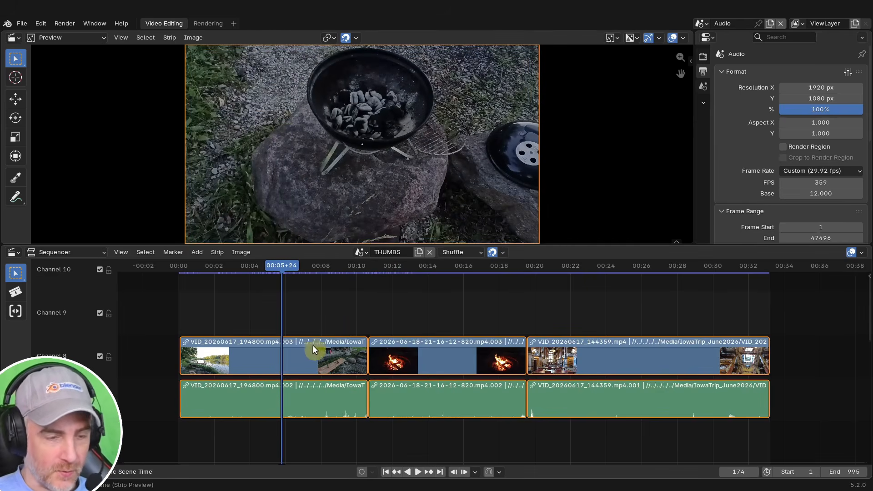
{"action": "key", "text": "k"}
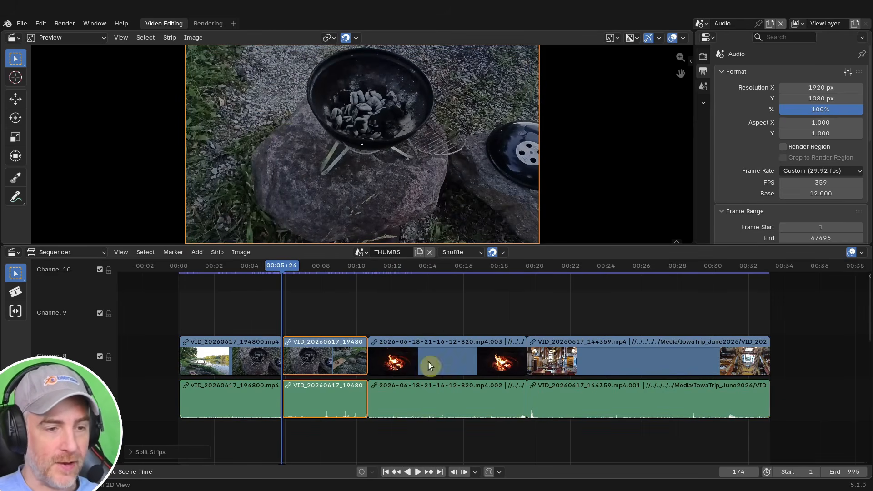
- Inspect the start and end thumbnails on both halves of the split clip and its neighbours
{"action": "scroll", "coordinate": [428, 366], "scroll_direction": "up", "scroll_amount": 6}
{"action": "scroll", "coordinate": [491, 367], "scroll_direction": "up", "scroll_amount": 4}
{"action": "middle_click_drag", "start_coordinate": [282, 366], "coordinate": [536, 359]}
{"action": "middle_click_drag", "start_coordinate": [242, 357], "coordinate": [421, 357]}
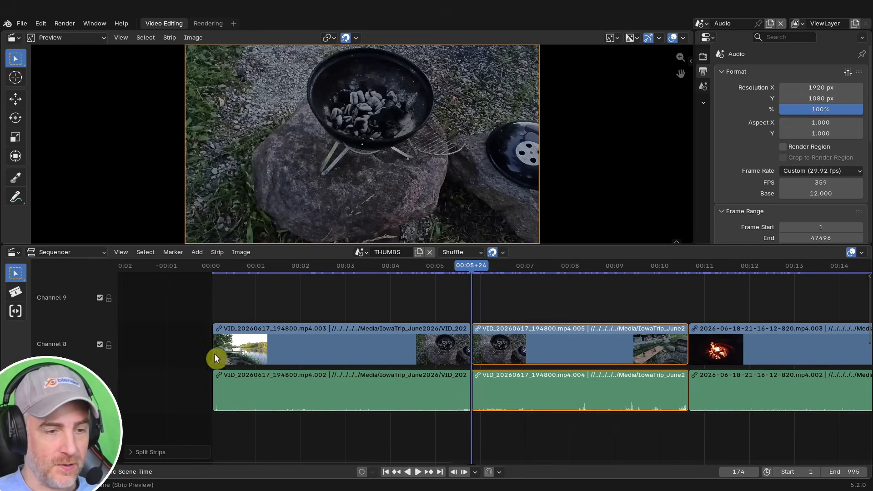
{"action": "scroll", "coordinate": [573, 361], "scroll_direction": "down", "scroll_amount": 3}
{"action": "middle_click_drag", "start_coordinate": [538, 360], "coordinate": [443, 360]}
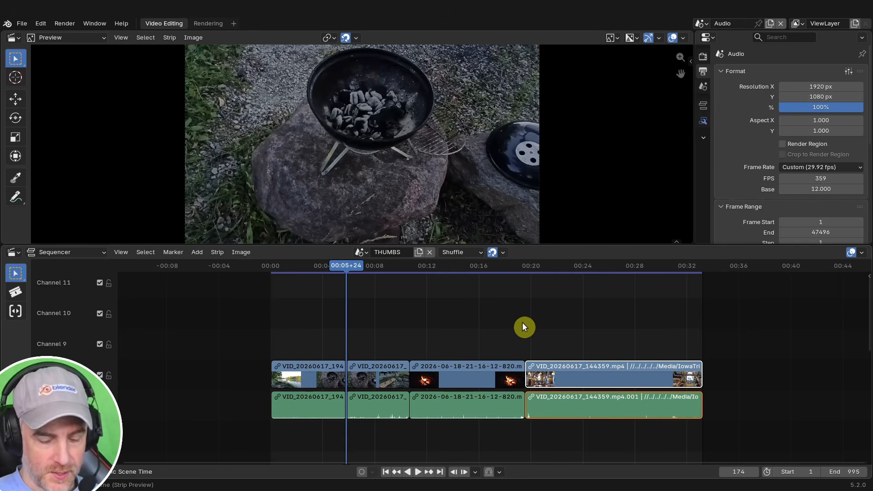
- Check the sequencer's cache settings, including the Prefetch Frames option
{"action": "key", "text": "n"}
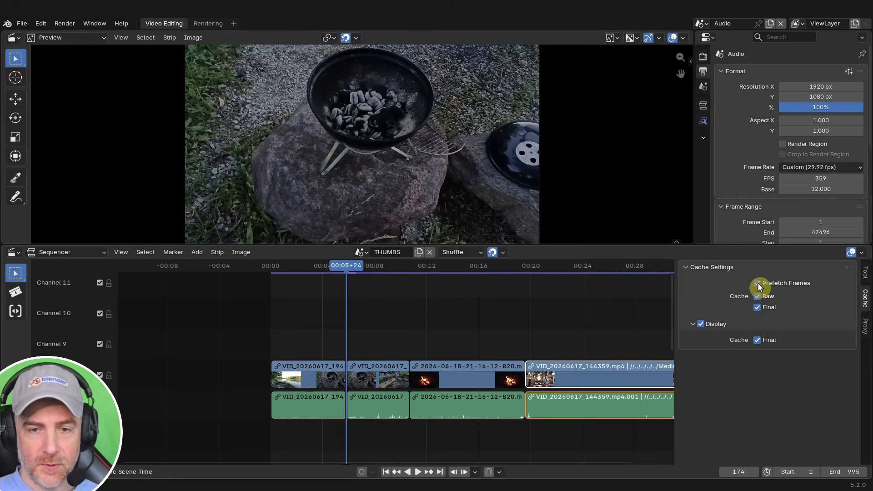
{"action": "key", "text": "n"}
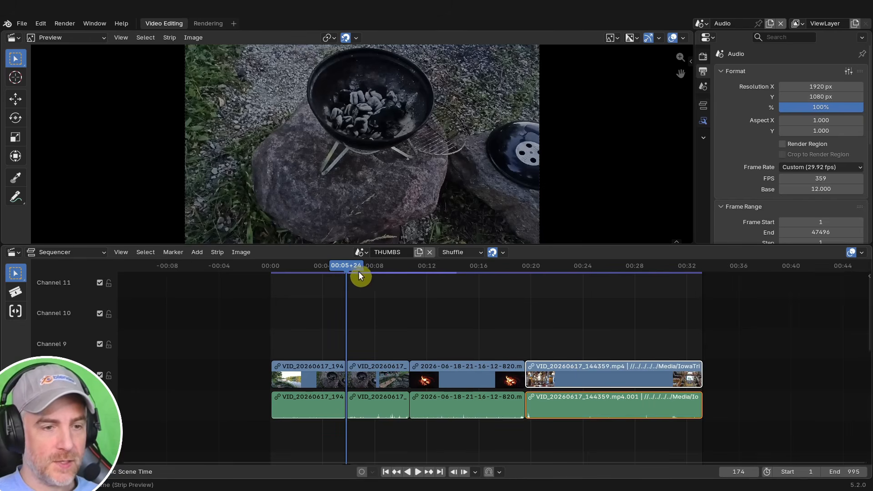
- Increase the interface Resolution Scale in the Preferences
{"action": "left_click", "coordinate": [41, 22]}
{"action": "left_click", "coordinate": [100, 160]}
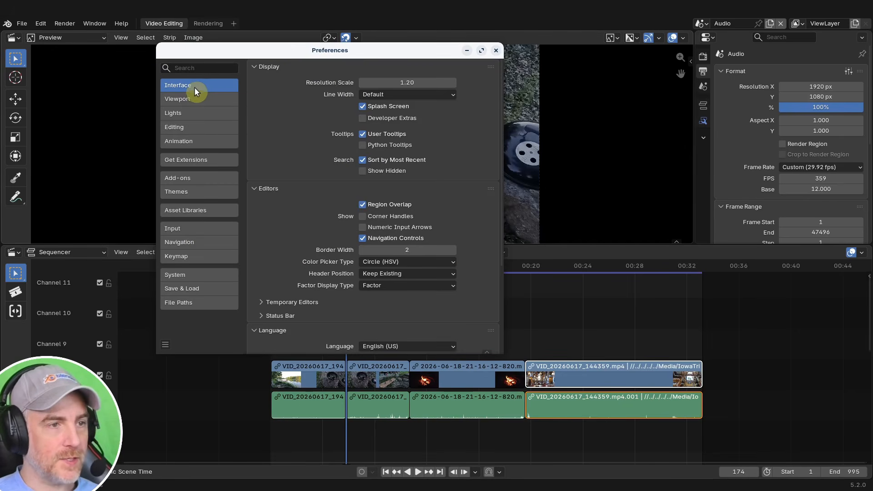
{"action": "left_click_drag", "start_coordinate": [400, 54], "coordinate": [816, 75]}
{"action": "left_click_drag", "start_coordinate": [745, 93], "coordinate": [774, 93]}
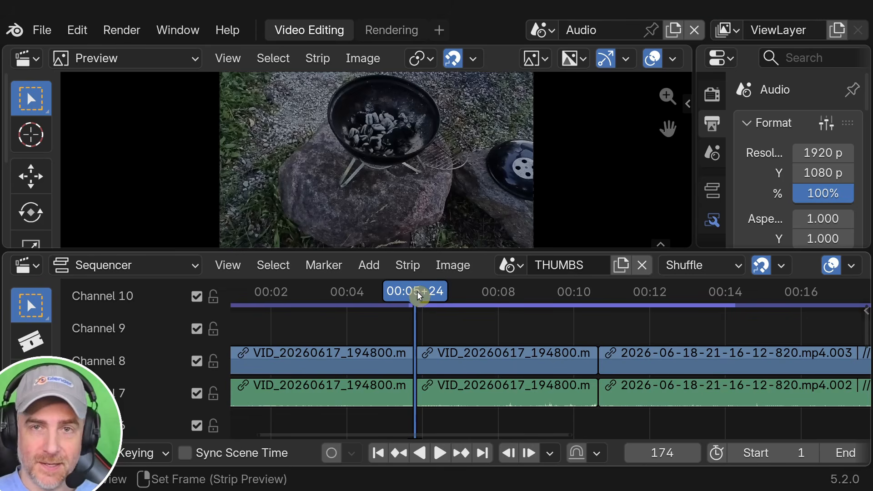
- Play the timeline from frame 173 to frame 266 and watch the prefetch cache bar
{"action": "left_click_drag", "start_coordinate": [418, 296], "coordinate": [414, 296]}
{"action": "key", "text": "space"}
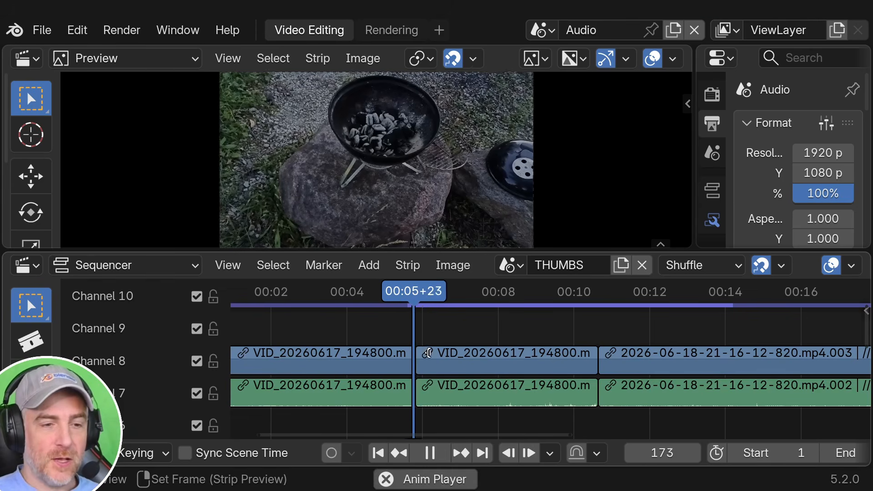
{"action": "scroll", "coordinate": [523, 318], "scroll_direction": "down", "scroll_amount": 1}
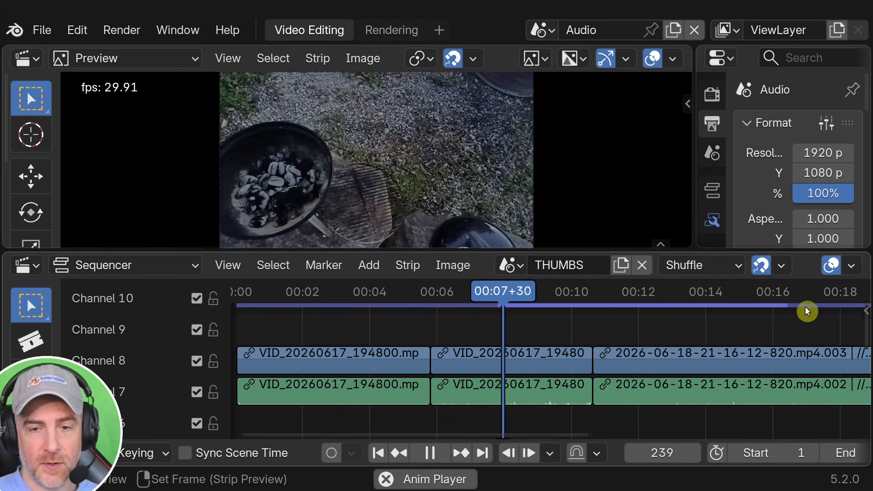
{"action": "key", "text": "space"}
{"action": "scroll", "coordinate": [624, 331], "scroll_direction": "down", "scroll_amount": 3}
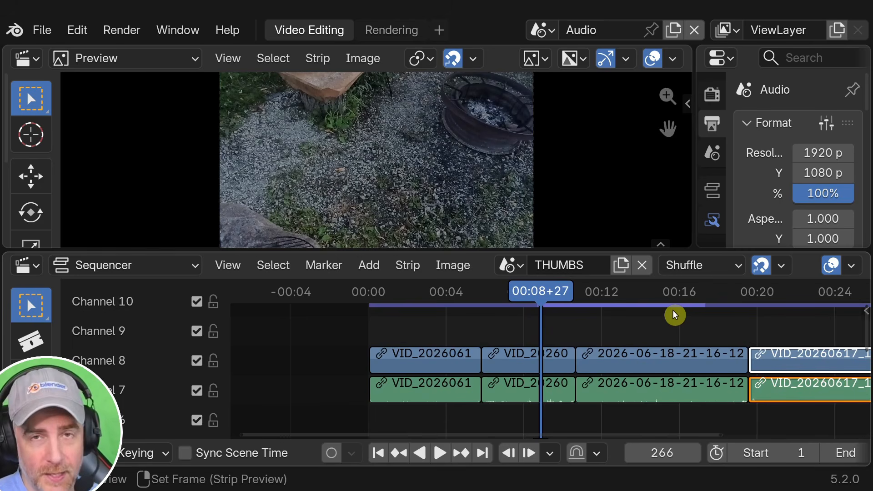
- Jump back to the cut at frame 174 and step frame by frame around it to examine the prefetched frames behind the playhead
{"action": "scroll", "coordinate": [597, 334], "scroll_direction": "up", "scroll_amount": 1}
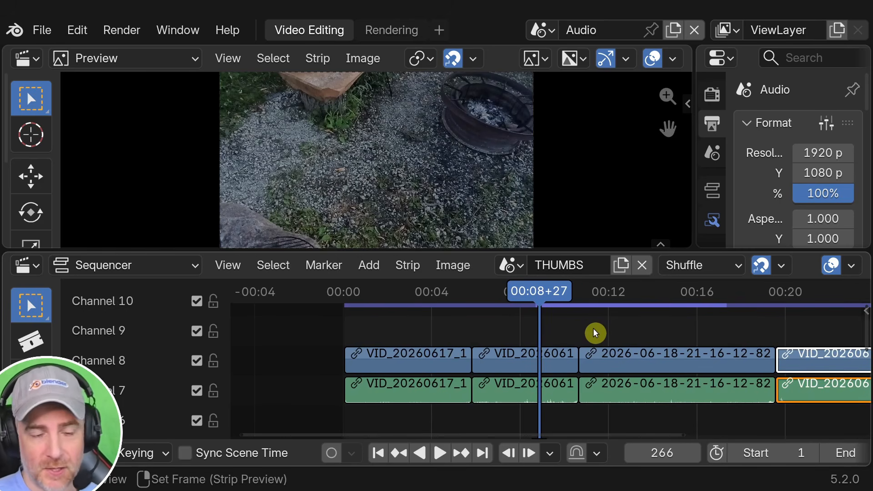
{"action": "middle_click_drag", "start_coordinate": [577, 336], "coordinate": [600, 343]}
{"action": "middle_click_drag", "start_coordinate": [534, 329], "coordinate": [568, 323], "text": "ctrl"}
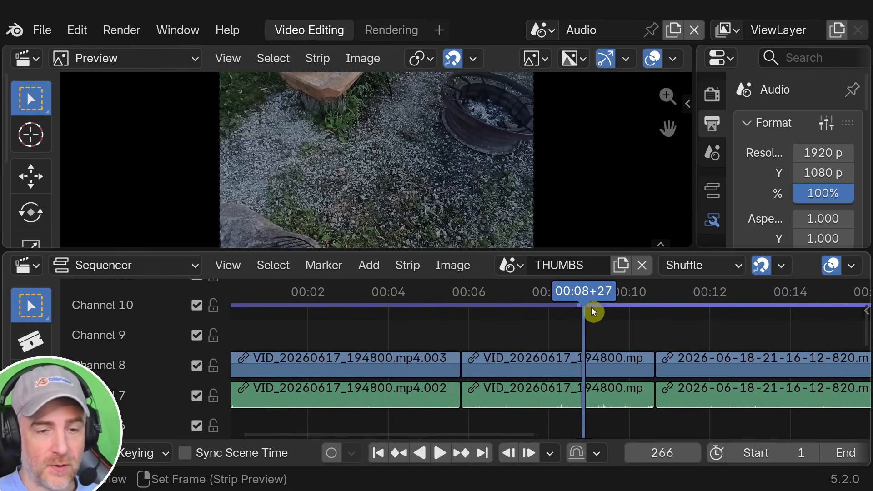
{"action": "key", "text": "Page_Down"}
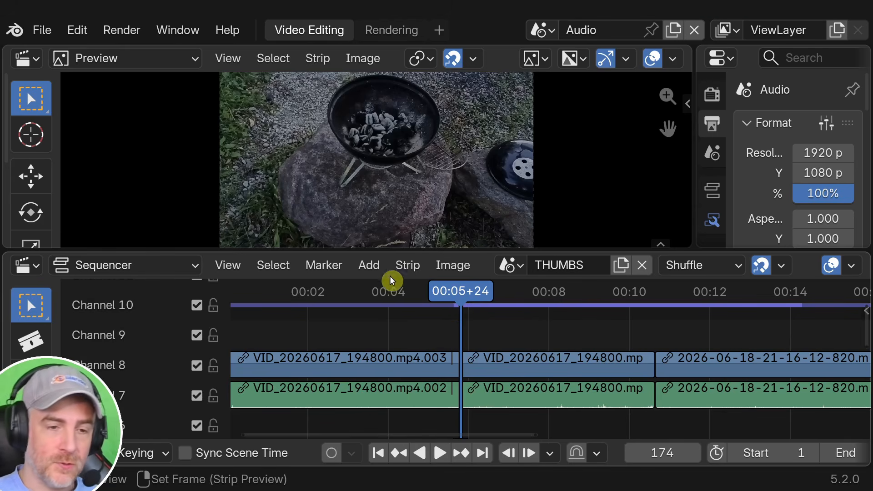
{"action": "key", "text": "Left"}
{"action": "key", "text": "Left"}
{"action": "key", "text": "Left"}
{"action": "key", "text": "Left"}
{"action": "key", "text": "Left"}
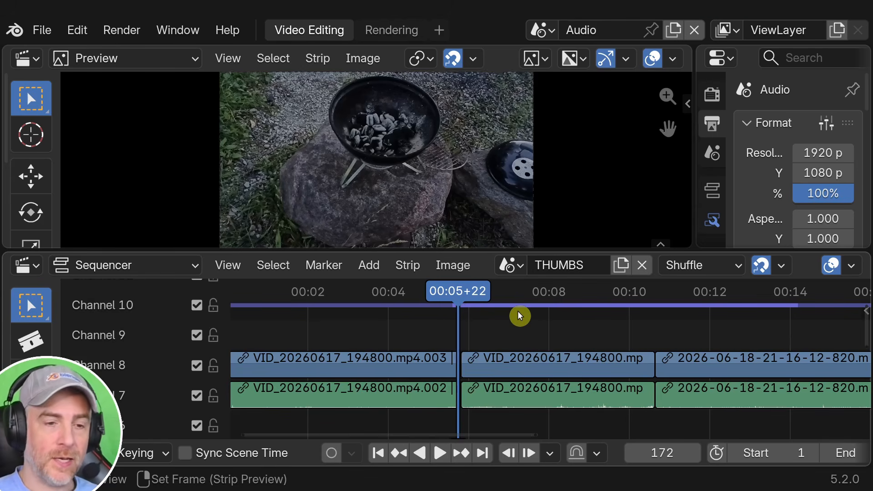
{"action": "key", "text": "Right"}
{"action": "key", "text": "Right"}
{"action": "key", "text": "Right"}
{"action": "key", "text": "Left"}
{"action": "key", "text": "Left"}
{"action": "key", "text": "Left"}
{"action": "key", "text": "Left"}
{"action": "key", "text": "Left"}
{"action": "key", "text": "Left"}
{"action": "key", "text": "Left"}
{"action": "key", "text": "Left"}
{"action": "key", "text": "Left"}
{"action": "key", "text": "Left"}
{"action": "key", "text": "Left"}
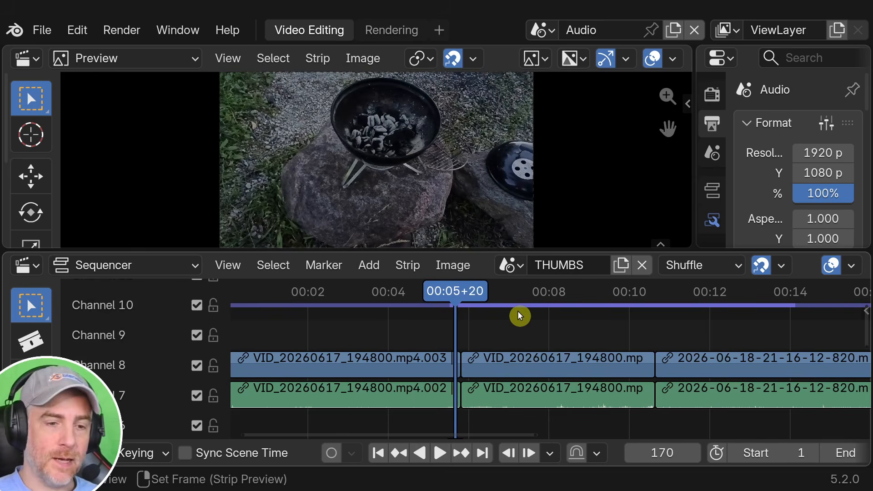
- Step the playhead frame by frame back to frame 146, examining the prefetched range in the cache bar
{"action": "key", "text": "Left"}
{"action": "key", "text": "Left"}
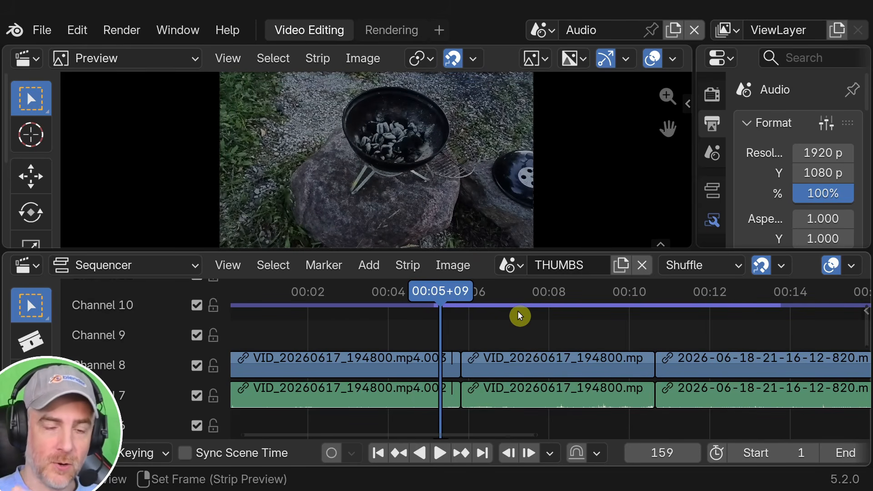
{"action": "key", "text": "Left"}
{"action": "key", "text": "Left"}
{"action": "key", "text": "Left"}
{"action": "key", "text": "Left"}
{"action": "key", "text": "Right"}
{"action": "key", "text": "Right"}
{"action": "key", "text": "Right"}
{"action": "key", "text": "Right"}
{"action": "key", "text": "Right"}
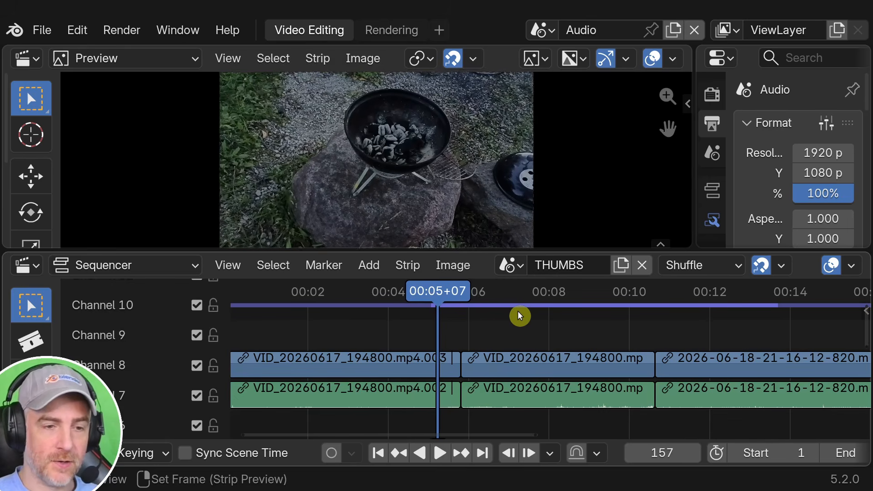
{"action": "key", "text": "Left"}
{"action": "key", "text": "Left"}
{"action": "key", "text": "Left"}
{"action": "key", "text": "Left"}
{"action": "key", "text": "Left"}
{"action": "key", "text": "Left"}
{"action": "key", "text": "Left"}
{"action": "key", "text": "Left"}
{"action": "key", "text": "Left"}
{"action": "key", "text": "Left"}
{"action": "key", "text": "Left"}
{"action": "key", "text": "Left"}
{"action": "key", "text": "Left"}
{"action": "key", "text": "Left"}
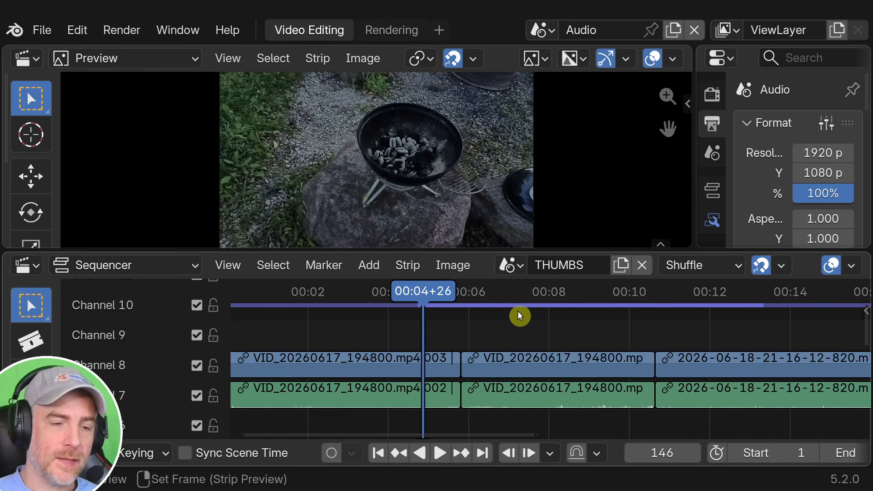
- Step back and forth around frame 146, ending on frame 151, to examine how prefetching follows the playhead
{"action": "key", "text": "Right"}
{"action": "key", "text": "Right"}
{"action": "key", "text": "Left"}
{"action": "key", "text": "Left"}
{"action": "key", "text": "Left"}
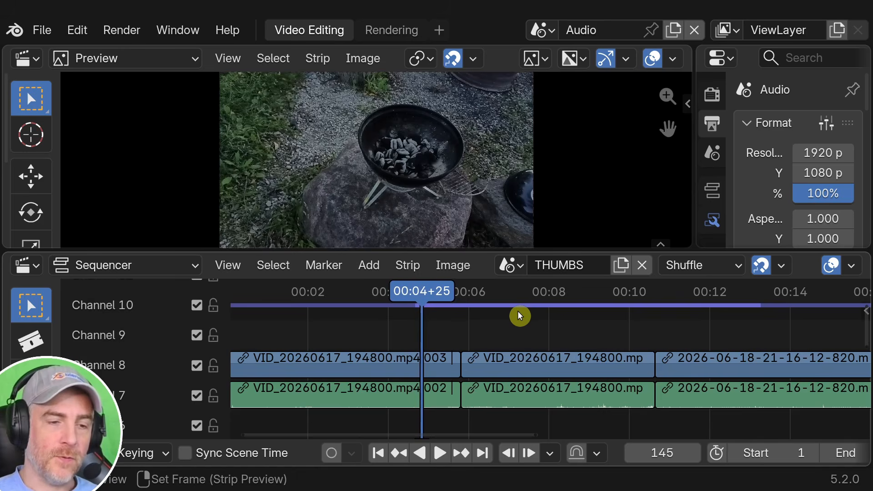
{"action": "key", "text": "Left"}
{"action": "key", "text": "Left"}
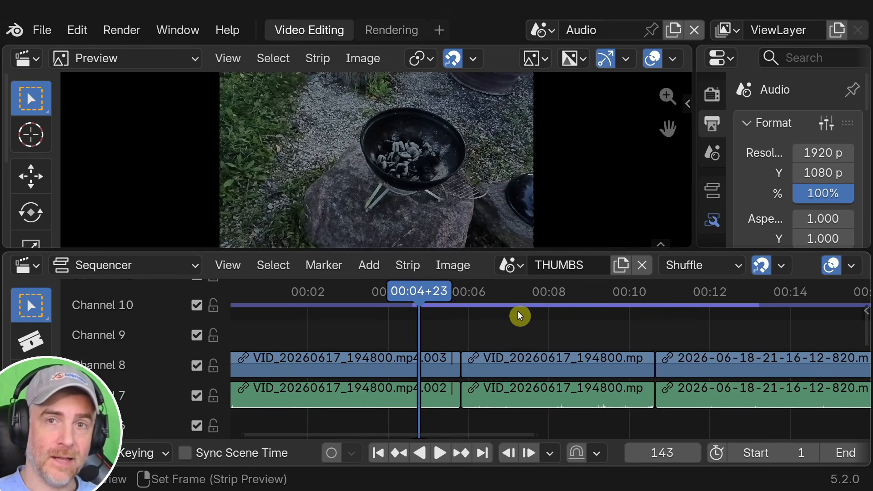
{"action": "key", "text": "Right"}
{"action": "key", "text": "Right"}
{"action": "key", "text": "Right"}
{"action": "key", "text": "Right"}
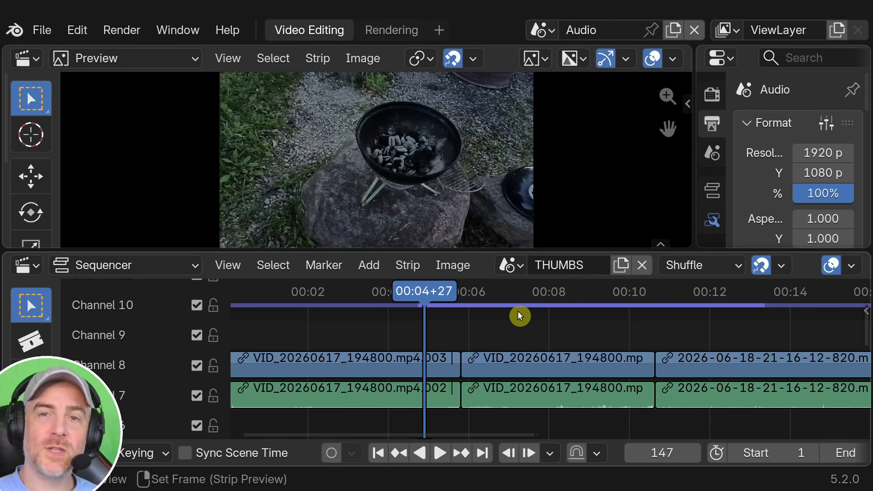
{"action": "key", "text": "Left"}
{"action": "key", "text": "Right"}
{"action": "key", "text": "Right"}
{"action": "key", "text": "Right"}
{"action": "key", "text": "Right"}
{"action": "key", "text": "Right"}
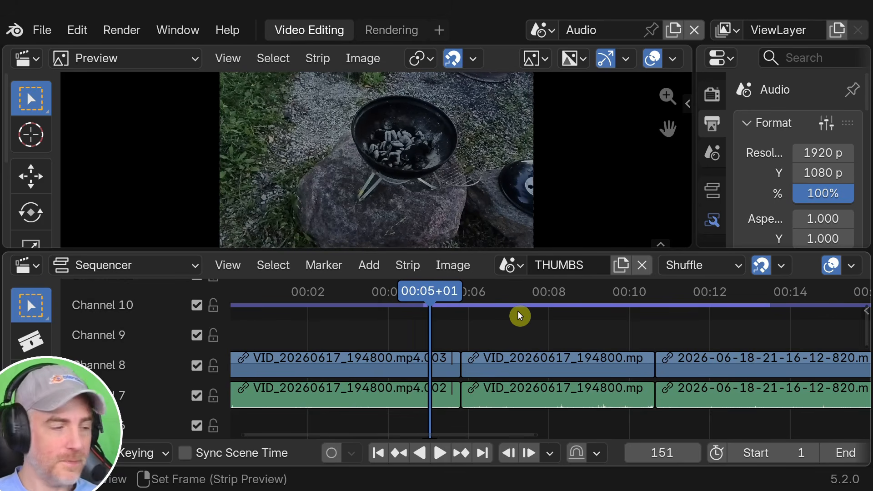
- Set the interface Resolution Scale to 1.3 in the Preferences after trying 1.2, and look through the System preferences
{"action": "key", "text": "ctrl+comma"}
{"action": "left_click", "coordinate": [597, 134]}
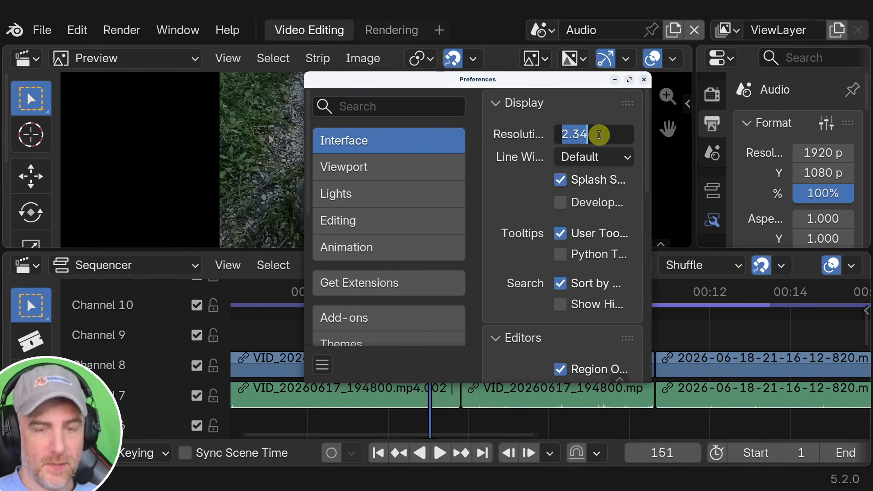
{"action": "type", "text": "1.2"}
{"action": "key", "text": "Return"}
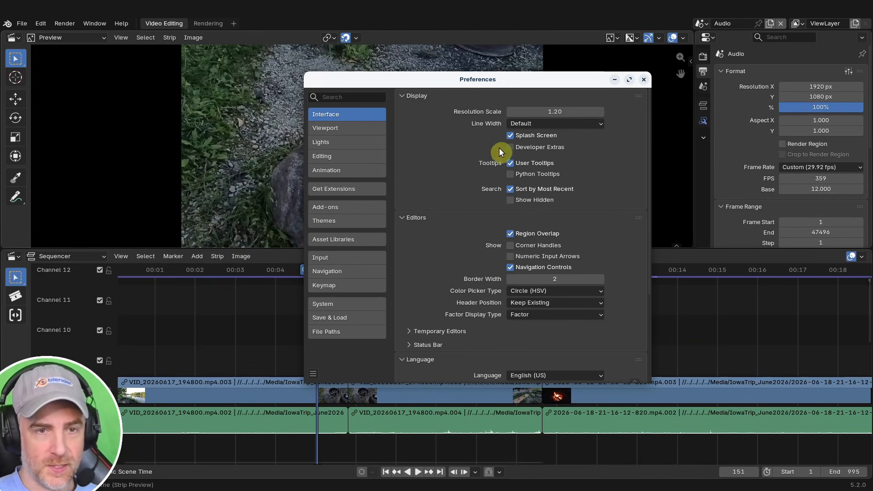
{"action": "left_click", "coordinate": [563, 112]}
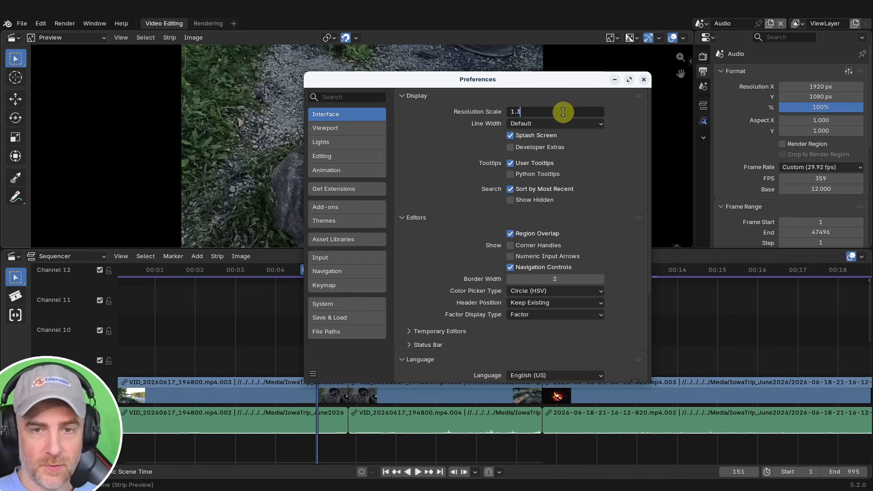
{"action": "type", "text": "1.3"}
{"action": "key", "text": "Return"}
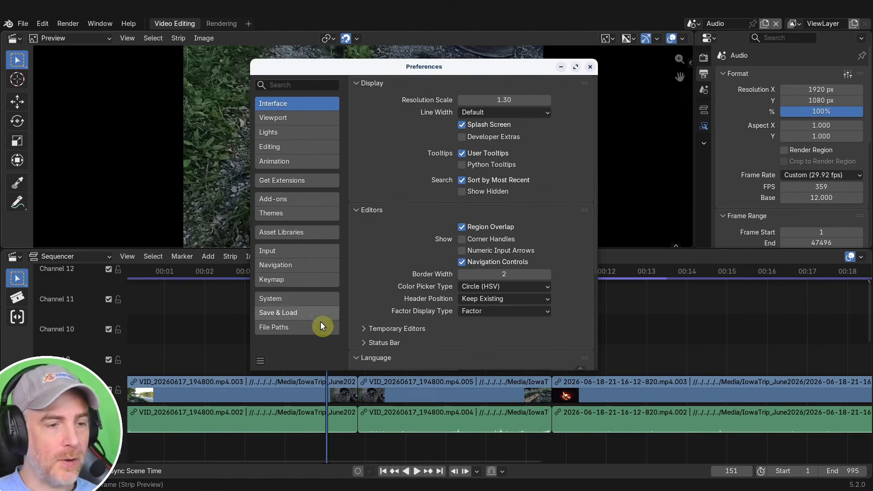
{"action": "left_click", "coordinate": [279, 300]}
{"action": "scroll", "coordinate": [439, 302], "scroll_direction": "down", "scroll_amount": 8}
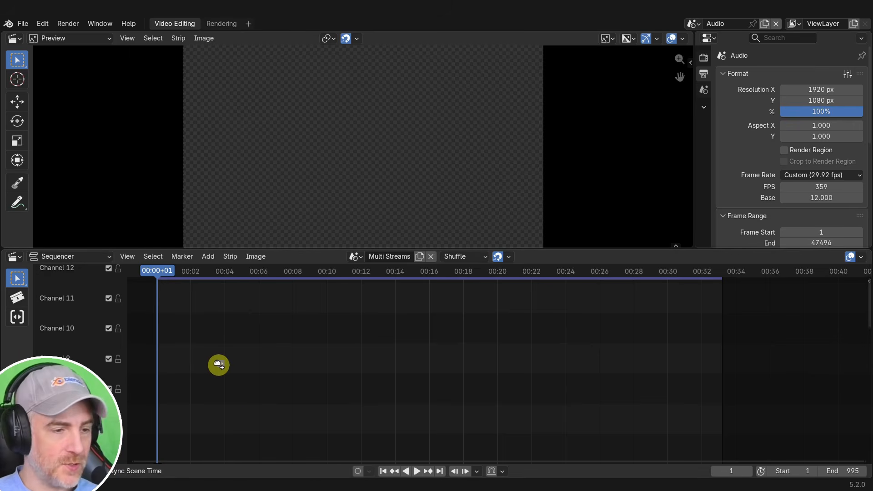
- Add the Travel Vlog Opener Intro movie to the Multi Streams sequence at about 00:04 and move the playhead to frame 244
{"action": "left_click_drag", "start_coordinate": [218, 365], "coordinate": [219, 365]}
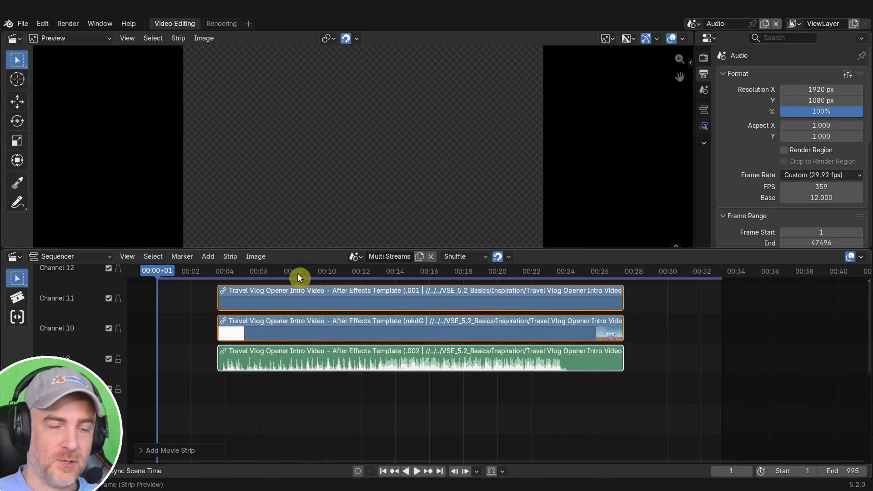
{"action": "mouse_move", "coordinate": [287, 271]}
{"action": "left_mouse_down"}
{"action": "mouse_move", "coordinate": [347, 271]}
{"action": "mouse_move", "coordinate": [276, 272]}
{"action": "mouse_move", "coordinate": [294, 274]}
{"action": "left_mouse_up"}
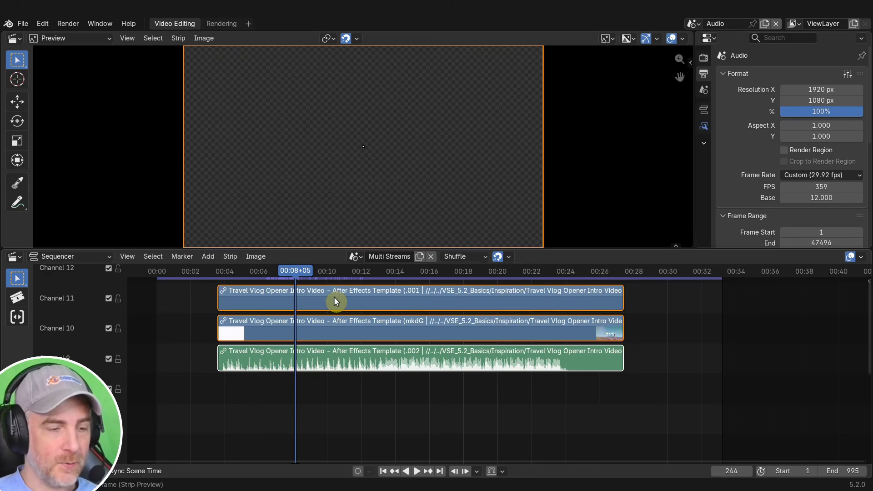
- Disconnect the Travel Vlog strips and delete the blank video strip in channel 11, scrubbing through the remaining footage to check it
{"action": "key", "text": "q"}
{"action": "left_click", "coordinate": [317, 318]}
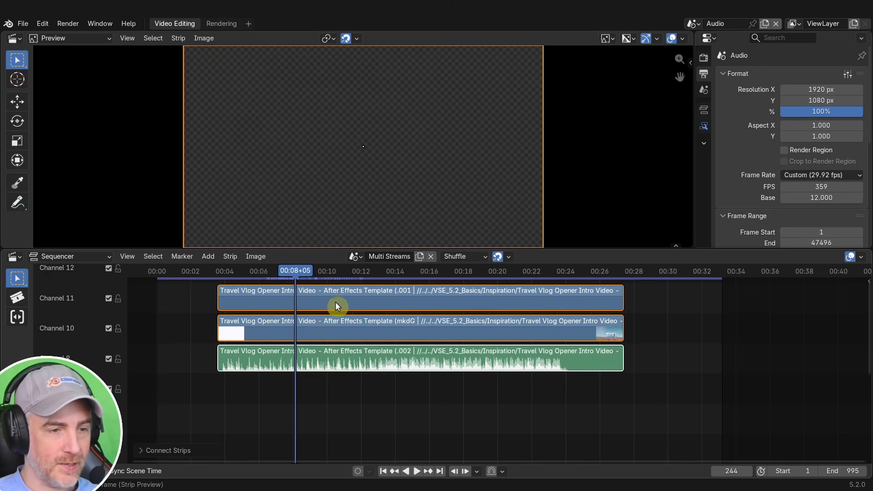
{"action": "left_click", "coordinate": [341, 298]}
{"action": "key", "text": "x"}
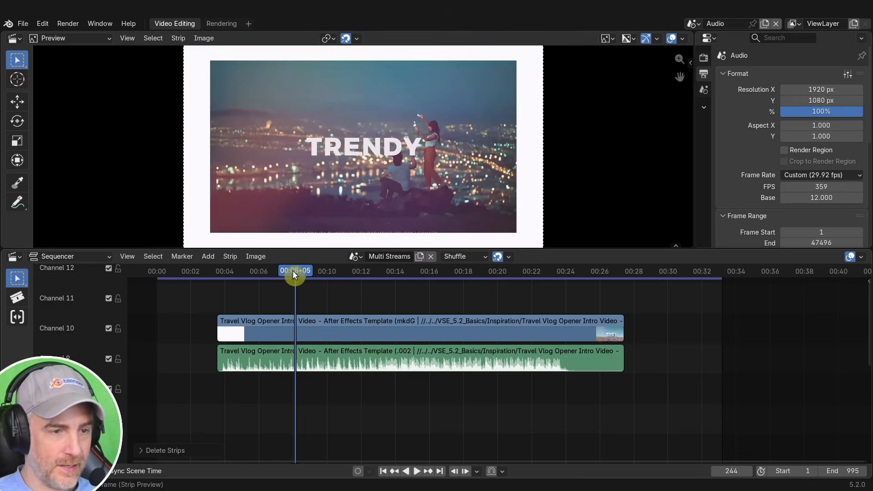
{"action": "left_click_drag", "start_coordinate": [293, 270], "coordinate": [237, 276]}
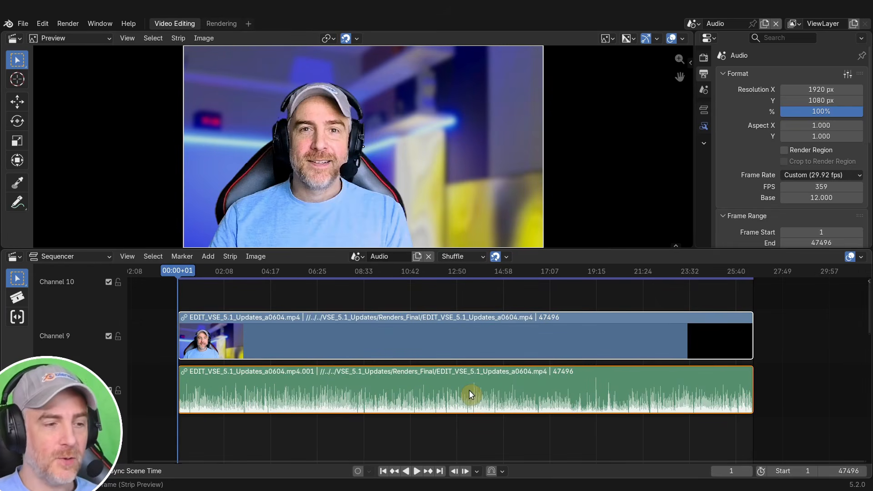
- Render the Audio scene's sound as a mixdown to Test.flac in the Audio folder
{"action": "left_click", "coordinate": [68, 24]}
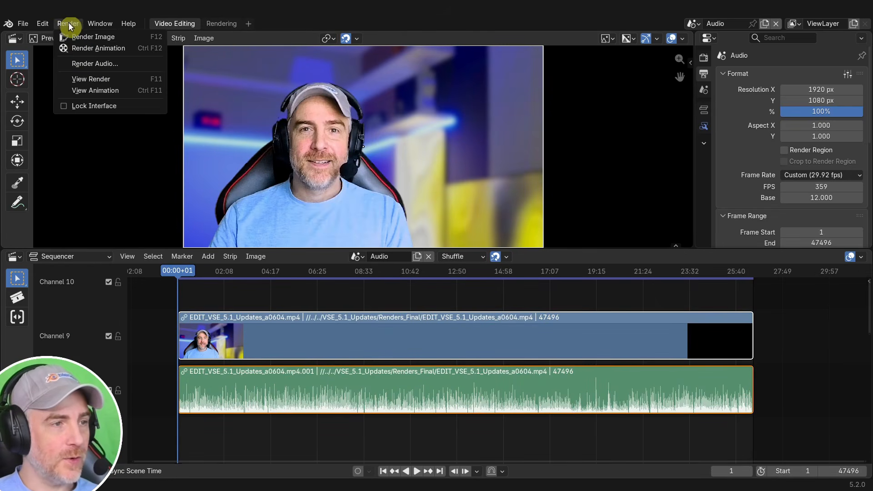
{"action": "left_click", "coordinate": [84, 63]}
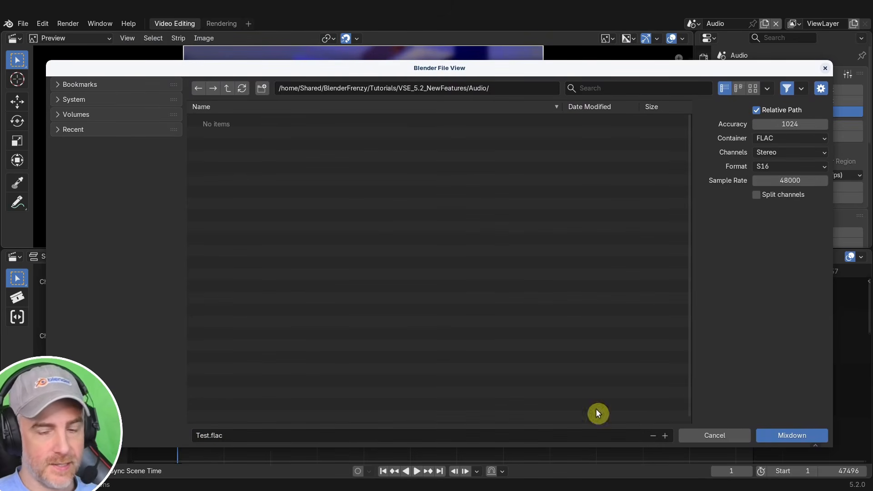
{"action": "left_click", "coordinate": [788, 433]}
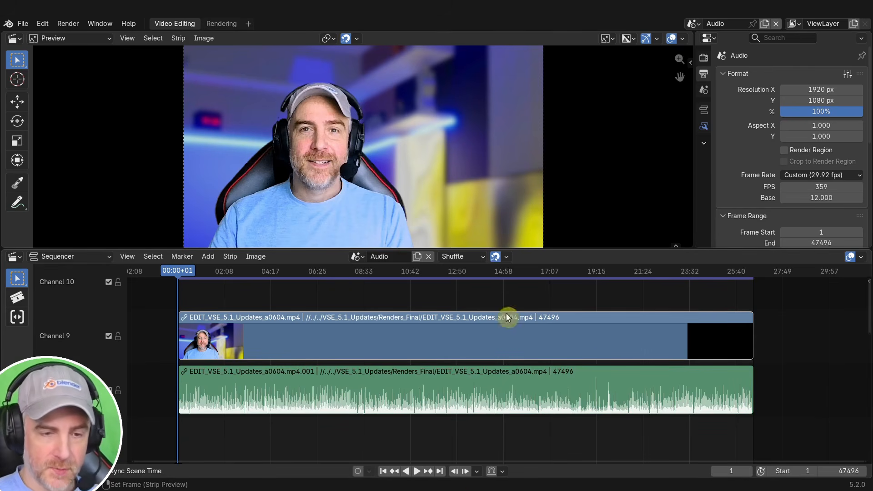
- Show the proxy settings for the EDIT_VSE_5.1_Updates_a0604.mp4 movie strip in the Sequencer
{"action": "key", "text": "n"}
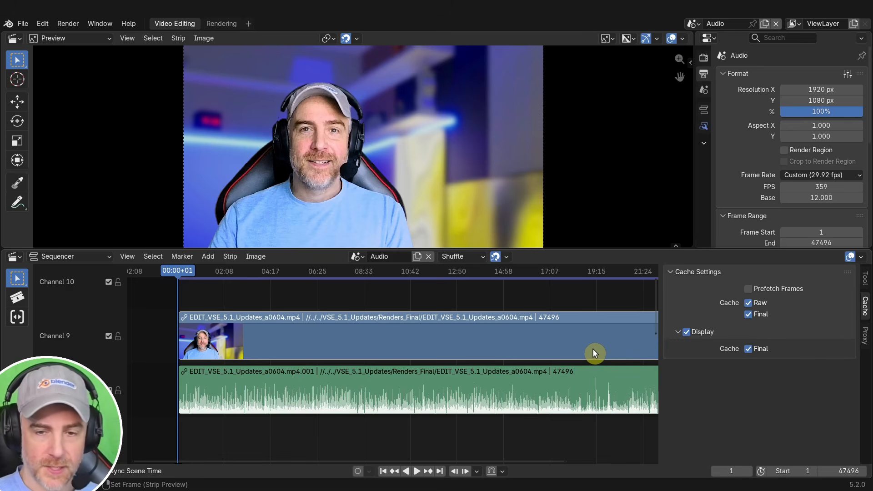
{"action": "left_click", "coordinate": [866, 337]}
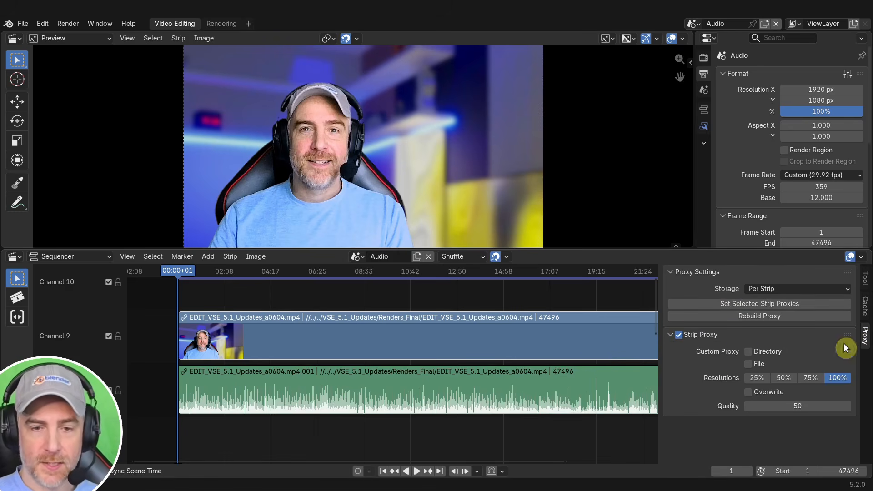
{"action": "left_click", "coordinate": [421, 334]}
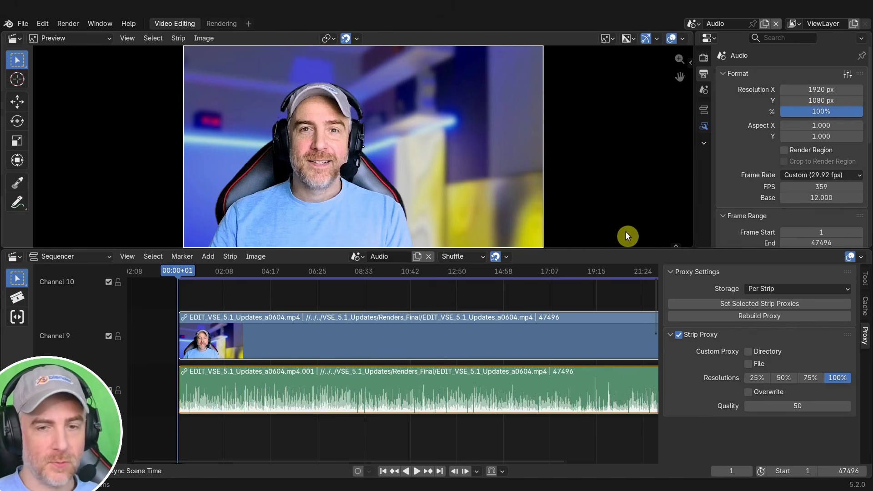
- Reveal the playback controls under the Preview, enable their Scrubbing Region, and use it to scrub to frame 17819
{"action": "left_click", "coordinate": [676, 246]}
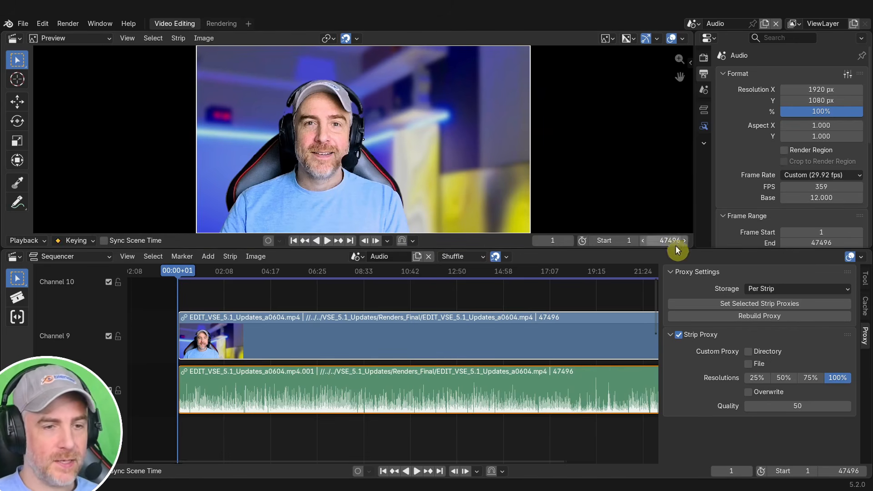
{"action": "left_click", "coordinate": [34, 240]}
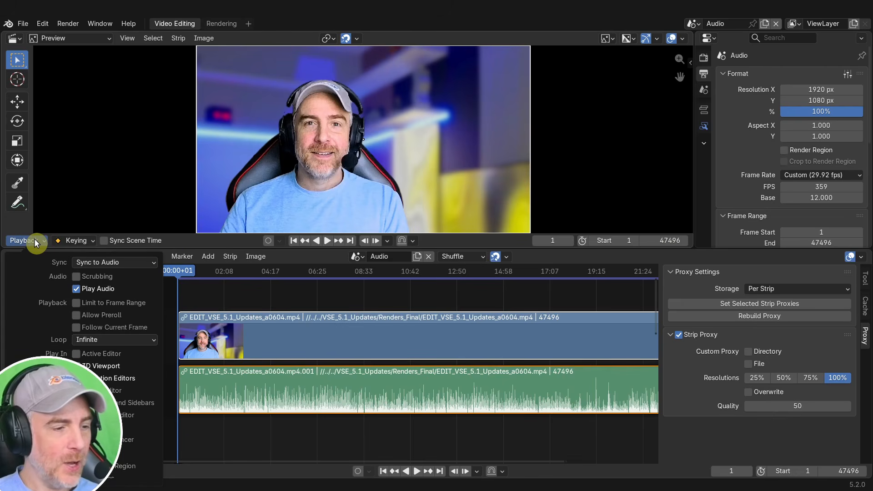
{"action": "scroll", "coordinate": [84, 362], "scroll_direction": "down", "scroll_amount": 2}
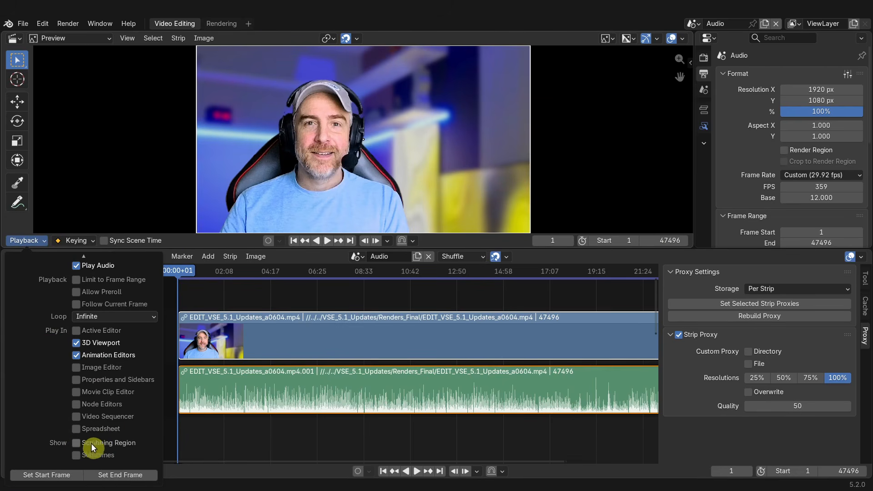
{"action": "left_click", "coordinate": [112, 442]}
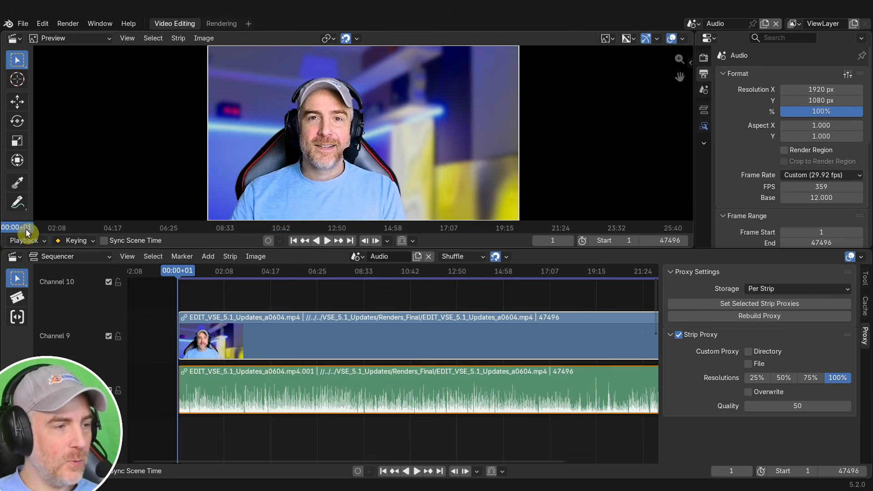
{"action": "left_click_drag", "start_coordinate": [26, 233], "coordinate": [264, 235]}
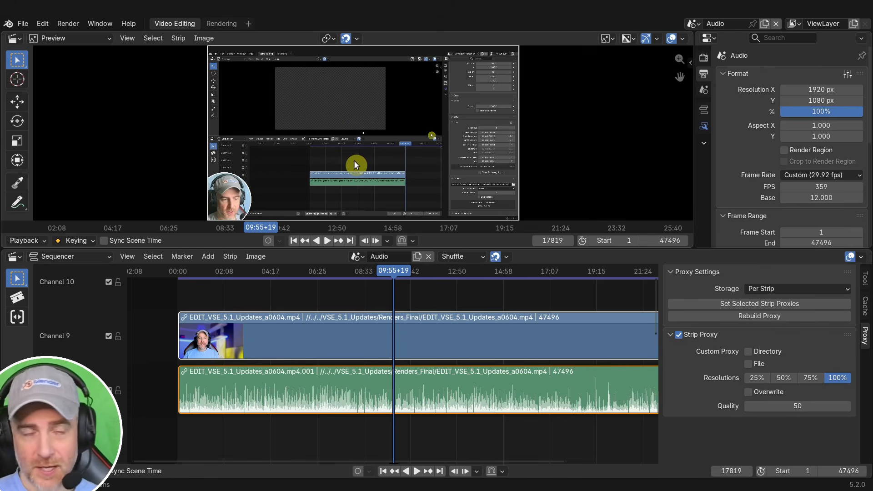
- Maximize the Preview, Properties and Sequencer areas in turn, restoring the layout after each, and maximize the Preview again
{"action": "key", "text": "ctrl+space"}
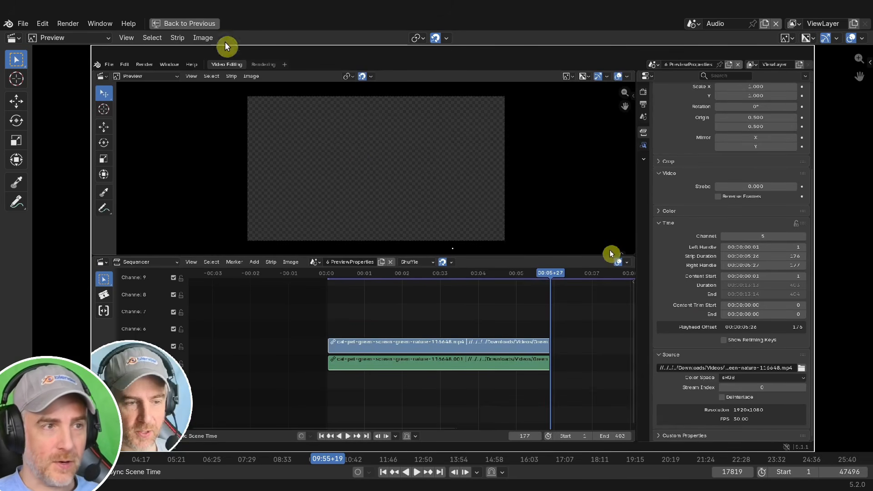
{"action": "left_click", "coordinate": [187, 23]}
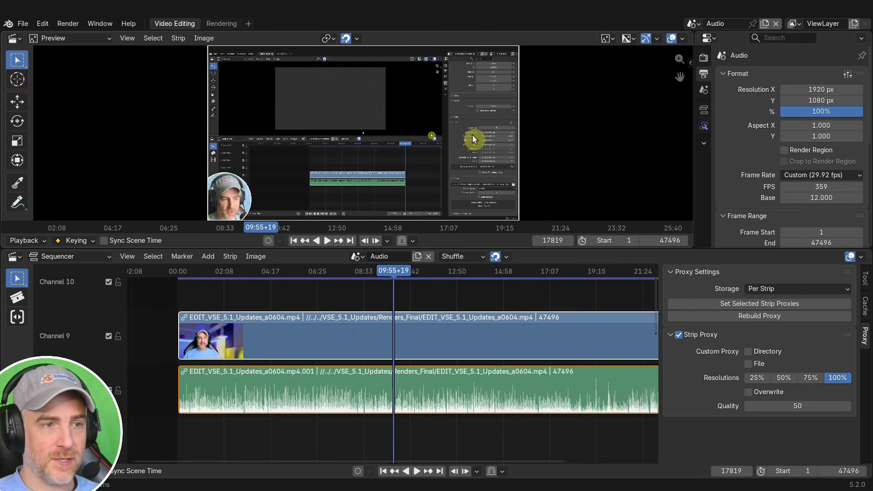
{"action": "key", "text": "ctrl+space"}
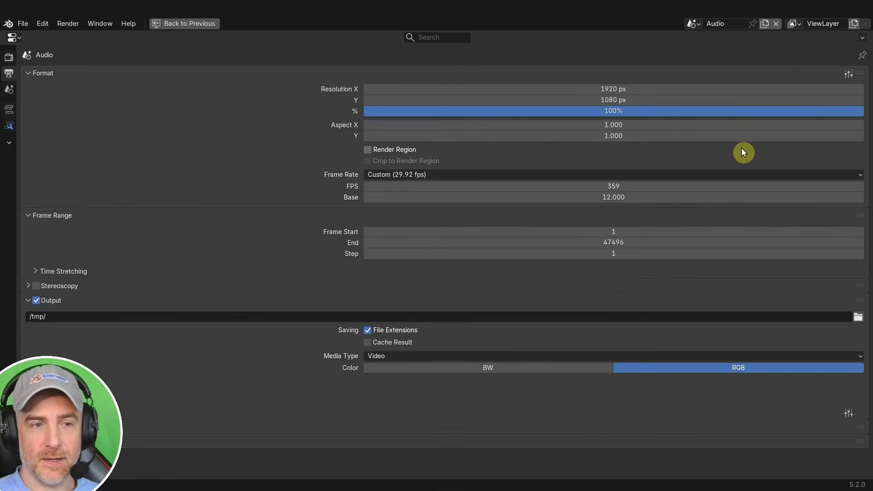
{"action": "left_click", "coordinate": [195, 27]}
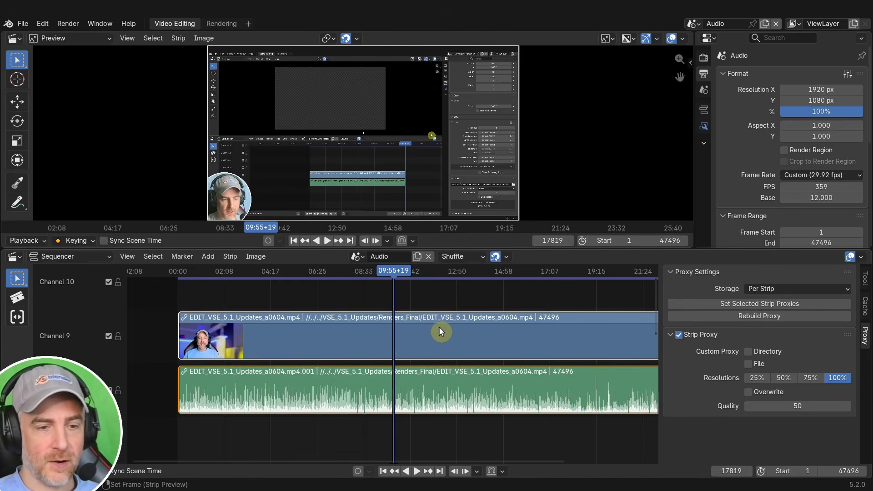
{"action": "key", "text": "ctrl+space"}
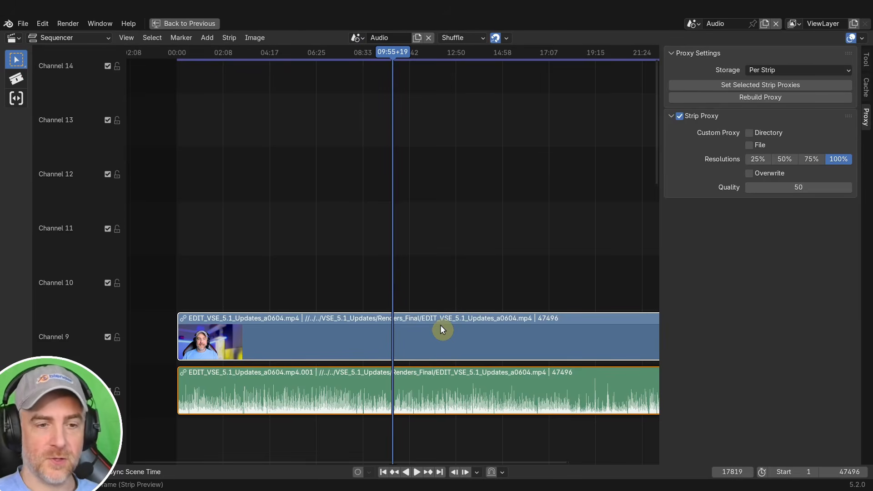
{"action": "left_click", "coordinate": [176, 25]}
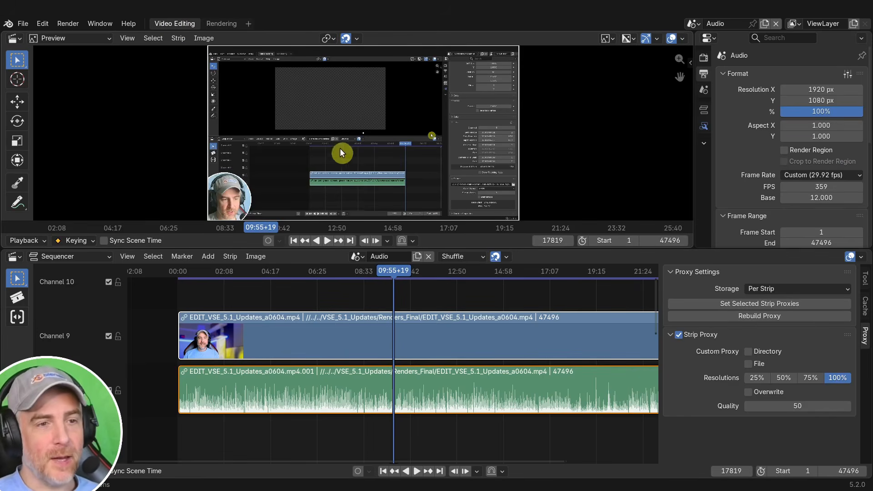
{"action": "key", "text": "ctrl+space"}
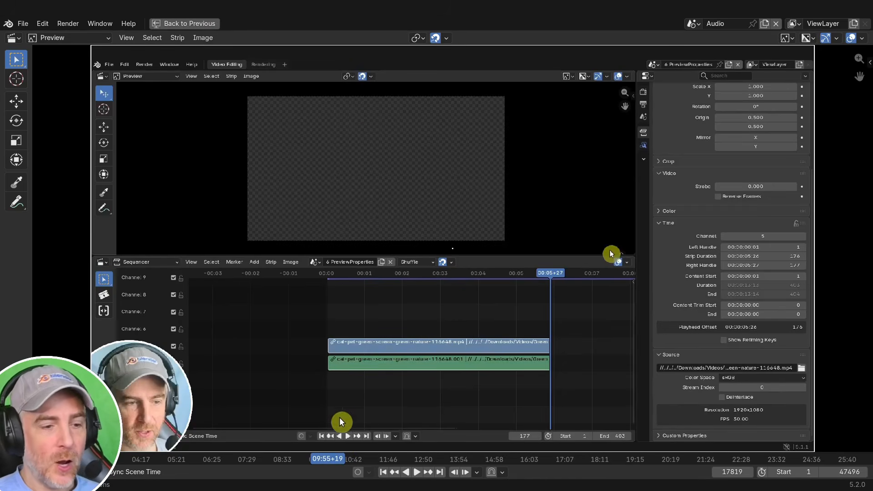
- Scrub the maximized Preview back to about frame 12178, play a short stretch, and restore the full editing layout
{"action": "left_click_drag", "start_coordinate": [334, 457], "coordinate": [223, 459]}
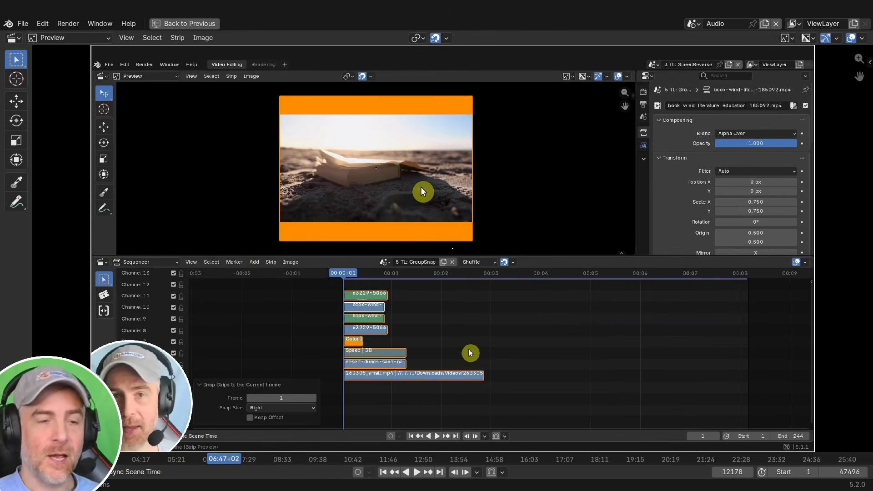
{"action": "key", "text": "space"}
{"action": "key", "text": "space"}
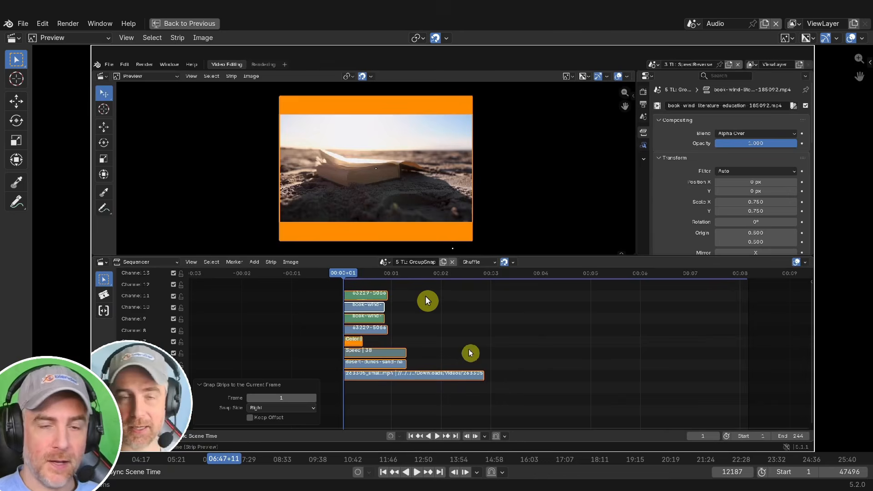
{"action": "left_click", "coordinate": [203, 25]}
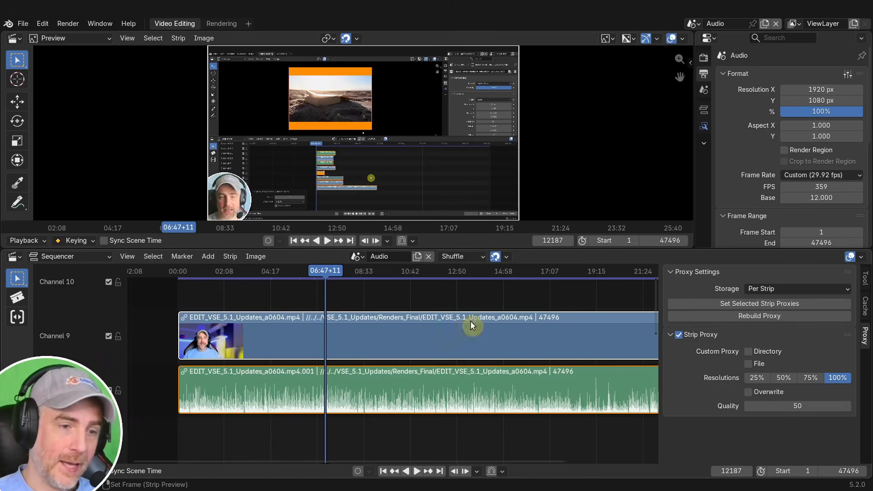
- Scrub the Sequencer timeline forward to about frame 19505, stop playback, and continue scrubbing forward in the maximized Preview
{"action": "left_click_drag", "start_coordinate": [320, 274], "coordinate": [414, 276]}
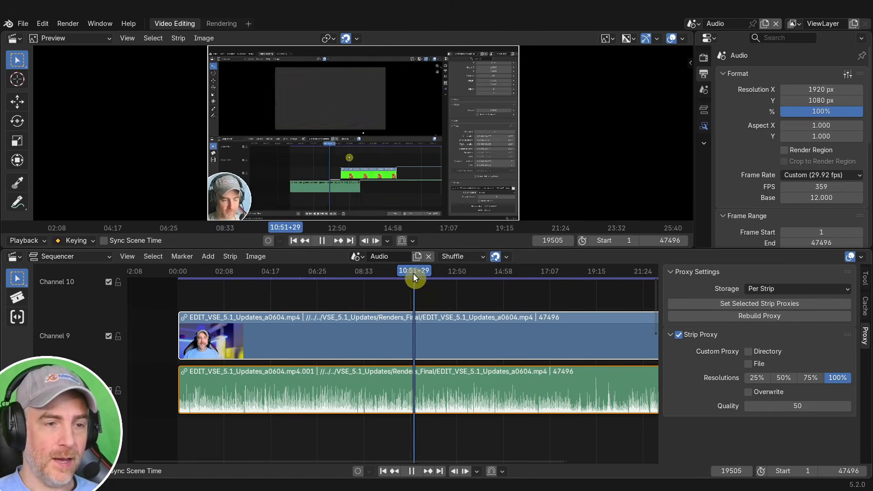
{"action": "key", "text": "space"}
{"action": "key", "text": "ctrl+space"}
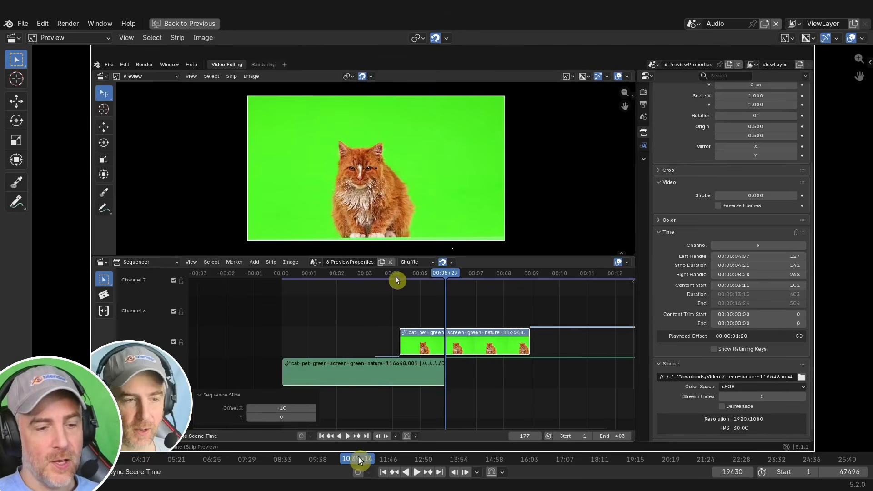
{"action": "left_click_drag", "start_coordinate": [359, 456], "coordinate": [388, 456]}
{"action": "key", "text": "space"}
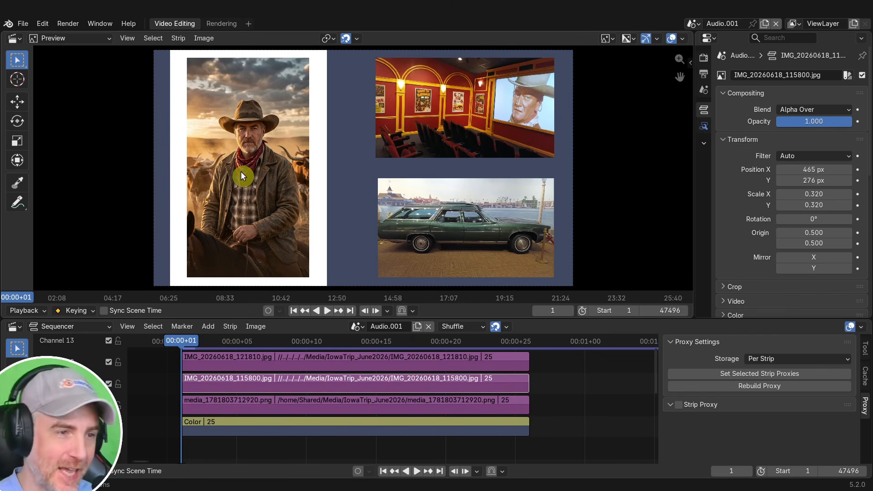
- Examine the picture collage in the Audio.001 scene and look through the Preview's overlay and image options with the green car picture selected
{"action": "scroll", "coordinate": [229, 155], "scroll_direction": "up", "scroll_amount": 4}
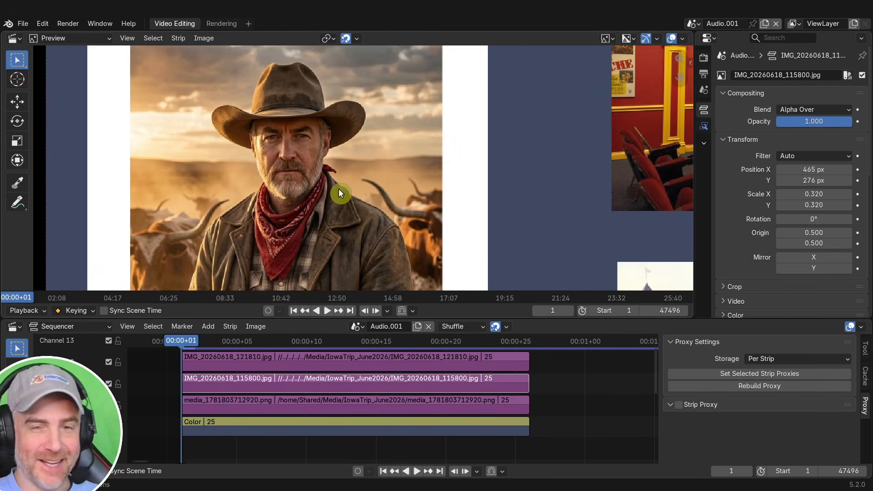
{"action": "scroll", "coordinate": [391, 178], "scroll_direction": "down", "scroll_amount": 4}
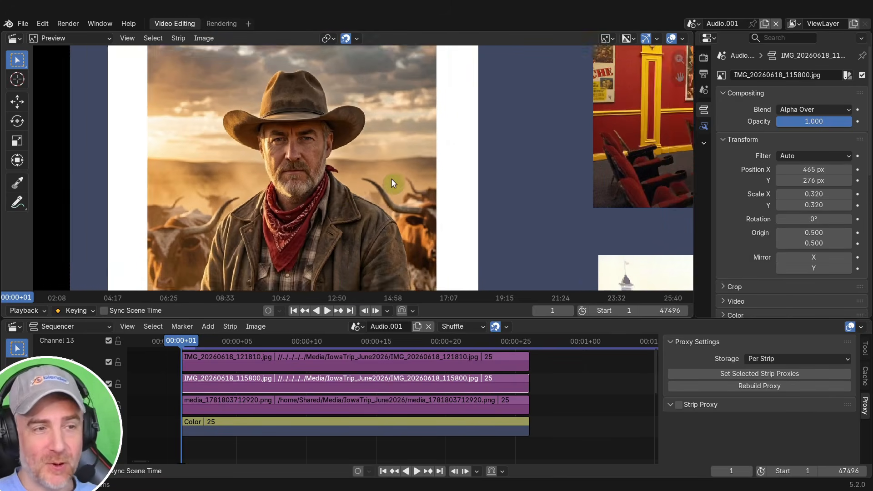
{"action": "middle_click_drag", "start_coordinate": [405, 154], "coordinate": [399, 158]}
{"action": "scroll", "coordinate": [396, 155], "scroll_direction": "up", "scroll_amount": 1}
{"action": "scroll", "coordinate": [402, 159], "scroll_direction": "down", "scroll_amount": 1}
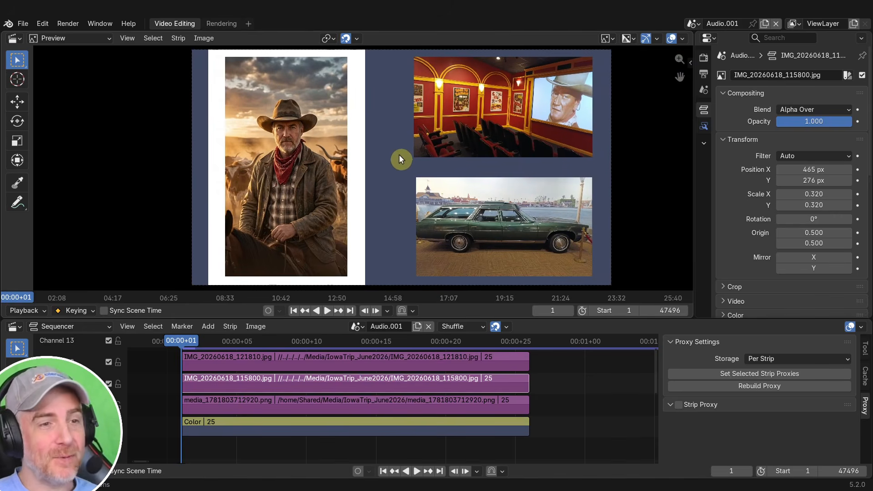
{"action": "left_click", "coordinate": [489, 228]}
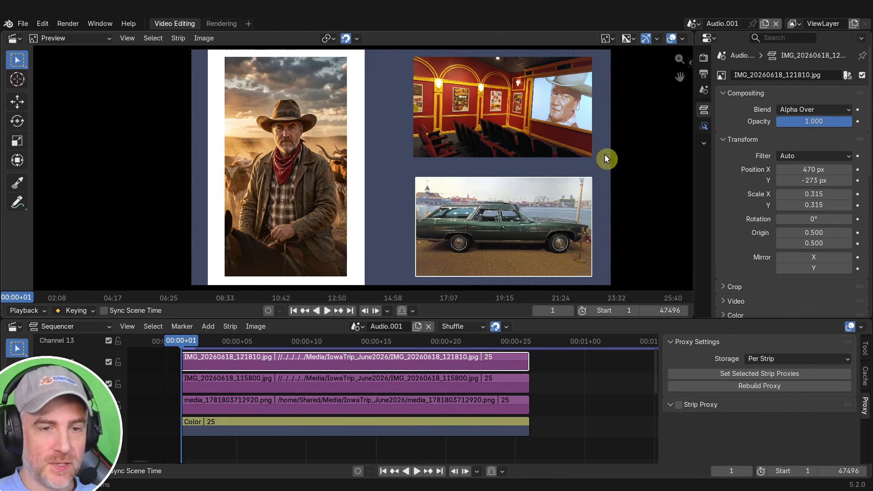
{"action": "left_click", "coordinate": [682, 40]}
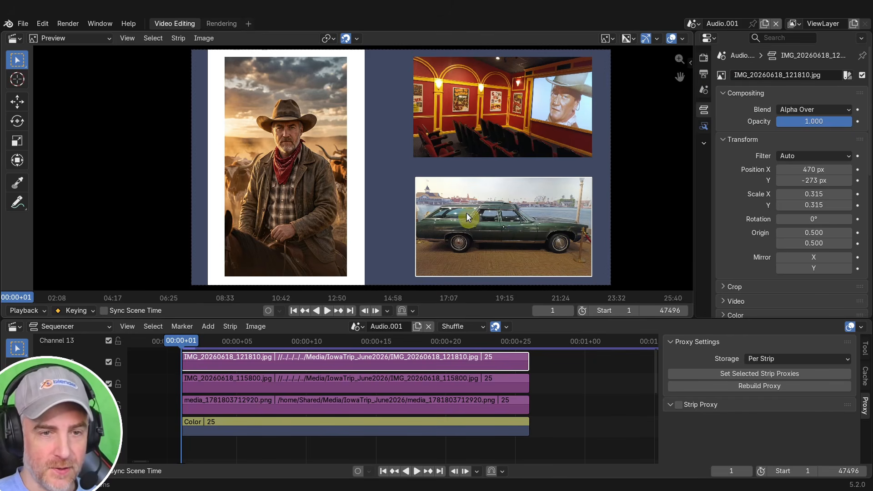
{"action": "left_click", "coordinate": [202, 39]}
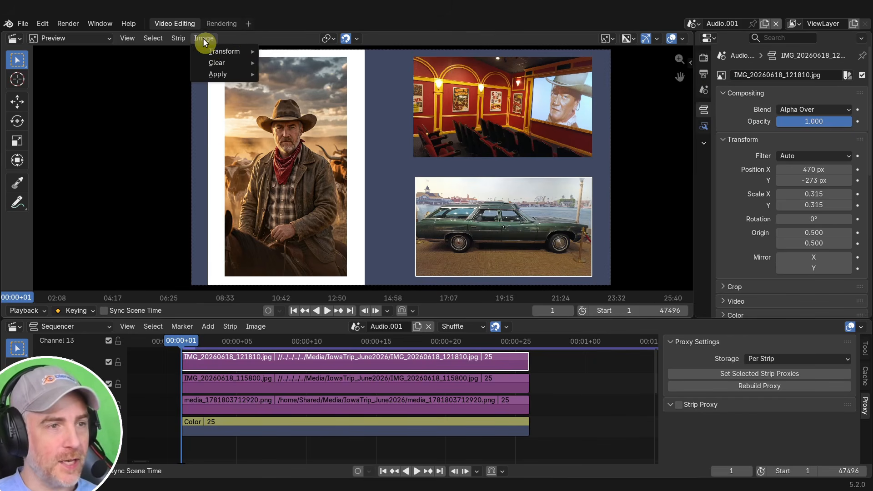
{"action": "mouse_move", "coordinate": [206, 49]}
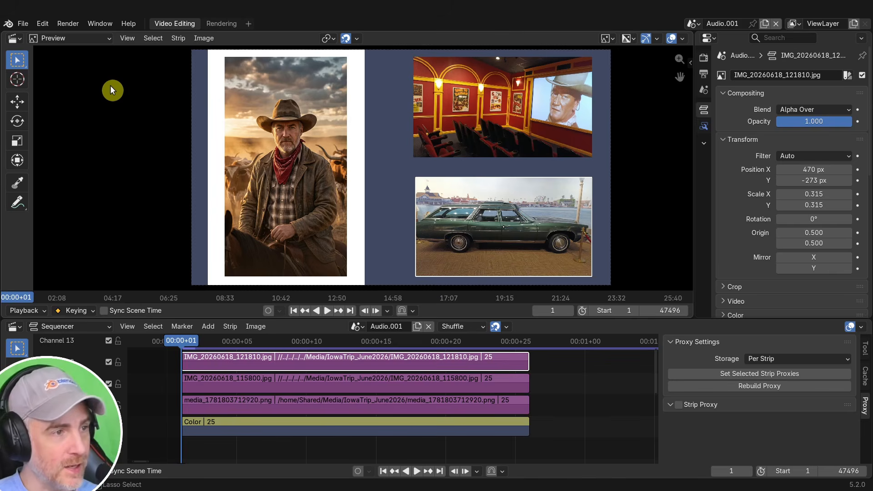
- Snap the theater picture's origin to its upper-left corner with Move Origin
{"action": "left_click", "coordinate": [467, 125]}
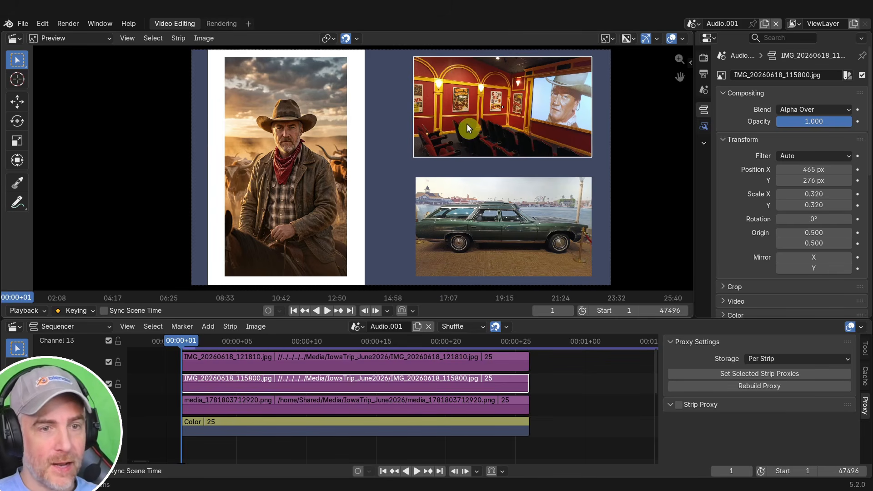
{"action": "left_click", "coordinate": [487, 228], "text": "shift"}
{"action": "key", "text": "s"}
{"action": "right_click", "coordinate": [494, 213]}
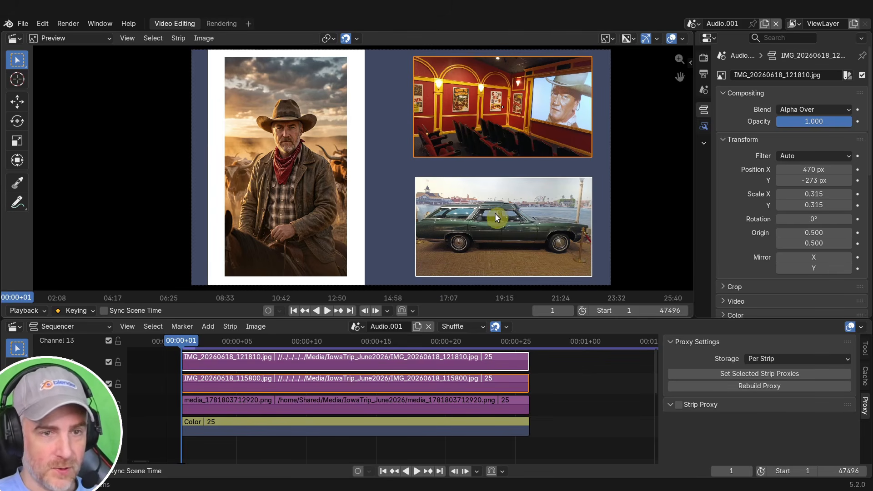
{"action": "left_click", "coordinate": [203, 38]}
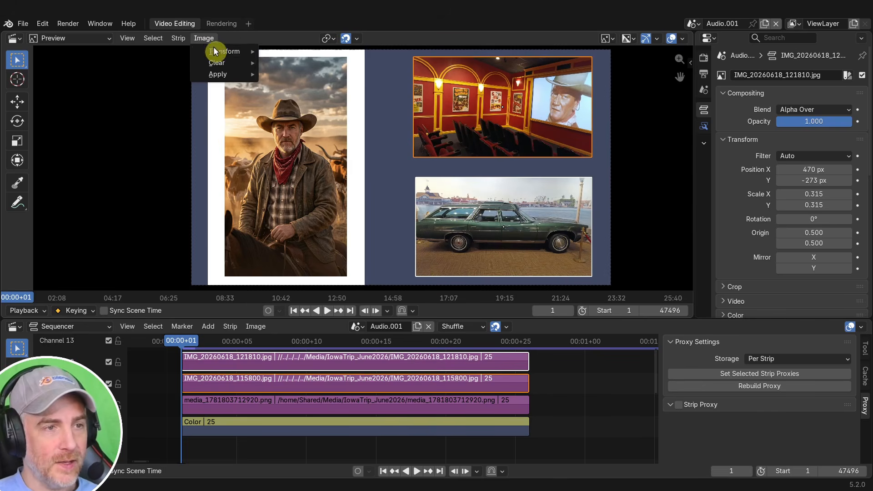
{"action": "mouse_move", "coordinate": [224, 51]}
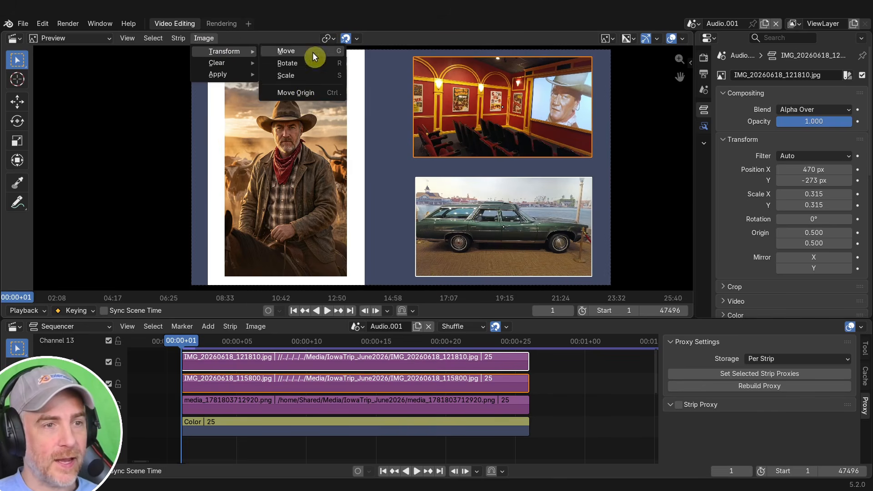
{"action": "left_click", "coordinate": [295, 93]}
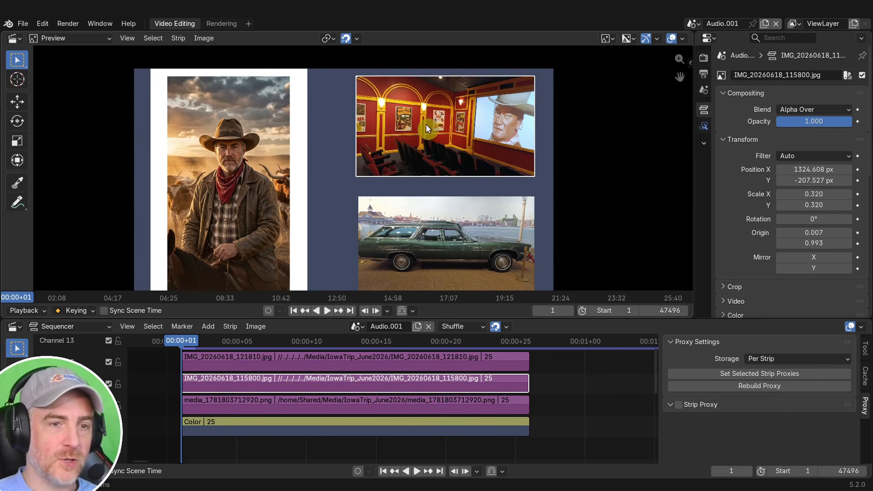
- Snap the green car picture's origin to its upper-left corner and try rotating the picture around that point
{"action": "middle_click_drag", "start_coordinate": [429, 140], "coordinate": [423, 134]}
{"action": "left_click", "coordinate": [386, 221]}
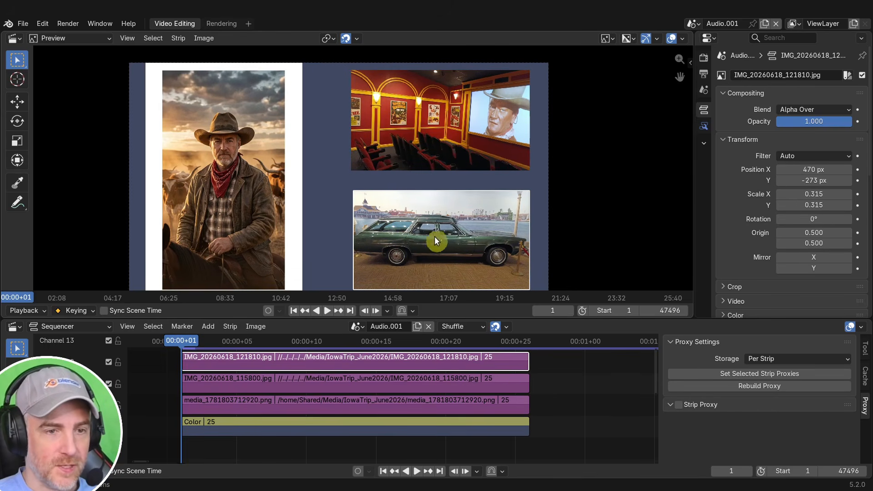
{"action": "left_click", "coordinate": [209, 39]}
{"action": "mouse_move", "coordinate": [247, 53]}
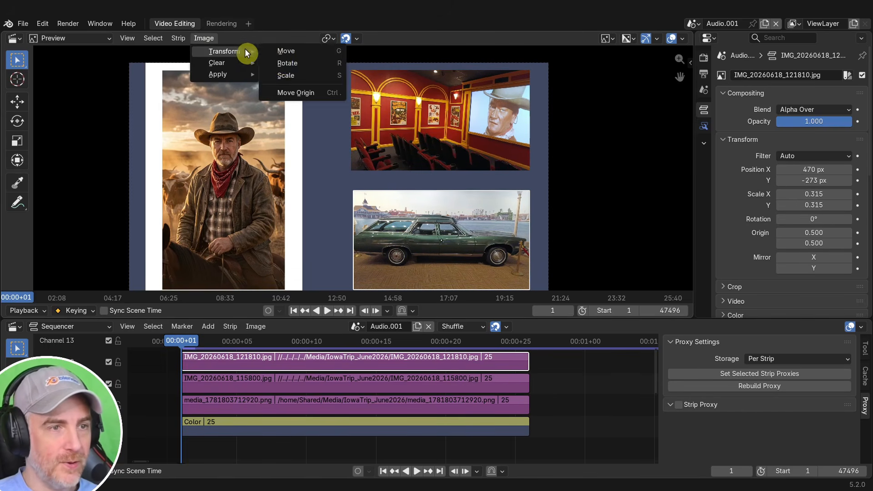
{"action": "left_click", "coordinate": [293, 91]}
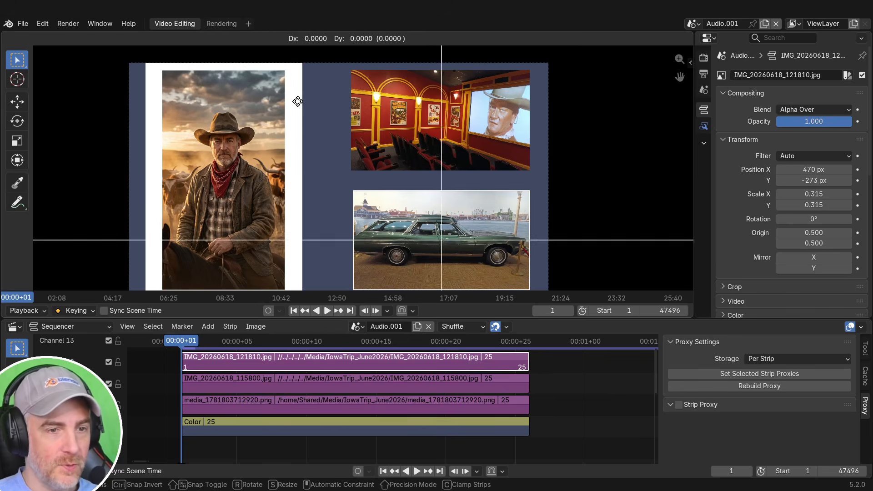
{"action": "left_click", "coordinate": [207, 42]}
{"action": "scroll", "coordinate": [313, 165], "scroll_direction": "up", "scroll_amount": 4}
{"action": "scroll", "coordinate": [349, 187], "scroll_direction": "down", "scroll_amount": 3}
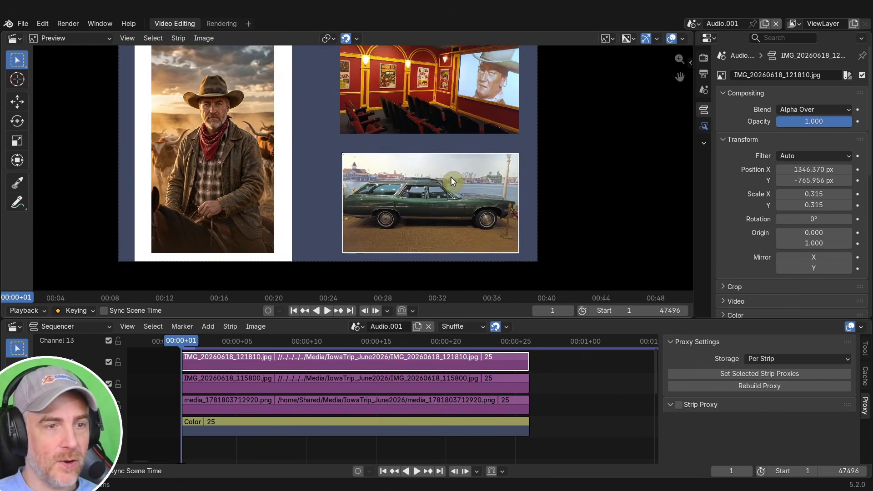
{"action": "key", "text": "r"}
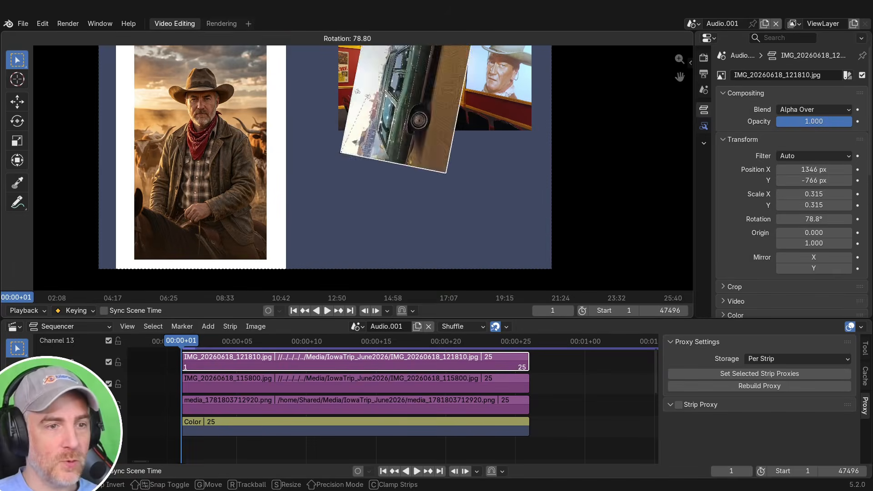
{"action": "key", "text": "Escape"}
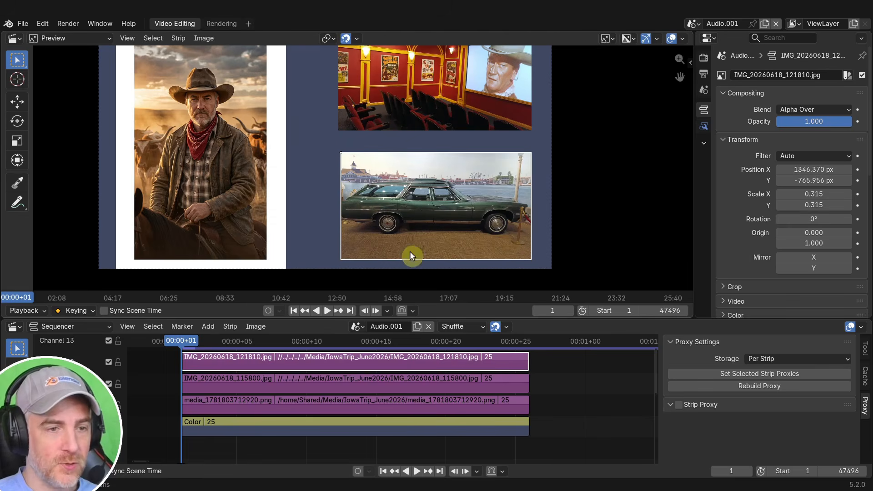
- Try to snap the green car picture's origin onto the cowboy picture with Move Origin while the theater picture is still enabled
{"action": "middle_click_drag", "start_coordinate": [285, 62], "coordinate": [283, 93]}
{"action": "middle_click_drag", "start_coordinate": [405, 209], "coordinate": [404, 199]}
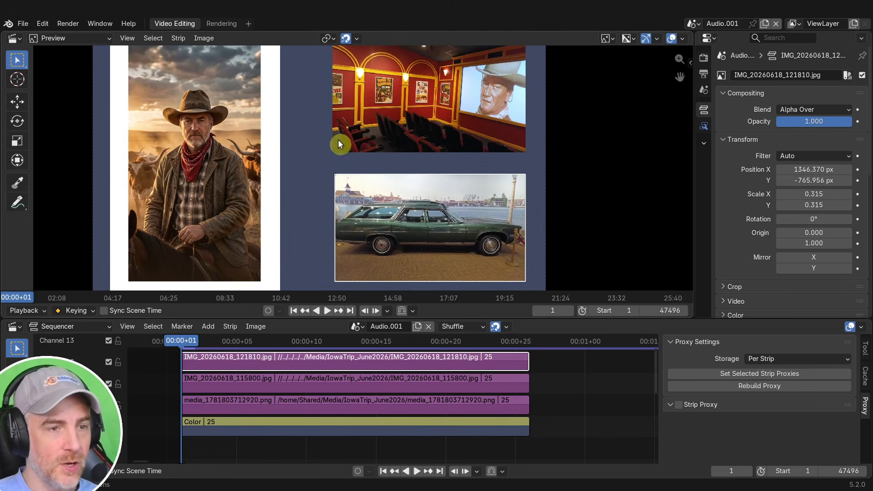
{"action": "left_click", "coordinate": [197, 40]}
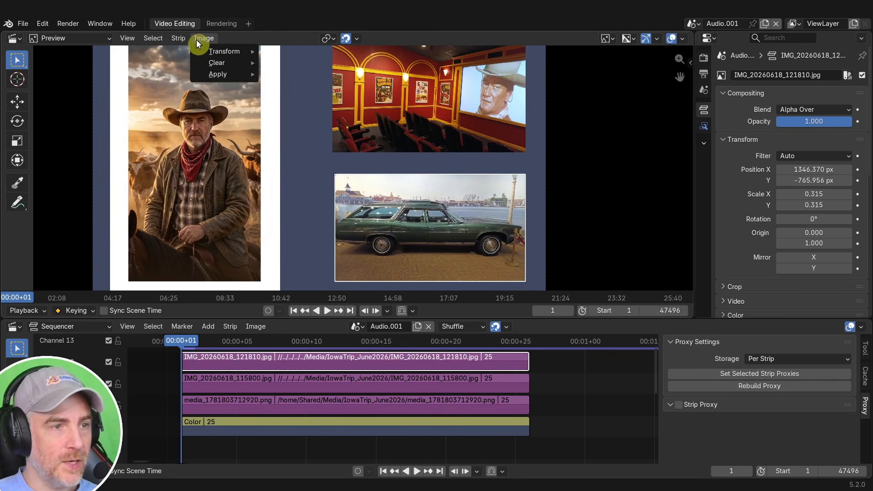
{"action": "mouse_move", "coordinate": [237, 52]}
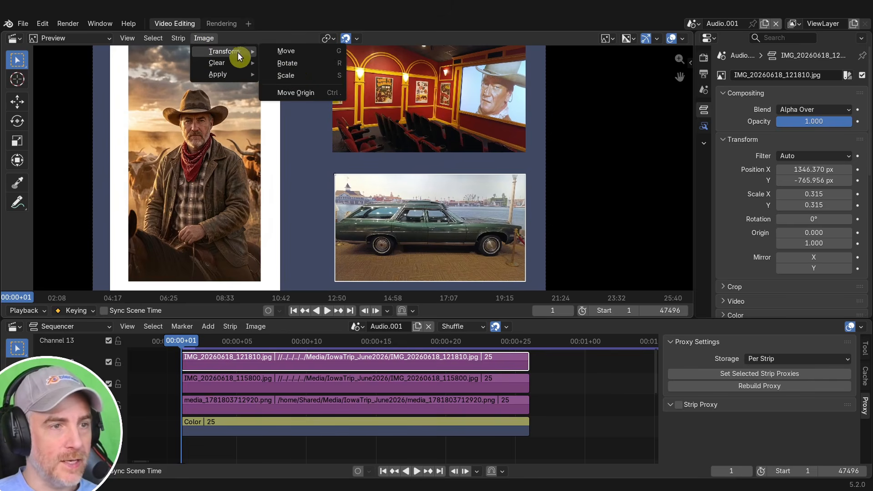
{"action": "left_click", "coordinate": [296, 93]}
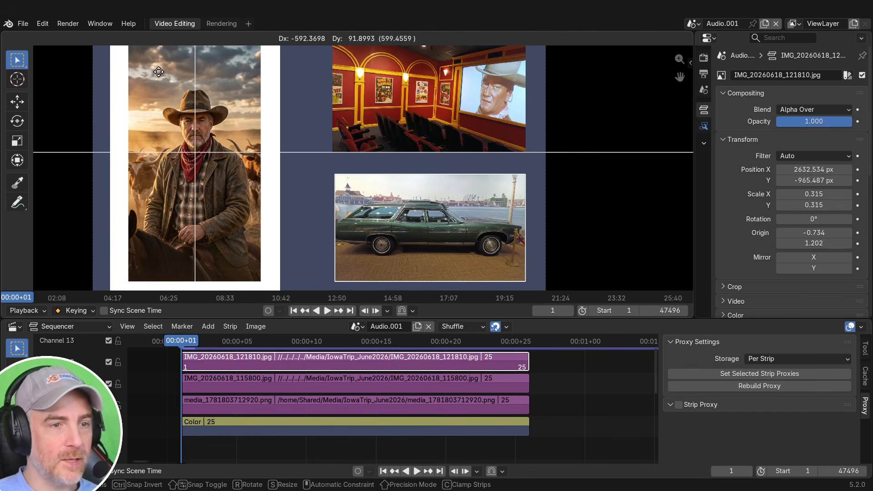
{"action": "right_click", "coordinate": [158, 73]}
{"action": "scroll", "coordinate": [404, 114], "scroll_direction": "down", "scroll_amount": 2}
{"action": "scroll", "coordinate": [365, 147], "scroll_direction": "up", "scroll_amount": 1}
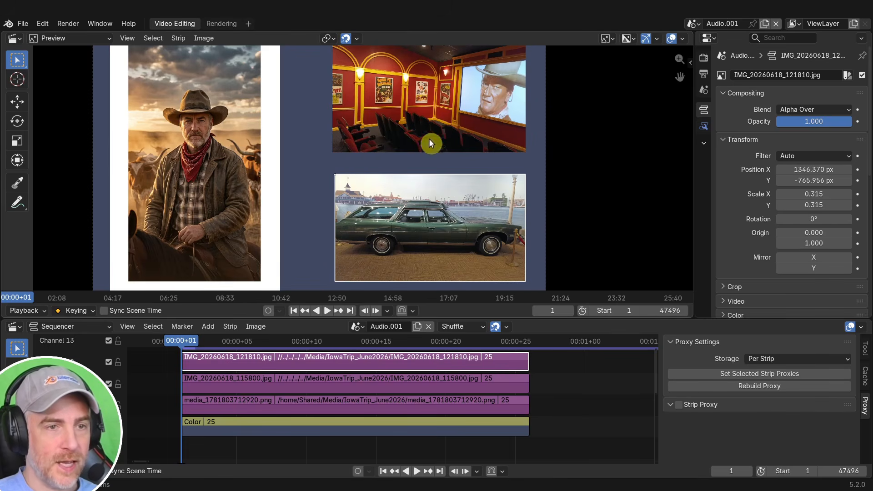
- Mute the theater picture's strip and snap the green car picture's origin to the center of the cowboy picture
{"action": "middle_click_drag", "start_coordinate": [413, 97], "coordinate": [408, 126]}
{"action": "left_click", "coordinate": [407, 127]}
{"action": "key", "text": "h"}
{"action": "middle_click_drag", "start_coordinate": [362, 150], "coordinate": [371, 121]}
{"action": "left_click", "coordinate": [387, 203]}
{"action": "left_click", "coordinate": [208, 39]}
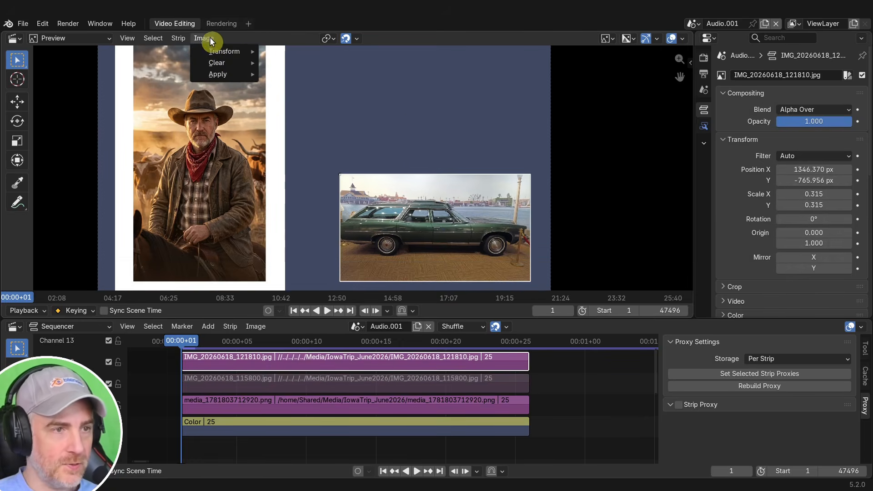
{"action": "mouse_move", "coordinate": [227, 52]}
{"action": "left_click", "coordinate": [277, 84]}
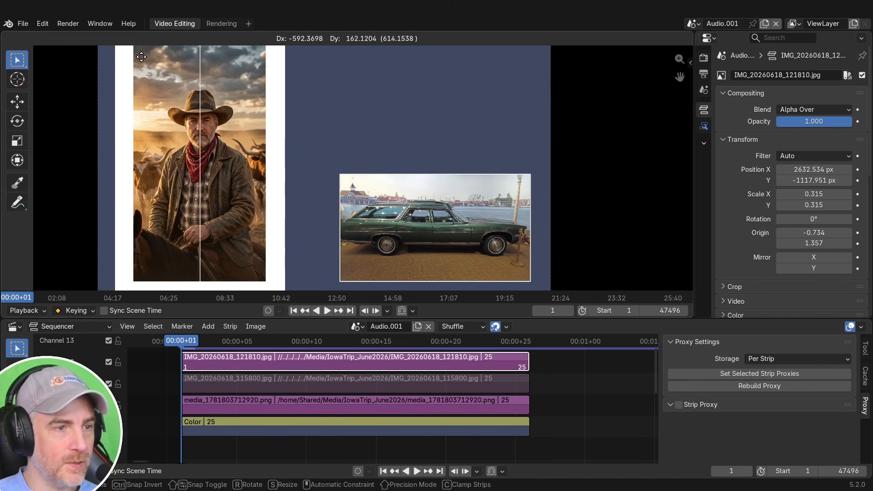
{"action": "left_click", "coordinate": [143, 86]}
- Try rotating the green car picture around its origin at the center of the cowboy picture
{"action": "scroll", "coordinate": [151, 90], "scroll_direction": "down", "scroll_amount": 6}
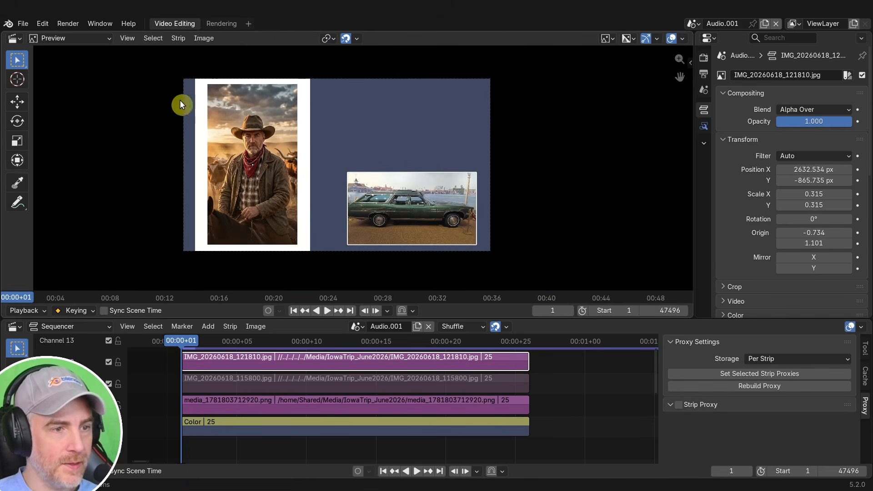
{"action": "scroll", "coordinate": [250, 151], "scroll_direction": "up", "scroll_amount": 4}
{"action": "key", "text": "r"}
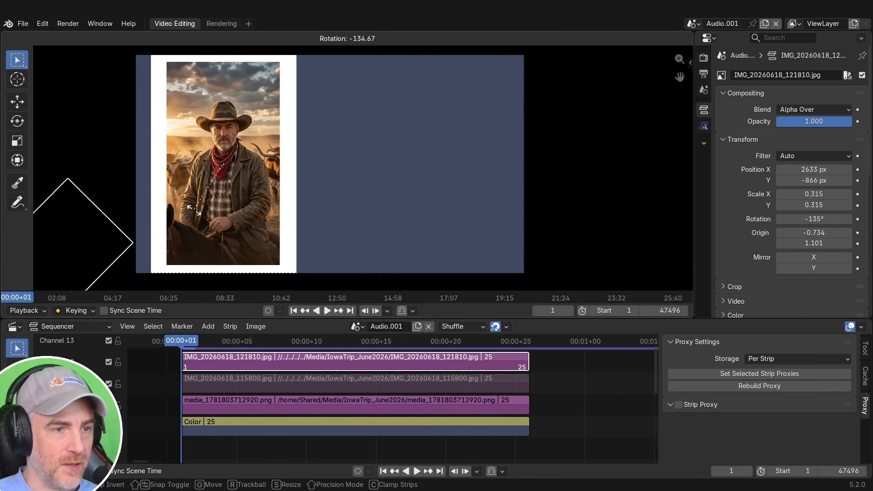
{"action": "right_click", "coordinate": [311, 107]}
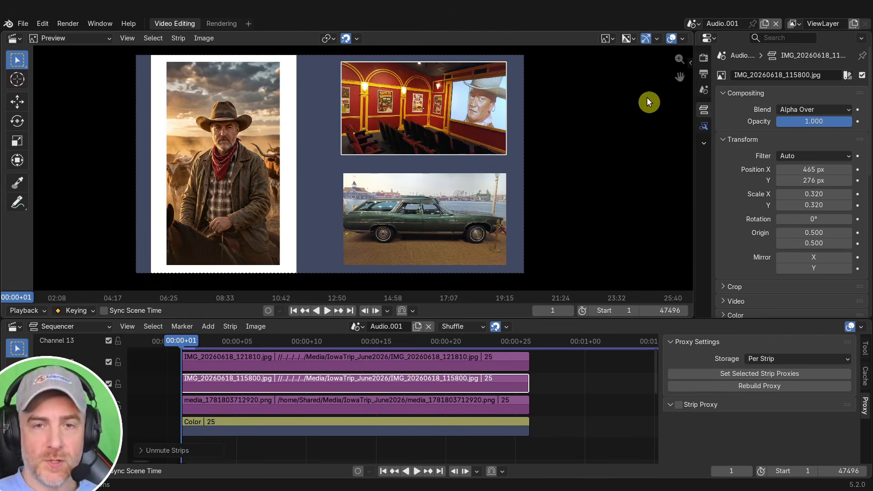
- Reveal the Preview's sidebar and show its Metadata section
{"action": "key", "text": "n"}
{"action": "left_click", "coordinate": [688, 119]}
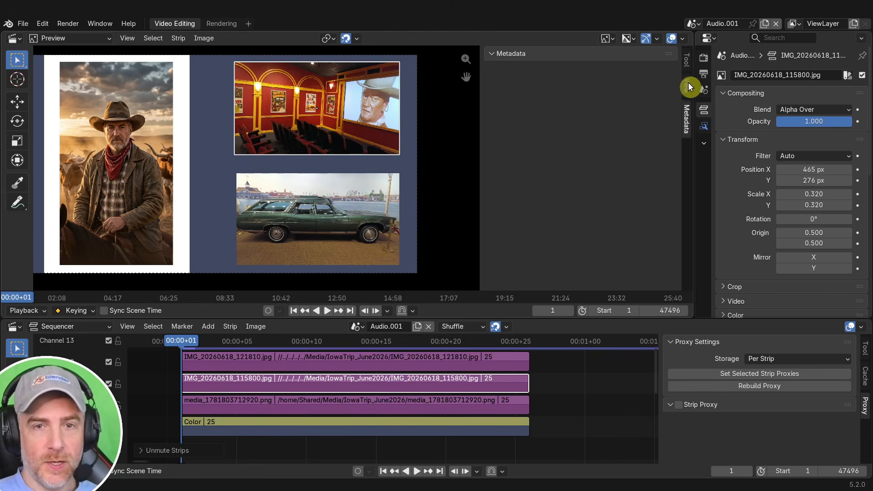
- Expand the Composition Guides in the Preview's View settings and try the Thirds guide on the image
{"action": "left_click", "coordinate": [687, 84]}
{"action": "left_click", "coordinate": [529, 216]}
{"action": "scroll", "coordinate": [531, 214], "scroll_direction": "down", "scroll_amount": 5}
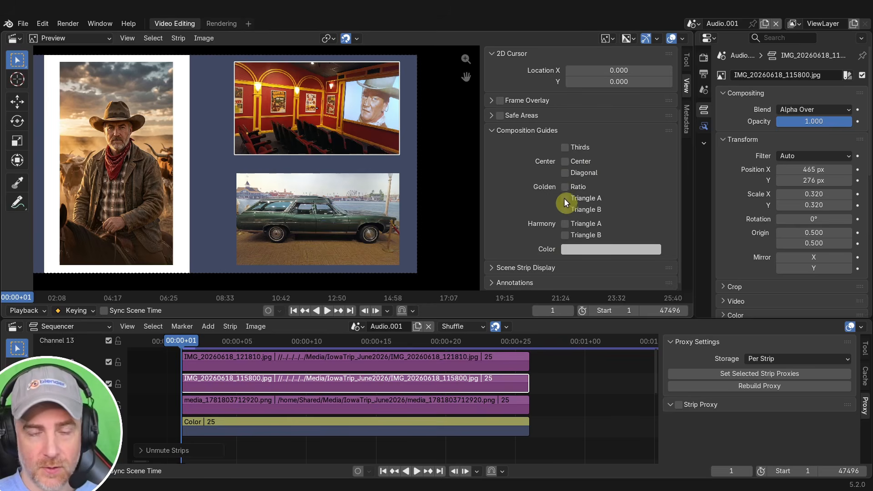
{"action": "scroll", "coordinate": [288, 208], "scroll_direction": "down", "scroll_amount": 1}
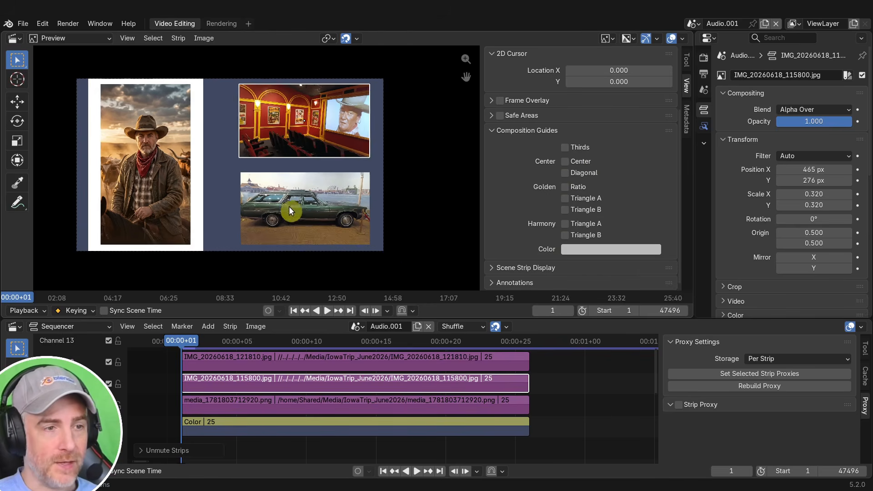
{"action": "scroll", "coordinate": [308, 212], "scroll_direction": "up", "scroll_amount": 1}
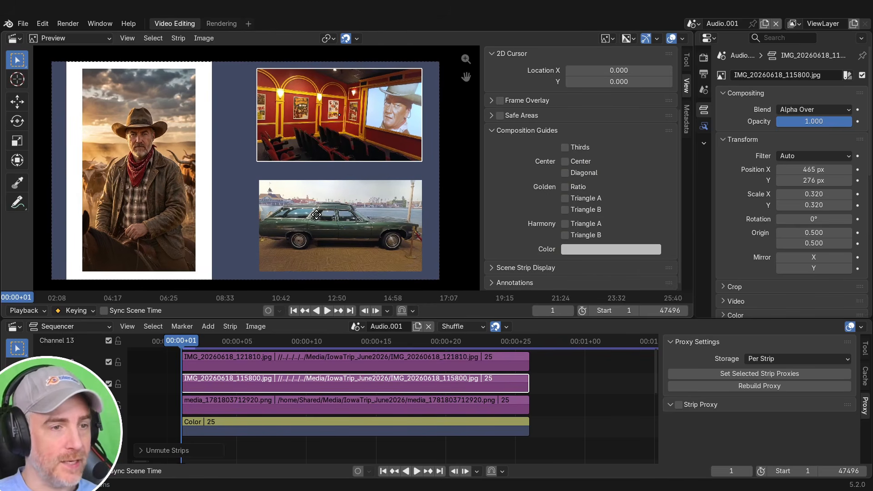
{"action": "left_click", "coordinate": [565, 147]}
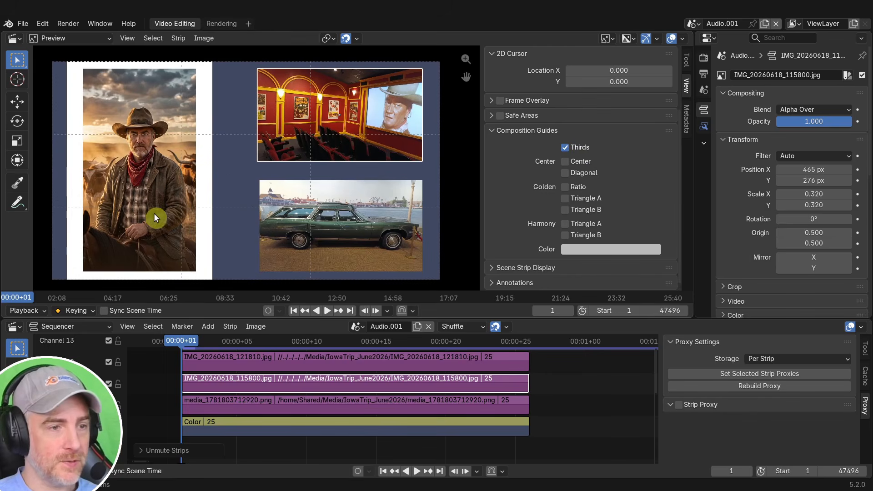
{"action": "left_click", "coordinate": [565, 147]}
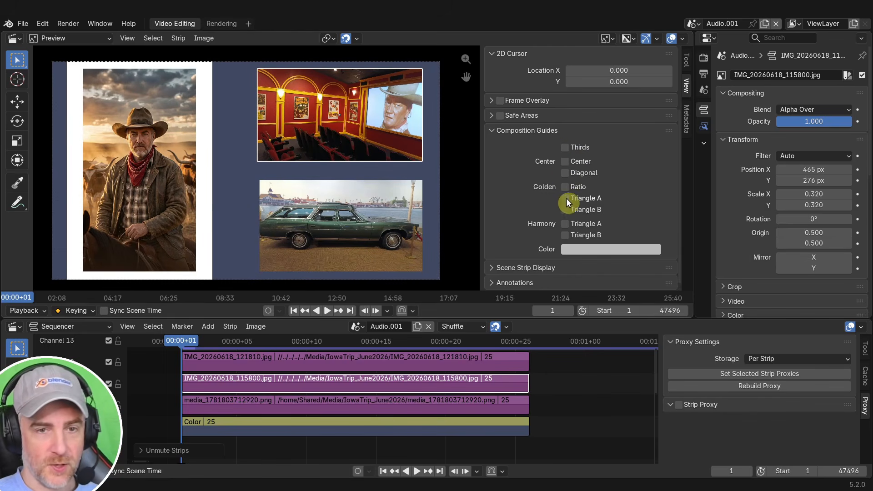
- Enable the Golden and Harmony Triangle A and B guides and give the guide lines a bright, saturated color
{"action": "left_click_drag", "start_coordinate": [567, 202], "coordinate": [566, 240]}
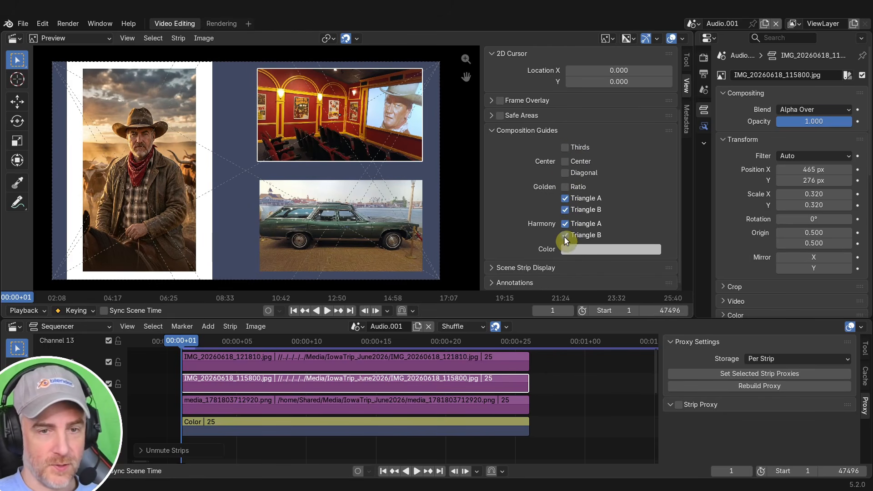
{"action": "left_click", "coordinate": [571, 249]}
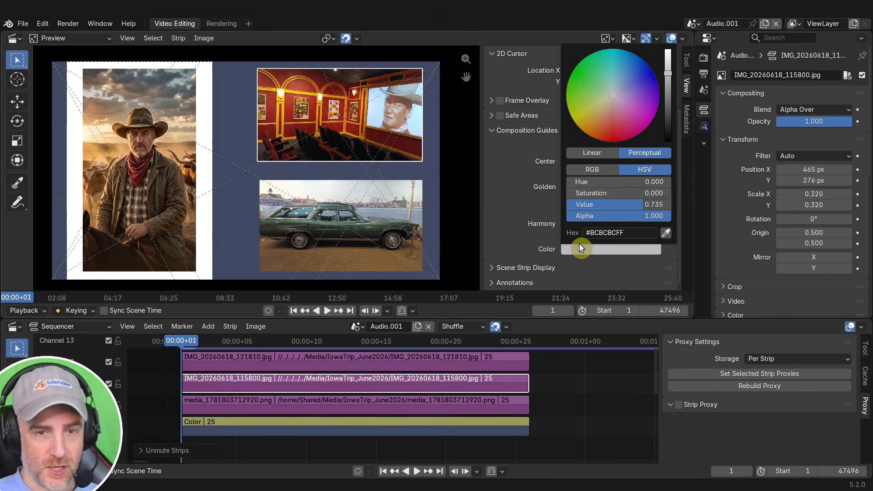
{"action": "left_click_drag", "start_coordinate": [620, 107], "coordinate": [614, 126]}
{"action": "left_click_drag", "start_coordinate": [668, 73], "coordinate": [667, 50]}
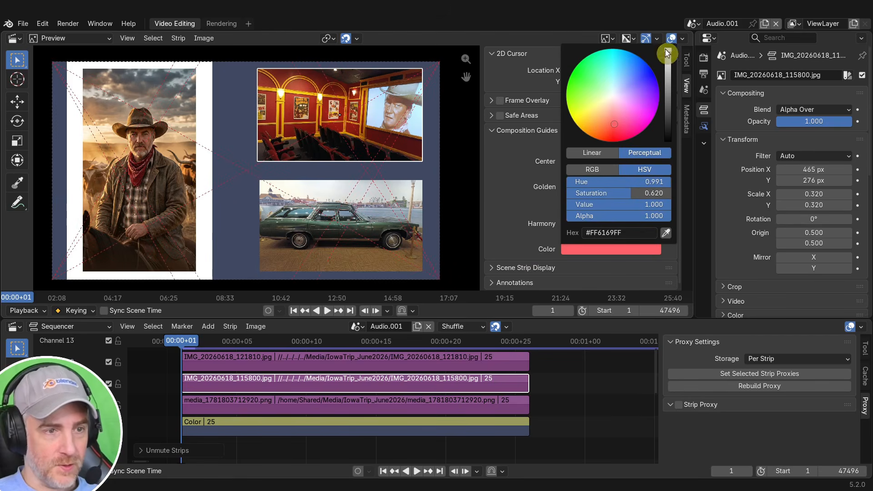
{"action": "left_click_drag", "start_coordinate": [607, 97], "coordinate": [566, 91]}
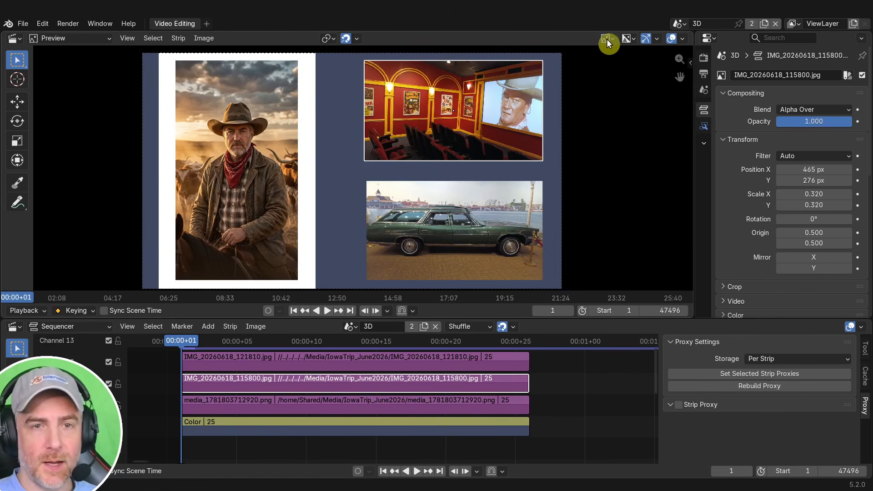
- Display the Preview as a Luma Waveform, an RGB Parade and a Chroma Vectorscope in turn
{"action": "left_click", "coordinate": [609, 40]}
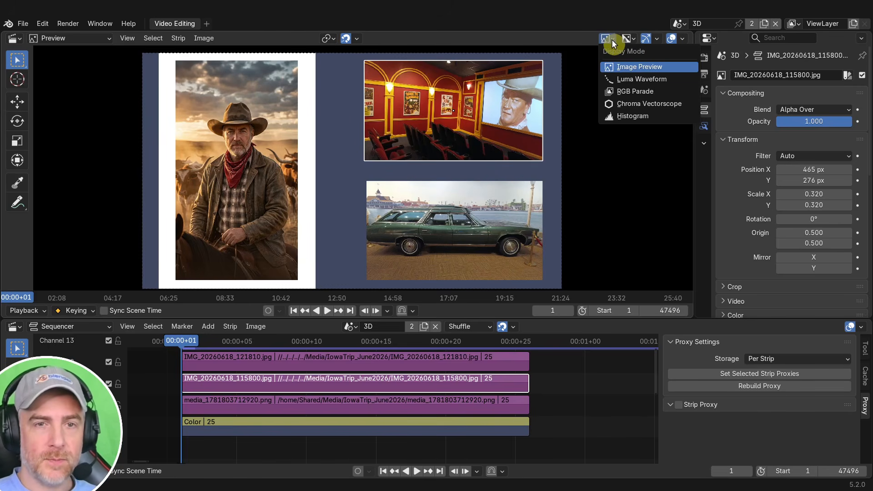
{"action": "left_click", "coordinate": [646, 79]}
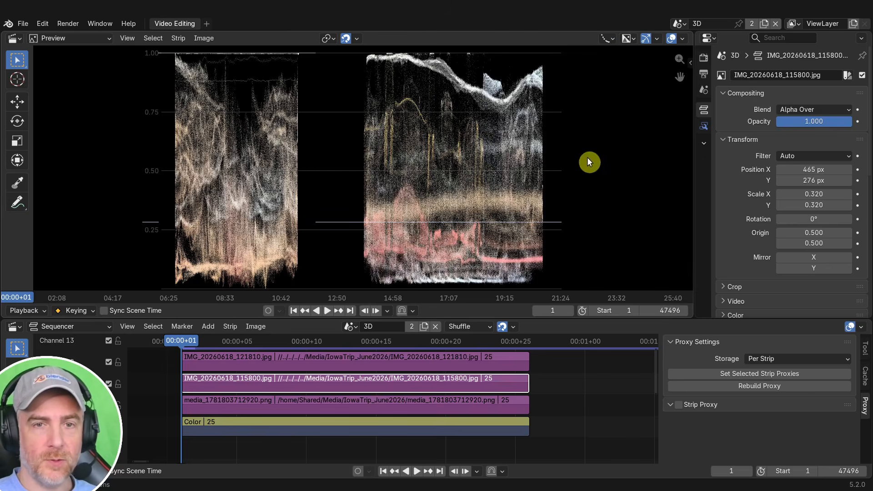
{"action": "left_click", "coordinate": [610, 38]}
{"action": "left_click", "coordinate": [621, 92]}
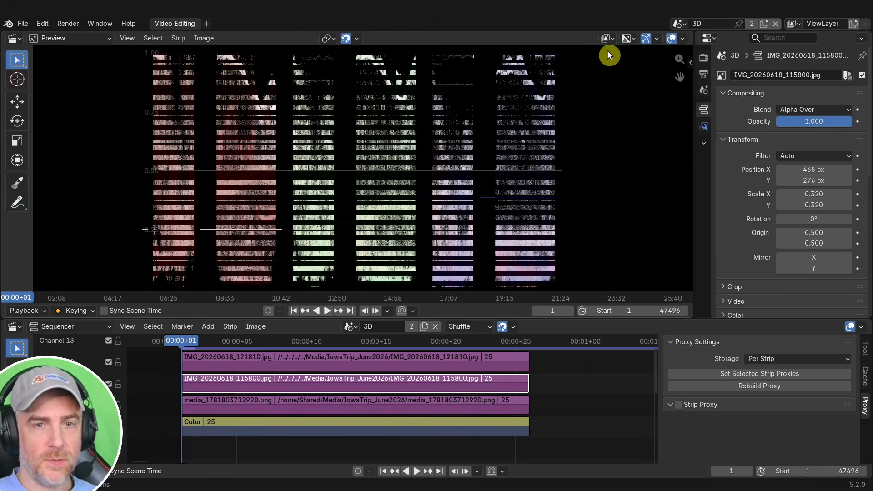
{"action": "left_click", "coordinate": [609, 39]}
{"action": "left_click", "coordinate": [618, 103]}
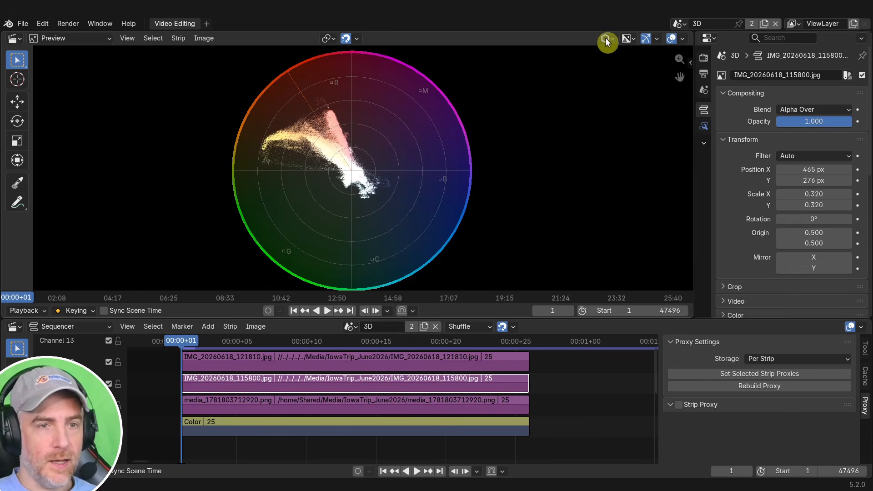
- Switch the Preview to the Histogram and examine its color distribution up close
{"action": "left_click", "coordinate": [607, 40]}
{"action": "left_click", "coordinate": [613, 118]}
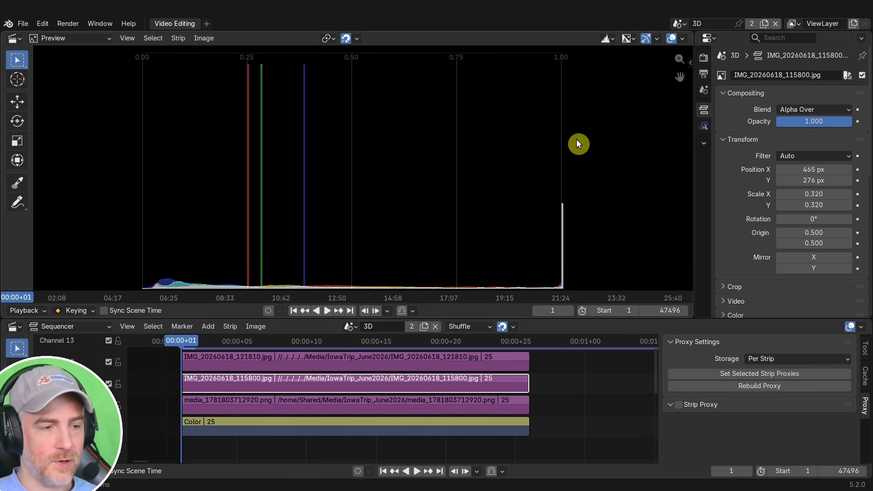
{"action": "middle_click_drag", "start_coordinate": [373, 222], "coordinate": [402, 178], "text": "ctrl"}
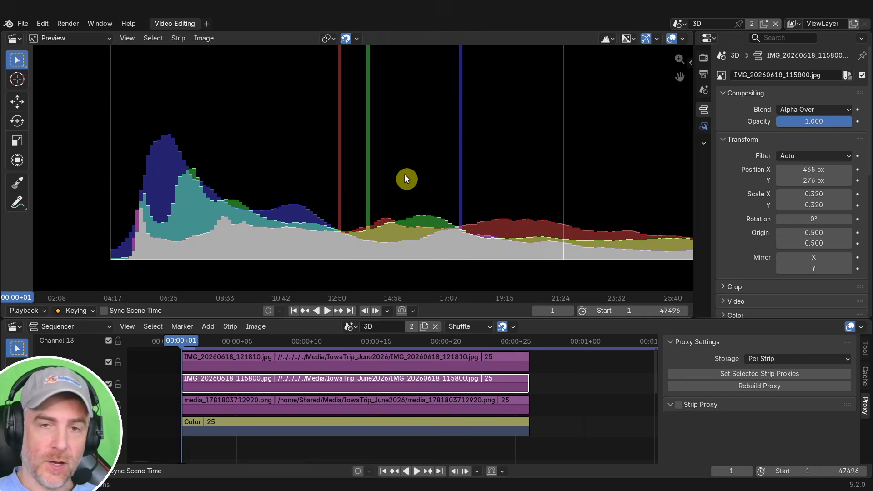
{"action": "middle_click_drag", "start_coordinate": [405, 178], "coordinate": [528, 144], "text": "ctrl"}
{"action": "left_click", "coordinate": [608, 39]}
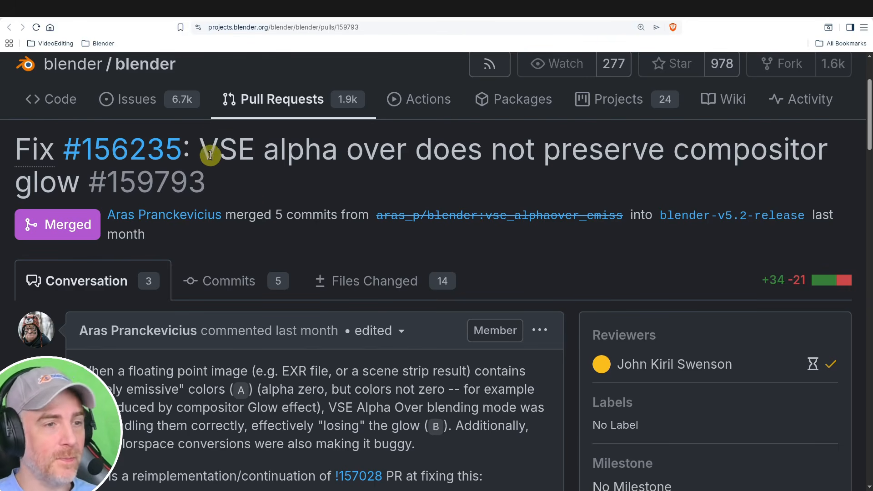
- In the browser, highlight the title of pull request #159793 and read its description and glow comparison images
{"action": "left_click_drag", "start_coordinate": [204, 150], "coordinate": [89, 182]}
{"action": "scroll", "coordinate": [306, 198], "scroll_direction": "down", "scroll_amount": 15}
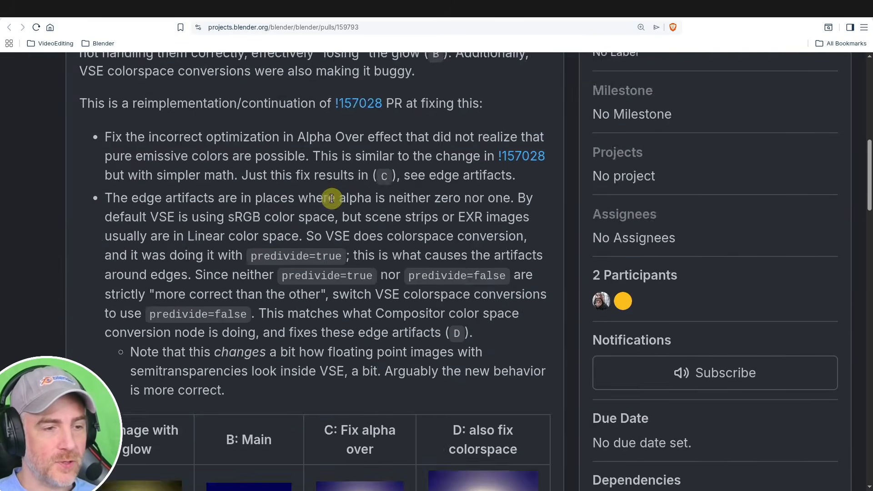
{"action": "scroll", "coordinate": [333, 201], "scroll_direction": "up", "scroll_amount": 1}
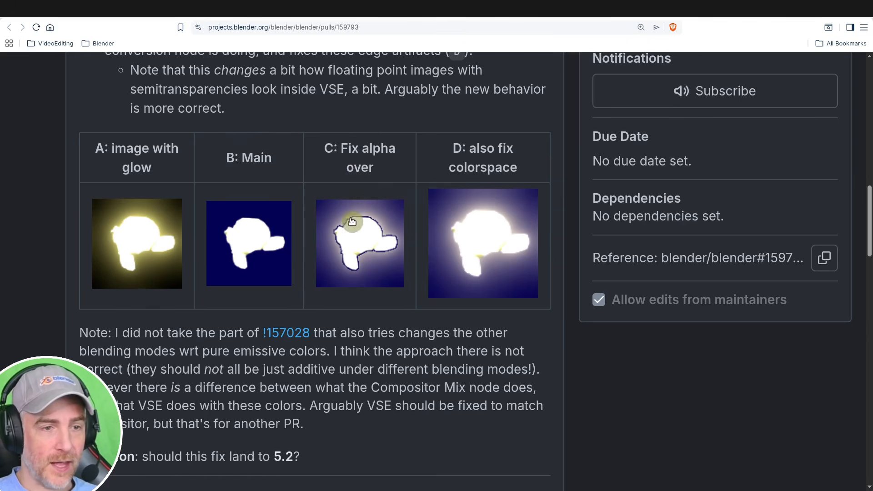
{"action": "scroll", "coordinate": [371, 245], "scroll_direction": "up", "scroll_amount": 1}
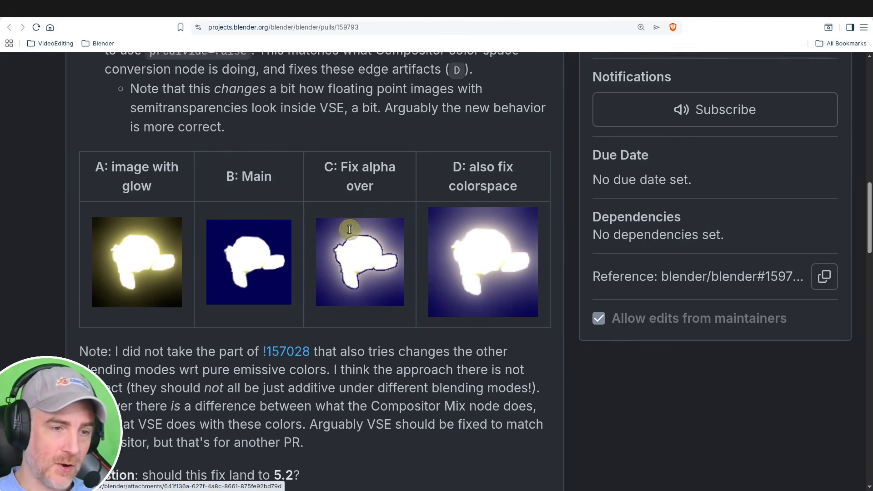
{"action": "scroll", "coordinate": [366, 315], "scroll_direction": "down", "scroll_amount": 1}
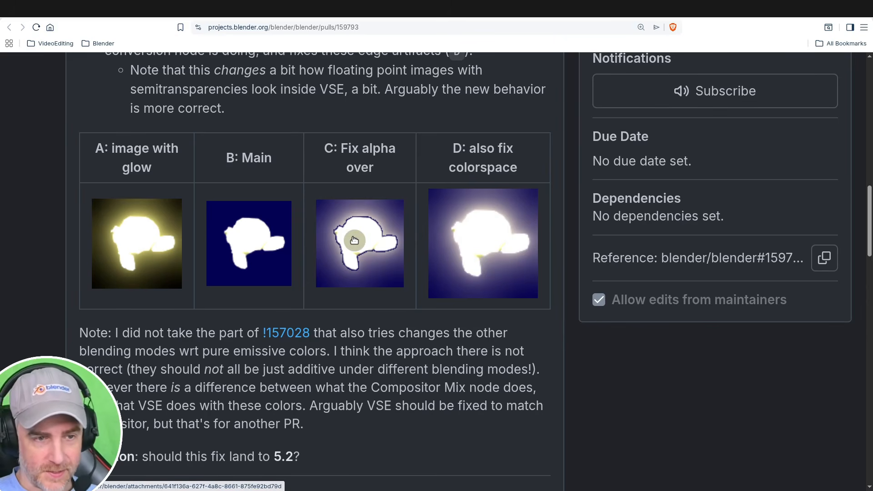
- Go back through pull request #159793 from its header, reviewing the alpha-over and colorspace fixes and the closing notes
{"action": "key", "text": "Home"}
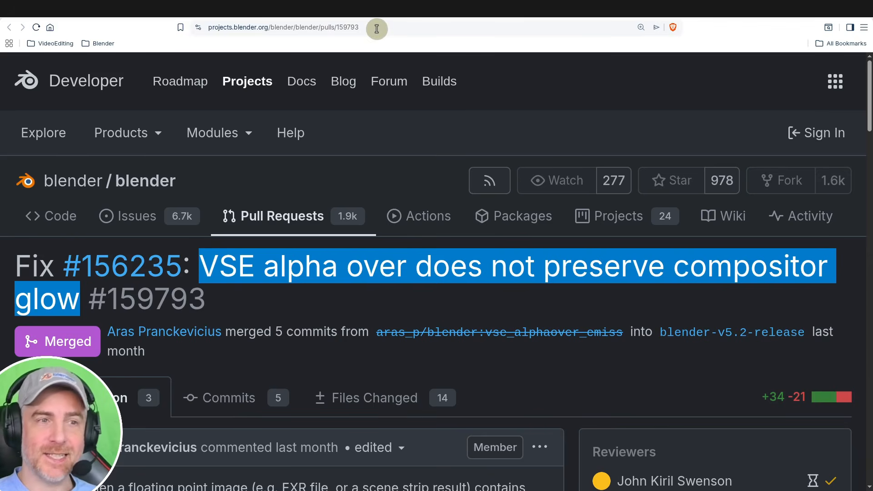
{"action": "scroll", "coordinate": [345, 146], "scroll_direction": "down", "scroll_amount": 5}
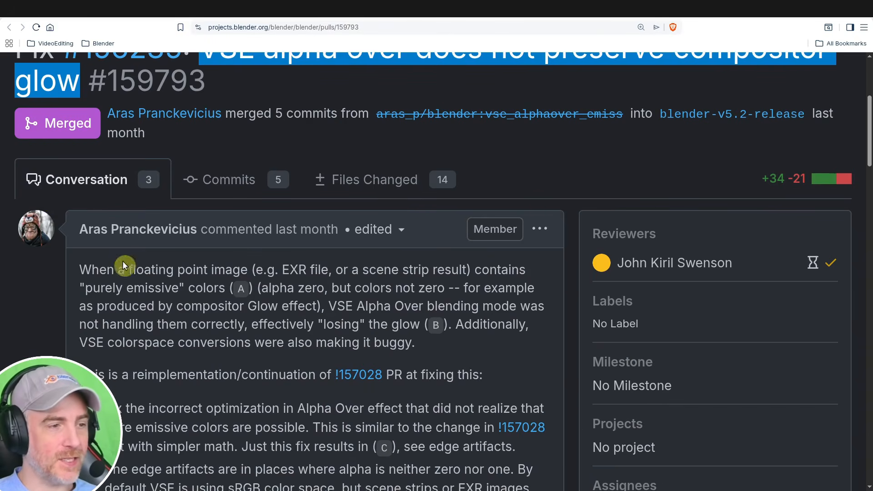
{"action": "scroll", "coordinate": [141, 181], "scroll_direction": "down", "scroll_amount": 8}
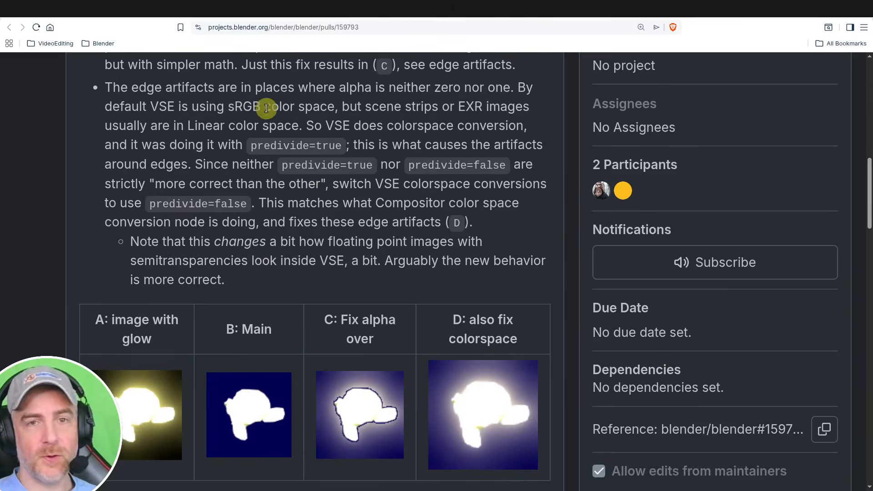
{"action": "scroll", "coordinate": [266, 108], "scroll_direction": "down", "scroll_amount": 3}
{"action": "scroll", "coordinate": [254, 116], "scroll_direction": "up", "scroll_amount": 7}
{"action": "scroll", "coordinate": [318, 125], "scroll_direction": "down", "scroll_amount": 3}
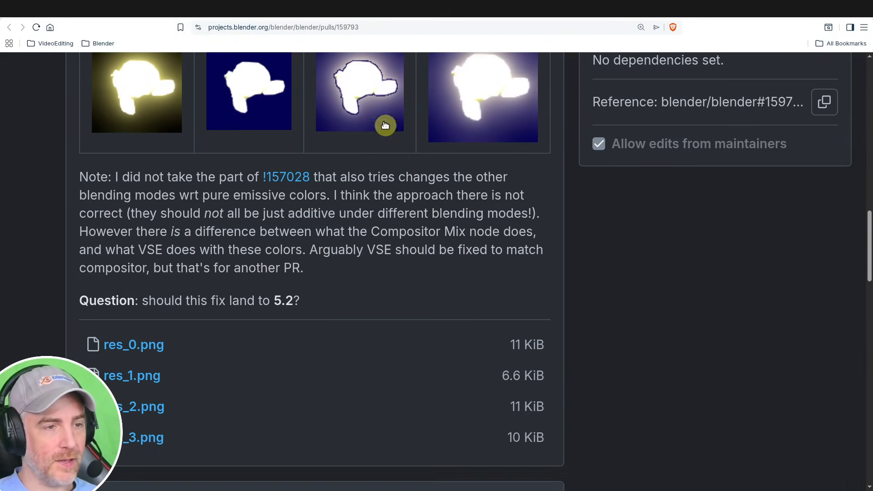
{"action": "scroll", "coordinate": [312, 195], "scroll_direction": "up", "scroll_amount": 10}
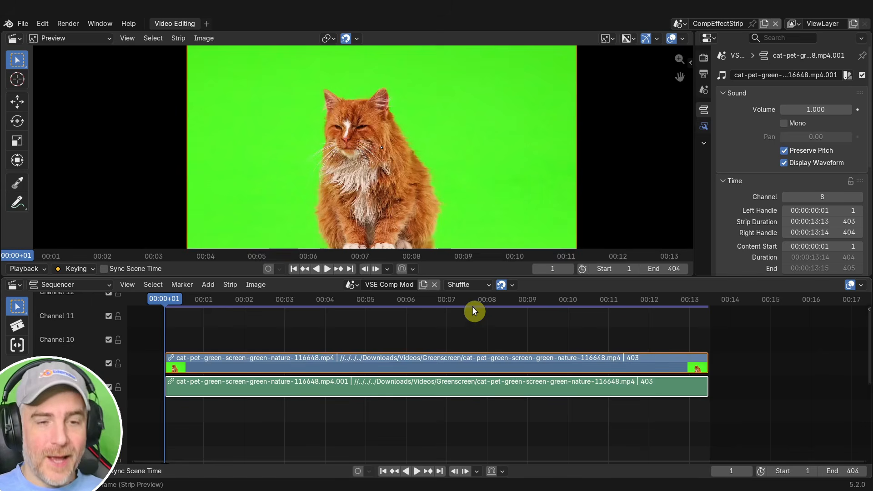
- Switch to Blender, split the Sequencer area to add a Compositor beside it, and widen the Properties editor
{"action": "left_click_drag", "start_coordinate": [869, 278], "coordinate": [468, 303]}
{"action": "left_click", "coordinate": [481, 285]}
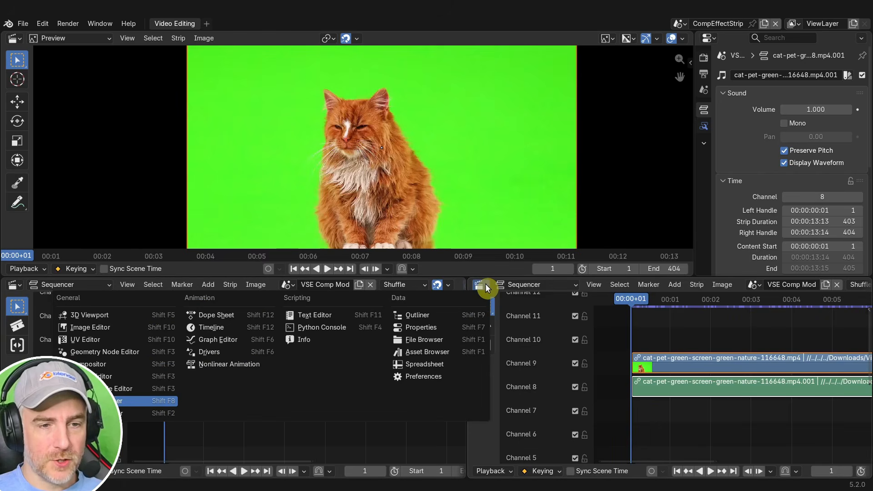
{"action": "left_click", "coordinate": [81, 365]}
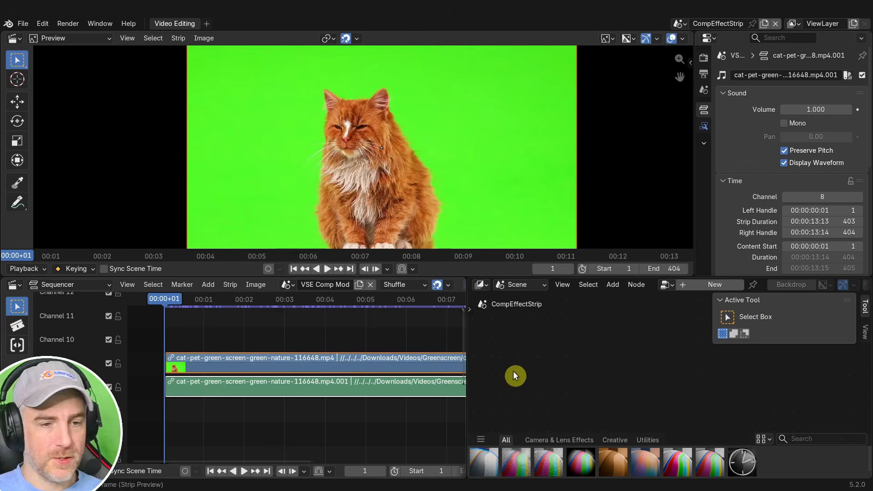
{"action": "left_click_drag", "start_coordinate": [694, 164], "coordinate": [631, 163]}
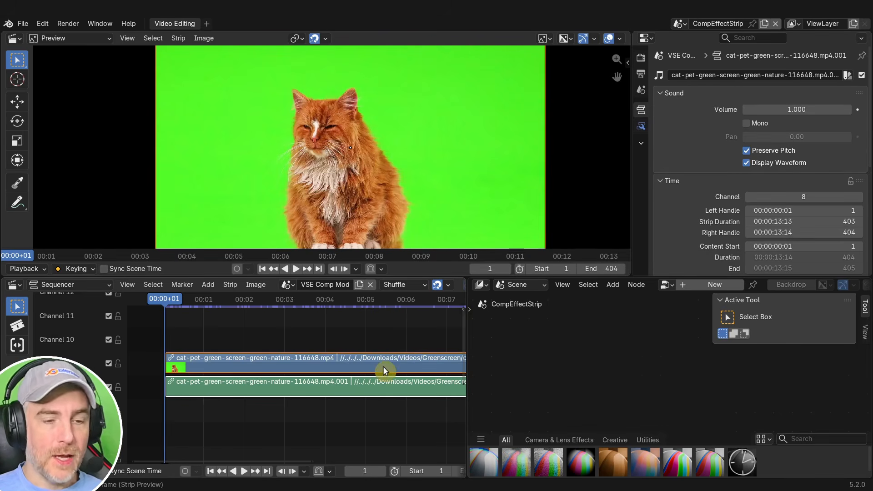
- Look through the Tool, Cache and Proxy sections of the Sequencer's sidebar for modifier settings, then hide the sidebar
{"action": "key", "text": "n"}
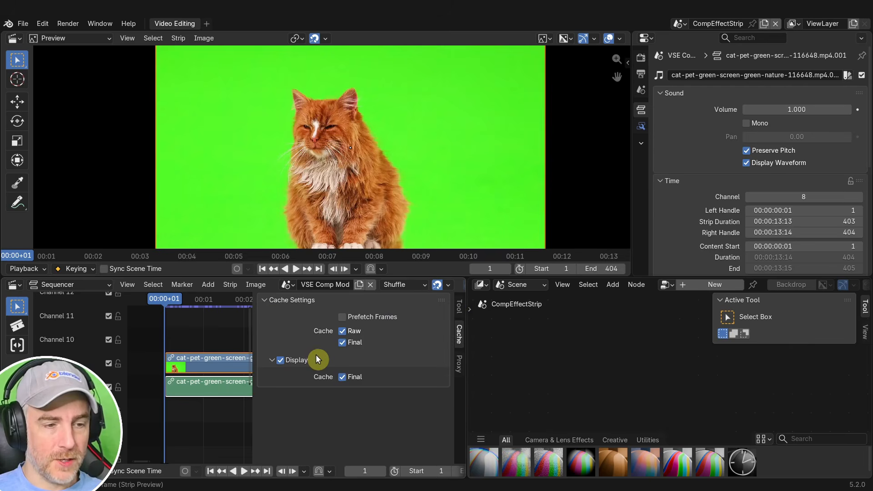
{"action": "left_click", "coordinate": [460, 308]}
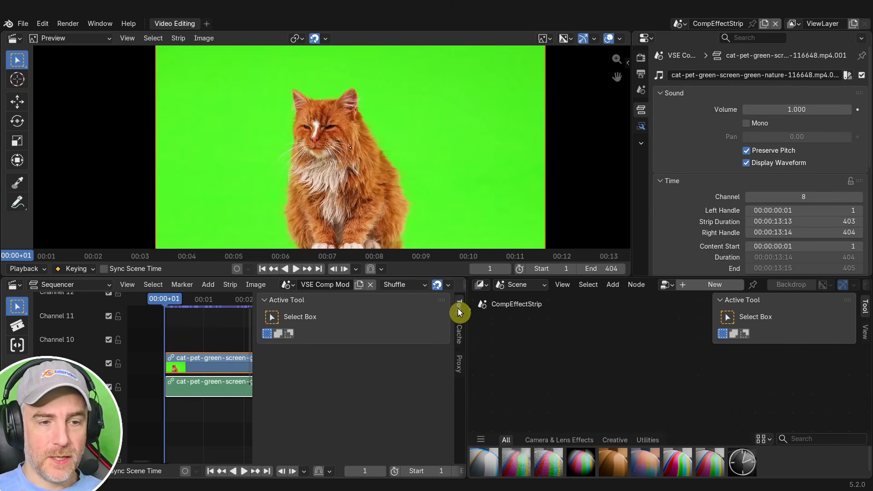
{"action": "left_click", "coordinate": [458, 332]}
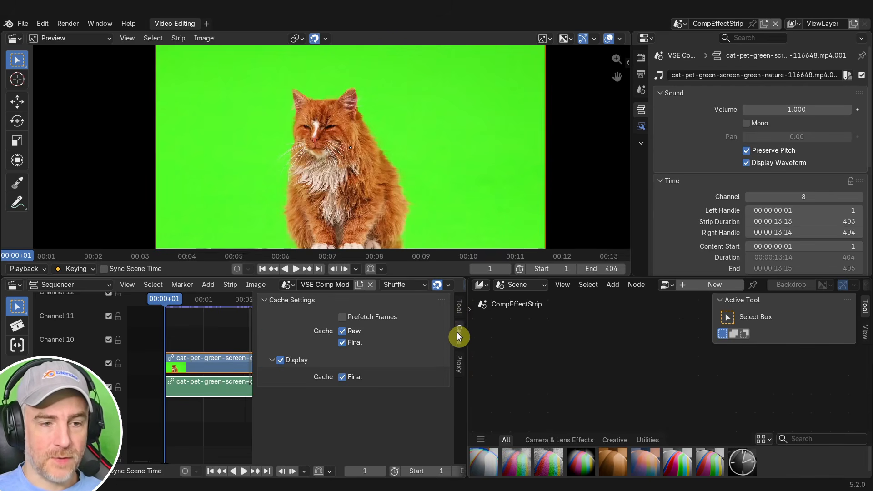
{"action": "left_click", "coordinate": [460, 369]}
{"action": "left_click", "coordinate": [460, 335]}
{"action": "left_click", "coordinate": [462, 309]}
{"action": "left_click", "coordinate": [460, 335]}
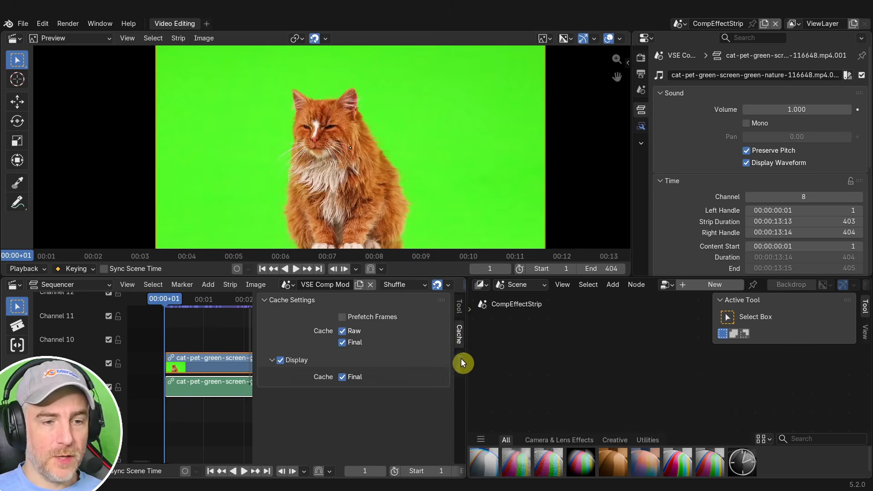
{"action": "left_click", "coordinate": [460, 363]}
{"action": "key", "text": "n"}
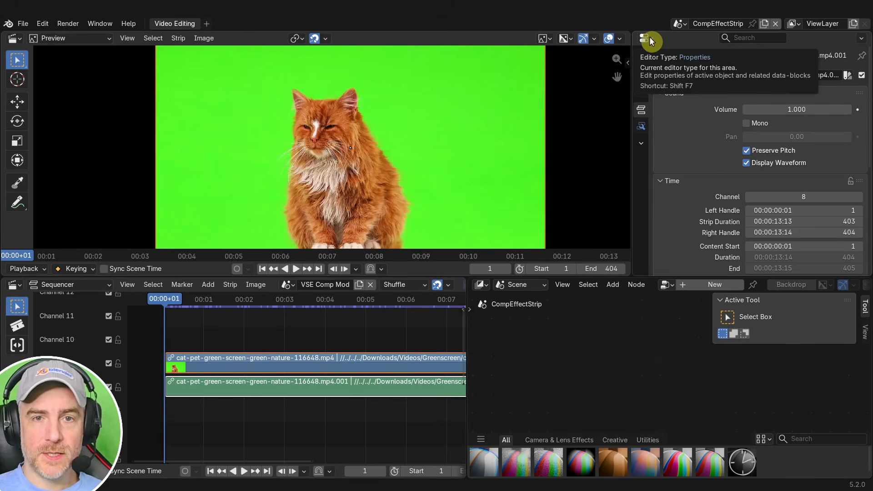
- Check the modifiers available for the sound strip, then add a Compositor modifier to the cat greenscreen video strip
{"action": "left_click", "coordinate": [642, 128]}
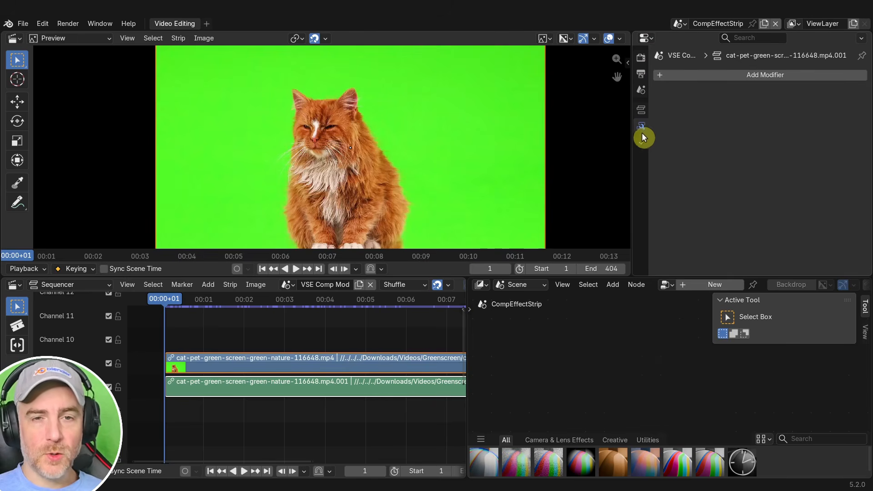
{"action": "left_click", "coordinate": [751, 76]}
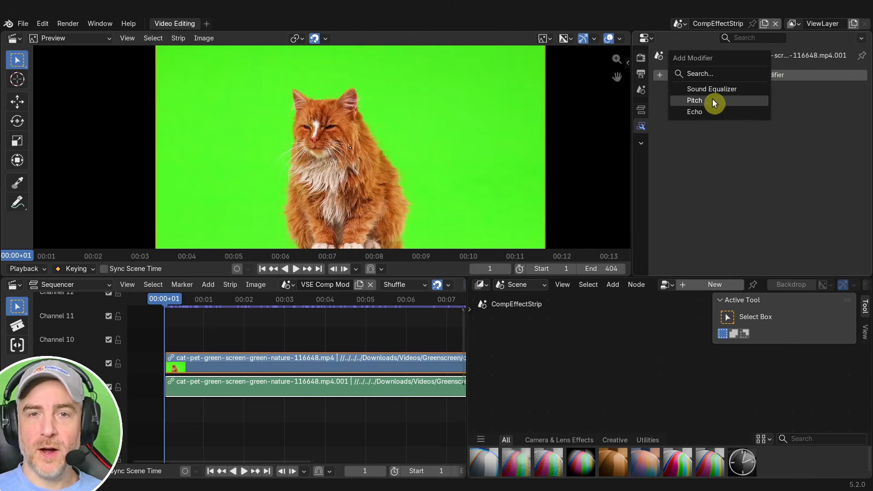
{"action": "left_click", "coordinate": [331, 364]}
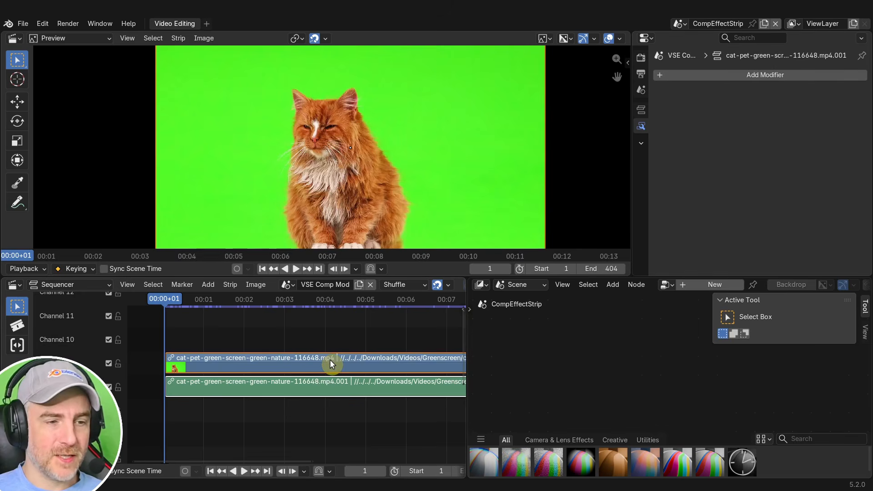
{"action": "left_click", "coordinate": [331, 364]}
{"action": "left_click", "coordinate": [744, 75]}
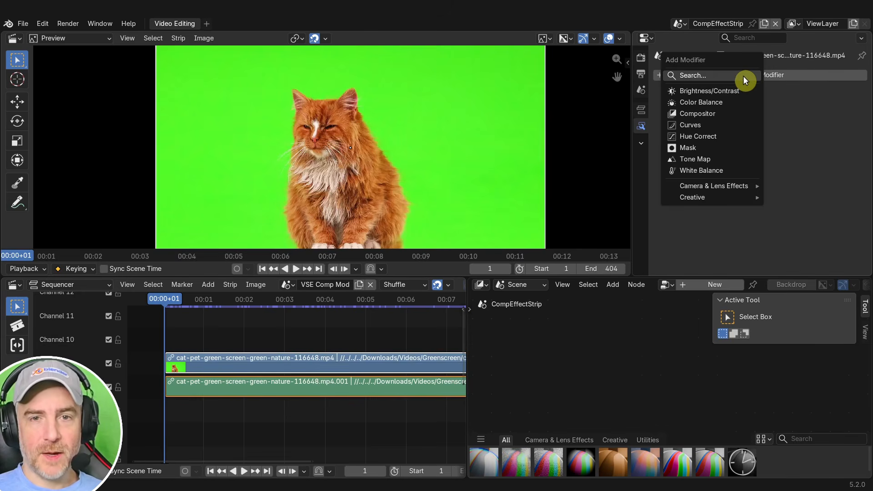
{"action": "left_click", "coordinate": [716, 113]}
- Create a new compositor node group for the modifier and name it Greenscreen
{"action": "left_click", "coordinate": [760, 110]}
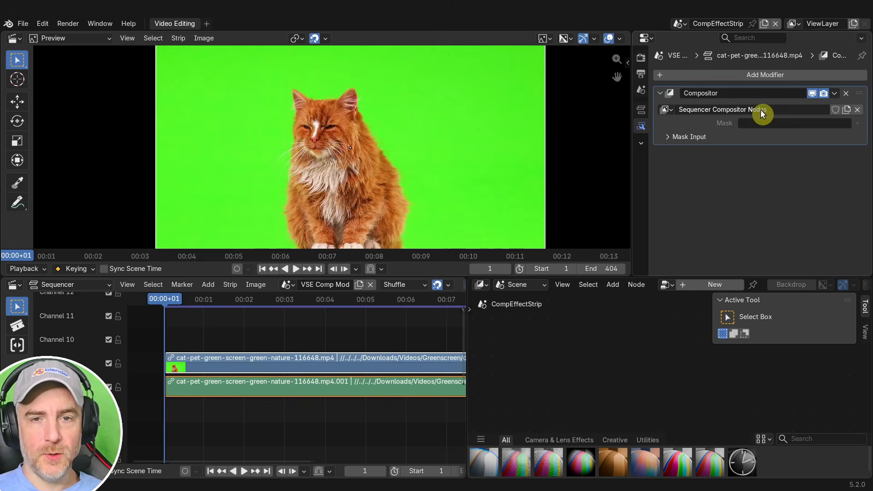
{"action": "left_click", "coordinate": [784, 107]}
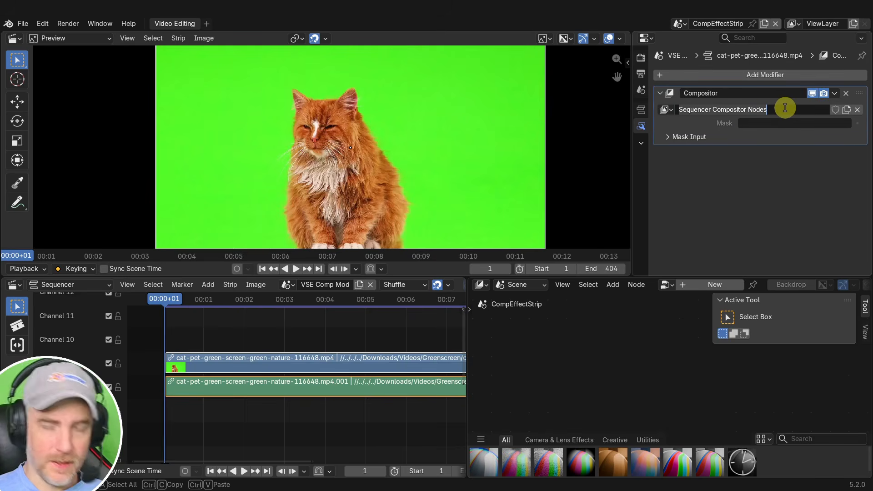
{"action": "type", "text": "Gree"}
{"action": "type", "text": "nscr"}
{"action": "key", "text": "BackSpace"}
{"action": "type", "text": "creen"}
{"action": "key", "text": "Return"}
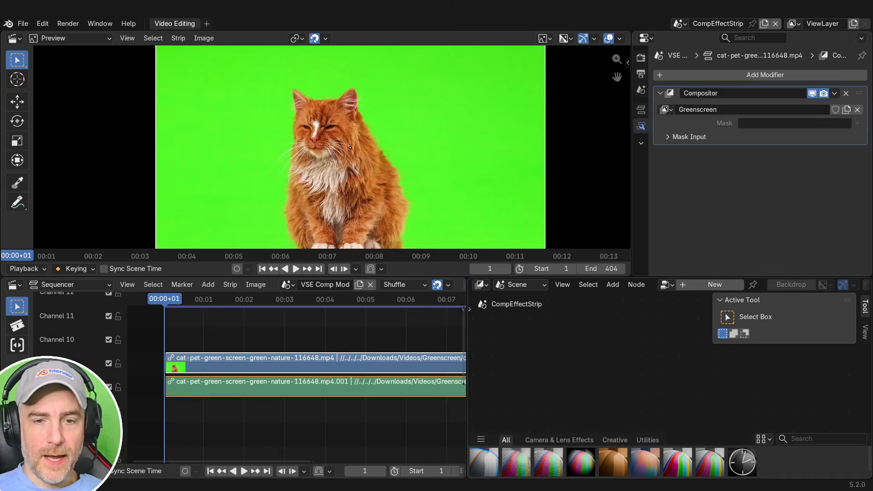
- Set the Compositor's node tree type to Sequencer to display the Greenscreen group, and hide the editor's sidebar
{"action": "left_click", "coordinate": [667, 285]}
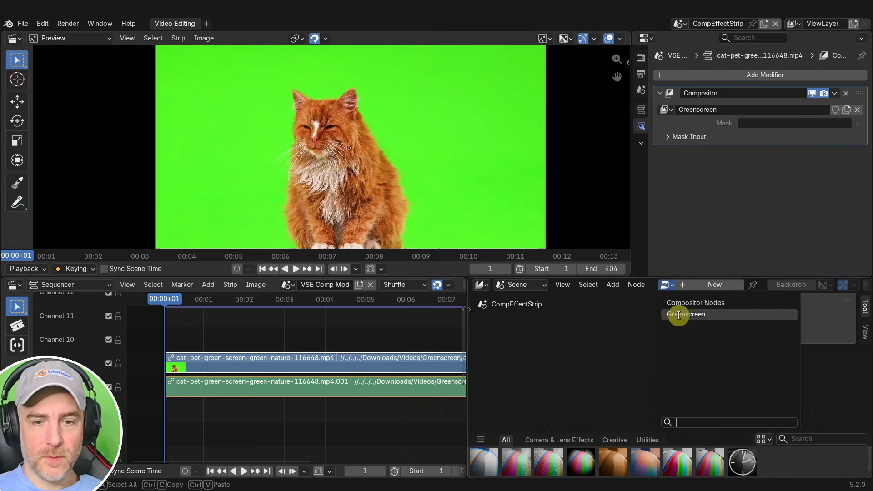
{"action": "left_click", "coordinate": [527, 285]}
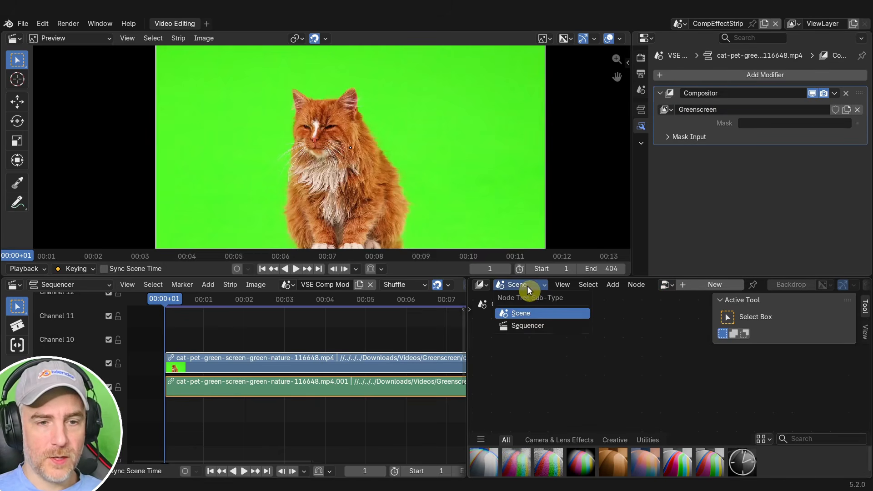
{"action": "left_click", "coordinate": [528, 325]}
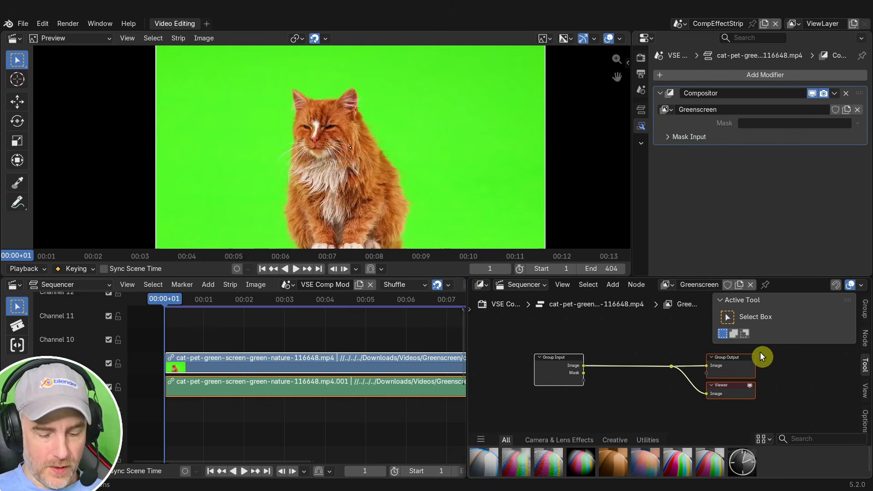
{"action": "key", "text": "n"}
{"action": "key", "text": "Home"}
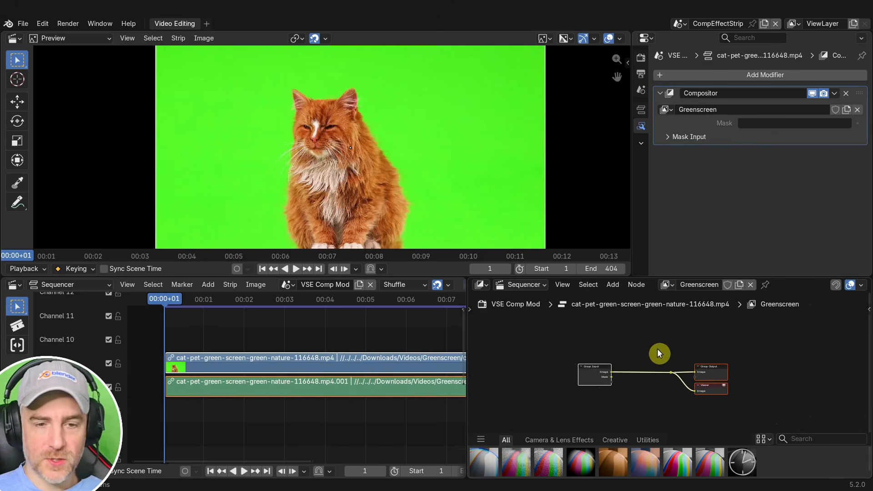
- Move the Group Input node away from the outputs and insert a Keying node on the image link between them
{"action": "scroll", "coordinate": [658, 349], "scroll_direction": "down", "scroll_amount": 3}
{"action": "middle_click_drag", "start_coordinate": [658, 346], "coordinate": [704, 325]}
{"action": "left_click_drag", "start_coordinate": [651, 356], "coordinate": [523, 358]}
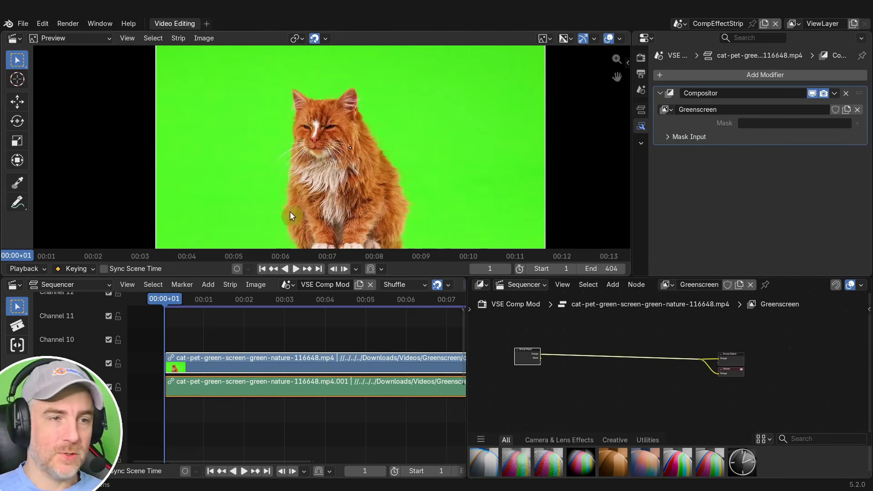
{"action": "key", "text": "Home"}
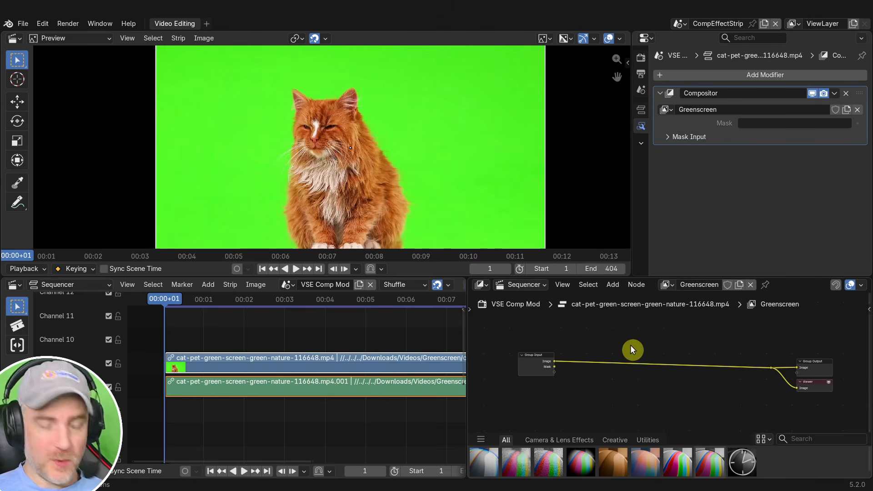
{"action": "key", "text": "shift+a"}
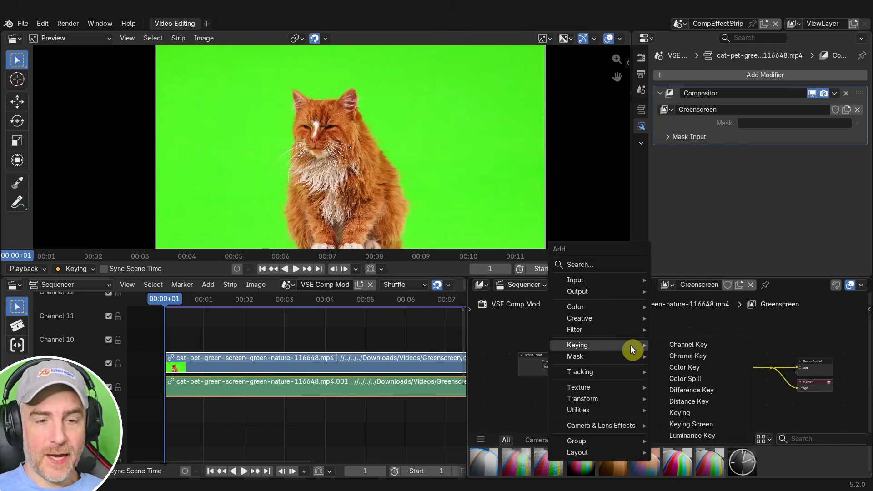
{"action": "left_click", "coordinate": [679, 412]}
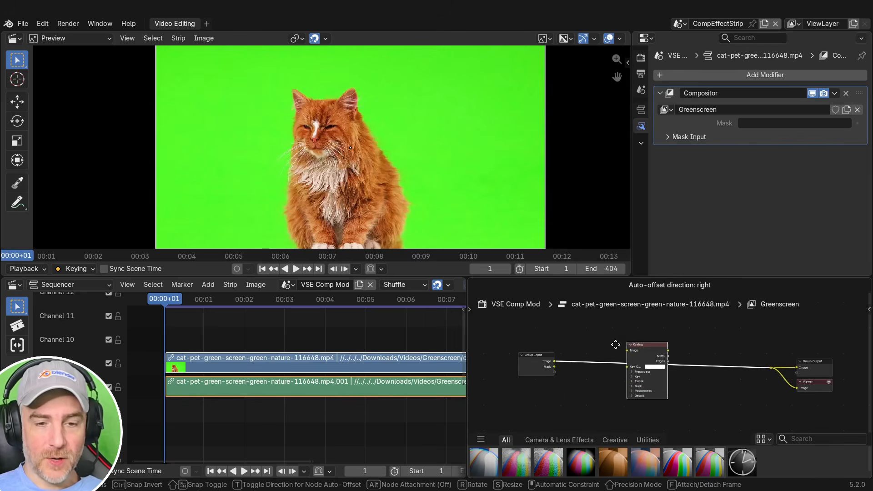
{"action": "left_click", "coordinate": [614, 342]}
- Set the Keying node's Key Color by sampling the green background in the preview
{"action": "scroll", "coordinate": [669, 405], "scroll_direction": "up", "scroll_amount": 6}
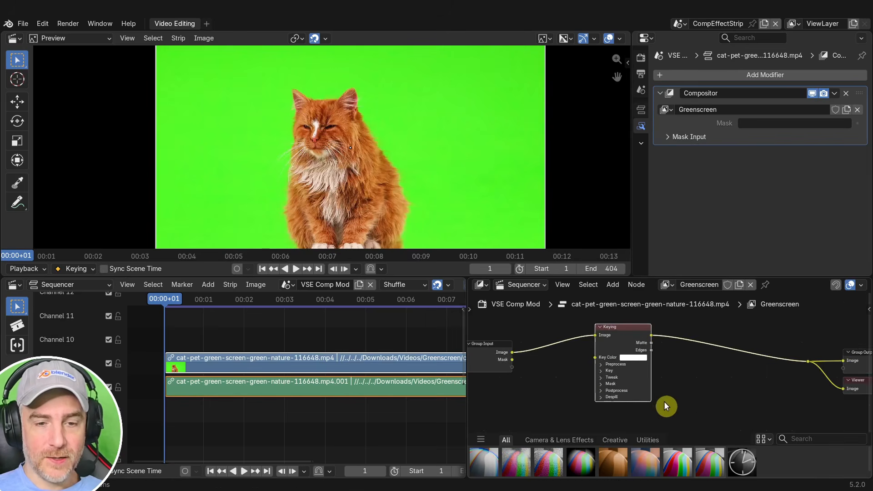
{"action": "left_click", "coordinate": [625, 355]}
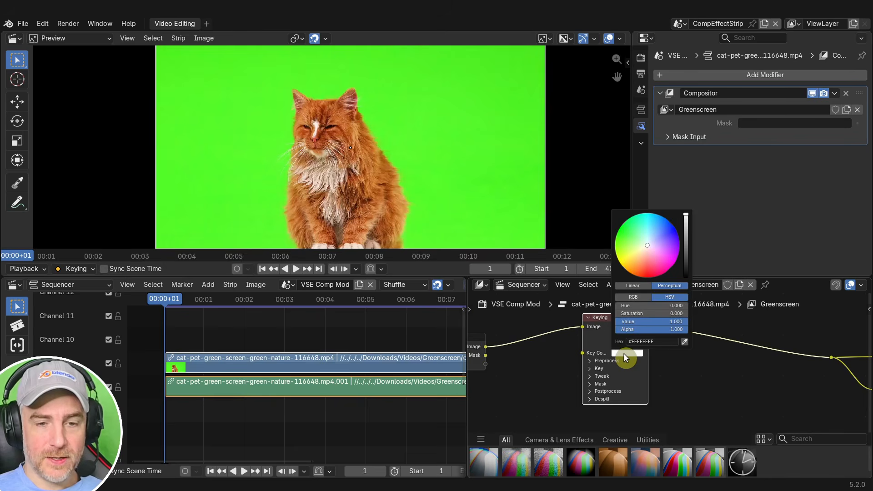
{"action": "left_click", "coordinate": [685, 344]}
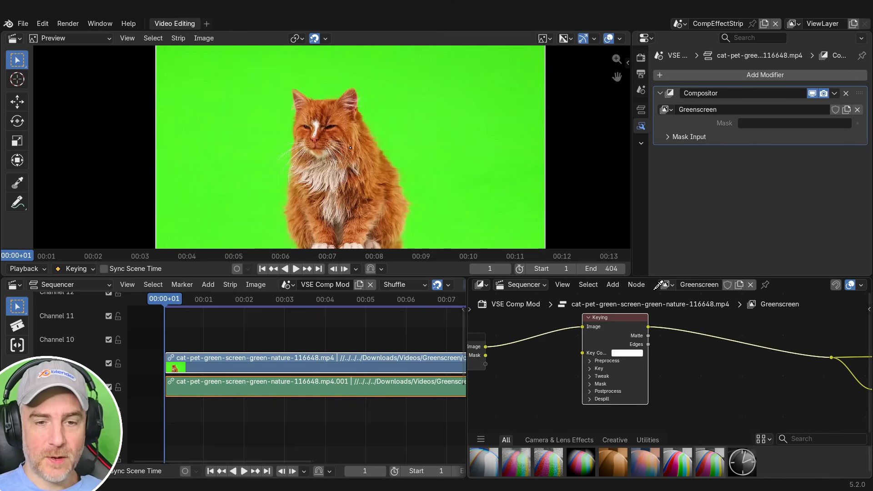
{"action": "left_click", "coordinate": [476, 133]}
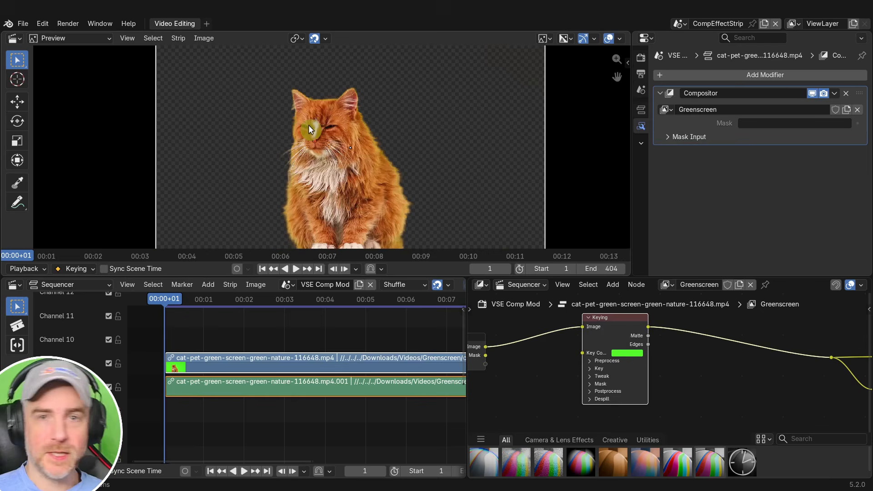
- Reposition the Group Input, Keying and Group Output nodes to space out the Greenscreen node tree
{"action": "key", "text": "Home"}
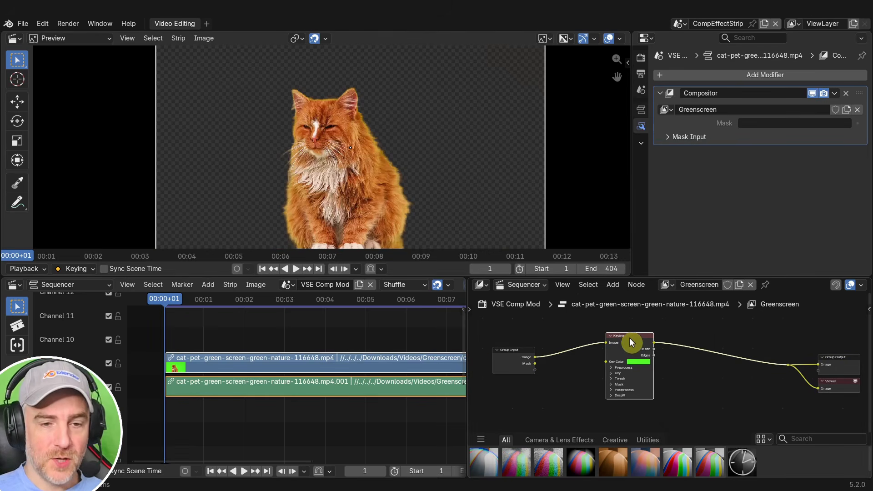
{"action": "key", "text": "g"}
{"action": "left_click", "coordinate": [558, 362]}
{"action": "left_click_drag", "start_coordinate": [526, 362], "coordinate": [545, 358]}
{"action": "scroll", "coordinate": [532, 360], "scroll_direction": "up", "scroll_amount": 2}
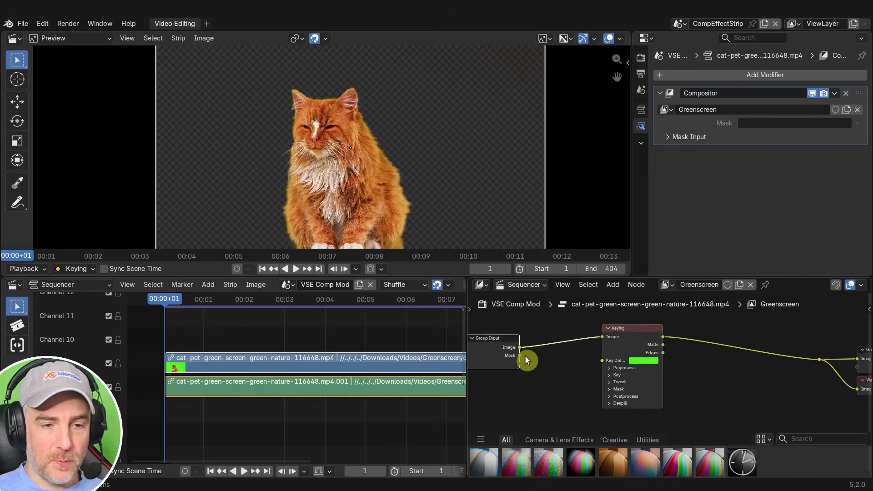
{"action": "middle_click_drag", "start_coordinate": [526, 360], "coordinate": [552, 364]}
{"action": "mouse_move", "coordinate": [512, 355]}
{"action": "left_mouse_down"}
{"action": "mouse_move", "coordinate": [520, 349]}
{"action": "mouse_move", "coordinate": [518, 356]}
{"action": "left_mouse_up"}
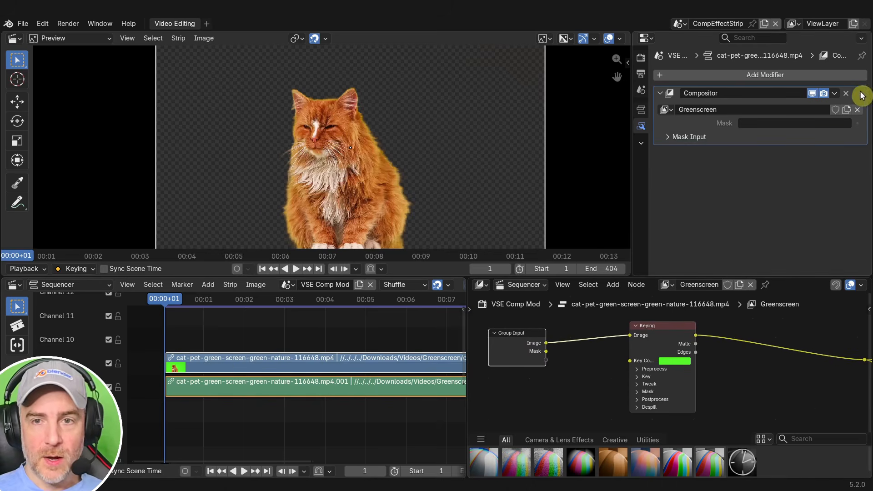
{"action": "left_click_drag", "start_coordinate": [860, 92], "coordinate": [863, 91]}
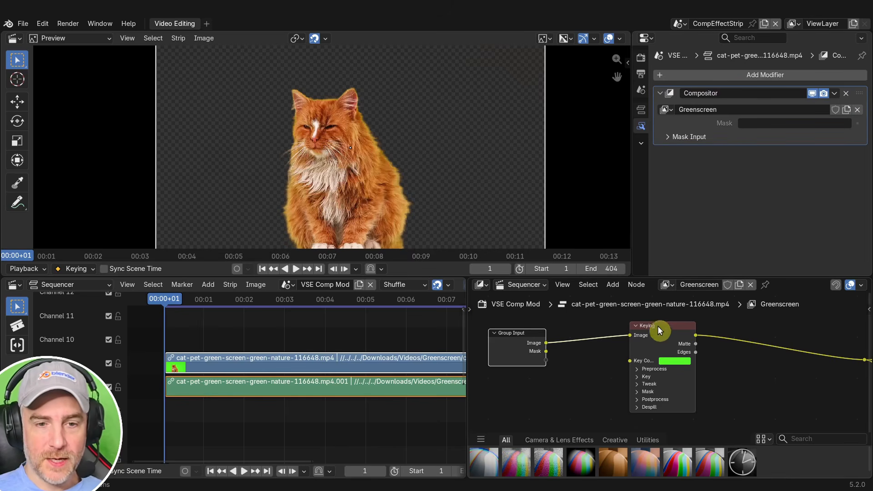
{"action": "left_click_drag", "start_coordinate": [661, 332], "coordinate": [677, 333]}
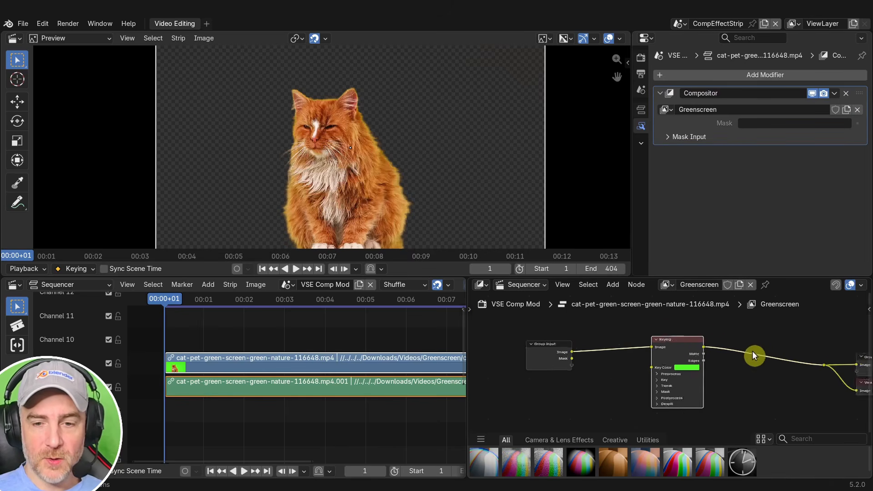
{"action": "middle_click_drag", "start_coordinate": [754, 356], "coordinate": [585, 341]}
{"action": "left_click_drag", "start_coordinate": [787, 345], "coordinate": [787, 338]}
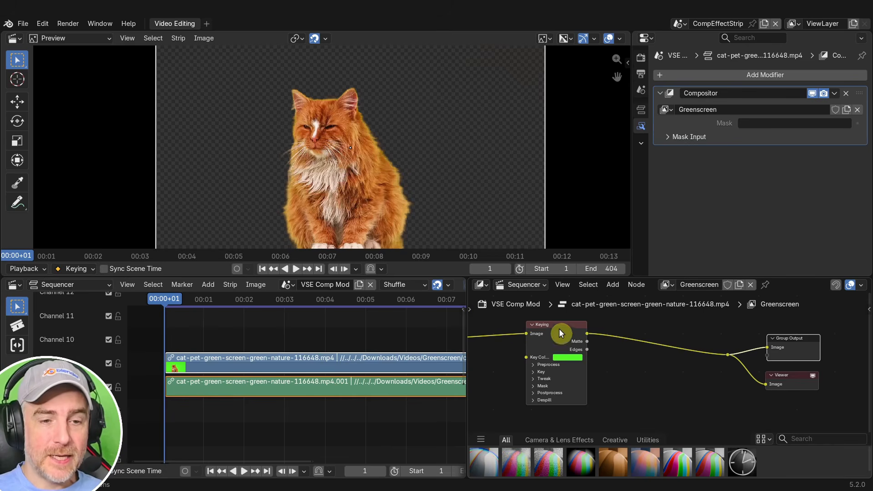
- Expose the Keying node's Key Color in the modifier by linking it to a new Group Input socket
{"action": "mouse_move", "coordinate": [558, 328]}
{"action": "left_mouse_down"}
{"action": "mouse_move", "coordinate": [647, 335]}
{"action": "mouse_move", "coordinate": [573, 332]}
{"action": "left_mouse_up"}
{"action": "scroll", "coordinate": [541, 363], "scroll_direction": "down", "scroll_amount": 3}
{"action": "middle_click_drag", "start_coordinate": [601, 367], "coordinate": [683, 366]}
{"action": "scroll", "coordinate": [611, 380], "scroll_direction": "up", "scroll_amount": 3}
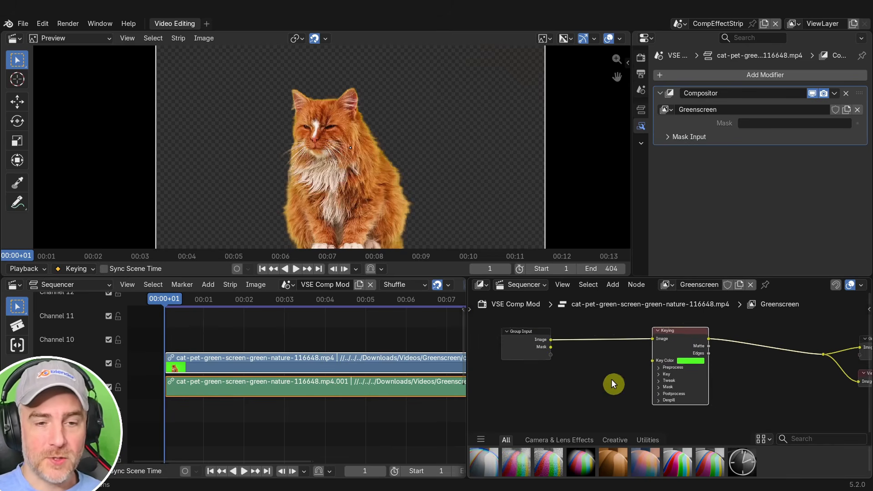
{"action": "middle_click_drag", "start_coordinate": [614, 382], "coordinate": [605, 391]}
{"action": "left_click_drag", "start_coordinate": [525, 353], "coordinate": [545, 349]}
{"action": "scroll", "coordinate": [621, 390], "scroll_direction": "up", "scroll_amount": 2}
{"action": "middle_click_drag", "start_coordinate": [624, 387], "coordinate": [650, 372]}
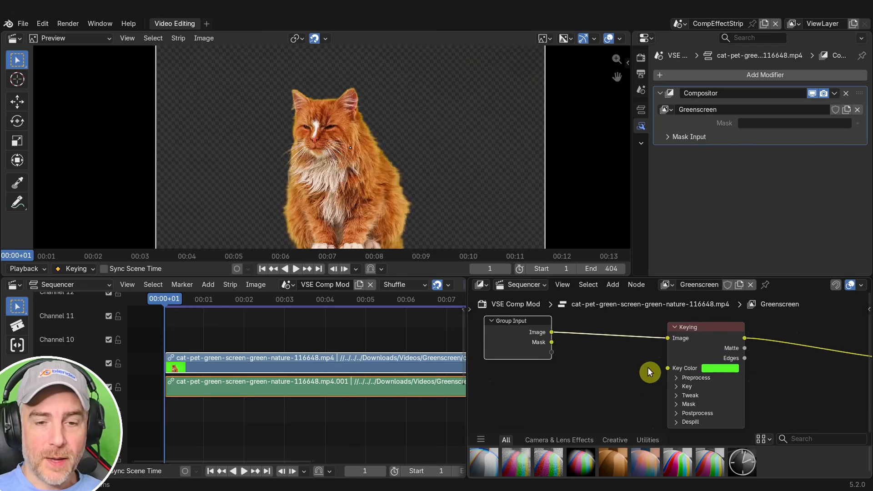
{"action": "left_click_drag", "start_coordinate": [667, 368], "coordinate": [545, 350]}
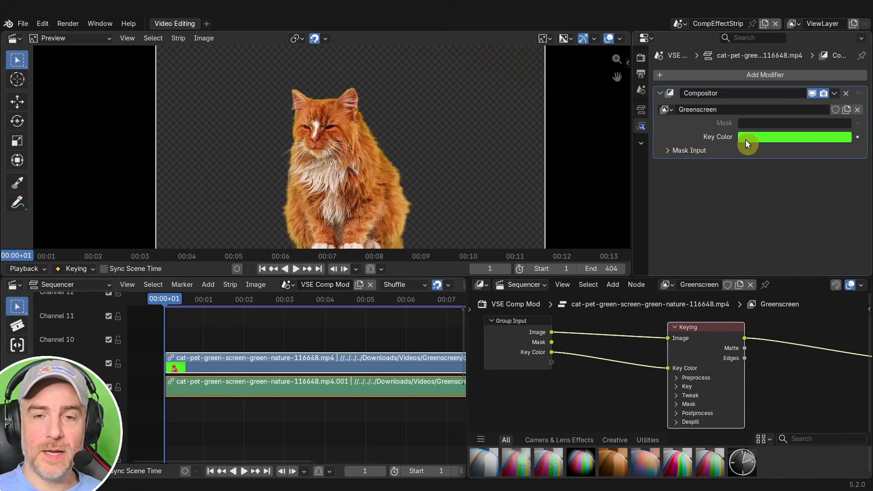
- Try the cat's orange fur as the modifier's Key Color by sampling it from the preview
{"action": "left_click", "coordinate": [781, 141]}
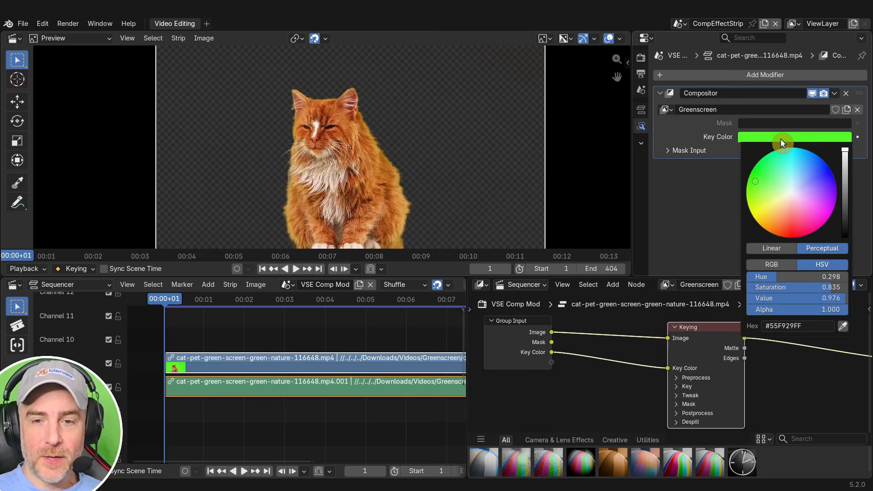
{"action": "left_click", "coordinate": [842, 326]}
{"action": "left_click", "coordinate": [365, 179]}
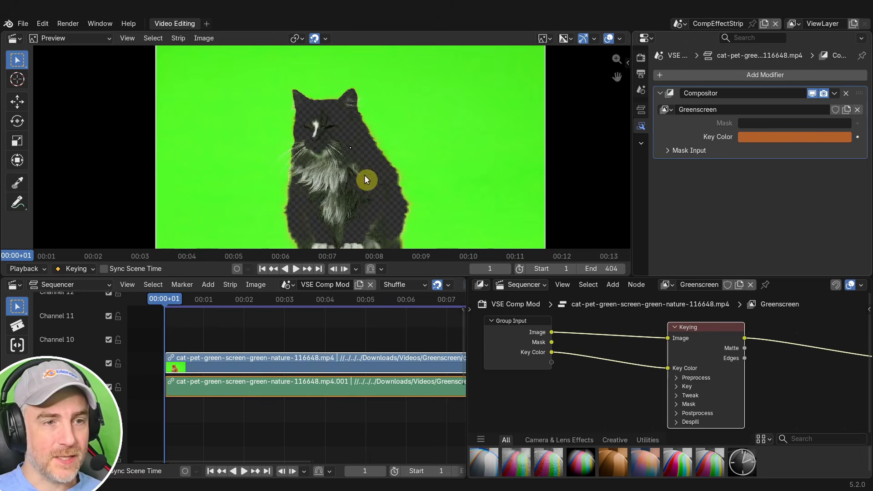
- Resample the green background in the preview as the modifier's Key Color
{"action": "left_click", "coordinate": [794, 136]}
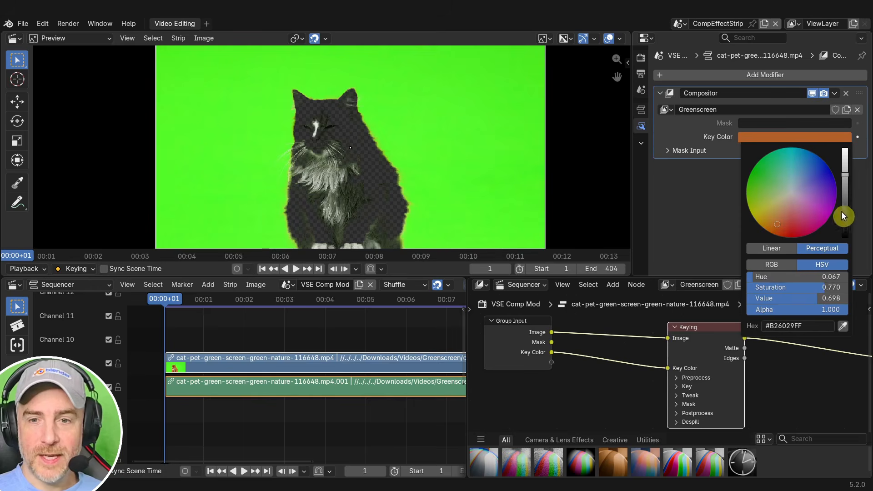
{"action": "left_click", "coordinate": [843, 326]}
{"action": "left_click", "coordinate": [438, 102]}
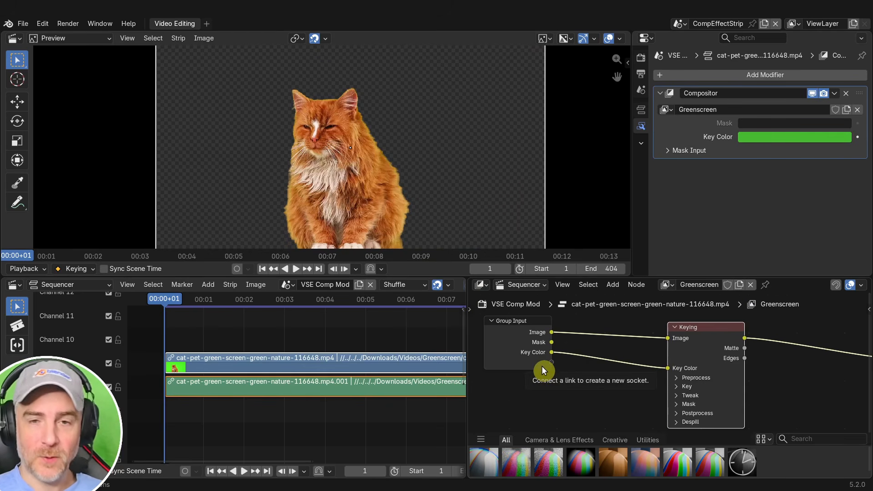
- Expose the Keying node's Preprocess Blur Size in the modifier through a new Group Input socket and try adjusting it there
{"action": "left_click", "coordinate": [678, 378]}
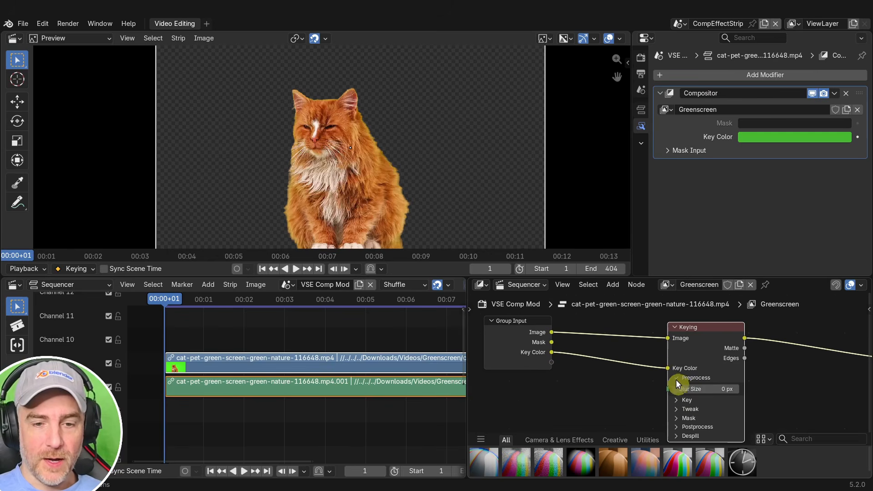
{"action": "left_click_drag", "start_coordinate": [667, 389], "coordinate": [548, 362]}
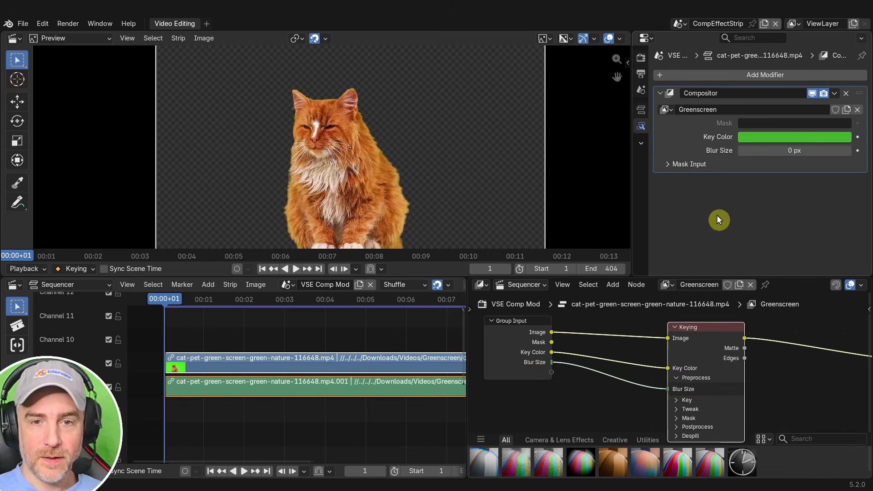
{"action": "mouse_move", "coordinate": [794, 150]}
{"action": "left_mouse_down"}
{"action": "mouse_move", "coordinate": [832, 151]}
{"action": "mouse_move", "coordinate": [783, 151]}
{"action": "left_mouse_up"}
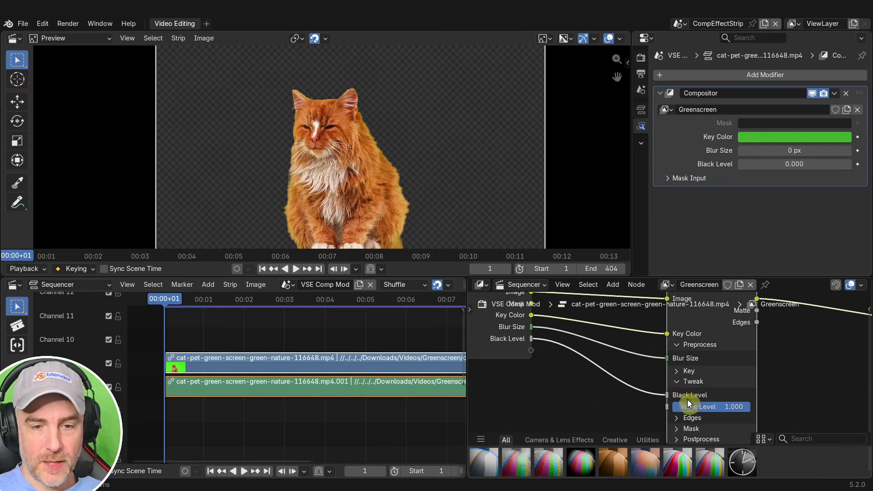
- Expose the Keying node's White Level, Postprocess Blur, Dilate and Feather sizes, and Despill Strength and Balance through new Group Input sockets
{"action": "left_click", "coordinate": [682, 439]}
{"action": "scroll", "coordinate": [682, 410], "scroll_direction": "down", "scroll_amount": 3}
{"action": "left_click_drag", "start_coordinate": [667, 407], "coordinate": [574, 332]}
{"action": "left_click_drag", "start_coordinate": [675, 413], "coordinate": [574, 349]}
{"action": "middle_click_drag", "start_coordinate": [636, 409], "coordinate": [624, 368]}
{"action": "left_click", "coordinate": [669, 403]}
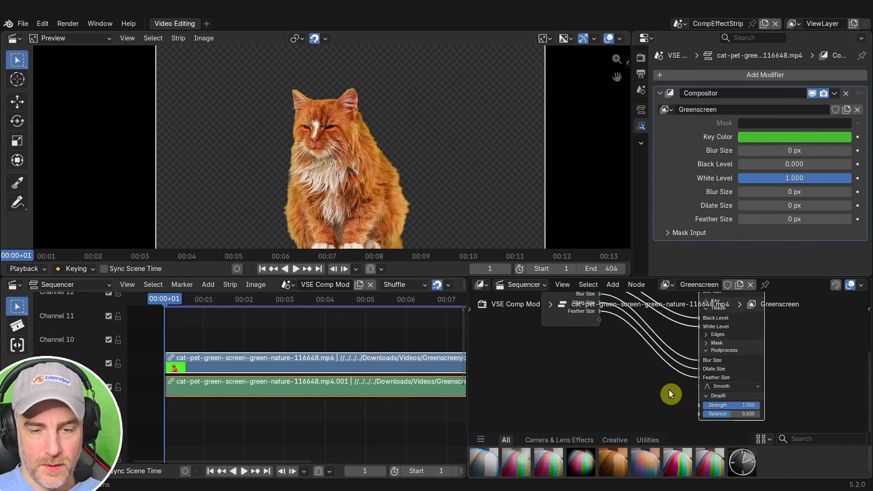
{"action": "left_click_drag", "start_coordinate": [700, 405], "coordinate": [599, 329]}
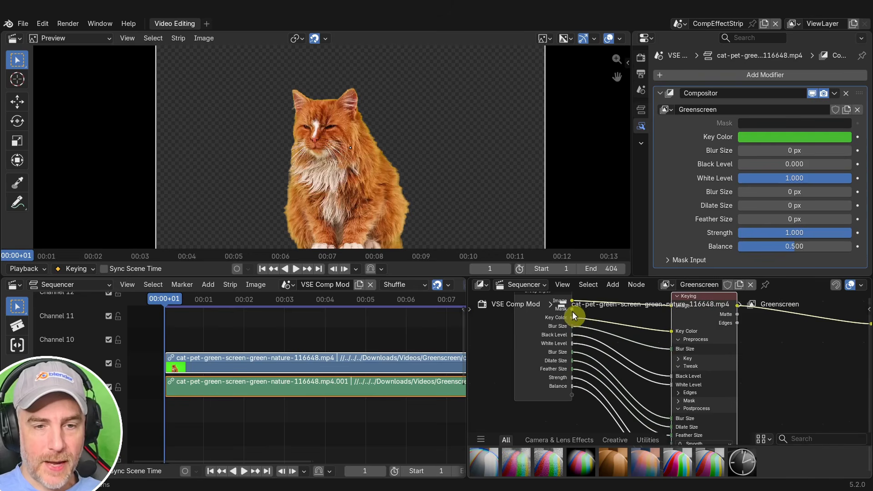
- Expand the modifier's Mask Input and the Keying node's Mask section to examine the mask type, Garbage Matte and Core Matte inputs
{"action": "middle_click_drag", "start_coordinate": [572, 311], "coordinate": [570, 326]}
{"action": "left_click", "coordinate": [680, 259]}
{"action": "scroll", "coordinate": [681, 255], "scroll_direction": "down", "scroll_amount": 2}
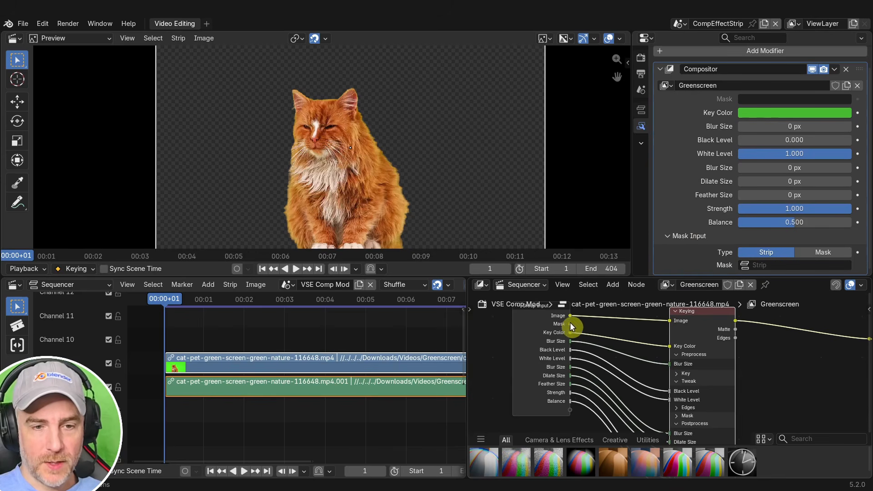
{"action": "left_click_drag", "start_coordinate": [571, 323], "coordinate": [653, 366]}
{"action": "scroll", "coordinate": [680, 390], "scroll_direction": "up", "scroll_amount": 3}
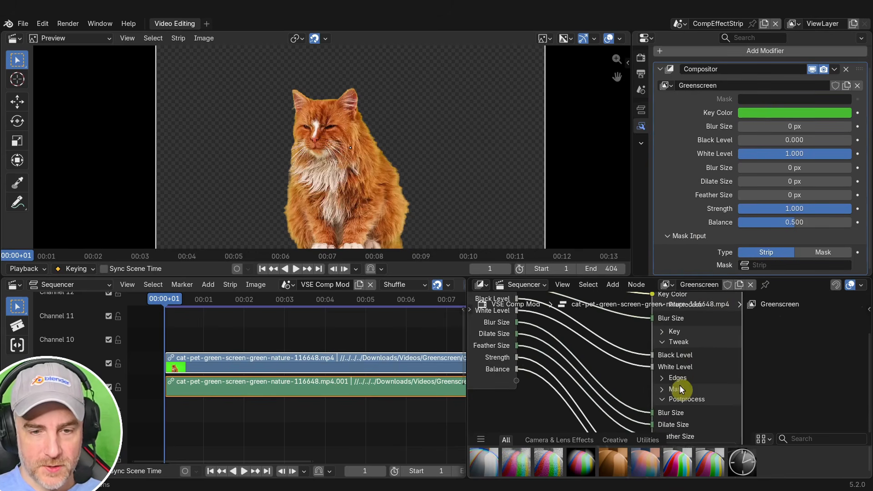
{"action": "left_click", "coordinate": [681, 390]}
{"action": "scroll", "coordinate": [682, 382], "scroll_direction": "down", "scroll_amount": 2}
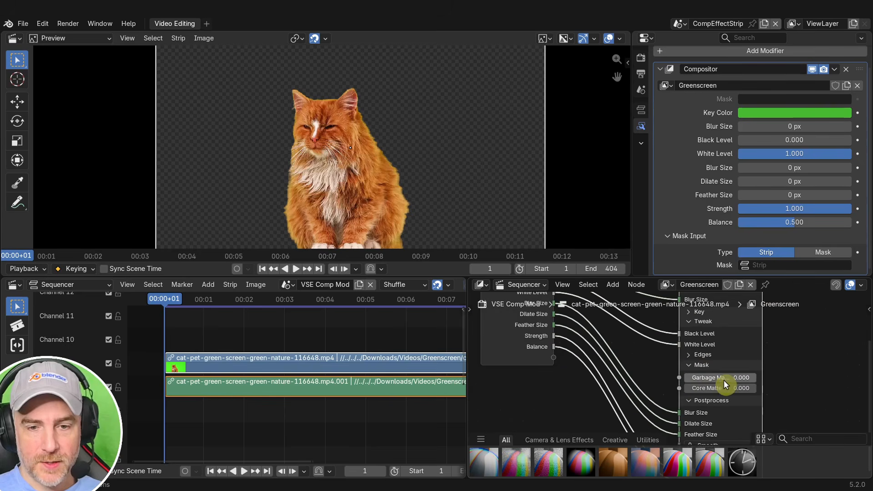
{"action": "scroll", "coordinate": [727, 380], "scroll_direction": "up", "scroll_amount": 1}
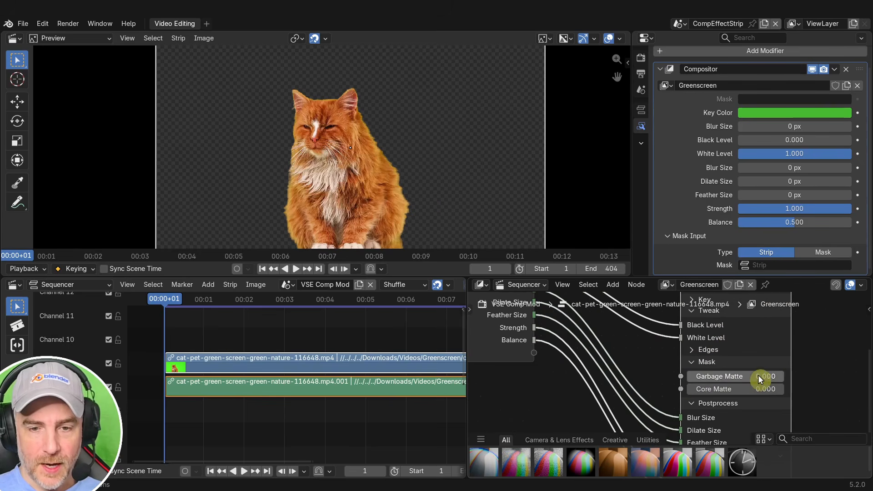
{"action": "scroll", "coordinate": [574, 323], "scroll_direction": "down", "scroll_amount": 5}
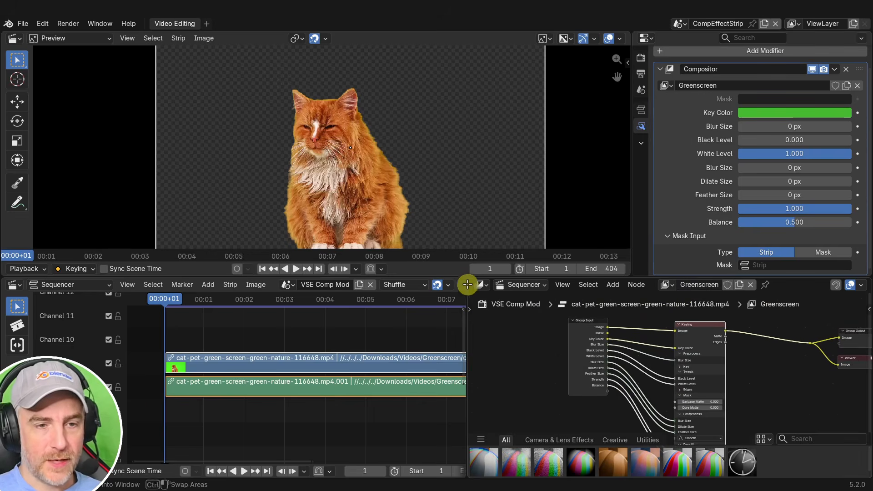
- Join the Sequencer timeline over the node editor and fit all strips in the widened timeline
{"action": "left_click_drag", "start_coordinate": [463, 282], "coordinate": [594, 298]}
{"action": "key", "text": "Home"}
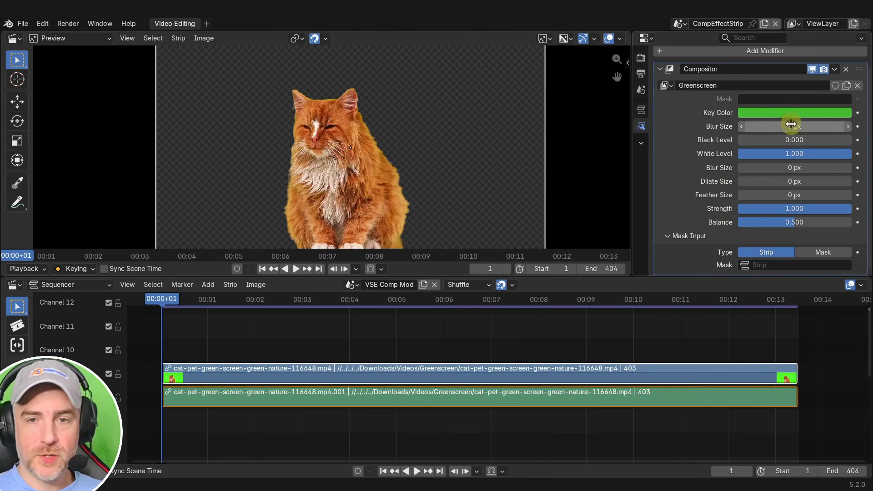
- Try a Preprocess Blur Size of 29 px, a Postprocess Blur Size of 43 px and a Dilate Size of -9 px during playback
{"action": "left_click_drag", "start_coordinate": [790, 126], "coordinate": [762, 127]}
{"action": "left_click_drag", "start_coordinate": [163, 300], "coordinate": [268, 300]}
{"action": "key", "text": "space"}
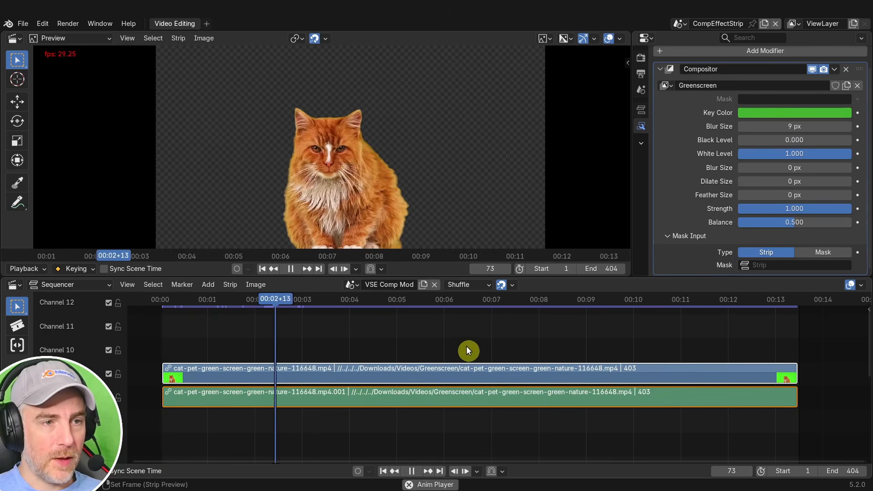
{"action": "left_click_drag", "start_coordinate": [790, 126], "coordinate": [738, 140]}
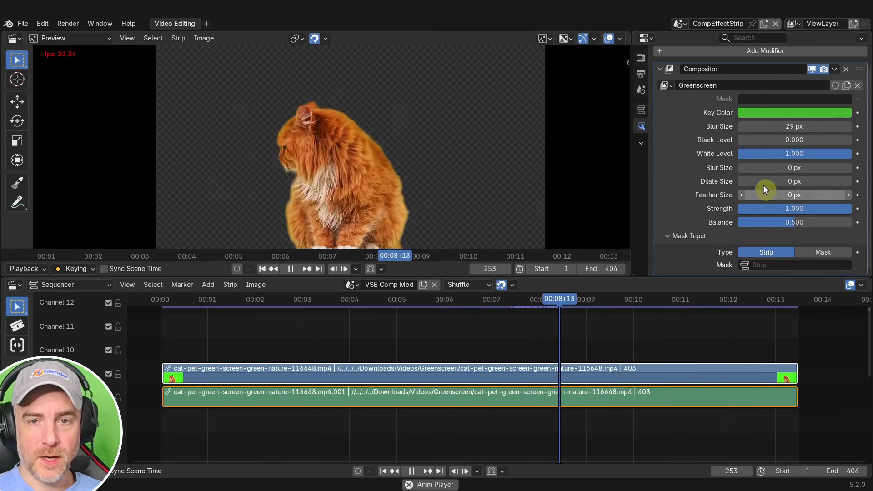
{"action": "left_click_drag", "start_coordinate": [817, 155], "coordinate": [851, 154]}
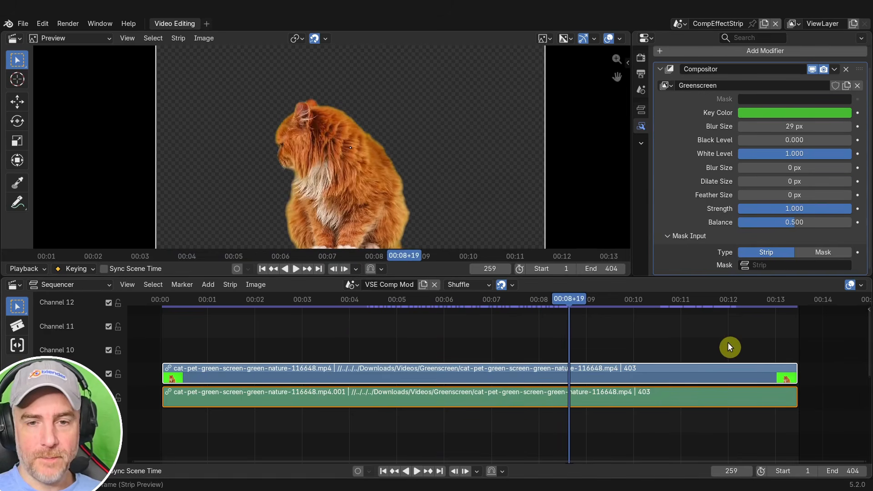
{"action": "left_click_drag", "start_coordinate": [799, 168], "coordinate": [779, 181]}
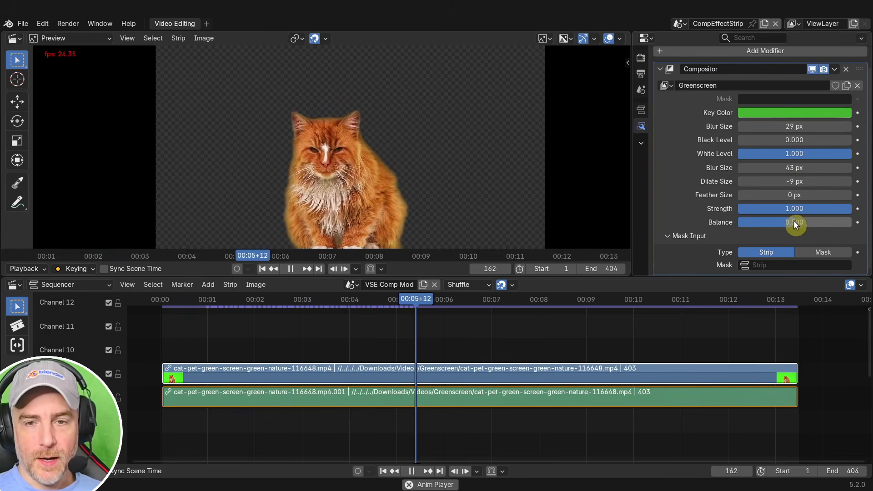
- Set the modifier's Despill Balance to 0.354 and check the fur edges in the preview
{"action": "left_click_drag", "start_coordinate": [793, 222], "coordinate": [811, 222]}
{"action": "right_click", "coordinate": [810, 222]}
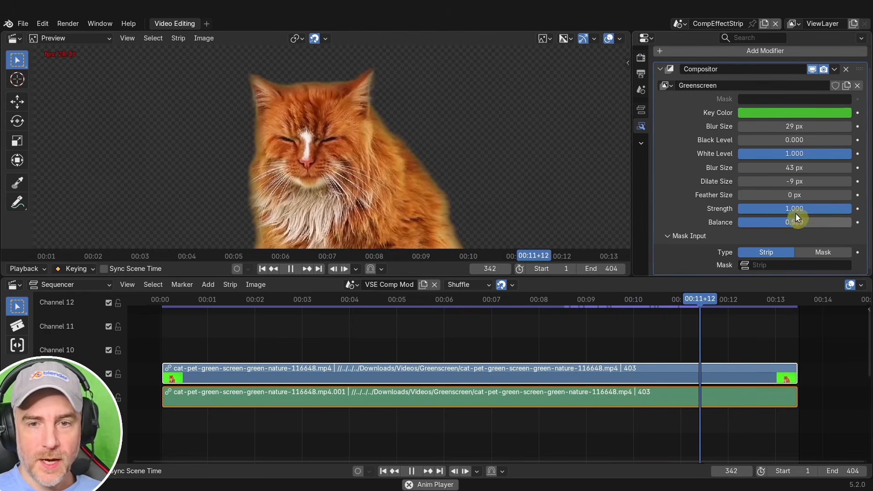
{"action": "left_click_drag", "start_coordinate": [792, 222], "coordinate": [776, 221]}
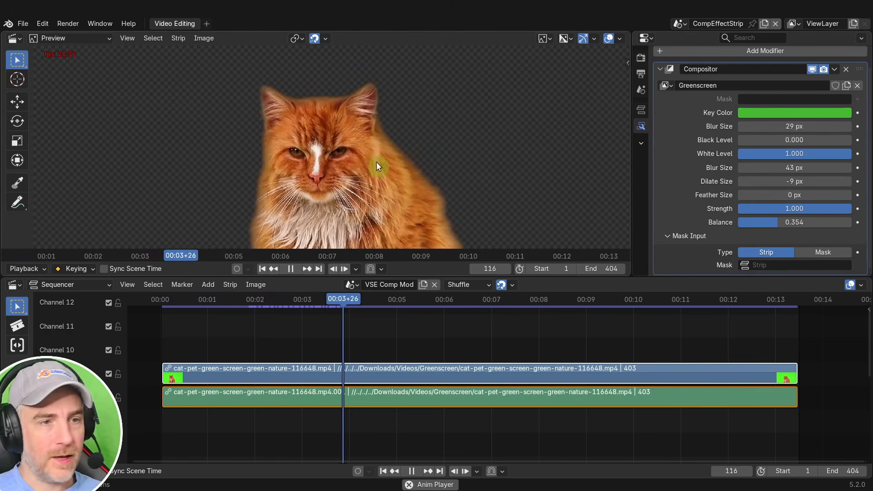
{"action": "scroll", "coordinate": [376, 162], "scroll_direction": "down", "scroll_amount": 4}
{"action": "key", "text": "Home"}
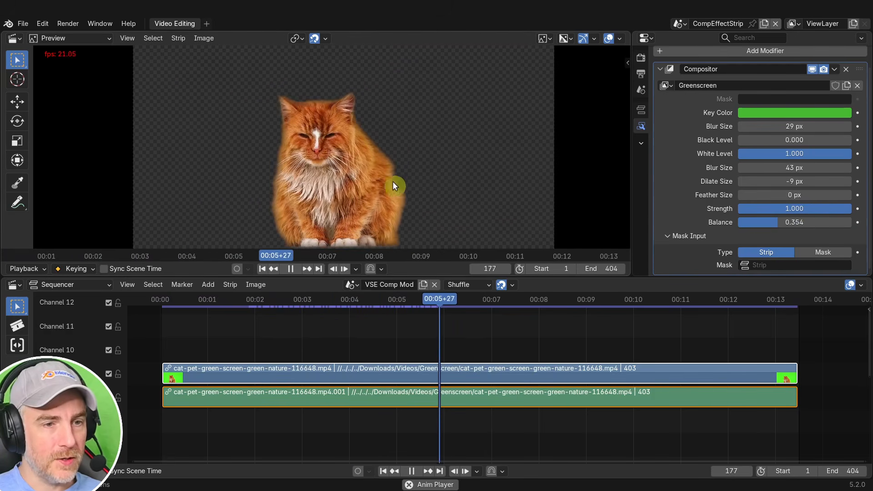
{"action": "scroll", "coordinate": [397, 198], "scroll_direction": "up", "scroll_amount": 2}
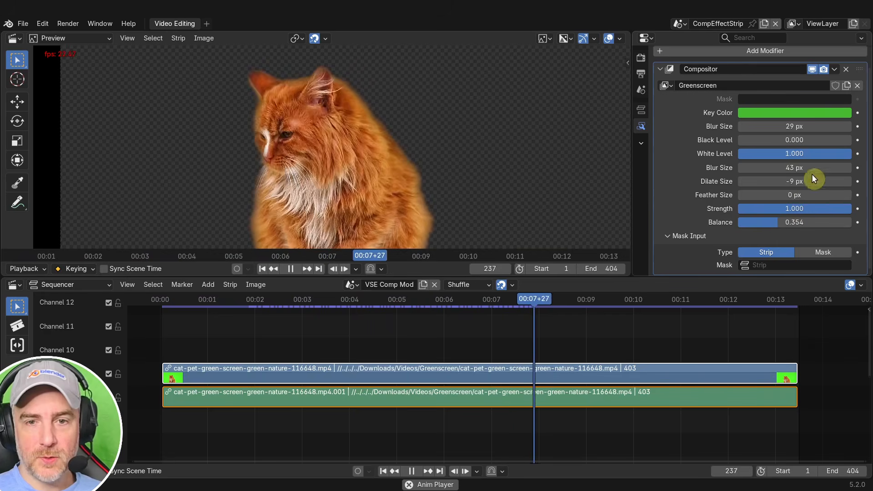
- Set the Preprocess Blur Size to 0 px, Postprocess Blur Size to 20 px, Dilate Size to 0 px and Feather Size to -25 px
{"action": "left_click_drag", "start_coordinate": [812, 167], "coordinate": [773, 168]}
{"action": "left_click", "coordinate": [796, 182]}
{"action": "type", "text": "0"}
{"action": "key", "text": "Return"}
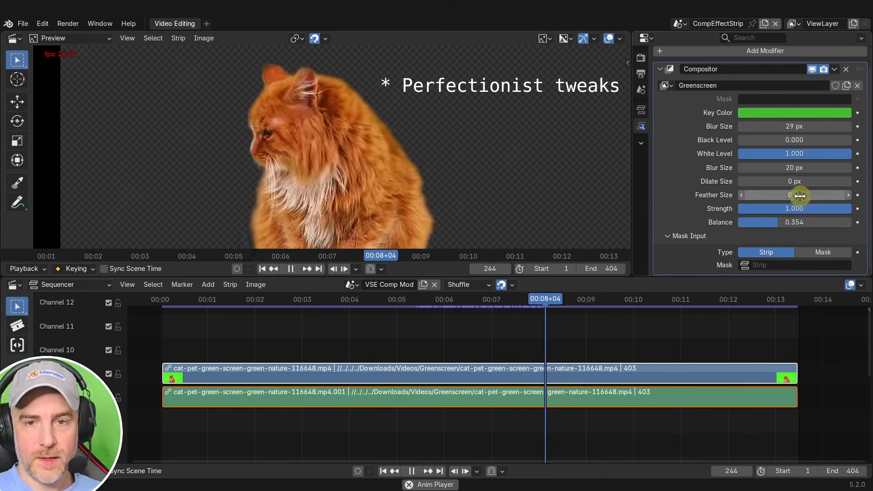
{"action": "left_click_drag", "start_coordinate": [802, 126], "coordinate": [769, 125]}
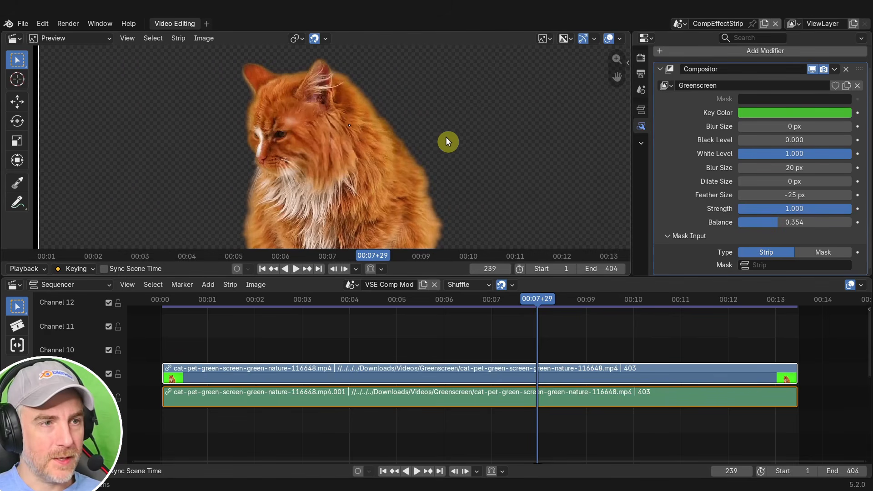
- Scrub through the clip and examine the keyed cat's edges at different frames
{"action": "scroll", "coordinate": [443, 138], "scroll_direction": "down", "scroll_amount": 2}
{"action": "scroll", "coordinate": [442, 138], "scroll_direction": "up", "scroll_amount": 3}
{"action": "scroll", "coordinate": [442, 138], "scroll_direction": "down", "scroll_amount": 5}
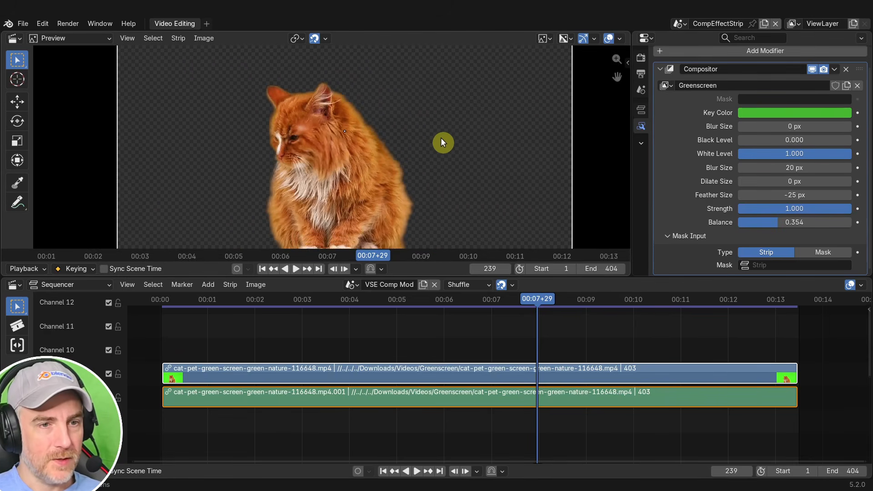
{"action": "scroll", "coordinate": [441, 138], "scroll_direction": "up", "scroll_amount": 2}
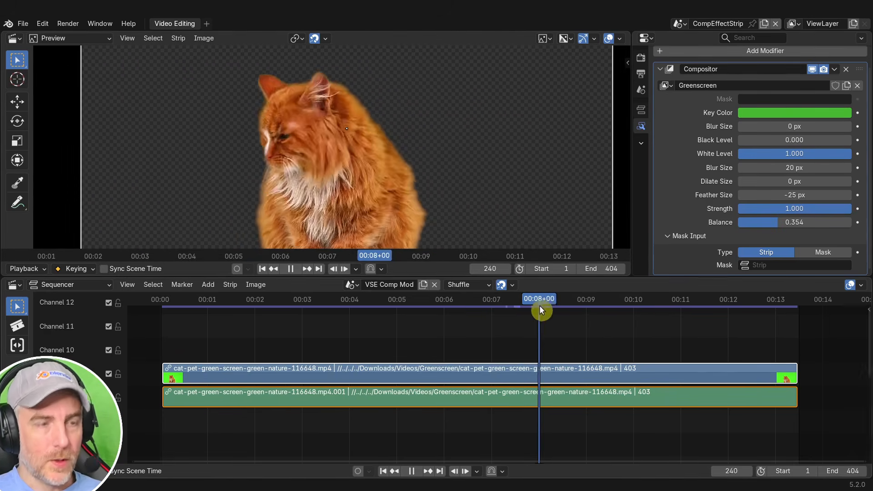
{"action": "left_click_drag", "start_coordinate": [539, 304], "coordinate": [498, 304]}
{"action": "left_click_drag", "start_coordinate": [437, 304], "coordinate": [234, 300]}
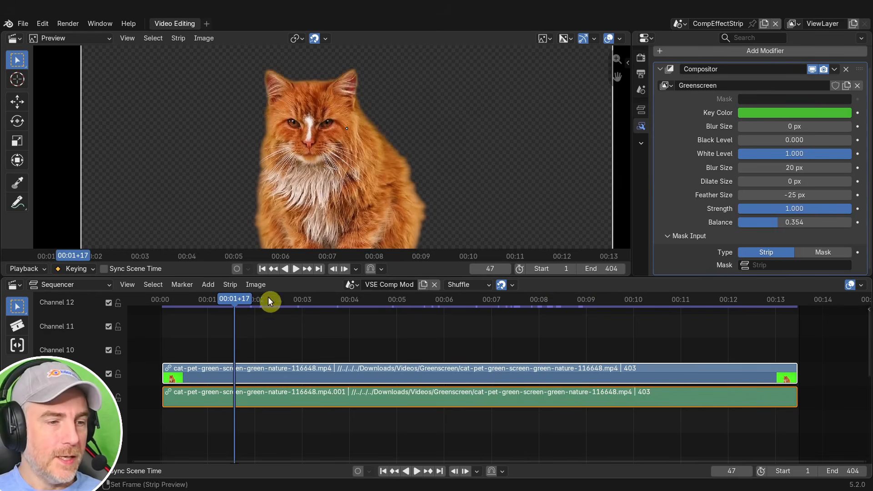
{"action": "scroll", "coordinate": [430, 205], "scroll_direction": "down", "scroll_amount": 1}
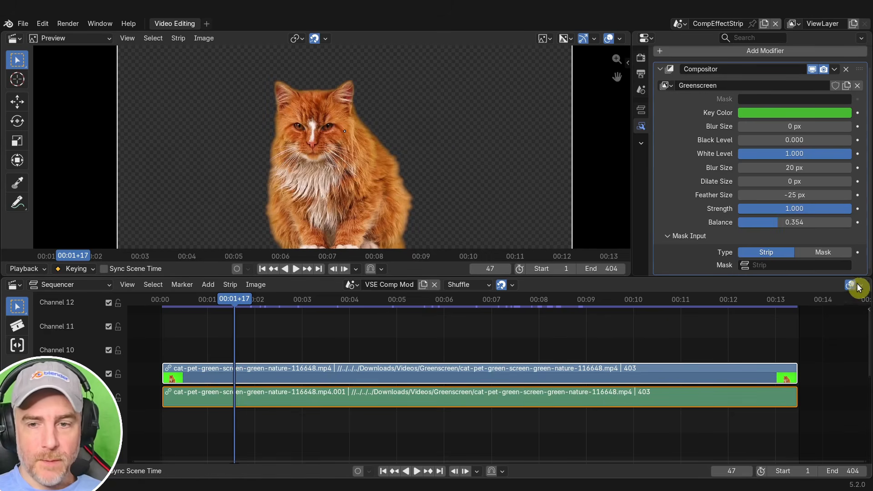
- Split the timeline area and turn the new area into a Compositor editor showing the Sequencer node tree
{"action": "left_click_drag", "start_coordinate": [864, 278], "coordinate": [499, 298]}
{"action": "left_click", "coordinate": [491, 285]}
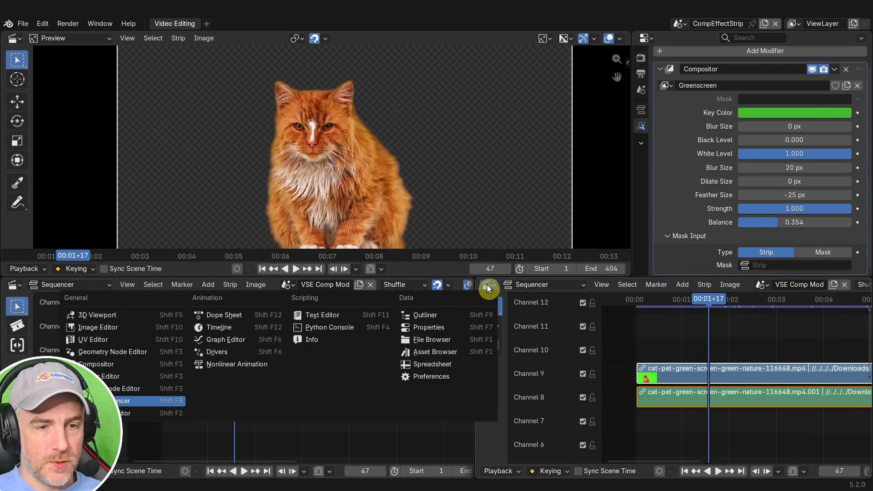
{"action": "left_click", "coordinate": [157, 364]}
{"action": "left_click", "coordinate": [527, 285]}
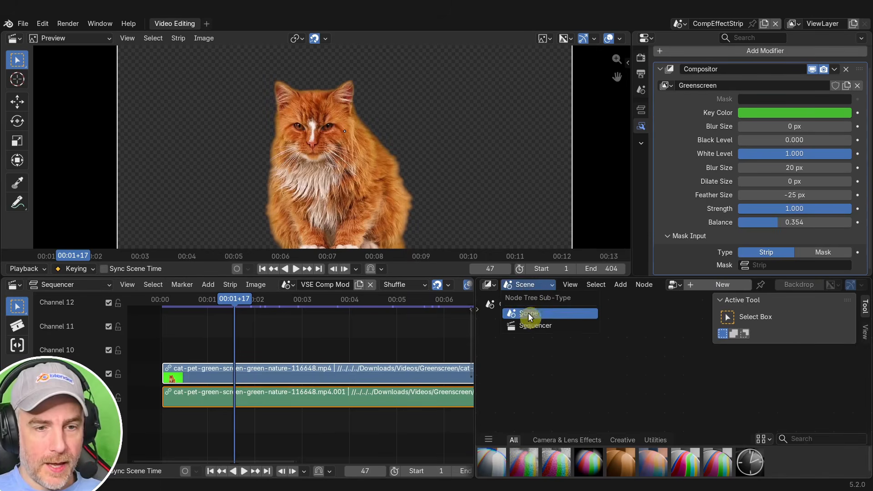
{"action": "left_click", "coordinate": [527, 325]}
{"action": "scroll", "coordinate": [669, 383], "scroll_direction": "up", "scroll_amount": 3}
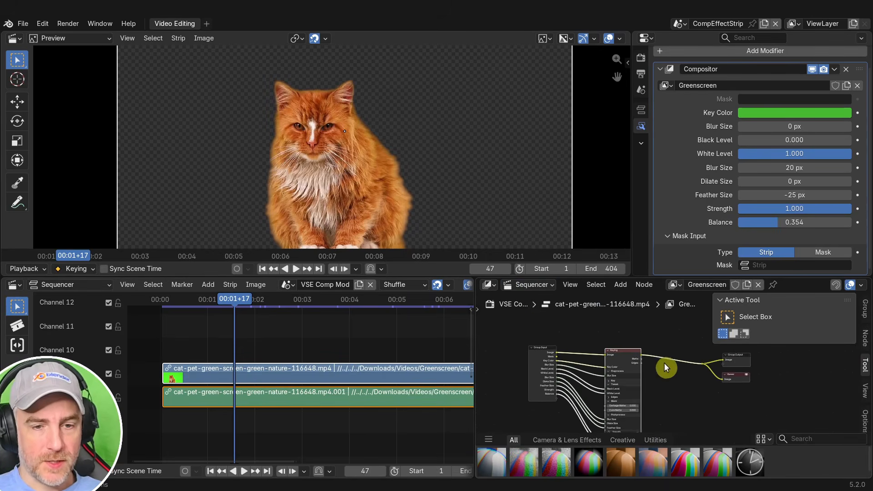
{"action": "middle_click_drag", "start_coordinate": [668, 358], "coordinate": [671, 360]}
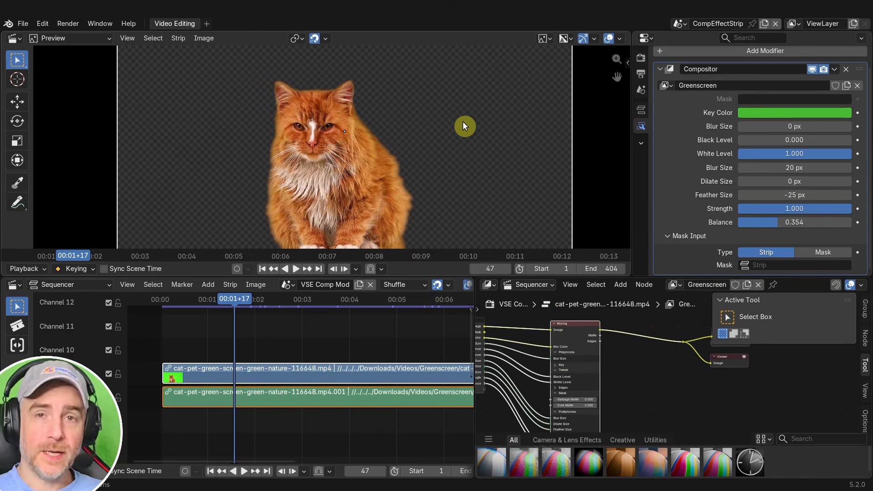
- Move the Keying node slightly lower in the Greenscreen node tree, clear of the direct path between Group Input and the outputs
{"action": "scroll", "coordinate": [671, 364], "scroll_direction": "down", "scroll_amount": 2}
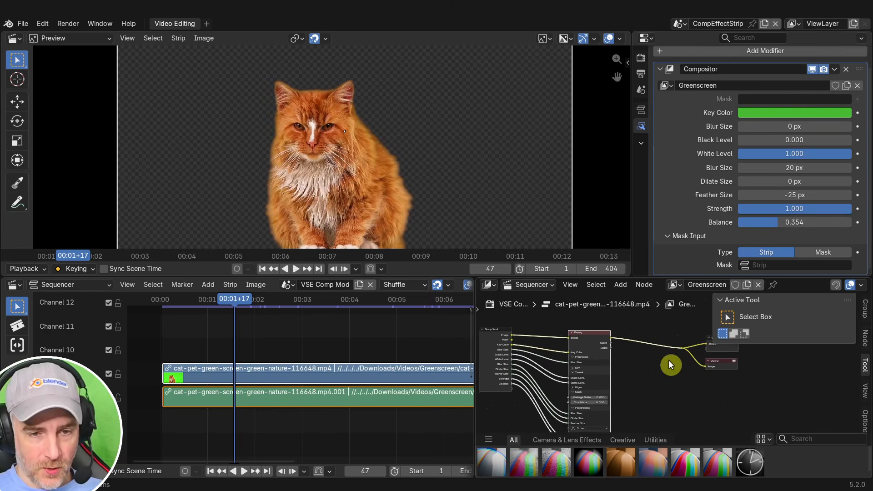
{"action": "middle_click_drag", "start_coordinate": [670, 364], "coordinate": [687, 362]}
{"action": "middle_click_drag", "start_coordinate": [630, 365], "coordinate": [636, 386]}
{"action": "left_click_drag", "start_coordinate": [609, 362], "coordinate": [606, 378]}
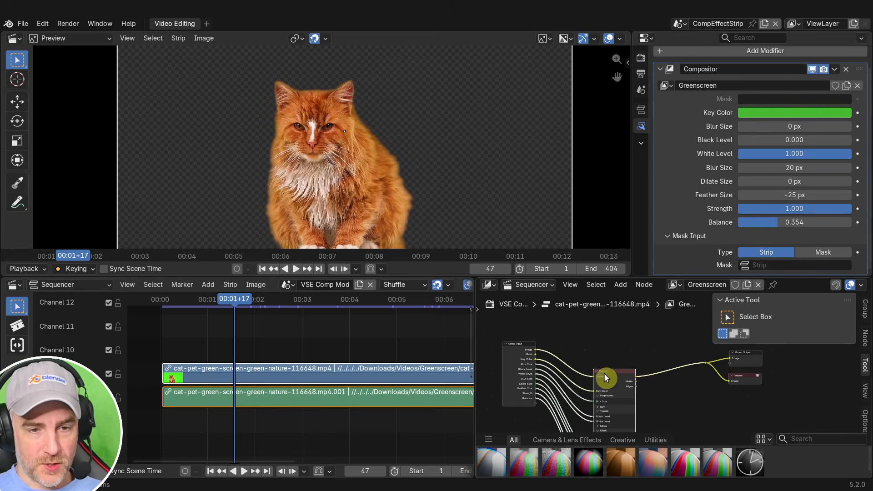
- Bypass the Keying node by linking the Group Input's Image to the reroute, view the unkeyed clip, and reconnect the Keying Image output
{"action": "left_click_drag", "start_coordinate": [706, 362], "coordinate": [706, 362]}
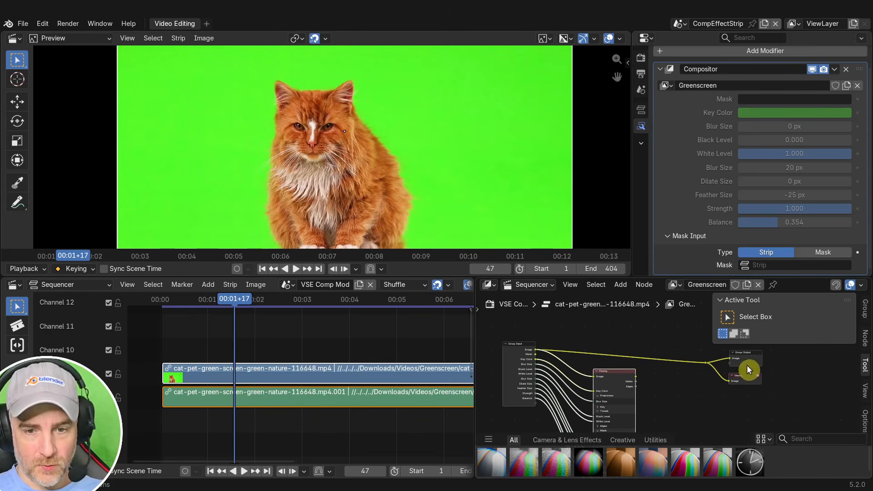
{"action": "middle_click_drag", "start_coordinate": [746, 364], "coordinate": [721, 373]}
{"action": "scroll", "coordinate": [721, 372], "scroll_direction": "up", "scroll_amount": 3}
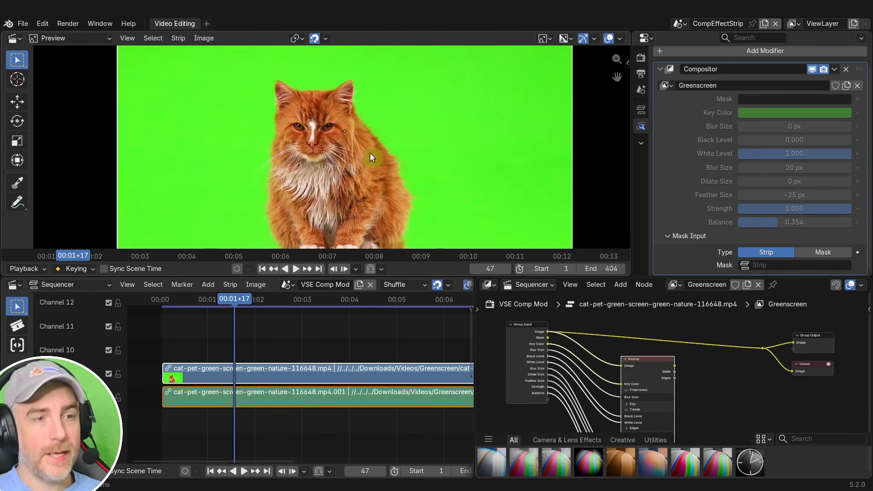
{"action": "scroll", "coordinate": [447, 166], "scroll_direction": "down", "scroll_amount": 2}
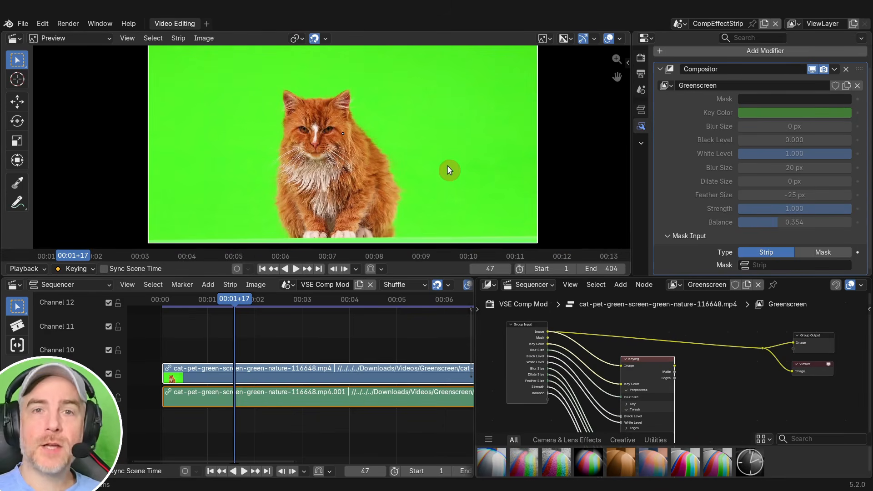
{"action": "middle_click_drag", "start_coordinate": [431, 151], "coordinate": [430, 160]}
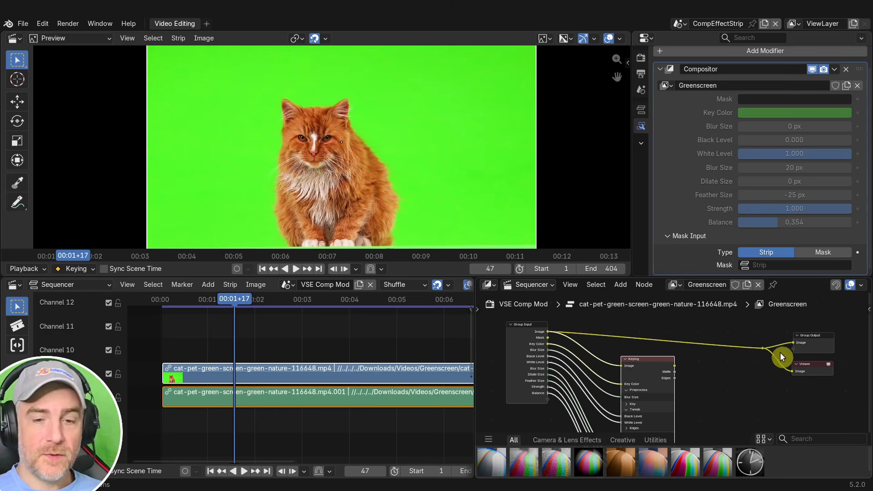
{"action": "left_click_drag", "start_coordinate": [675, 363], "coordinate": [762, 348]}
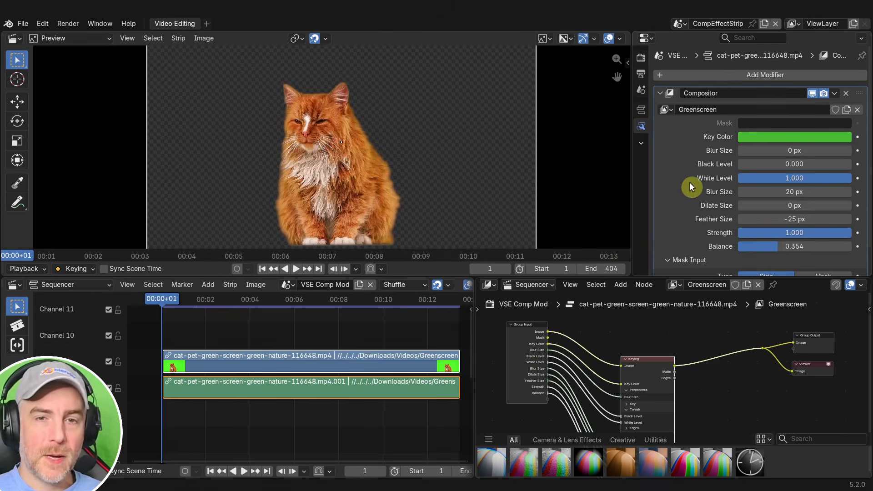
- Collapse the Compositor modifier on the cat clip and switch the sequencer to the CompEffectStrip scene
{"action": "left_click", "coordinate": [661, 93]}
{"action": "left_click_drag", "start_coordinate": [281, 356], "coordinate": [283, 360]}
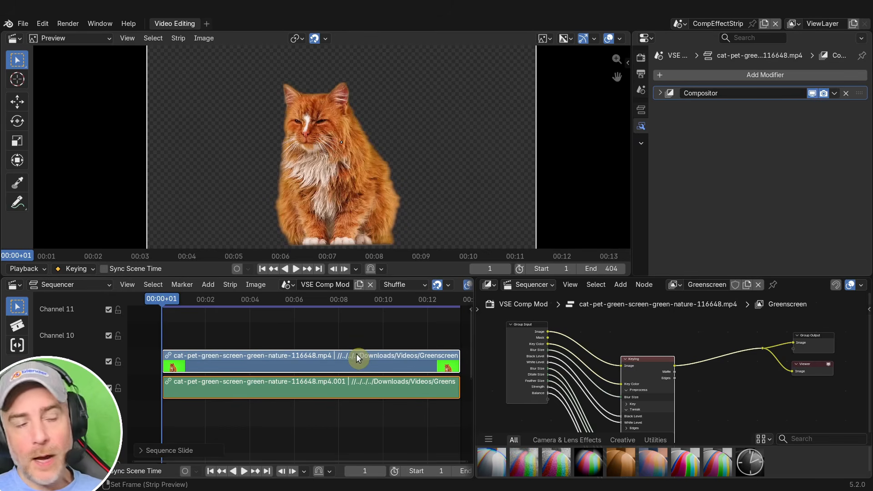
{"action": "left_click", "coordinate": [208, 285]}
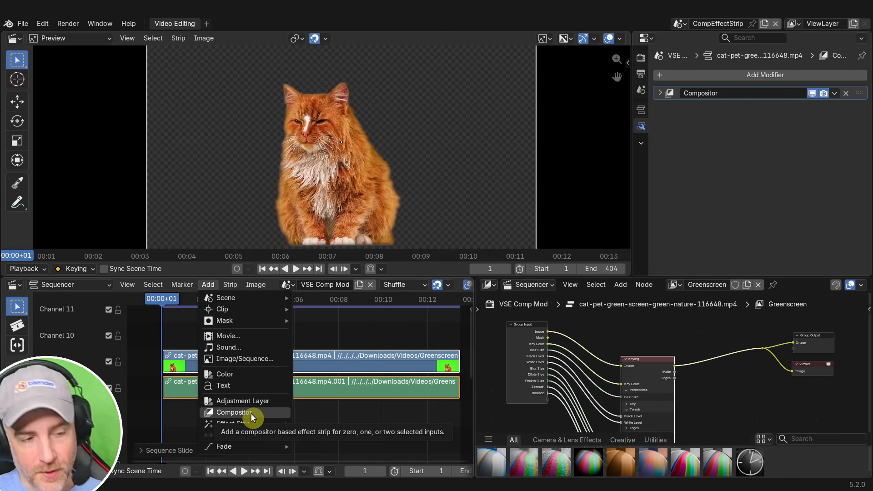
{"action": "left_click", "coordinate": [288, 284]}
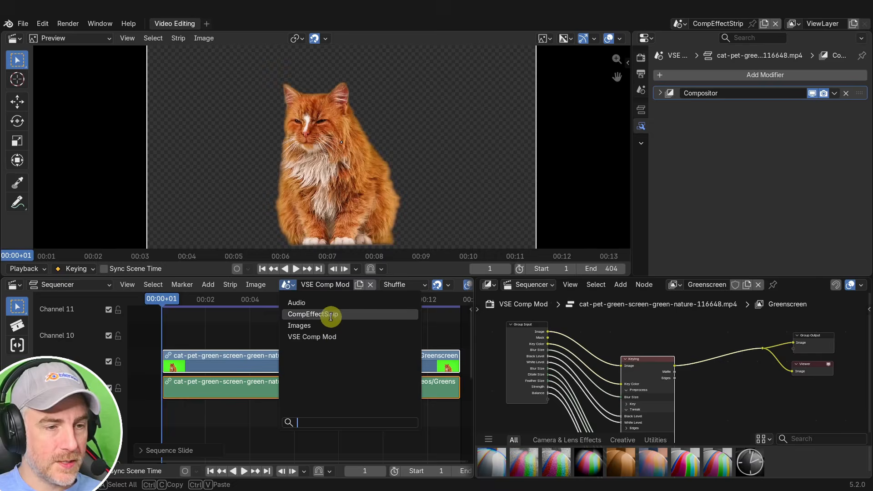
{"action": "left_click", "coordinate": [325, 312]}
- Move the playhead to 00:13+00, just before the cut between the campfire clip and VID_20260617_144359.mp4
{"action": "scroll", "coordinate": [309, 389], "scroll_direction": "down", "scroll_amount": 6}
{"action": "scroll", "coordinate": [370, 382], "scroll_direction": "up", "scroll_amount": 4}
{"action": "middle_click_drag", "start_coordinate": [395, 364], "coordinate": [310, 350]}
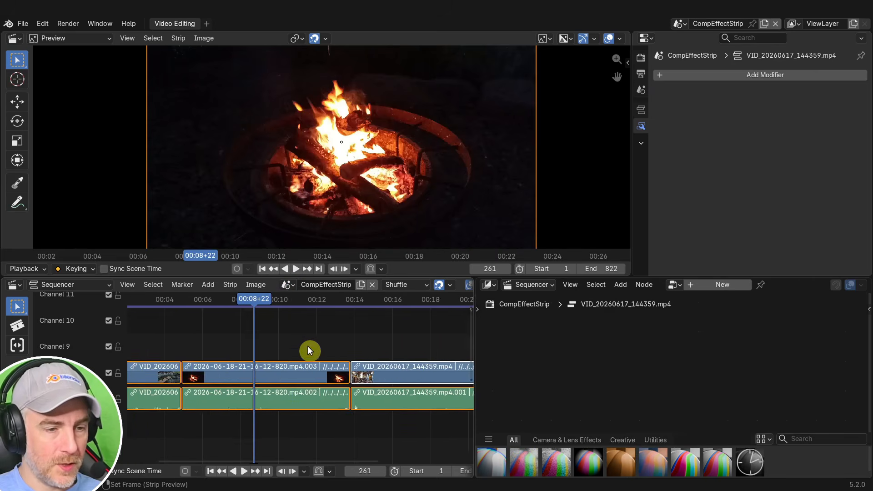
{"action": "scroll", "coordinate": [281, 355], "scroll_direction": "up", "scroll_amount": 1}
{"action": "middle_click_drag", "start_coordinate": [382, 349], "coordinate": [396, 339]}
{"action": "scroll", "coordinate": [281, 356], "scroll_direction": "up", "scroll_amount": 5}
{"action": "scroll", "coordinate": [364, 336], "scroll_direction": "up", "scroll_amount": 4}
{"action": "middle_click_drag", "start_coordinate": [321, 339], "coordinate": [290, 334]}
{"action": "scroll", "coordinate": [291, 334], "scroll_direction": "down", "scroll_amount": 2}
{"action": "left_click_drag", "start_coordinate": [260, 298], "coordinate": [277, 320]}
{"action": "scroll", "coordinate": [273, 327], "scroll_direction": "up", "scroll_amount": 2}
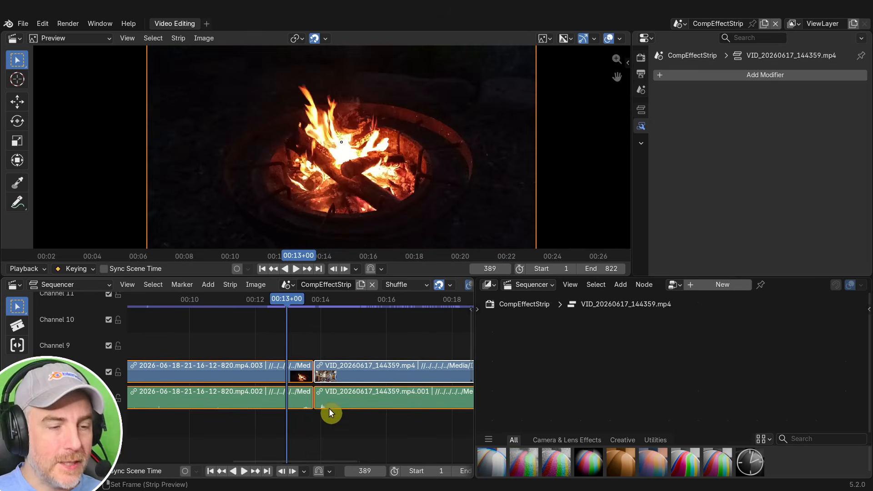
- Select the campfire video strip and extend the selection to all strips of the same type using Select Grouped by Type
{"action": "middle_click_drag", "start_coordinate": [413, 399], "coordinate": [360, 393], "text": "ctrl"}
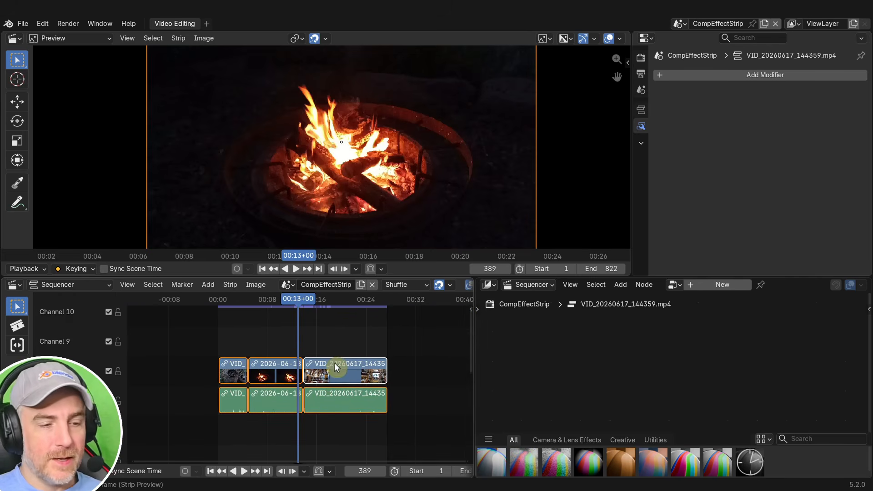
{"action": "left_click", "coordinate": [273, 384]}
{"action": "scroll", "coordinate": [266, 372], "scroll_direction": "up", "scroll_amount": 1}
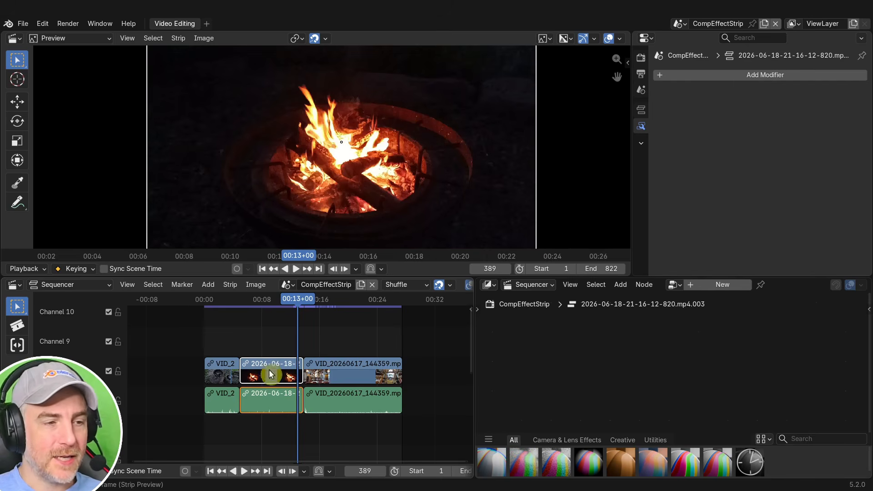
{"action": "left_click", "coordinate": [156, 285]}
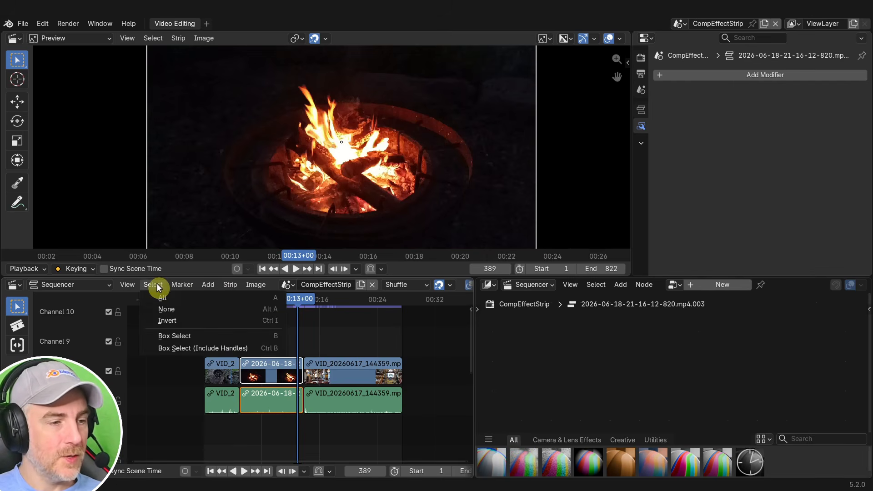
{"action": "left_click", "coordinate": [156, 285]}
{"action": "left_click", "coordinate": [156, 285]}
{"action": "mouse_move", "coordinate": [181, 397]}
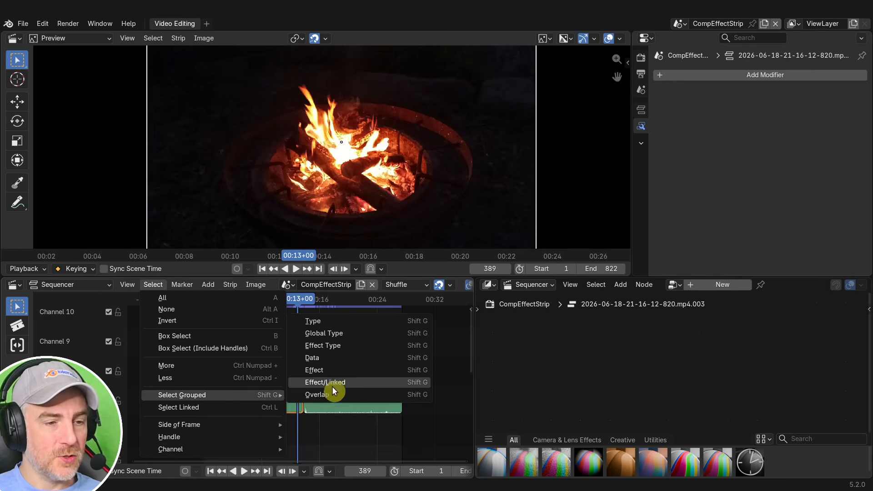
{"action": "left_click", "coordinate": [326, 320]}
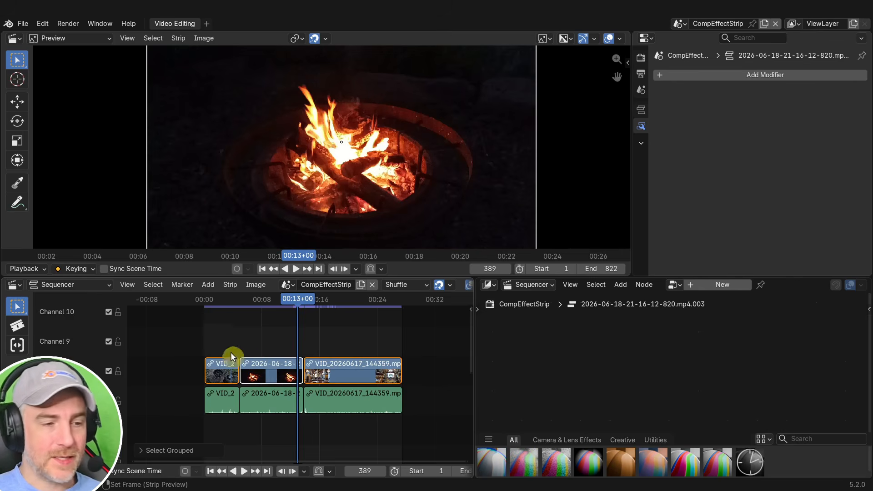
{"action": "key", "text": "Home"}
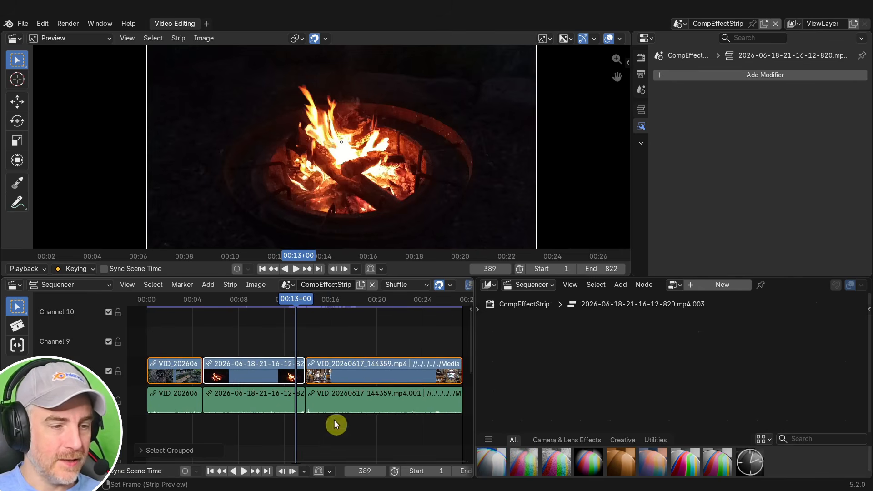
- Select the last audio strip, extend the selection to all strips of its type, and delete them
{"action": "left_click", "coordinate": [341, 405]}
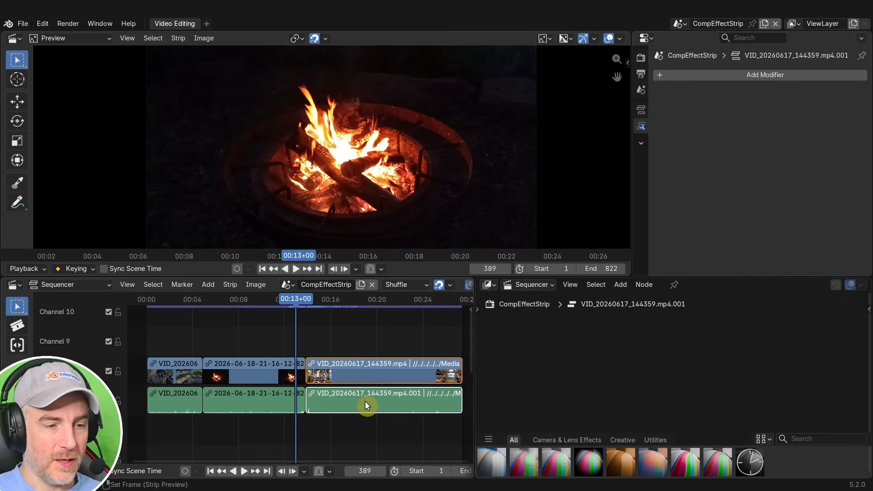
{"action": "key", "text": "shift+g"}
{"action": "left_click", "coordinate": [305, 334]}
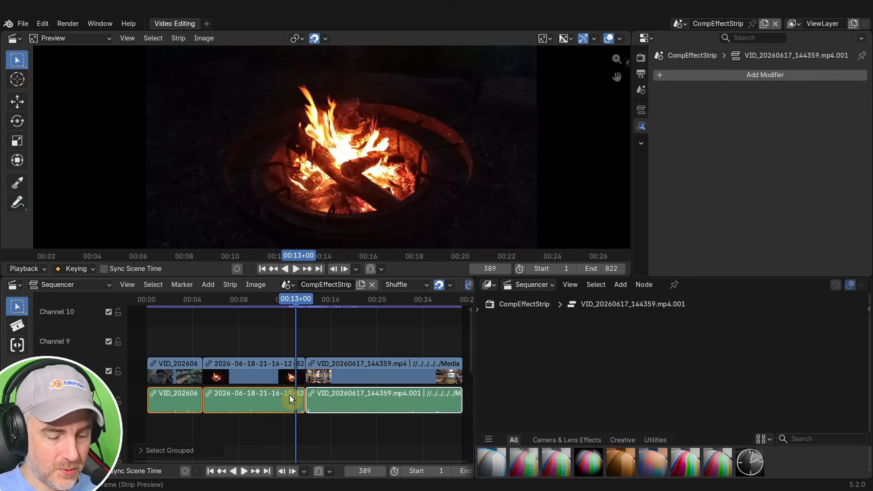
{"action": "key", "text": "Delete"}
- Move the VID_20260617_144359.mp4 strip up one channel and earlier to start at 00:13+00, overlapping the end of the campfire clip
{"action": "scroll", "coordinate": [291, 395], "scroll_direction": "up", "scroll_amount": 5}
{"action": "scroll", "coordinate": [295, 399], "scroll_direction": "up", "scroll_amount": 2}
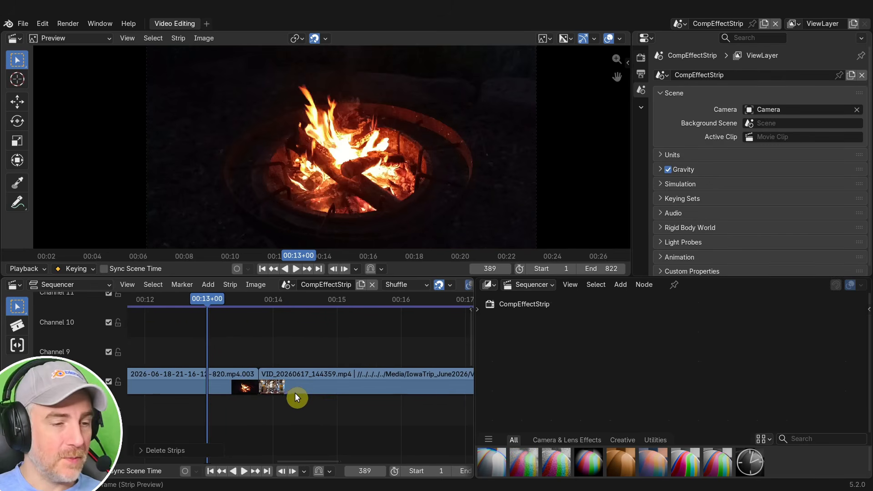
{"action": "left_click_drag", "start_coordinate": [318, 386], "coordinate": [269, 345]}
{"action": "middle_click_drag", "start_coordinate": [269, 345], "coordinate": [424, 373]}
{"action": "scroll", "coordinate": [327, 385], "scroll_direction": "down", "scroll_amount": 3}
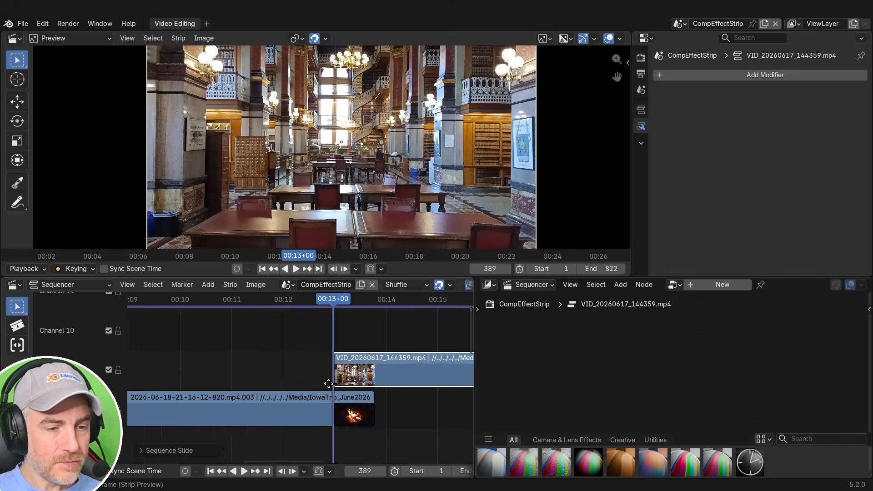
- Select the campfire clip and then the library clip, and add a Compositor effect strip across their overlap
{"action": "middle_click_drag", "start_coordinate": [327, 384], "coordinate": [307, 377]}
{"action": "left_click", "coordinate": [282, 405]}
{"action": "left_click", "coordinate": [405, 360], "text": "shift"}
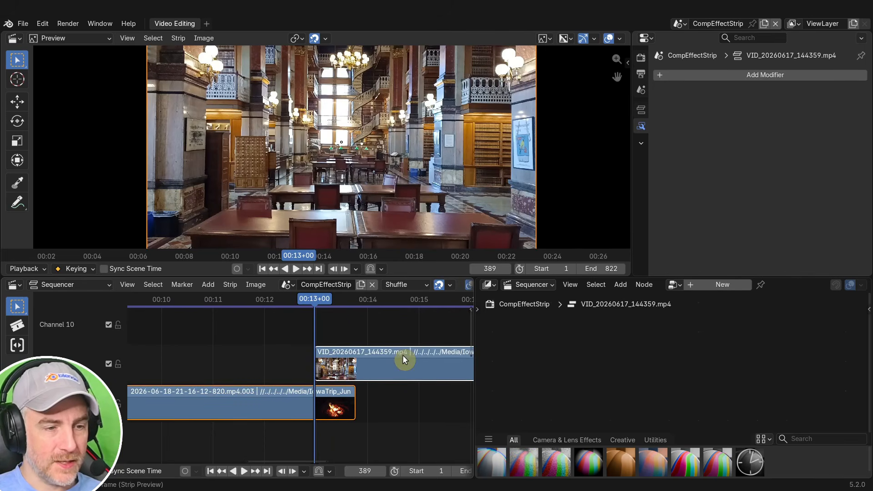
{"action": "left_click", "coordinate": [209, 285]}
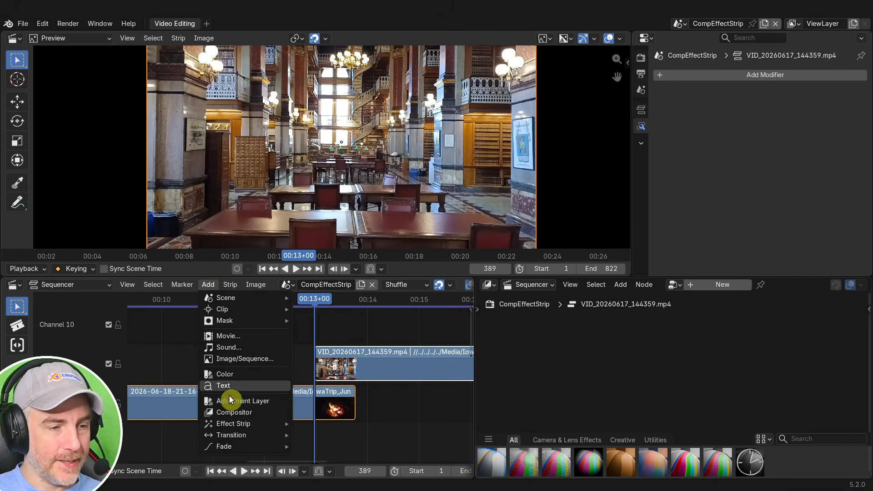
{"action": "left_click", "coordinate": [230, 412]}
{"action": "key", "text": "KP_Decimal"}
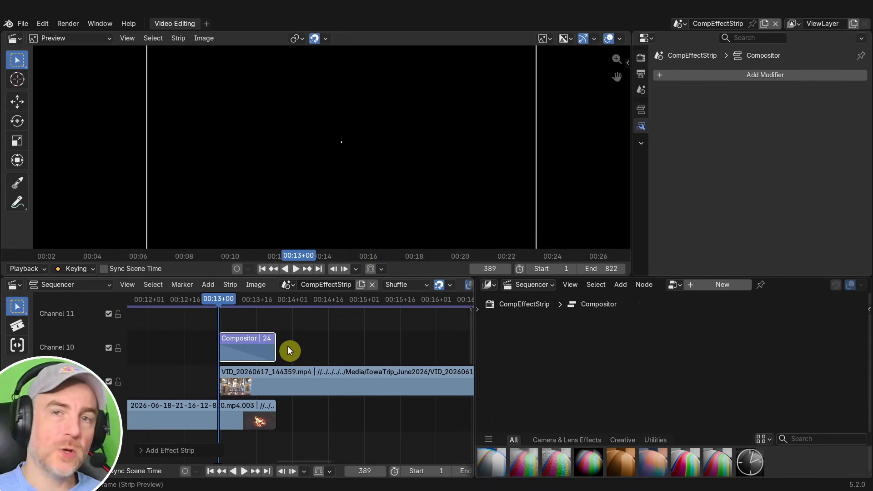
- Slide the library clip back and forth to test the Compositor strip, leave it starting at about 00:13+13, and place the playhead there
{"action": "mouse_move", "coordinate": [315, 376]}
{"action": "left_mouse_down"}
{"action": "mouse_move", "coordinate": [326, 377]}
{"action": "mouse_move", "coordinate": [312, 378]}
{"action": "left_mouse_up"}
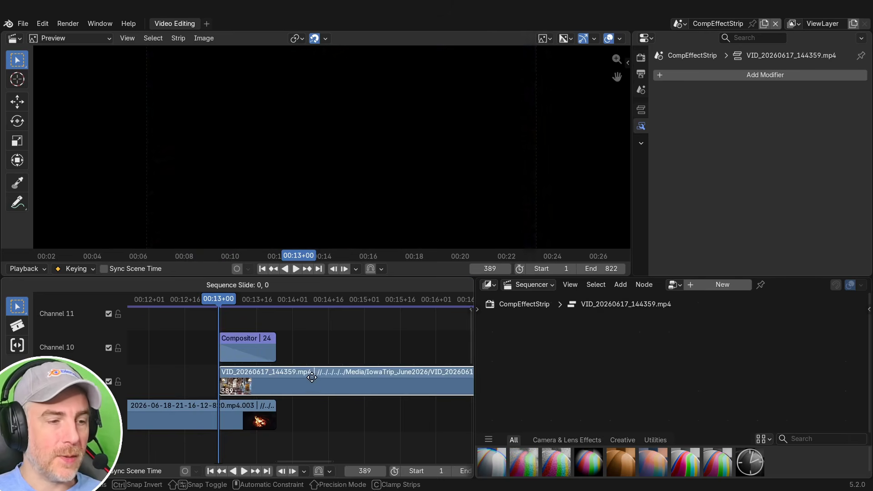
{"action": "left_click", "coordinate": [244, 338]}
{"action": "left_click_drag", "start_coordinate": [230, 346], "coordinate": [283, 353]}
{"action": "left_click_drag", "start_coordinate": [269, 288], "coordinate": [252, 355]}
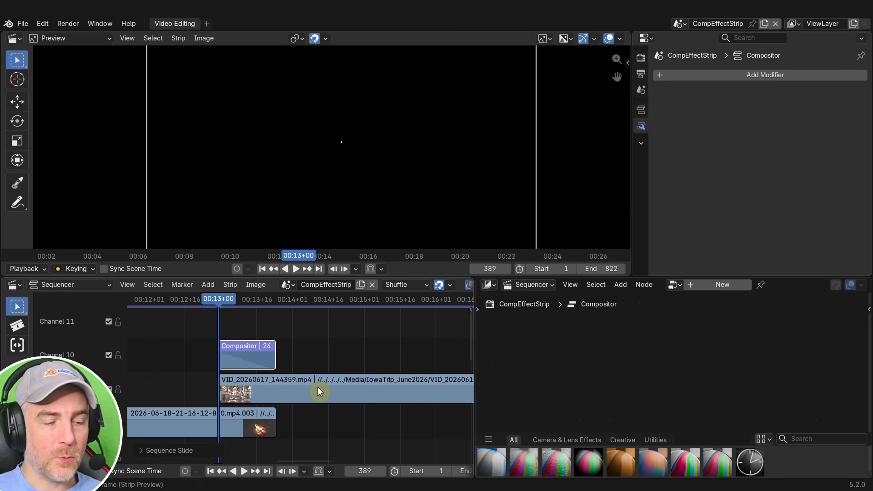
{"action": "left_click_drag", "start_coordinate": [318, 387], "coordinate": [306, 384]}
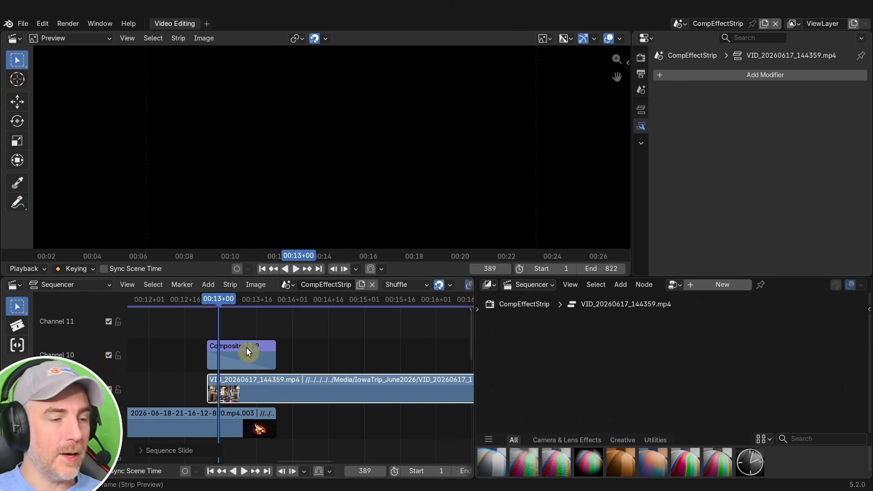
{"action": "mouse_move", "coordinate": [237, 420]}
{"action": "left_mouse_down"}
{"action": "mouse_move", "coordinate": [335, 423]}
{"action": "mouse_move", "coordinate": [218, 425]}
{"action": "mouse_move", "coordinate": [237, 424]}
{"action": "left_mouse_up"}
{"action": "left_click_drag", "start_coordinate": [261, 390], "coordinate": [304, 393]}
{"action": "left_click_drag", "start_coordinate": [213, 300], "coordinate": [249, 313]}
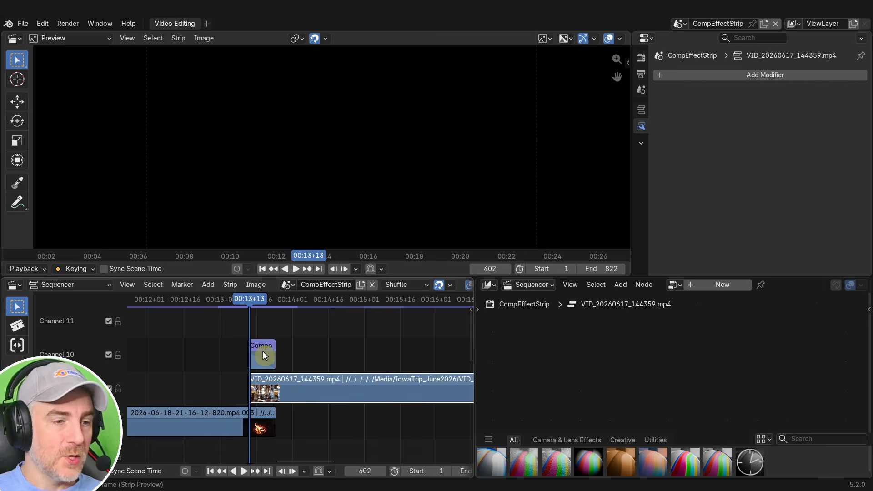
- Select the Compositor effect strip and create a new compositor node tree for it
{"action": "left_click", "coordinate": [263, 351]}
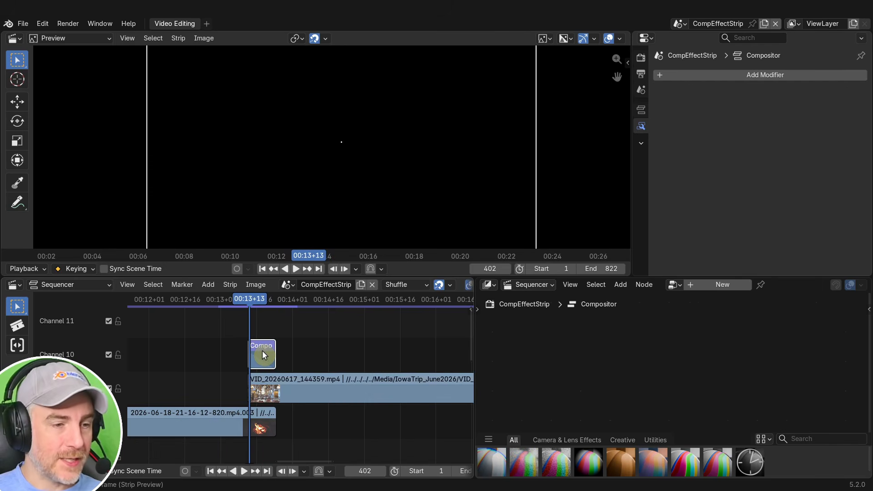
{"action": "left_click", "coordinate": [746, 75]}
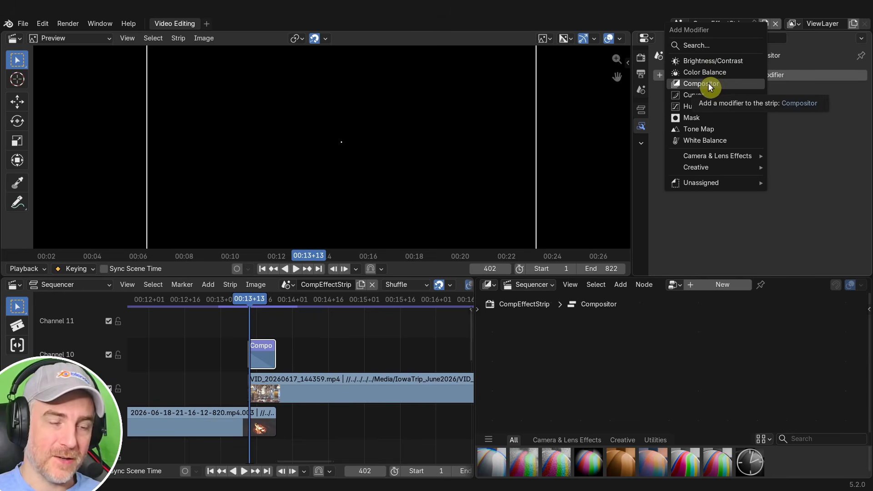
{"action": "left_click", "coordinate": [268, 359]}
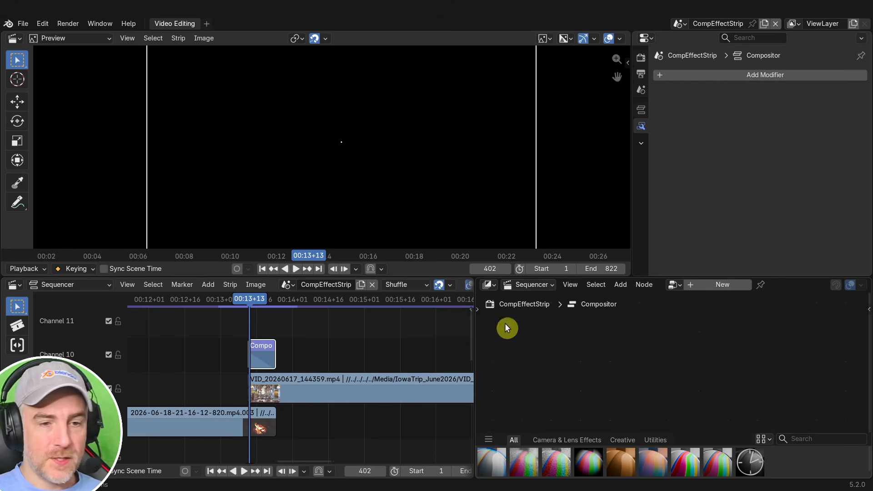
{"action": "left_click", "coordinate": [697, 285]}
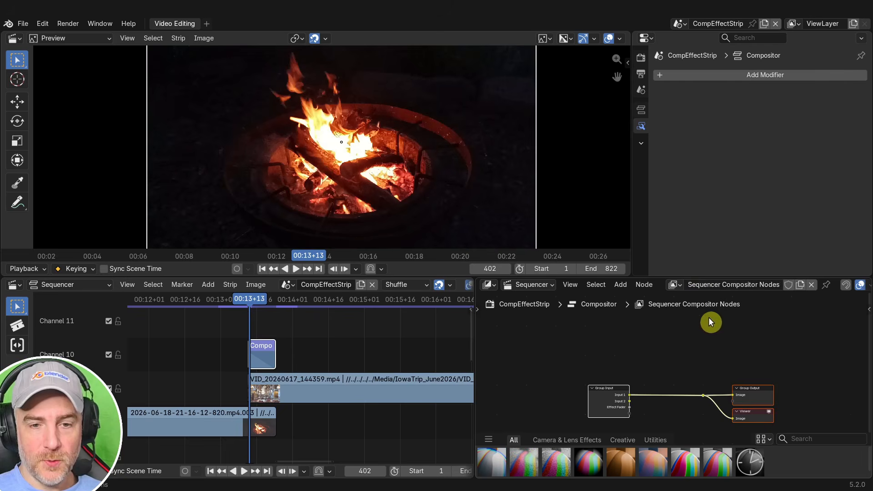
- Move the Group Input node farther from the outputs and rename the node tree to Crossfade
{"action": "scroll", "coordinate": [602, 346], "scroll_direction": "up", "scroll_amount": 2}
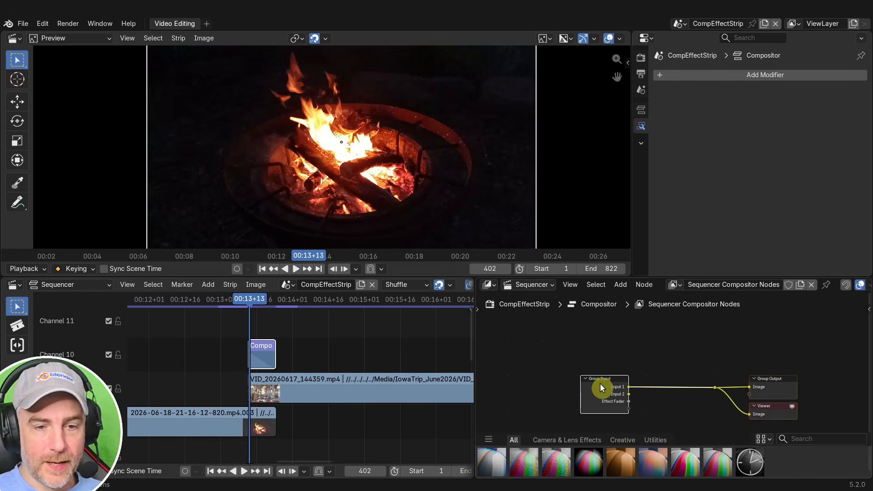
{"action": "left_click_drag", "start_coordinate": [604, 385], "coordinate": [528, 363]}
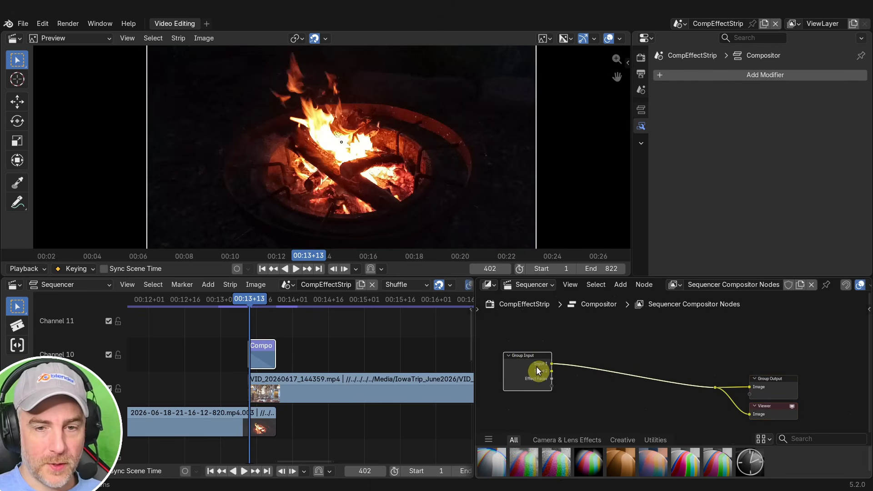
{"action": "left_click", "coordinate": [723, 285]}
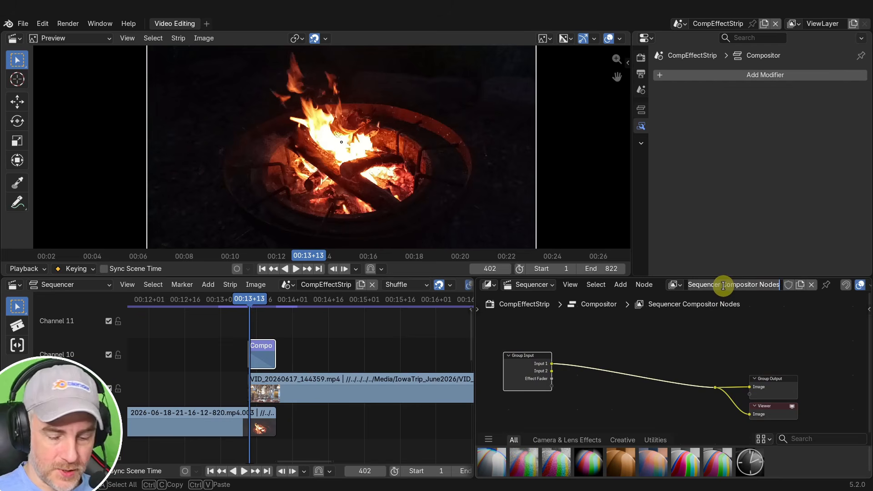
{"action": "type", "text": "Crossfade"}
{"action": "key", "text": "Return"}
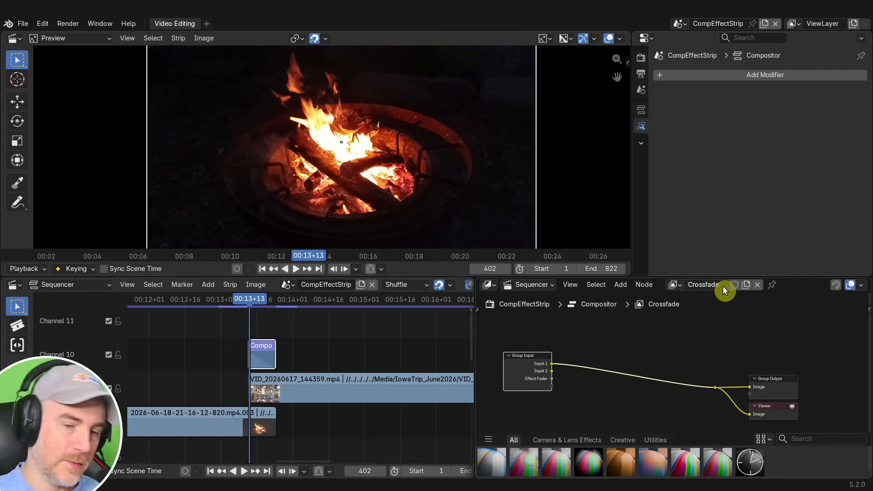
- Add a Mix Color node onto the link between the Group Input's Input 1 and the outputs
{"action": "middle_click_drag", "start_coordinate": [634, 344], "coordinate": [691, 341]}
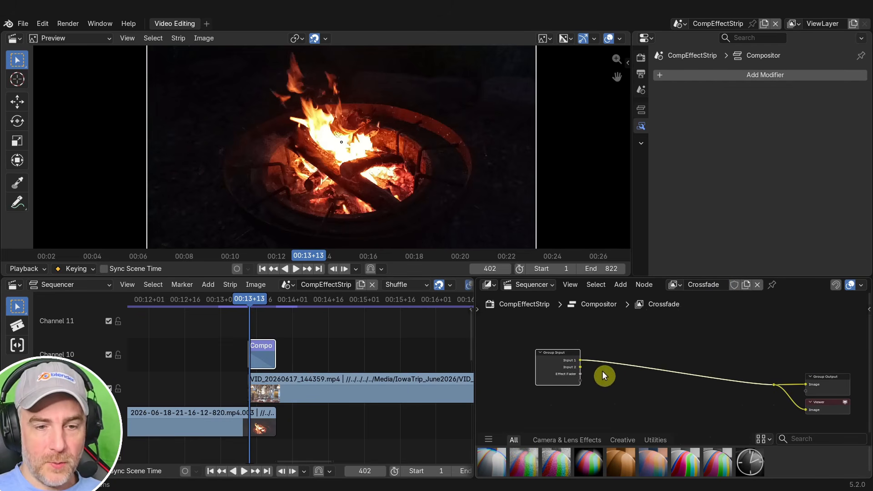
{"action": "scroll", "coordinate": [558, 377], "scroll_direction": "up", "scroll_amount": 3}
{"action": "scroll", "coordinate": [560, 382], "scroll_direction": "down", "scroll_amount": 2}
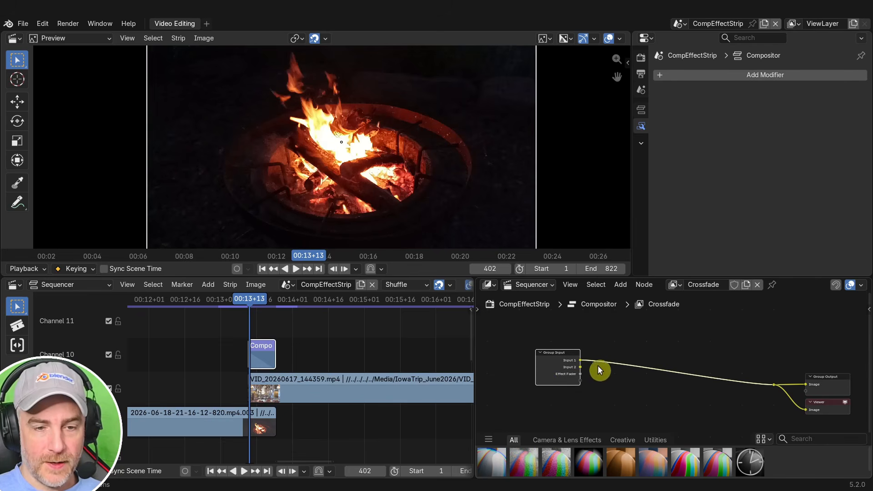
{"action": "key", "text": "shift+a"}
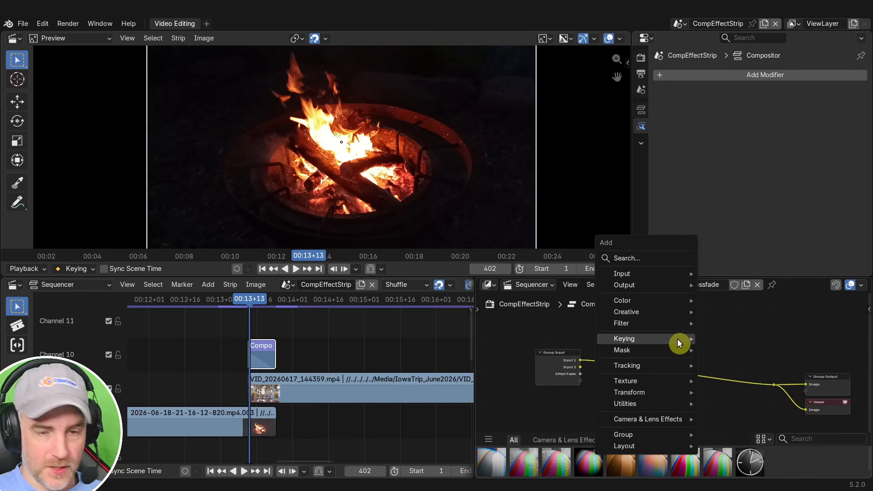
{"action": "mouse_move", "coordinate": [670, 300]}
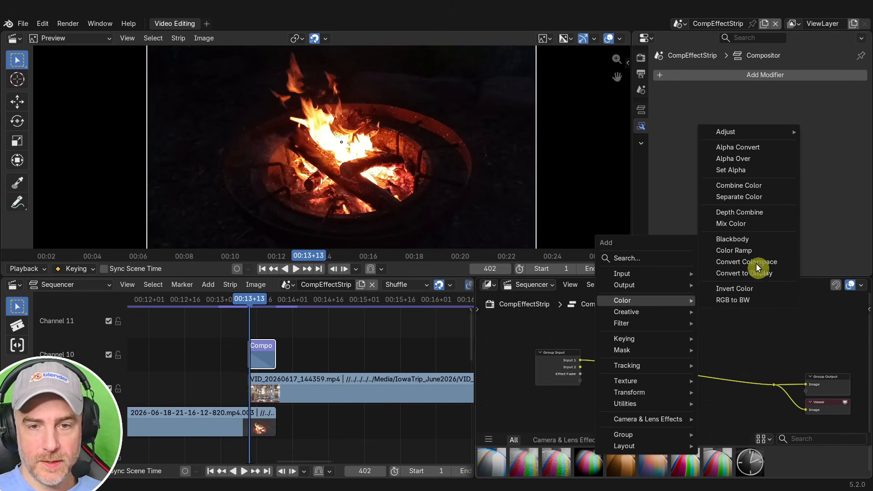
{"action": "left_click", "coordinate": [750, 224]}
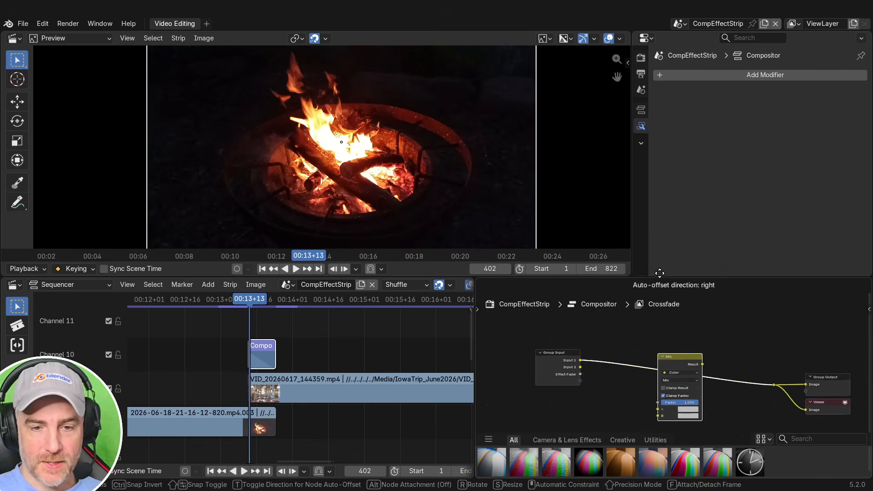
{"action": "left_click", "coordinate": [682, 364]}
{"action": "scroll", "coordinate": [618, 401], "scroll_direction": "up", "scroll_amount": 2}
{"action": "middle_click_drag", "start_coordinate": [639, 396], "coordinate": [606, 363]}
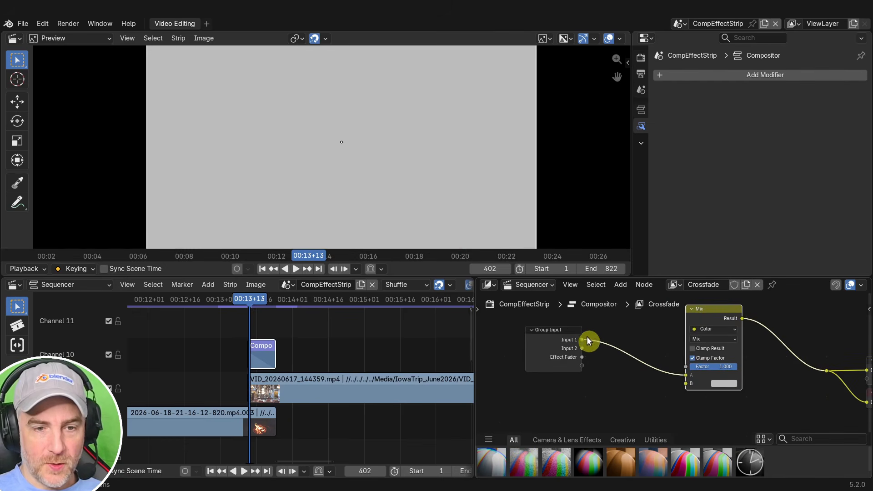
- Connect the Group Input's Input 2 to the Mix node's B socket and Effect Fader to its Factor socket
{"action": "left_click_drag", "start_coordinate": [582, 348], "coordinate": [685, 384]}
{"action": "left_click", "coordinate": [195, 432]}
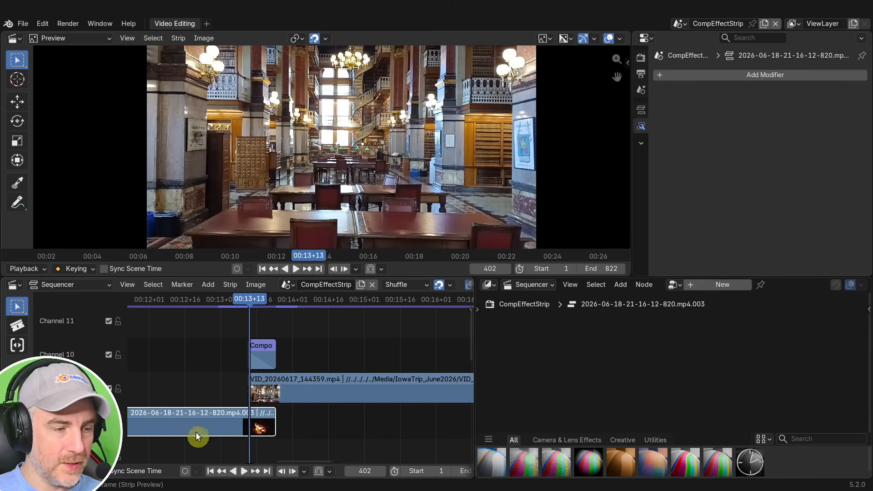
{"action": "left_click", "coordinate": [325, 385]}
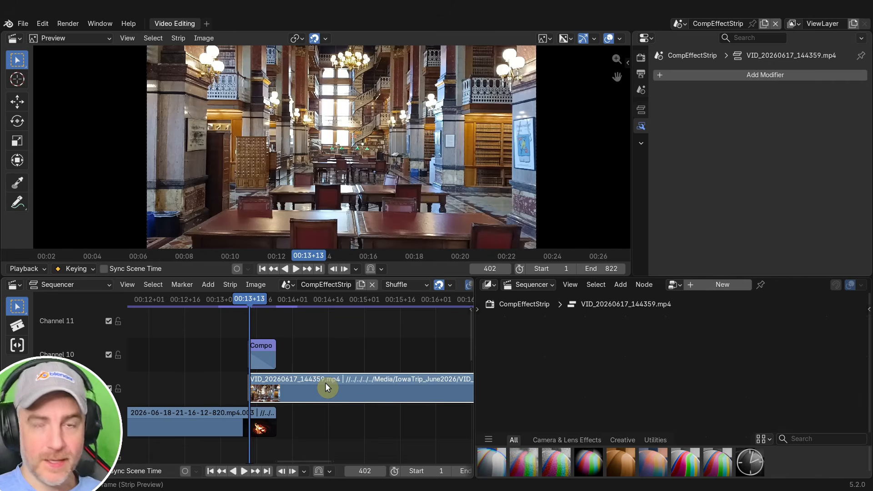
{"action": "left_click", "coordinate": [259, 354]}
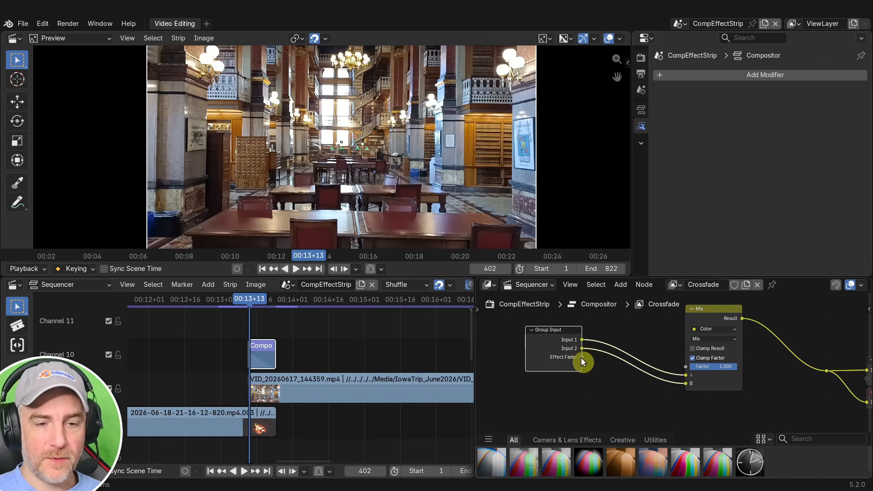
{"action": "left_click_drag", "start_coordinate": [582, 358], "coordinate": [685, 366]}
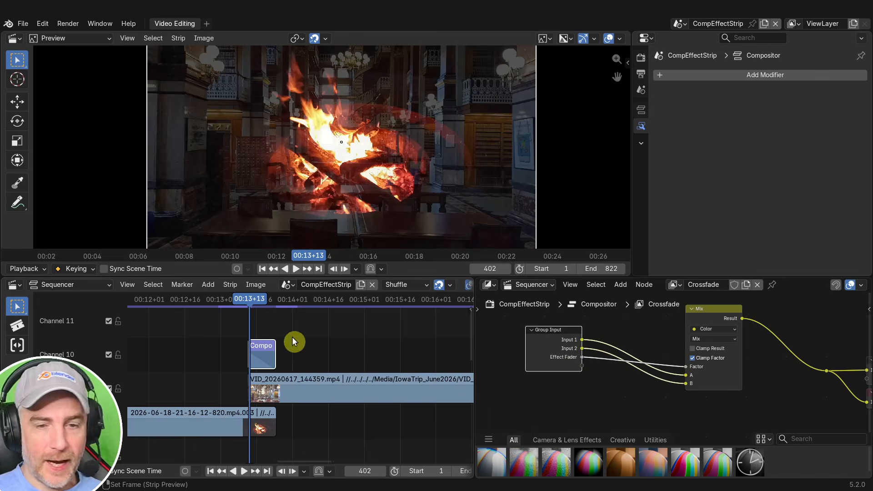
- Scrub through the clip overlap to preview the crossfade, moving the Mix node slightly higher and leaving the playhead at 00:13+24
{"action": "left_click_drag", "start_coordinate": [248, 300], "coordinate": [309, 299]}
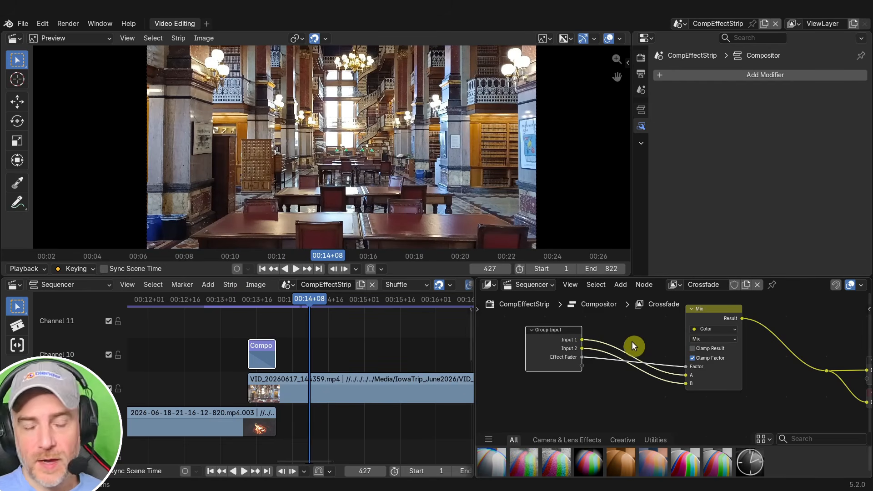
{"action": "scroll", "coordinate": [632, 341], "scroll_direction": "down", "scroll_amount": 2}
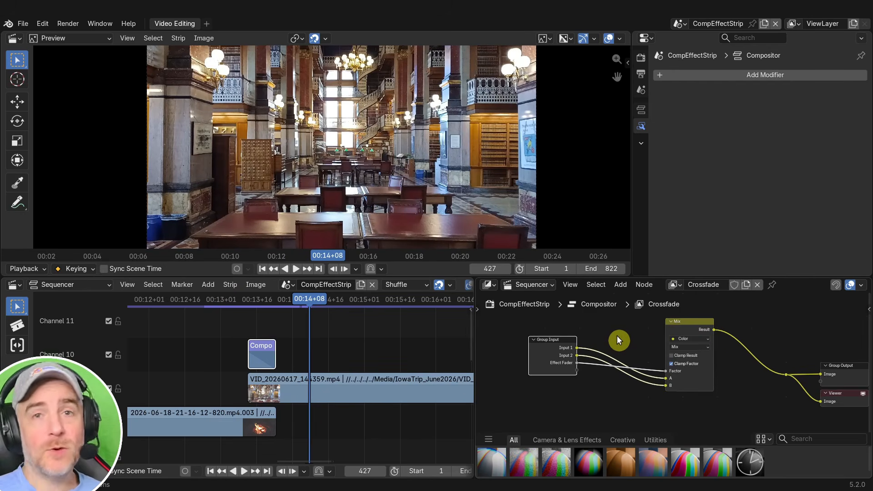
{"action": "left_click_drag", "start_coordinate": [681, 323], "coordinate": [675, 316]}
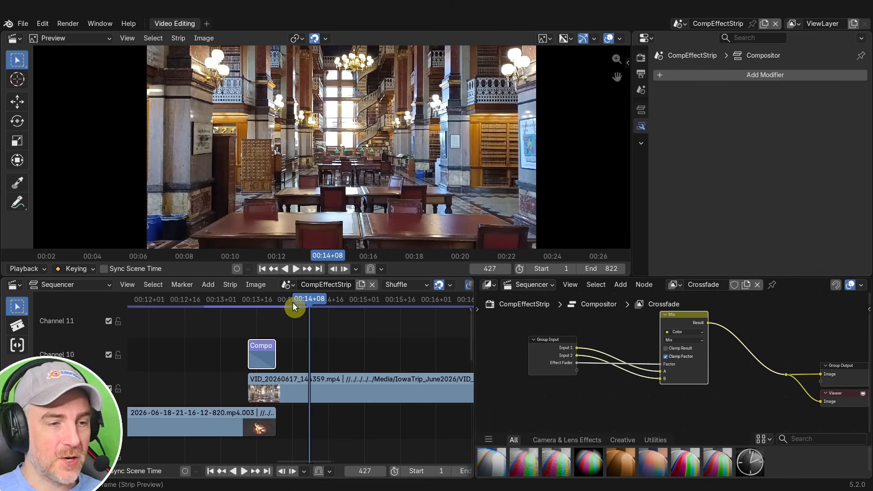
{"action": "left_click_drag", "start_coordinate": [293, 302], "coordinate": [274, 301]}
- Try the reversed wiring with Input 2 connected to the Mix node's A and Input 1 to B, scrubbing back to 00:12+14
{"action": "middle_click_drag", "start_coordinate": [644, 354], "coordinate": [619, 400], "text": "ctrl"}
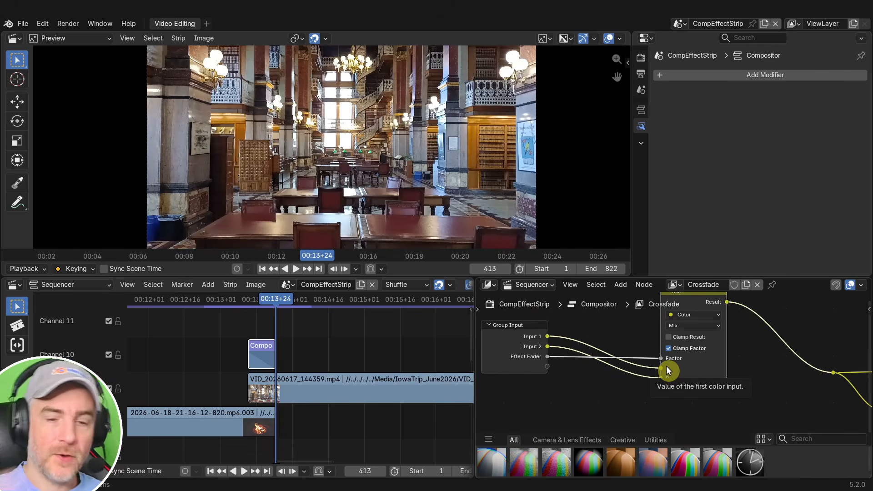
{"action": "mouse_move", "coordinate": [667, 366]}
{"action": "left_mouse_down"}
{"action": "mouse_move", "coordinate": [761, 395]}
{"action": "mouse_move", "coordinate": [616, 372]}
{"action": "mouse_move", "coordinate": [661, 369]}
{"action": "left_mouse_up"}
{"action": "left_click", "coordinate": [543, 333]}
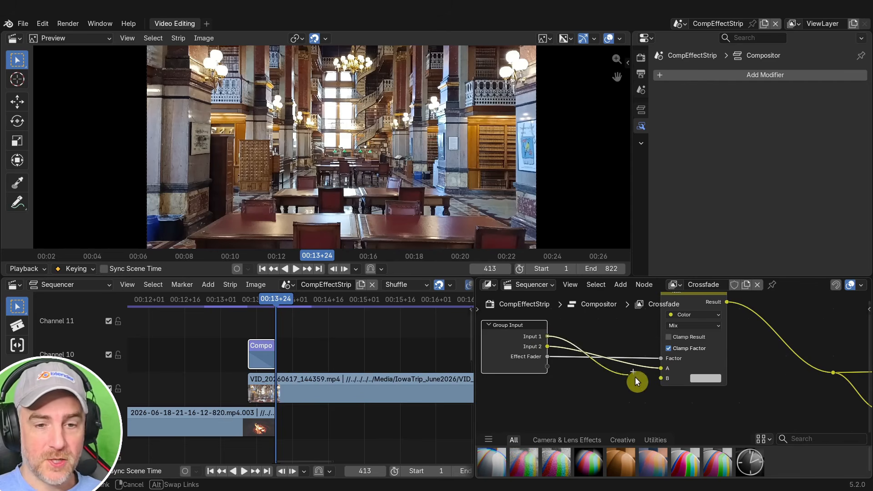
{"action": "left_click_drag", "start_coordinate": [274, 301], "coordinate": [181, 302]}
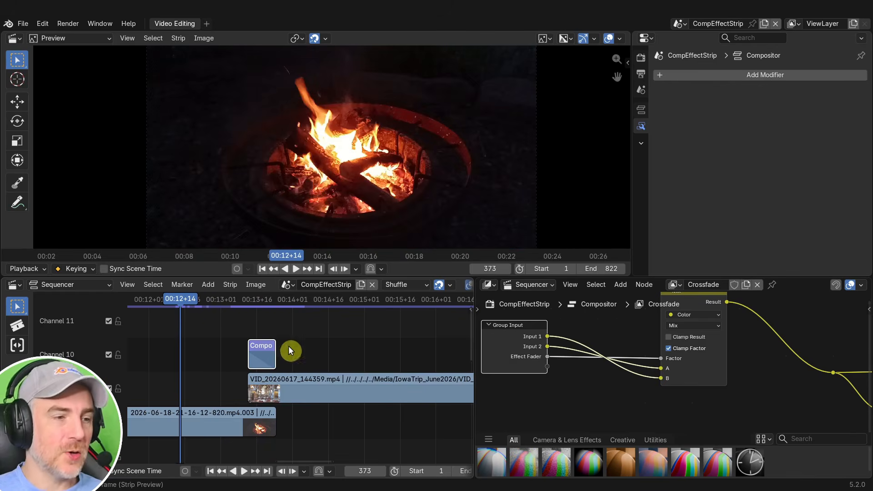
- Check the strip order by selecting the campfire clip and then the library clip, and scrub through the transition with the reversed wiring
{"action": "left_click", "coordinate": [249, 407]}
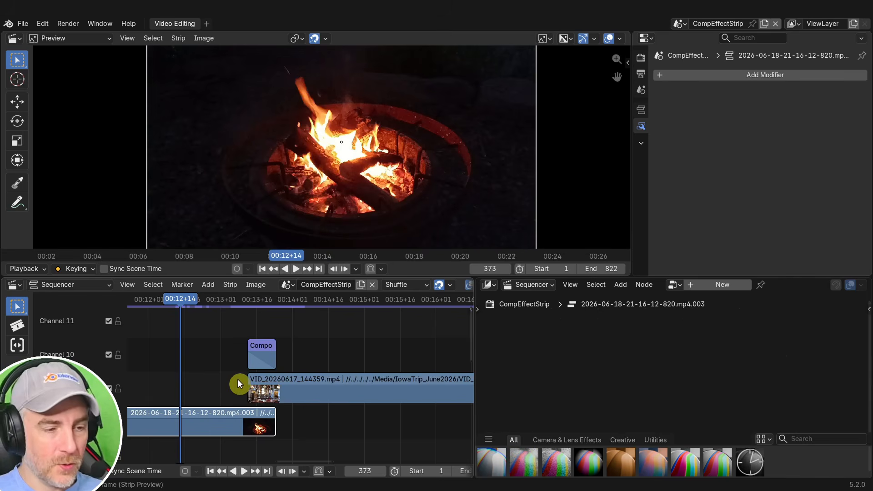
{"action": "left_click", "coordinate": [324, 384], "text": "shift"}
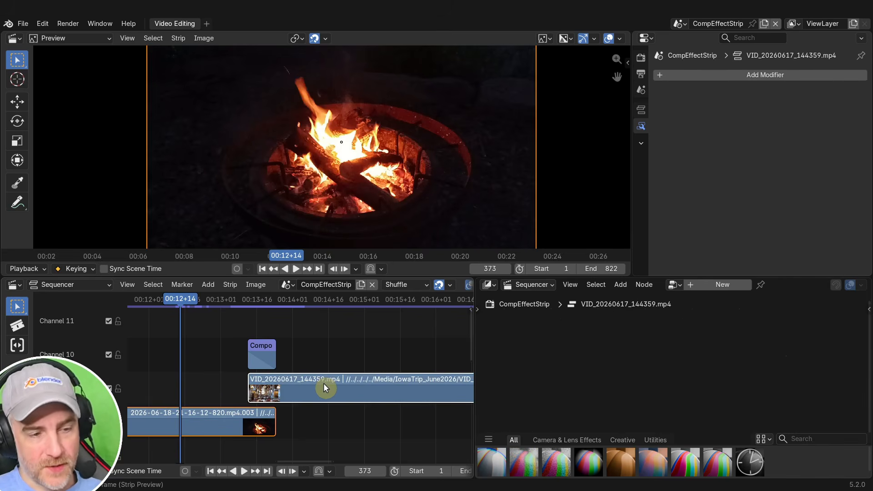
{"action": "left_click", "coordinate": [224, 344]}
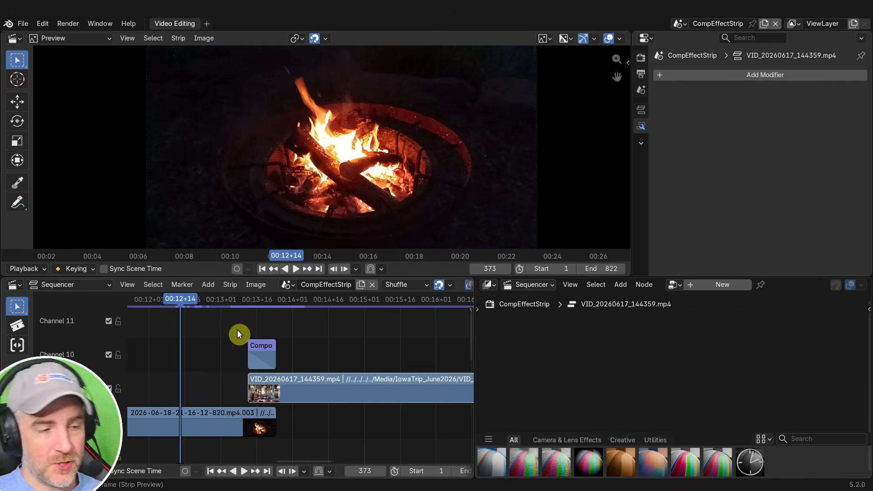
{"action": "left_click_drag", "start_coordinate": [183, 301], "coordinate": [329, 313]}
{"action": "key", "text": "ctrl+z"}
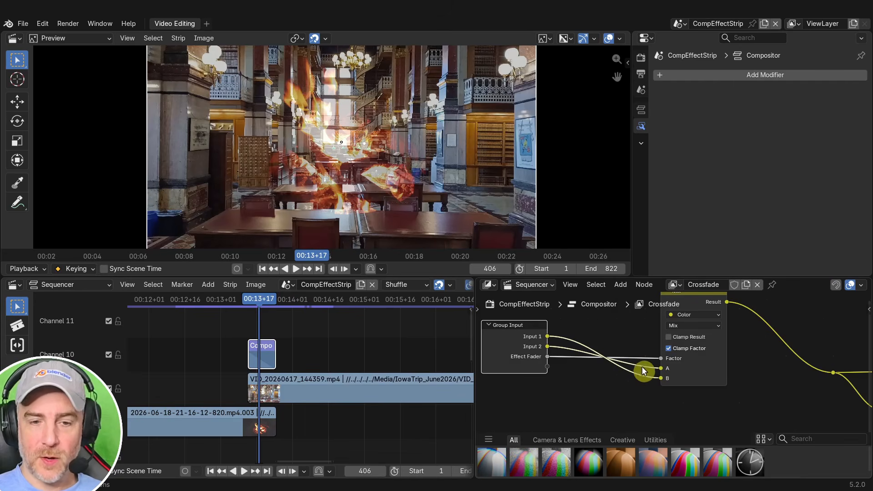
- Restore the Mix node's wiring to Input 1 into A and Input 2 into B, and select the Compositor strip
{"action": "left_click_drag", "start_coordinate": [662, 380], "coordinate": [561, 352]}
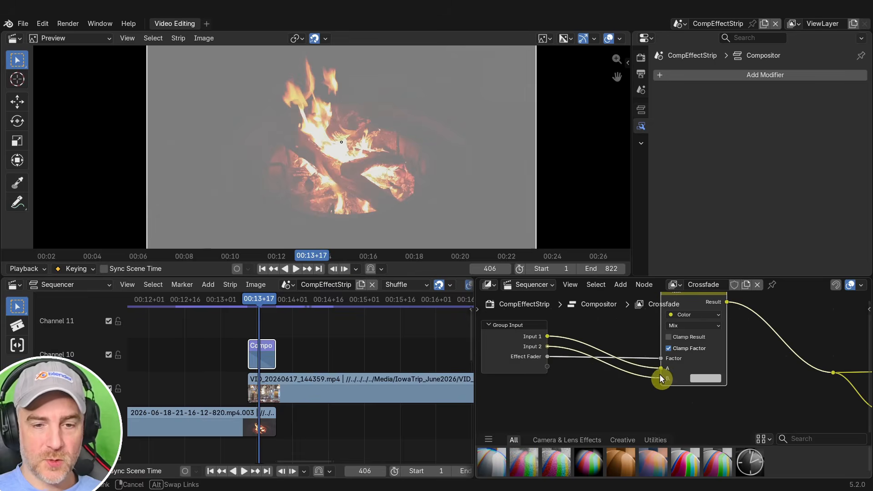
{"action": "left_click_drag", "start_coordinate": [660, 375], "coordinate": [660, 378]}
{"action": "left_click", "coordinate": [259, 351]}
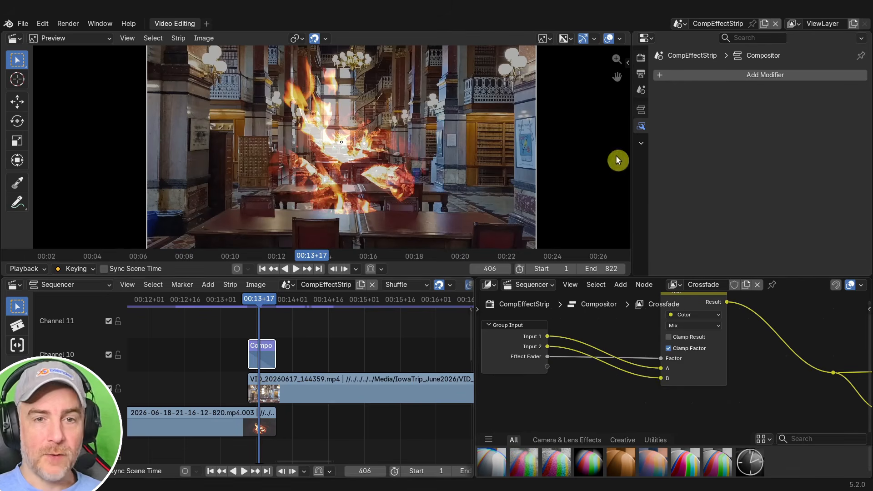
- Try swapping Input 1 and Input 2 in the Compositor strip's properties, scrub the overlap, and swap them back
{"action": "left_click", "coordinate": [645, 114]}
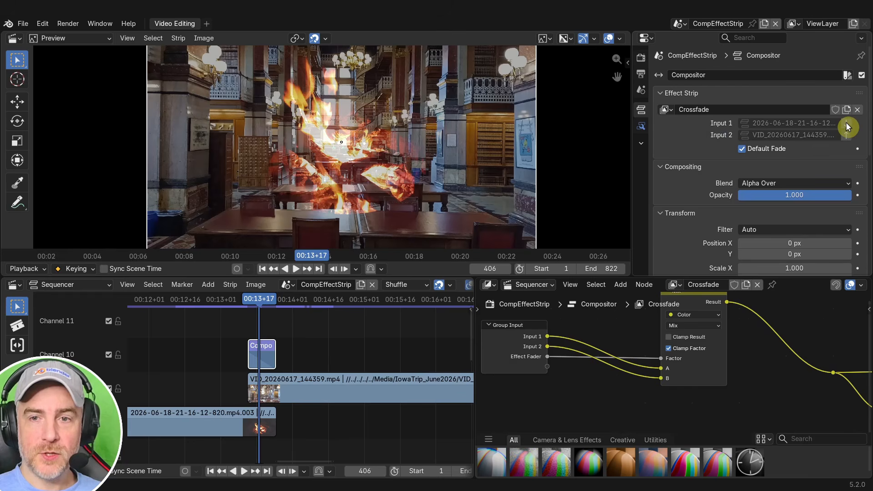
{"action": "left_click", "coordinate": [848, 128]}
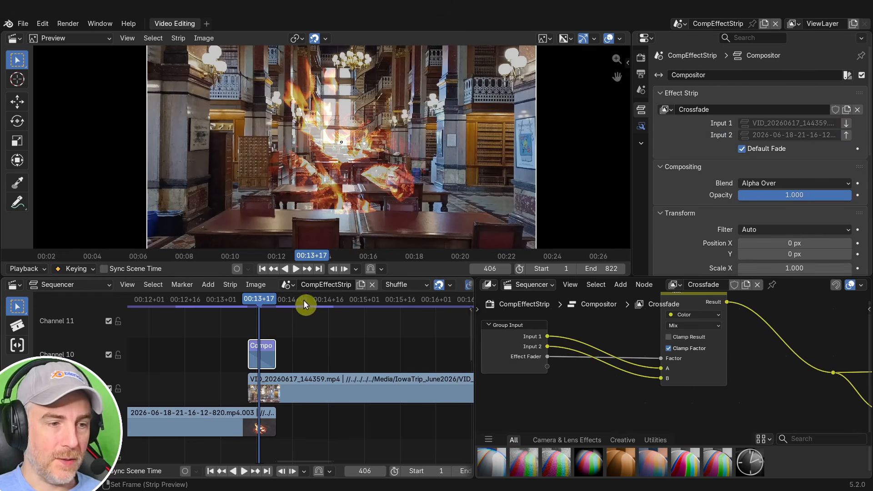
{"action": "mouse_move", "coordinate": [261, 299]}
{"action": "left_mouse_down"}
{"action": "mouse_move", "coordinate": [233, 301]}
{"action": "mouse_move", "coordinate": [292, 299]}
{"action": "mouse_move", "coordinate": [238, 295]}
{"action": "mouse_move", "coordinate": [283, 300]}
{"action": "mouse_move", "coordinate": [239, 296]}
{"action": "mouse_move", "coordinate": [264, 296]}
{"action": "left_mouse_up"}
{"action": "left_click", "coordinate": [848, 128]}
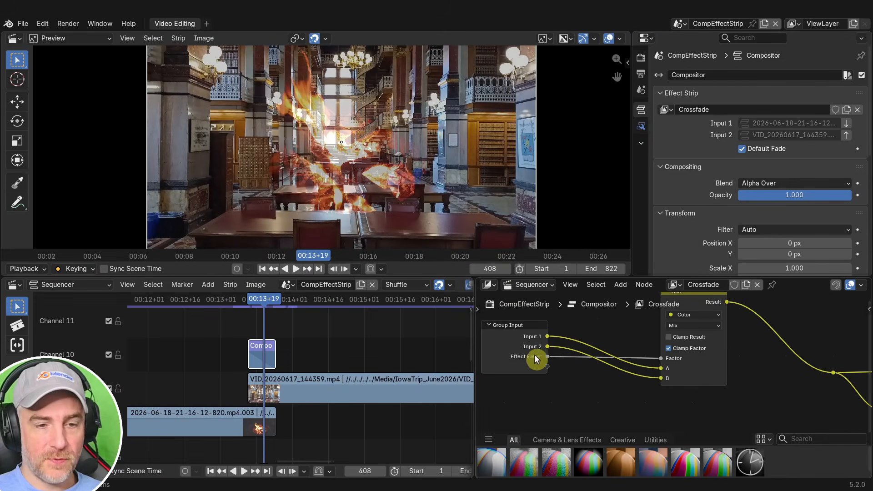
- Try an Effect Fader value of 0.381 with Default Fade disabled, preview the overlap, and re-enable Default Fade
{"action": "left_click", "coordinate": [745, 149]}
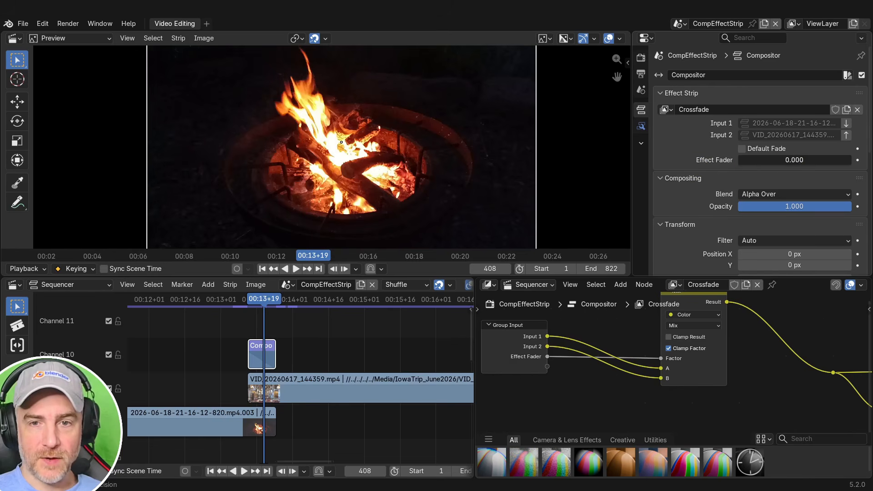
{"action": "left_click_drag", "start_coordinate": [780, 160], "coordinate": [790, 160]}
{"action": "mouse_move", "coordinate": [259, 299]}
{"action": "left_mouse_down"}
{"action": "mouse_move", "coordinate": [247, 296]}
{"action": "mouse_move", "coordinate": [282, 297]}
{"action": "mouse_move", "coordinate": [263, 297]}
{"action": "left_mouse_up"}
{"action": "key", "text": "space"}
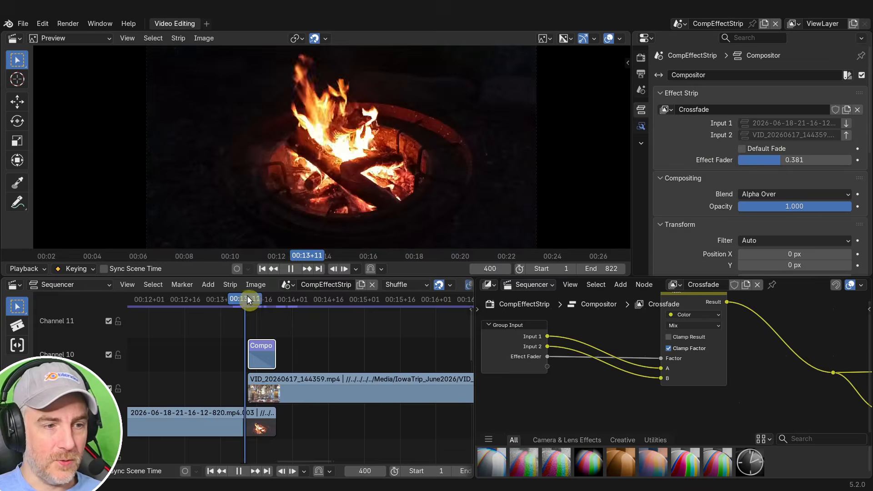
{"action": "key", "text": "Escape"}
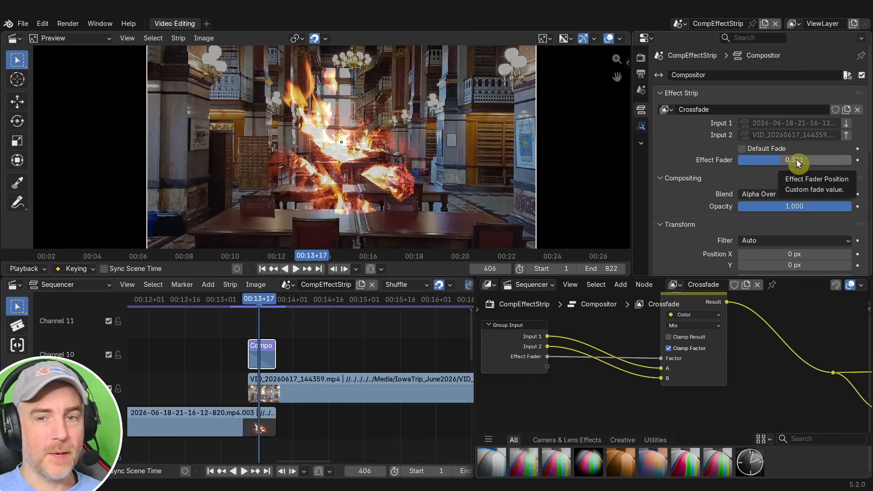
{"action": "left_click", "coordinate": [742, 148]}
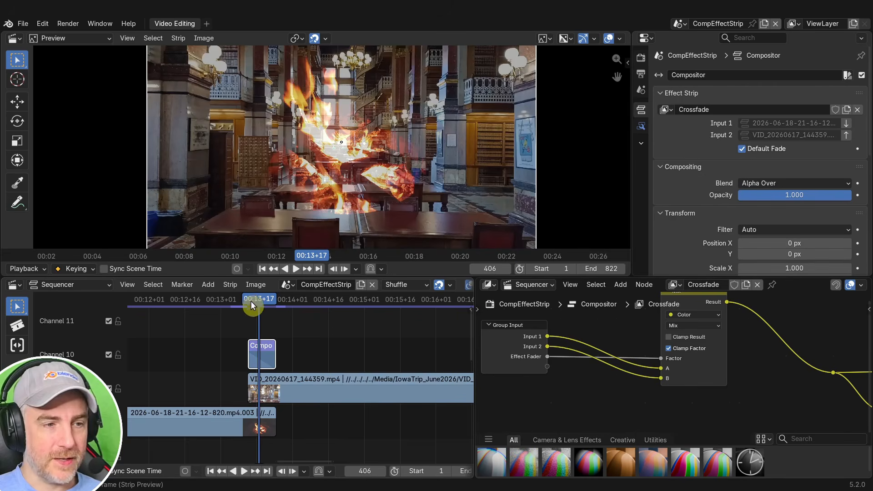
- Scrub through the overlap to check the default fade, and look over the Crossfade node tree
{"action": "left_click_drag", "start_coordinate": [253, 301], "coordinate": [284, 299]}
{"action": "key", "text": "space"}
{"action": "scroll", "coordinate": [737, 357], "scroll_direction": "down", "scroll_amount": 3}
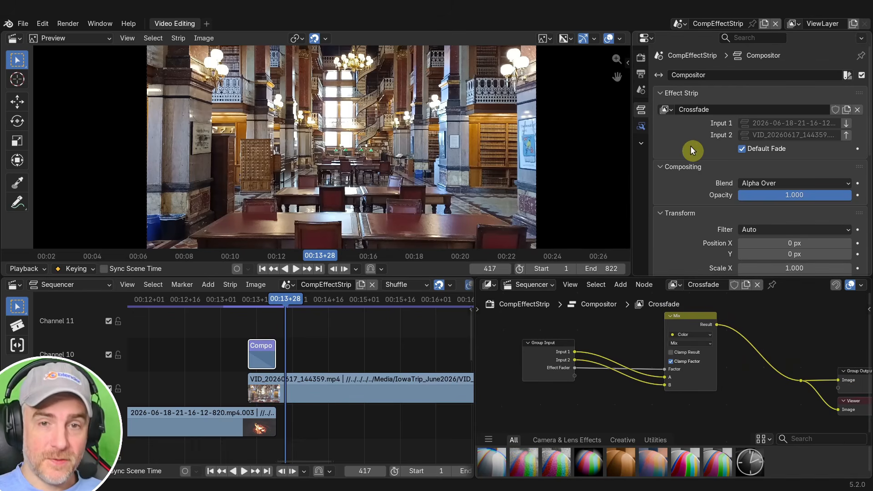
{"action": "scroll", "coordinate": [576, 390], "scroll_direction": "up", "scroll_amount": 2}
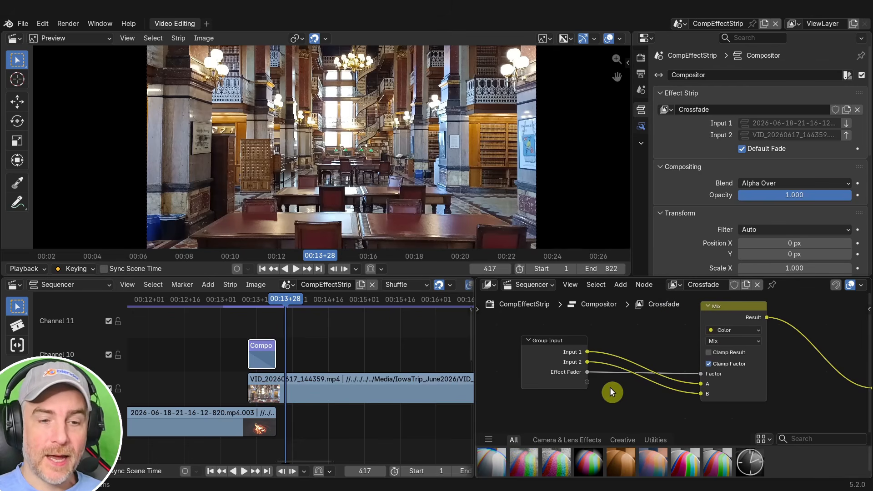
- Add a Math node set to Add and insert it between the Effect Fader output and the Mix node's Factor
{"action": "scroll", "coordinate": [719, 396], "scroll_direction": "down", "scroll_amount": 3}
{"action": "middle_click_drag", "start_coordinate": [714, 399], "coordinate": [686, 382]}
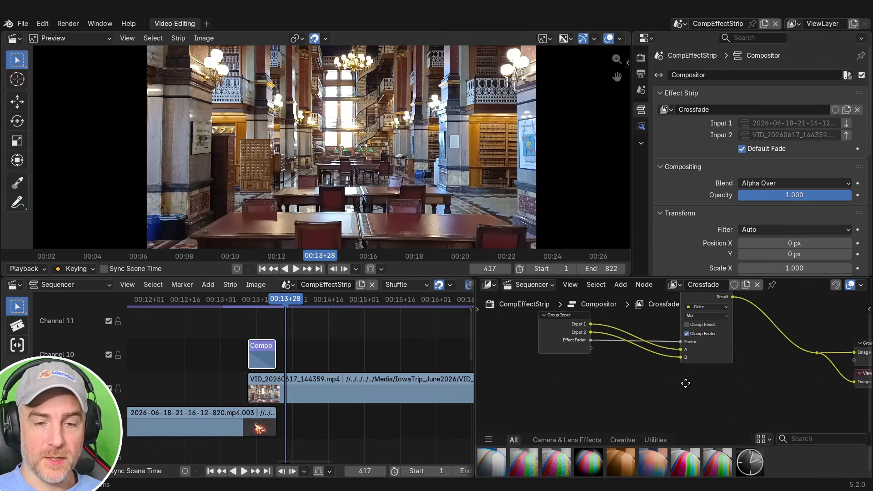
{"action": "key", "text": "shift+a"}
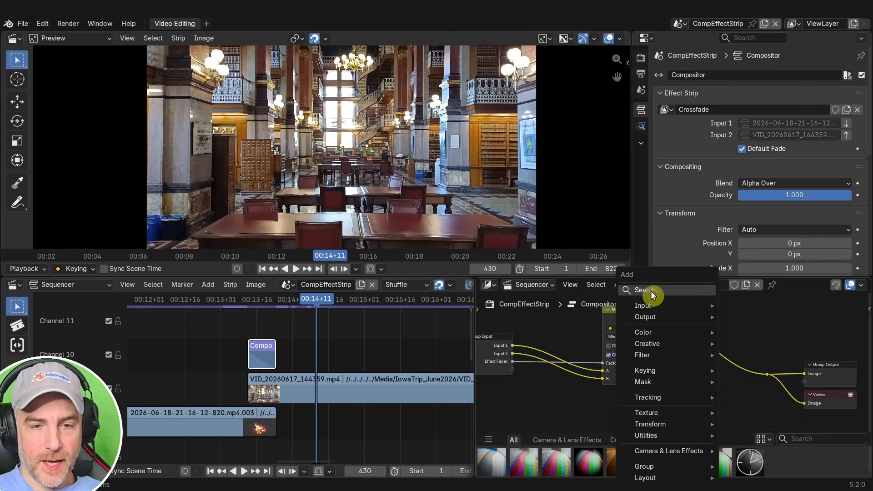
{"action": "type", "text": "add"}
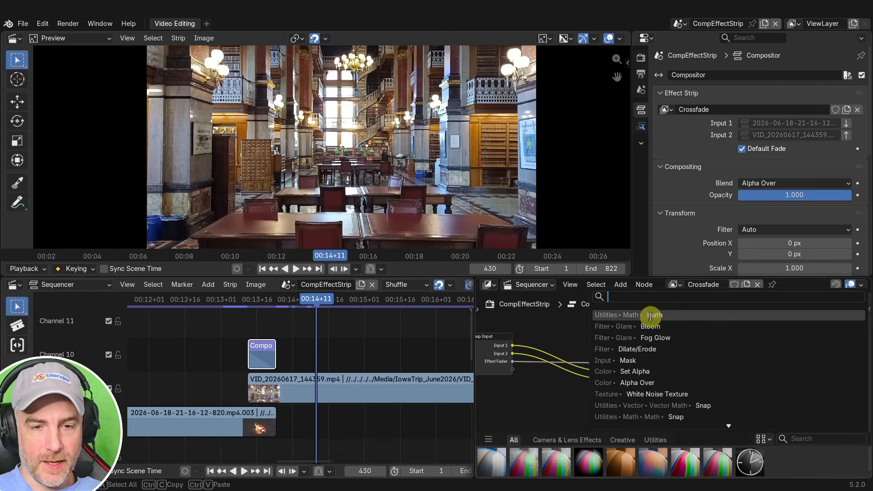
{"action": "key", "text": "Return"}
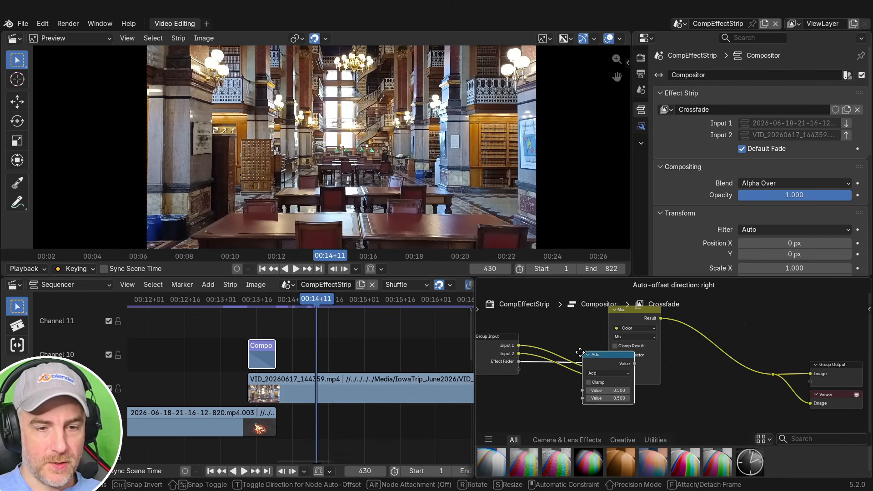
{"action": "left_click", "coordinate": [588, 356]}
{"action": "middle_click_drag", "start_coordinate": [586, 369], "coordinate": [677, 329]}
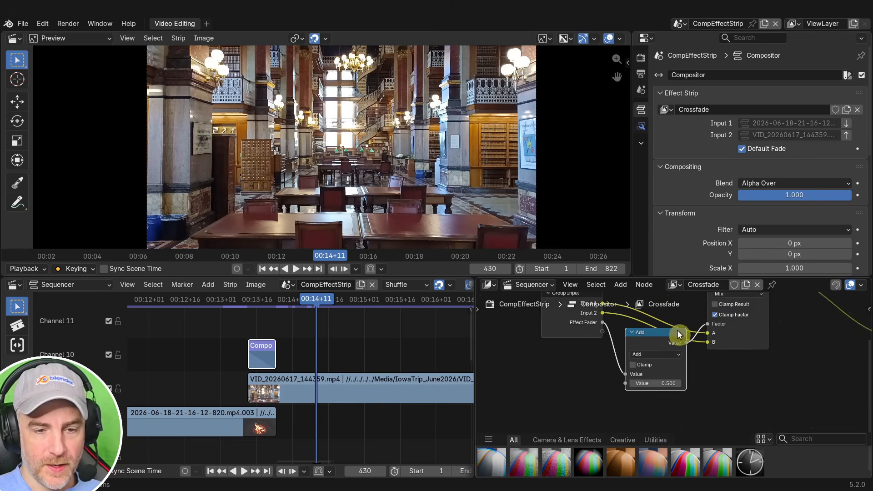
{"action": "scroll", "coordinate": [681, 362], "scroll_direction": "up", "scroll_amount": 2}
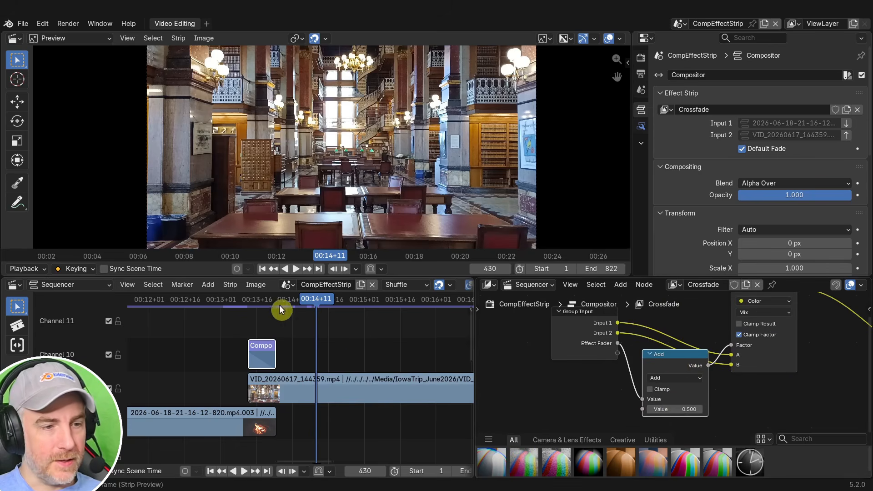
- Try negative offsets in the Add node's second Value, ending at -0.700, and scrub the overlap to preview the fade
{"action": "left_click_drag", "start_coordinate": [279, 302], "coordinate": [261, 302]}
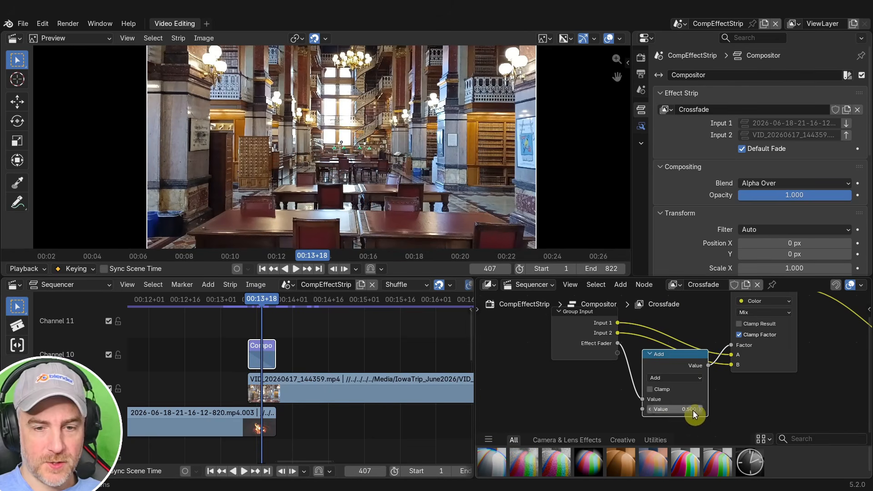
{"action": "left_click_drag", "start_coordinate": [674, 409], "coordinate": [645, 410]}
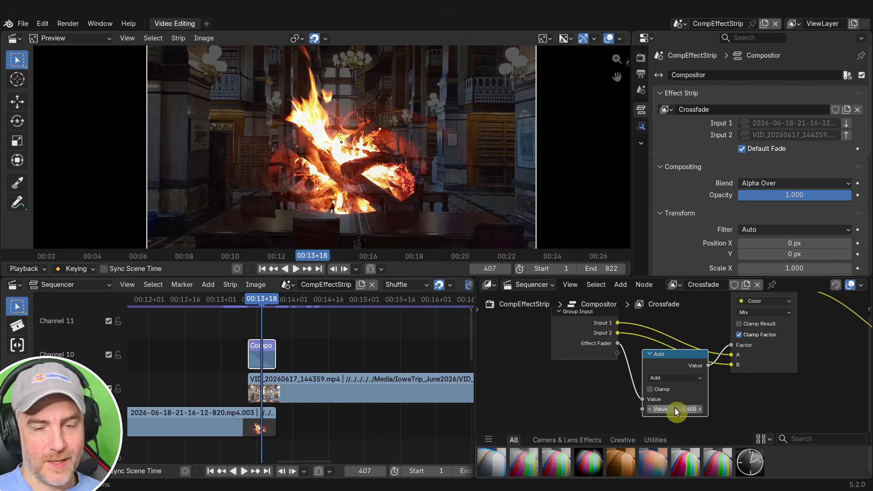
{"action": "left_click", "coordinate": [259, 301]}
{"action": "mouse_move", "coordinate": [260, 301]}
{"action": "left_mouse_down"}
{"action": "mouse_move", "coordinate": [267, 302]}
{"action": "mouse_move", "coordinate": [257, 299]}
{"action": "left_mouse_up"}
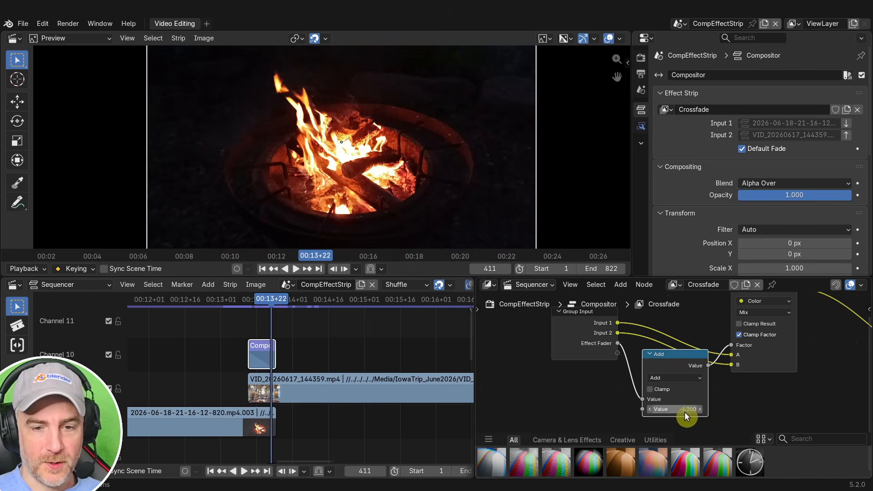
{"action": "left_click_drag", "start_coordinate": [685, 410], "coordinate": [700, 410]}
{"action": "left_click_drag", "start_coordinate": [257, 302], "coordinate": [265, 306]}
- Move the Group Input node away from the Add node and expose the Add node's second Value as a new group input
{"action": "left_click_drag", "start_coordinate": [585, 341], "coordinate": [548, 346]}
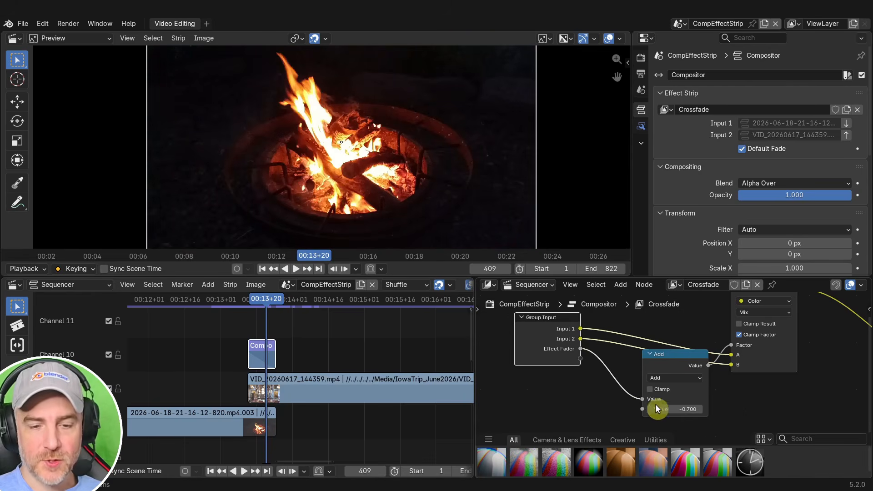
{"action": "left_click_drag", "start_coordinate": [643, 408], "coordinate": [580, 358]}
{"action": "left_click_drag", "start_coordinate": [579, 359], "coordinate": [580, 359]}
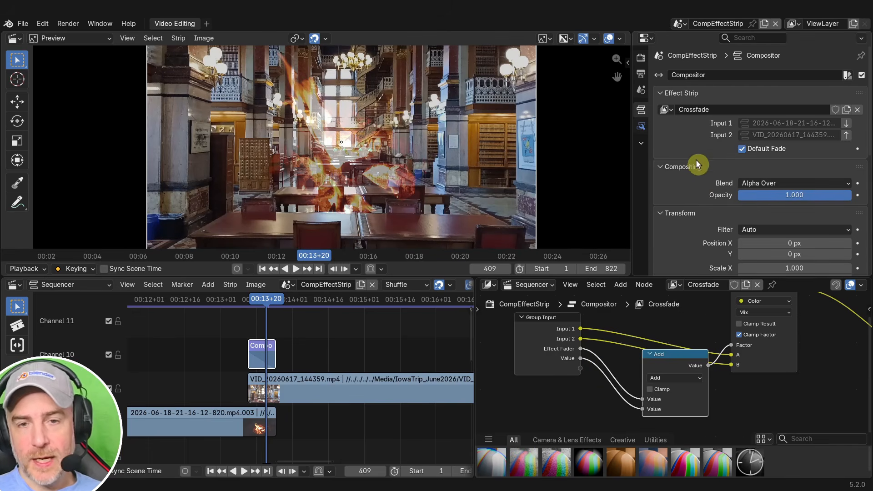
- Look through the modifier types that can be added to the Compositor effect strip, and return to its strip properties
{"action": "left_click", "coordinate": [641, 126]}
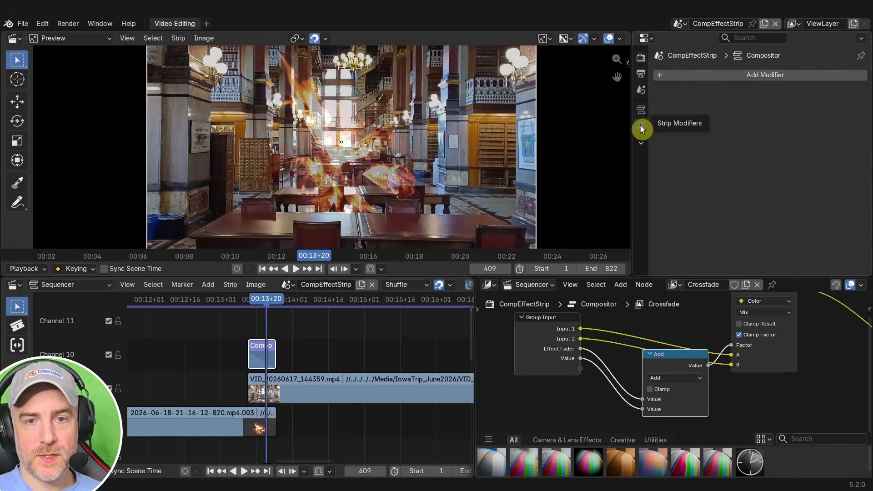
{"action": "left_click", "coordinate": [755, 75]}
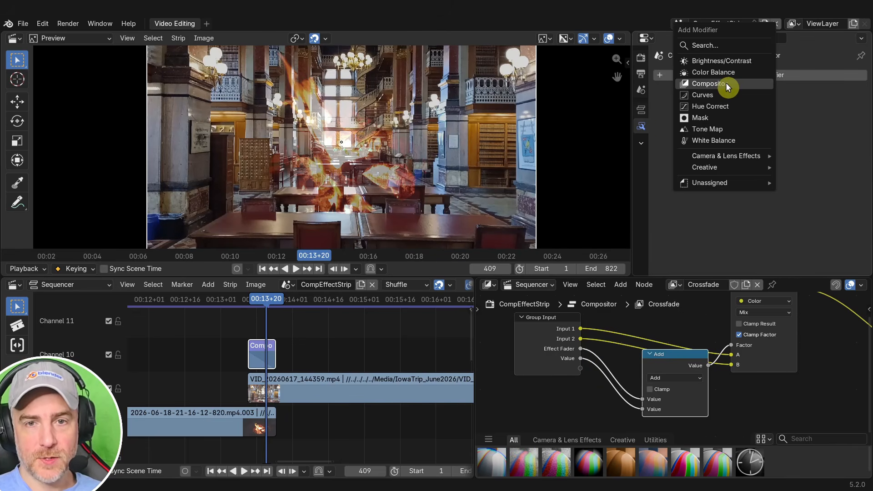
{"action": "left_click", "coordinate": [642, 110]}
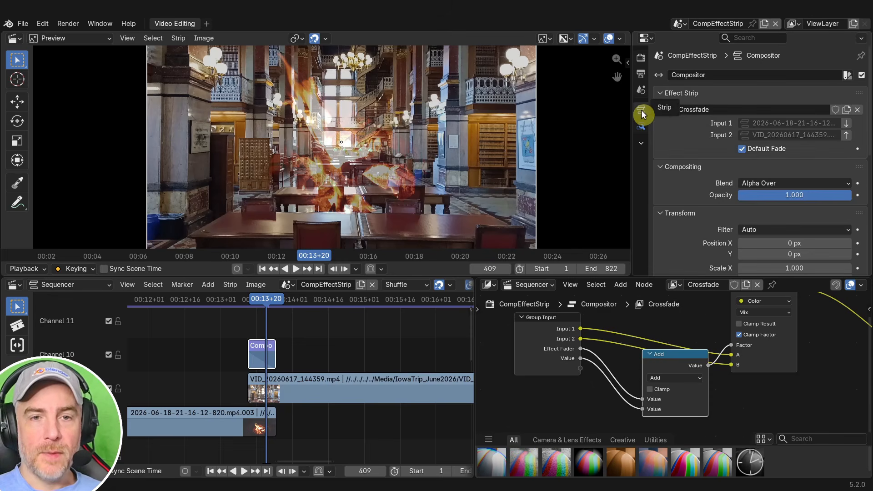
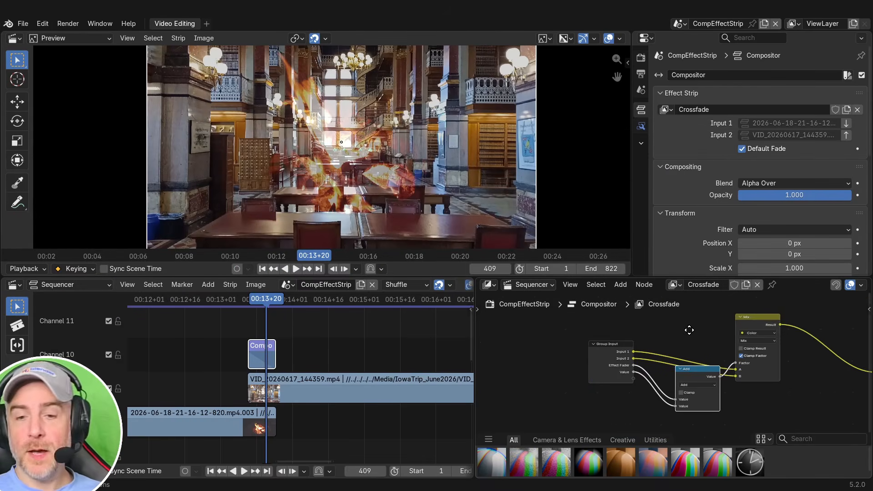
- Examine the node editor's performance options for Device and Precision, and check the available node tree sub-types
{"action": "middle_click_drag", "start_coordinate": [689, 330], "coordinate": [638, 339]}
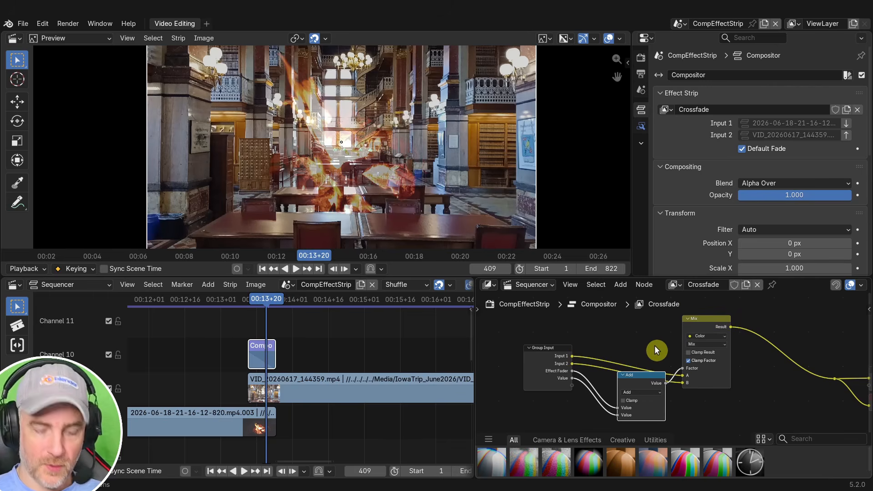
{"action": "key", "text": "n"}
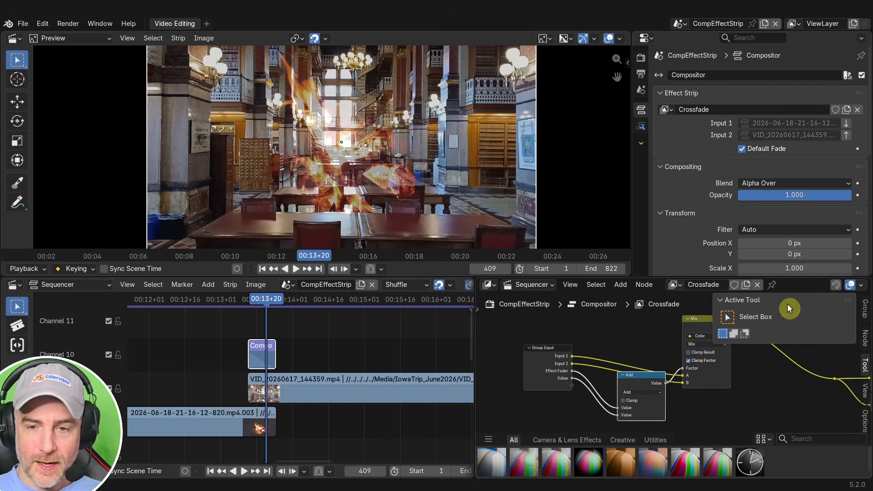
{"action": "left_click", "coordinate": [865, 388]}
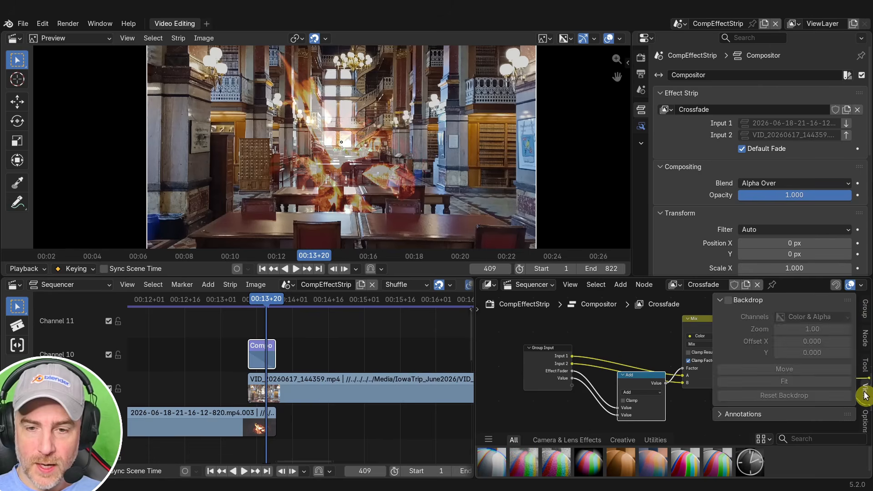
{"action": "left_click", "coordinate": [867, 414]}
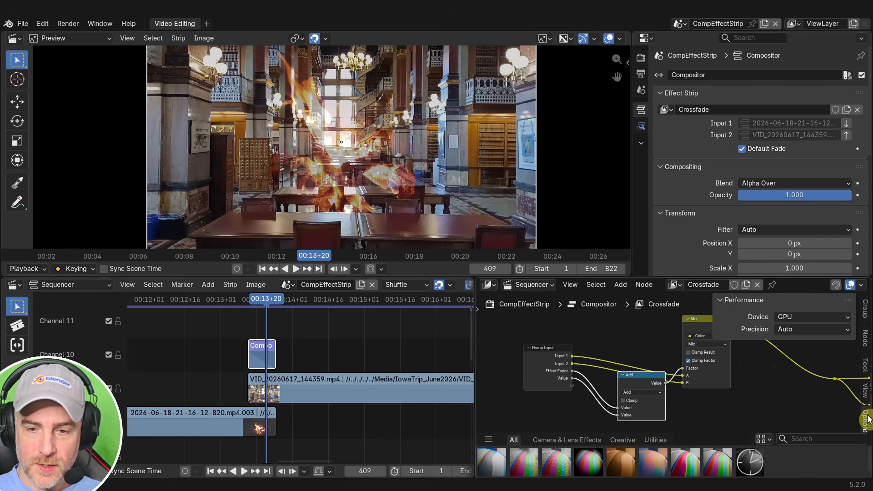
{"action": "scroll", "coordinate": [865, 416], "scroll_direction": "down", "scroll_amount": 3}
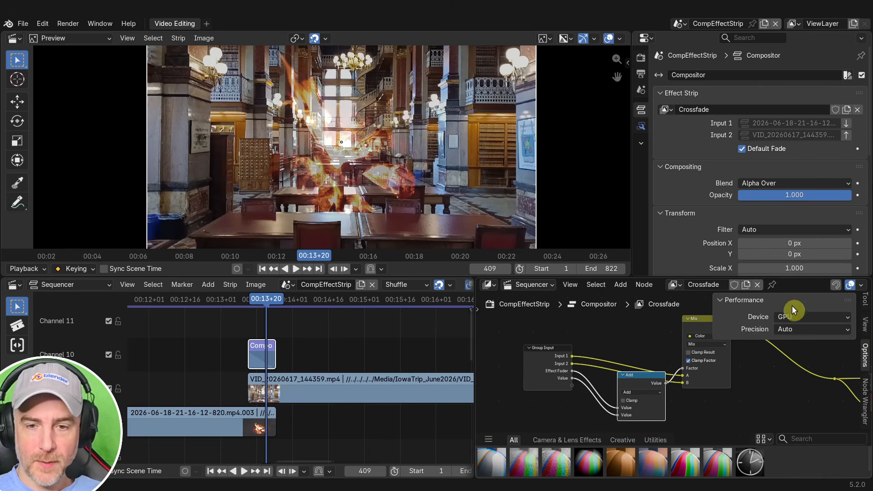
{"action": "left_click", "coordinate": [793, 317]}
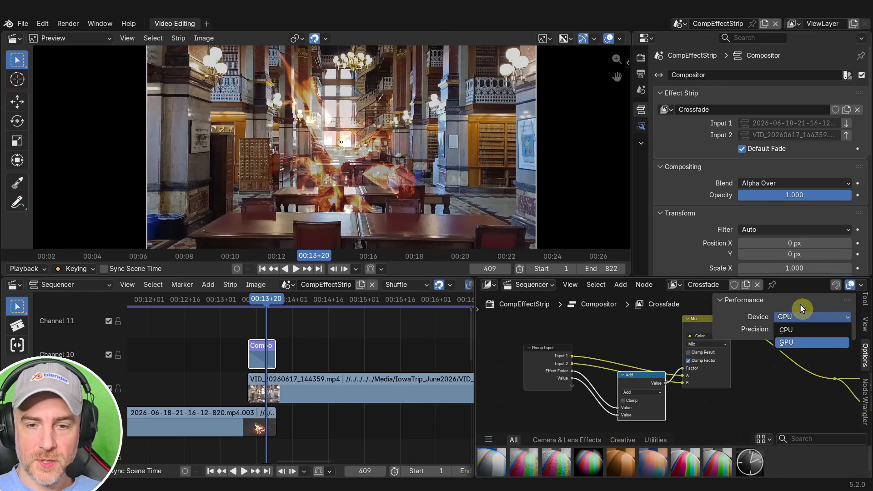
{"action": "left_click", "coordinate": [804, 316]}
{"action": "left_click", "coordinate": [801, 329]}
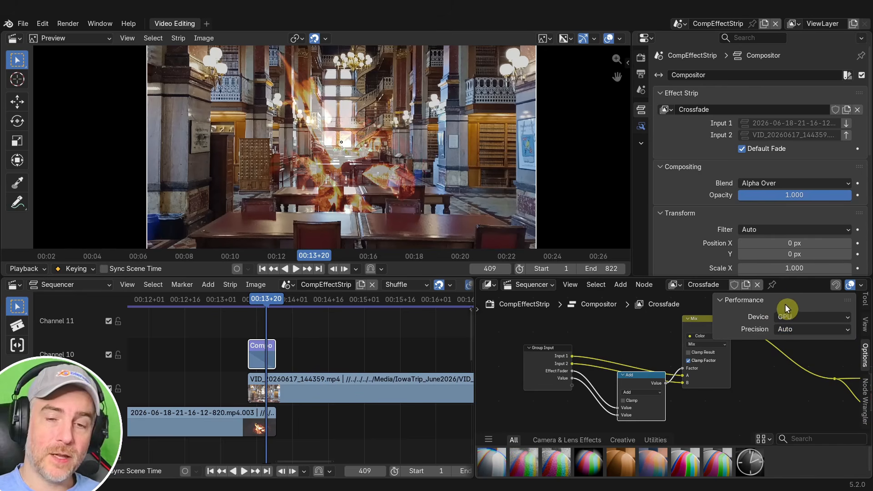
{"action": "left_click", "coordinate": [737, 301]}
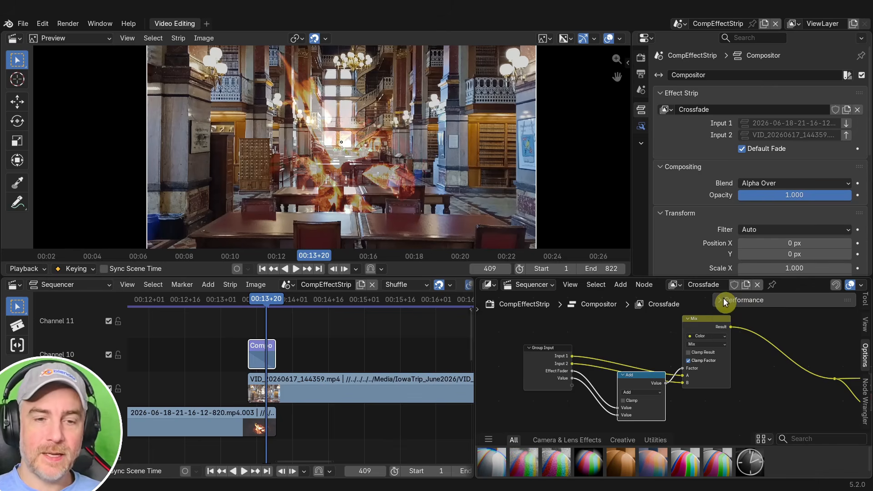
{"action": "left_click", "coordinate": [532, 285]}
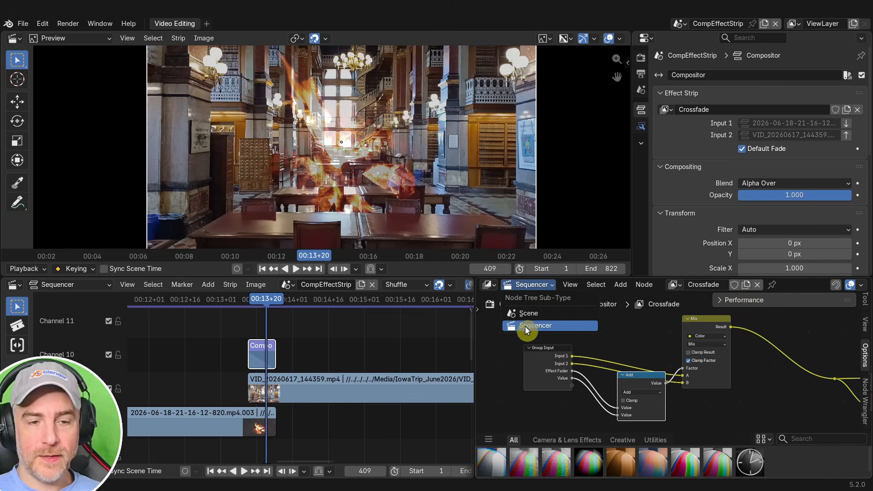
{"action": "left_click", "coordinate": [541, 325]}
{"action": "left_click", "coordinate": [711, 300]}
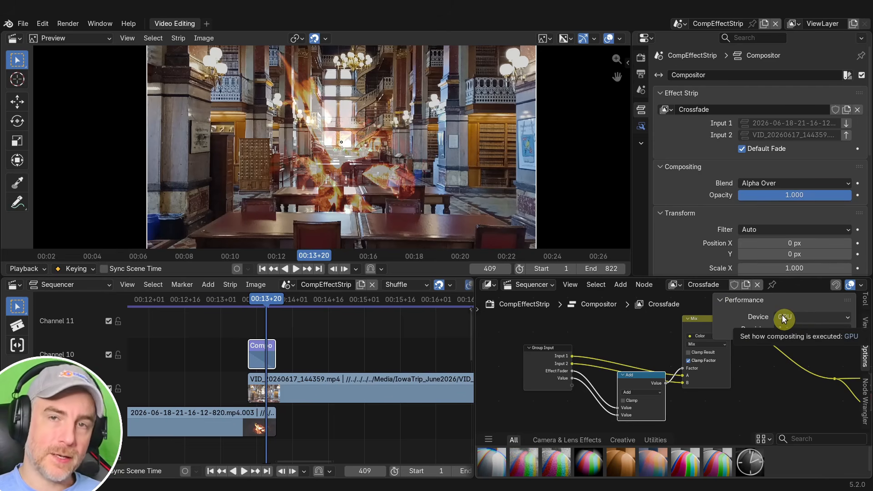
- Delete the Add node that feeds the Mix node's Factor in the Crossfade node tree
{"action": "left_click_drag", "start_coordinate": [633, 374], "coordinate": [628, 385]}
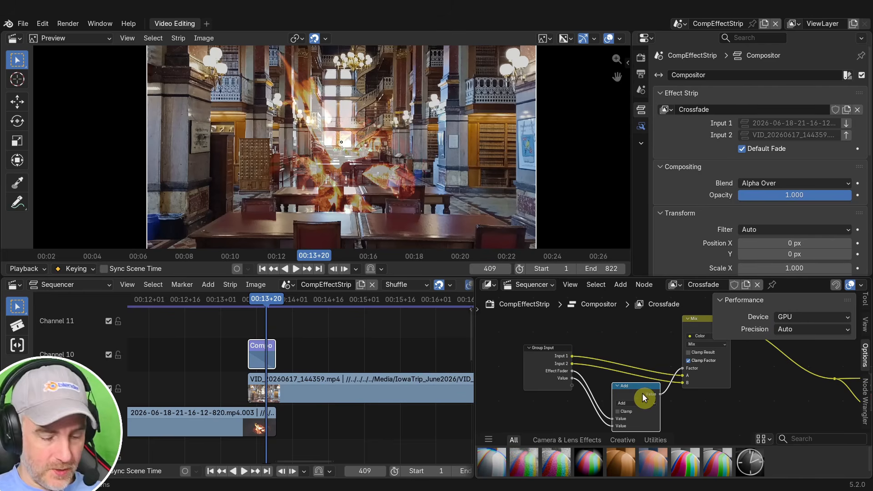
{"action": "key", "text": "x"}
{"action": "scroll", "coordinate": [576, 380], "scroll_direction": "down", "scroll_amount": 1}
{"action": "scroll", "coordinate": [574, 383], "scroll_direction": "up", "scroll_amount": 4}
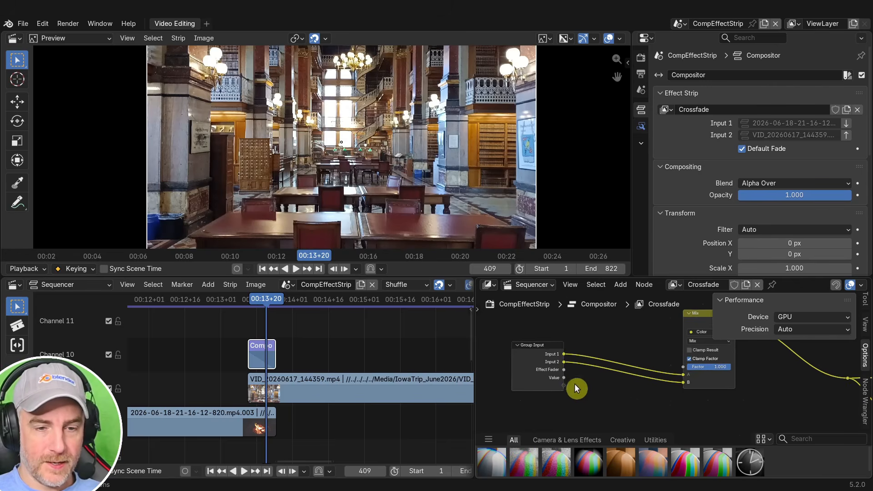
- Remove the Value input socket from the Crossfade node group
{"action": "left_click", "coordinate": [534, 379]}
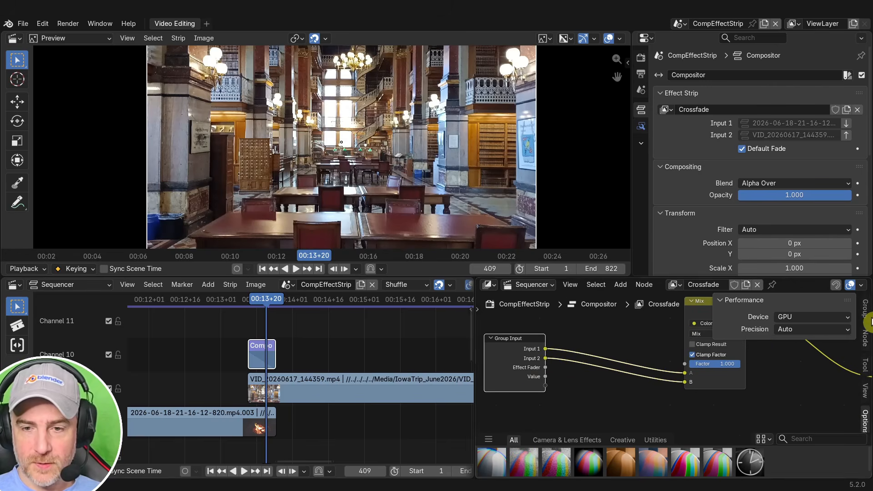
{"action": "left_click", "coordinate": [865, 309]}
{"action": "scroll", "coordinate": [796, 357], "scroll_direction": "down", "scroll_amount": 5}
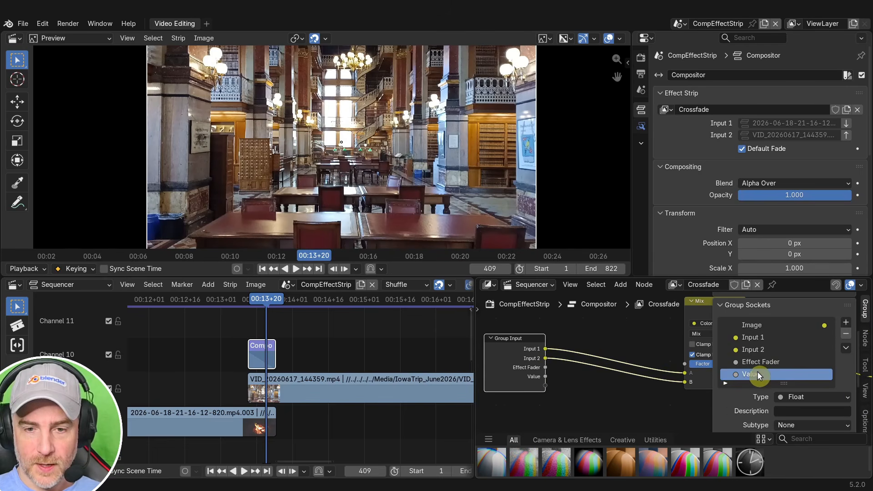
{"action": "left_click", "coordinate": [846, 335]}
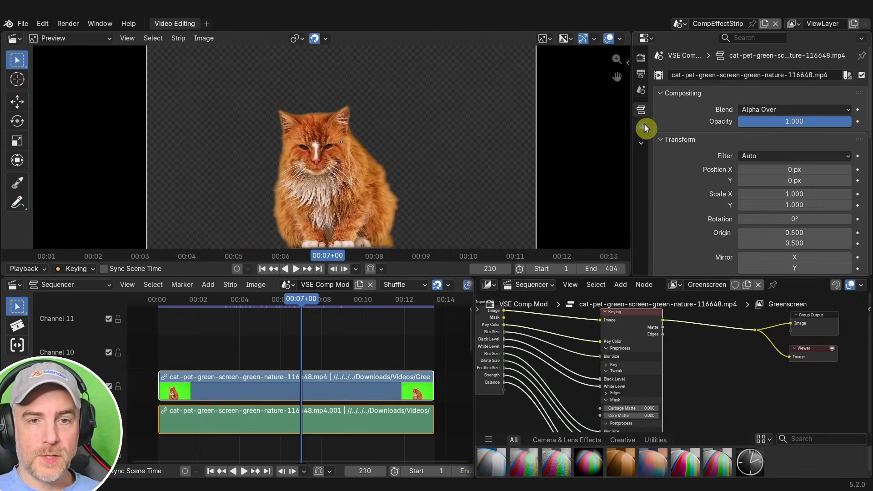
- Turn off Show Node Group for the Compositor modifier on the cat green-screen strip
{"action": "left_click", "coordinate": [643, 126]}
{"action": "left_click", "coordinate": [660, 93]}
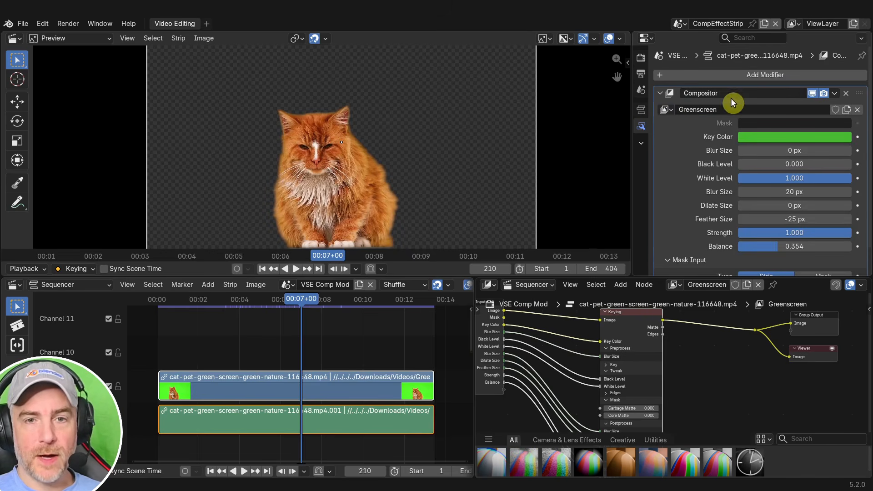
{"action": "left_click", "coordinate": [836, 94]}
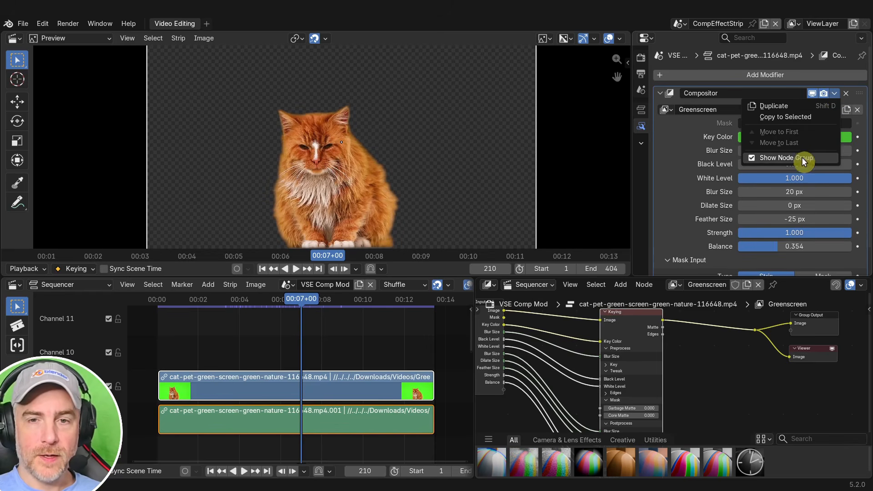
{"action": "left_click", "coordinate": [801, 158]}
{"action": "left_click", "coordinate": [835, 94]}
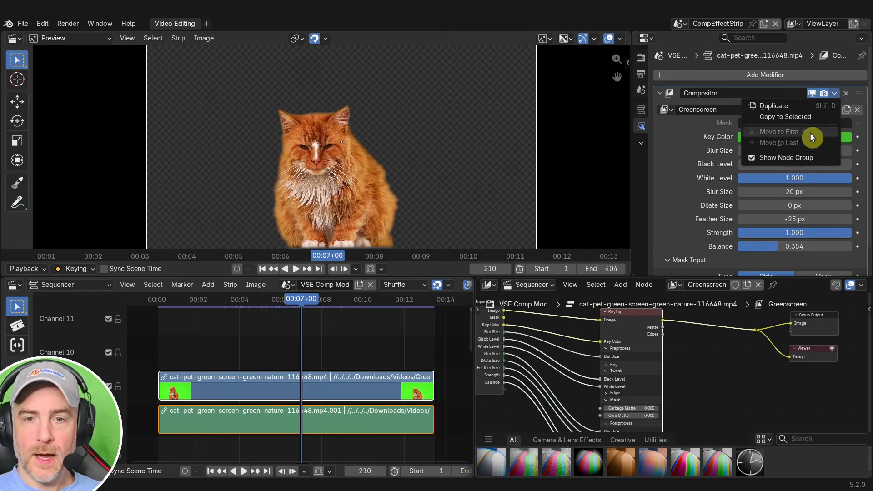
{"action": "left_click", "coordinate": [835, 93]}
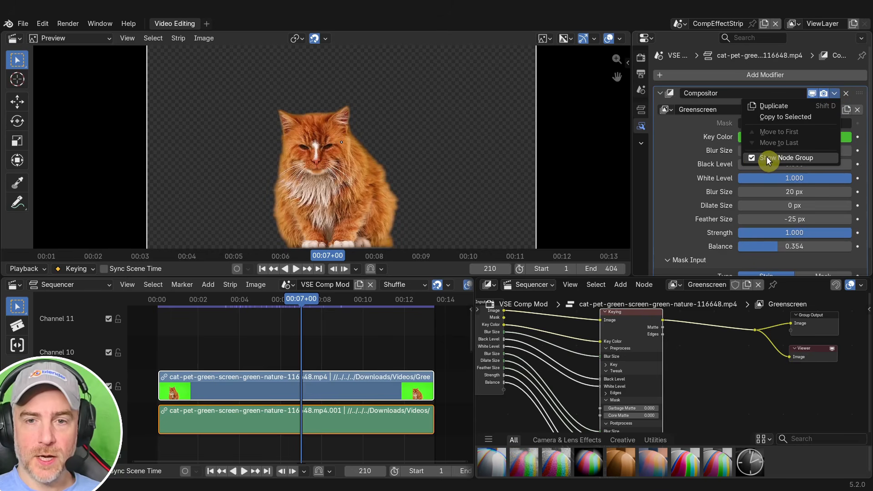
{"action": "left_click", "coordinate": [755, 158]}
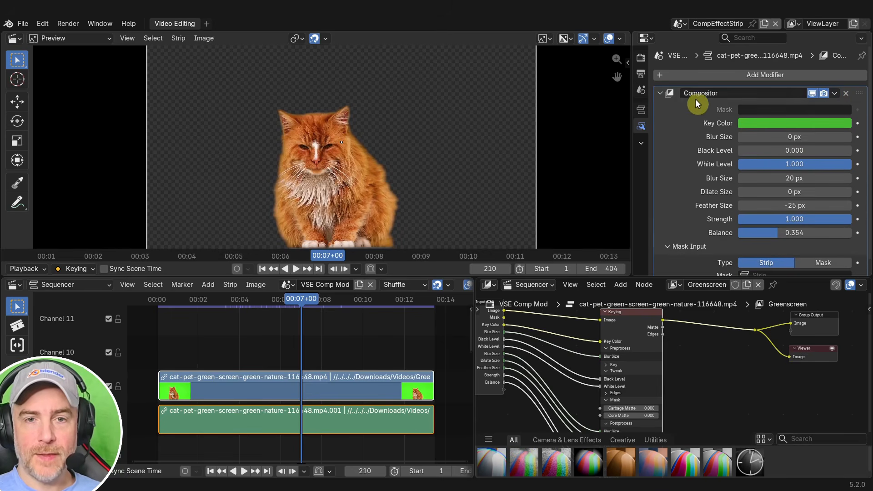
- Rename the cat strip's Compositor modifier to Greenscreen
{"action": "double_click", "coordinate": [736, 89]}
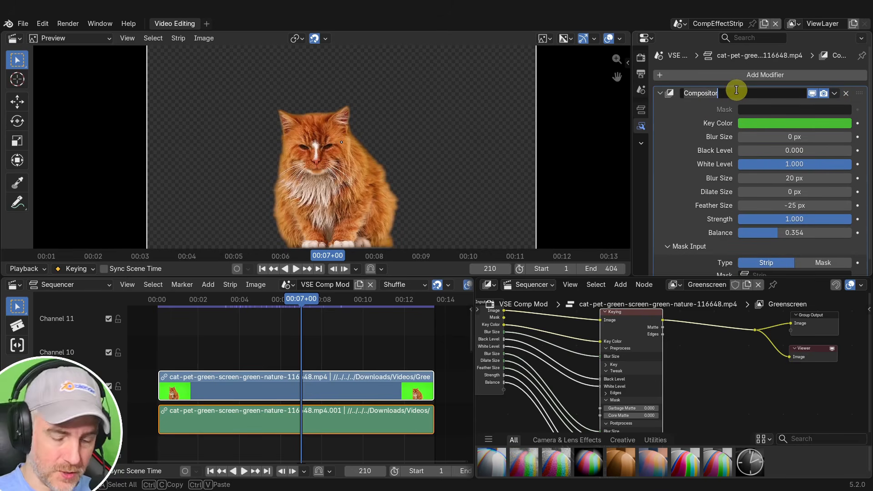
{"action": "type", "text": "Greens"}
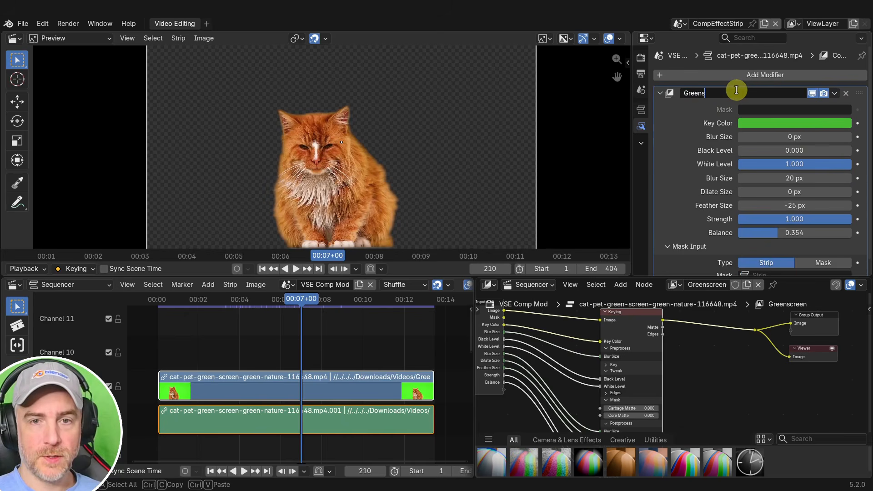
{"action": "type", "text": "creen"}
{"action": "key", "text": "Return"}
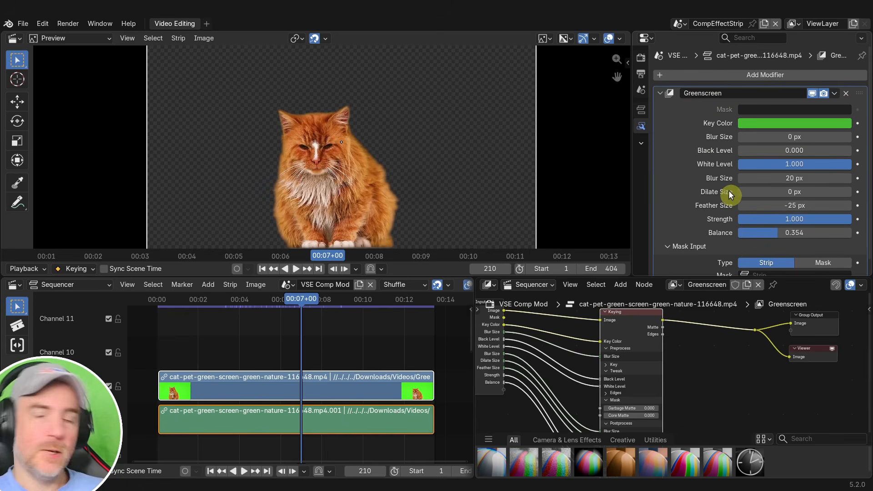
{"action": "scroll", "coordinate": [729, 195], "scroll_direction": "down", "scroll_amount": 1}
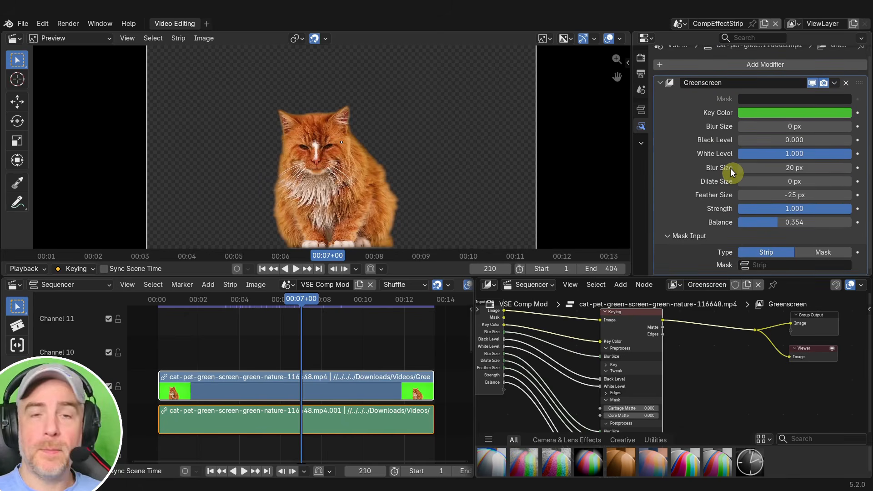
{"action": "scroll", "coordinate": [720, 177], "scroll_direction": "up", "scroll_amount": 1}
{"action": "scroll", "coordinate": [719, 180], "scroll_direction": "down", "scroll_amount": 1}
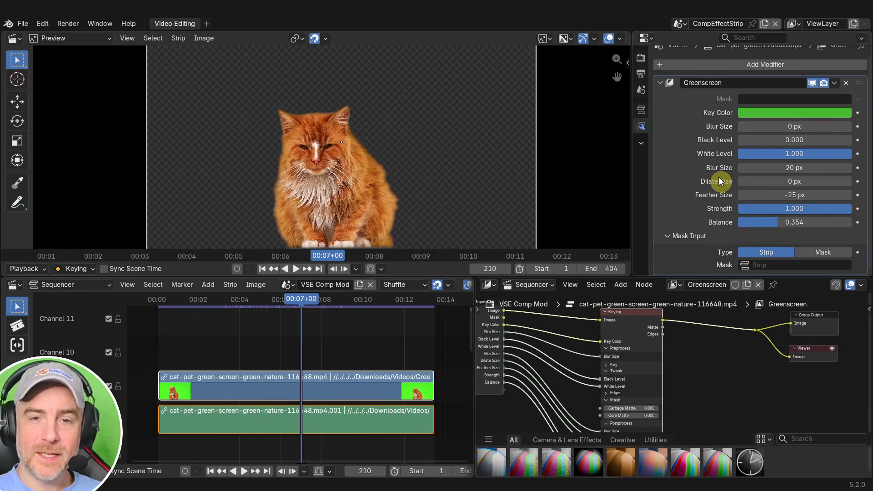
{"action": "scroll", "coordinate": [719, 180], "scroll_direction": "up", "scroll_amount": 1}
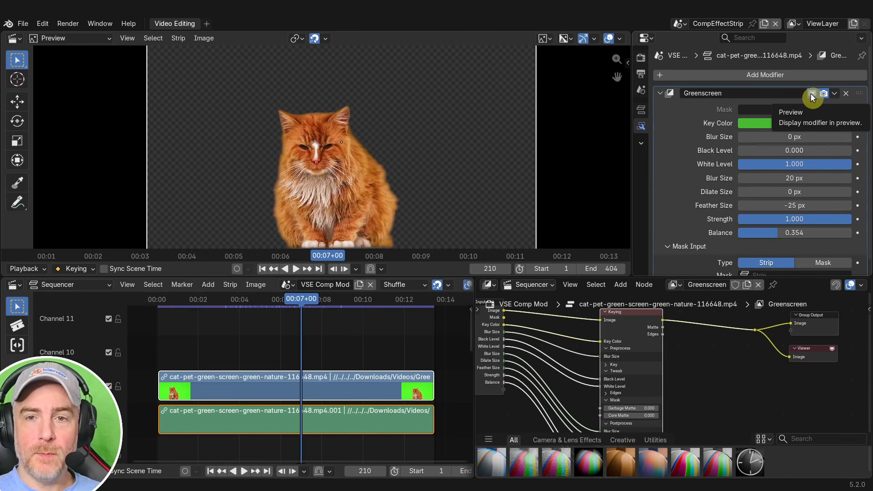
- Inspect the clip with the Greenscreen modifier's preview display disabled, scrubbing to frame 205, and enable the display again
{"action": "left_click", "coordinate": [812, 95]}
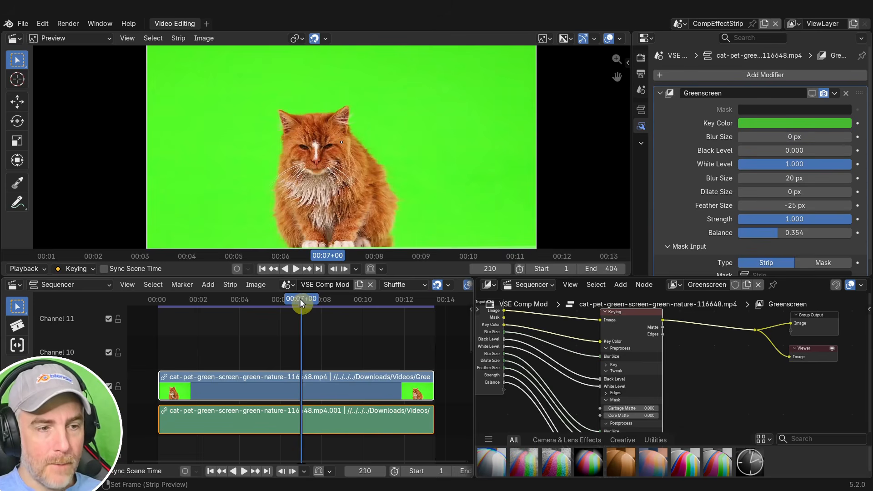
{"action": "mouse_move", "coordinate": [299, 299]}
{"action": "left_mouse_down"}
{"action": "mouse_move", "coordinate": [307, 300]}
{"action": "mouse_move", "coordinate": [297, 299]}
{"action": "left_mouse_up"}
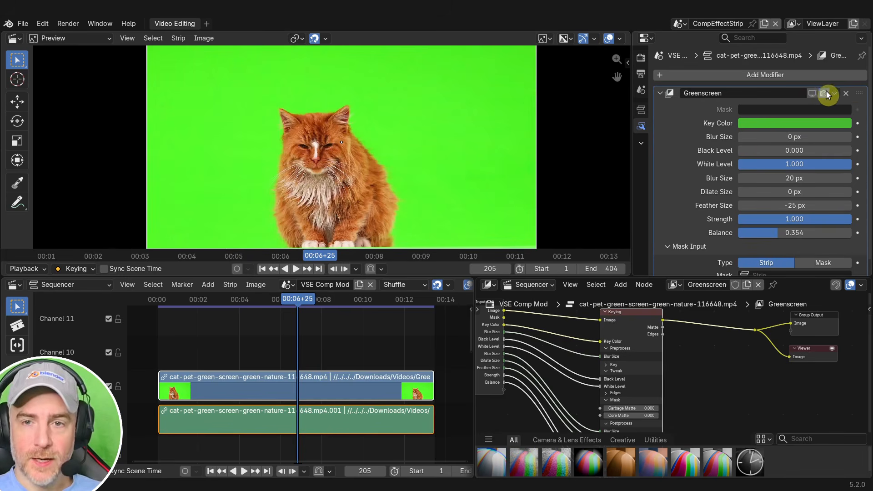
{"action": "left_click", "coordinate": [813, 93]}
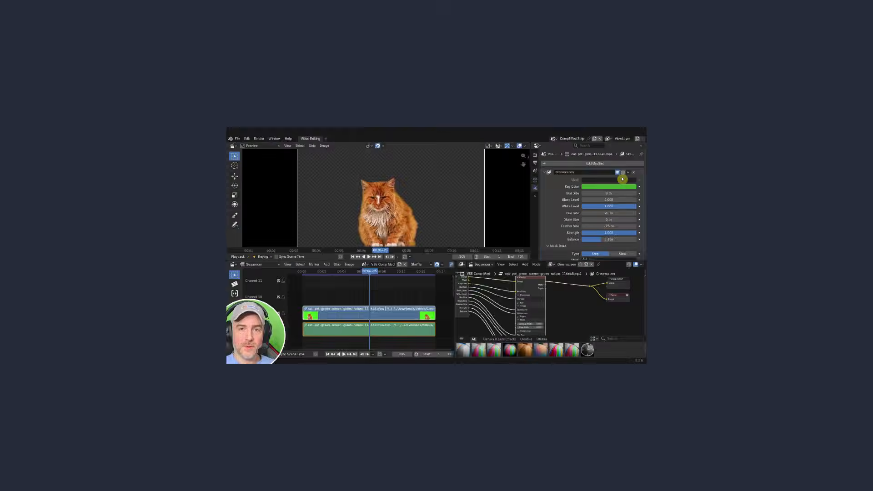
- Collapse the Greenscreen modifier's settings
{"action": "scroll", "coordinate": [695, 165], "scroll_direction": "down", "scroll_amount": 1}
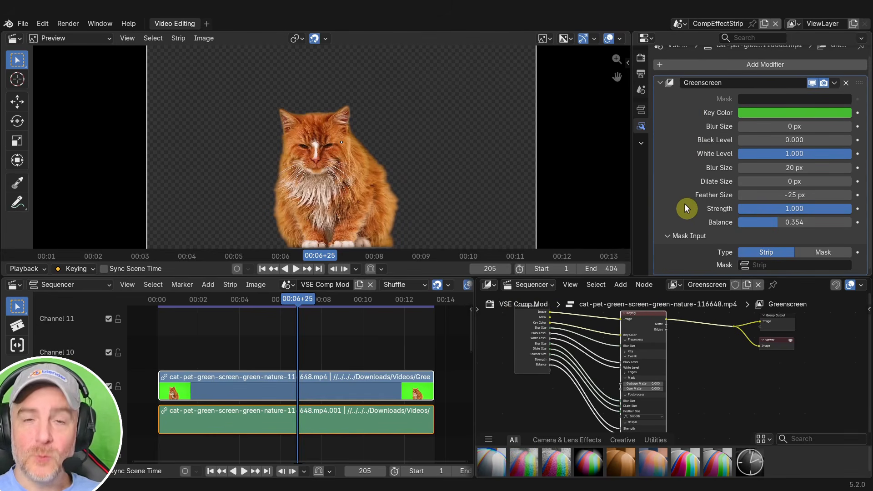
{"action": "left_click", "coordinate": [658, 84]}
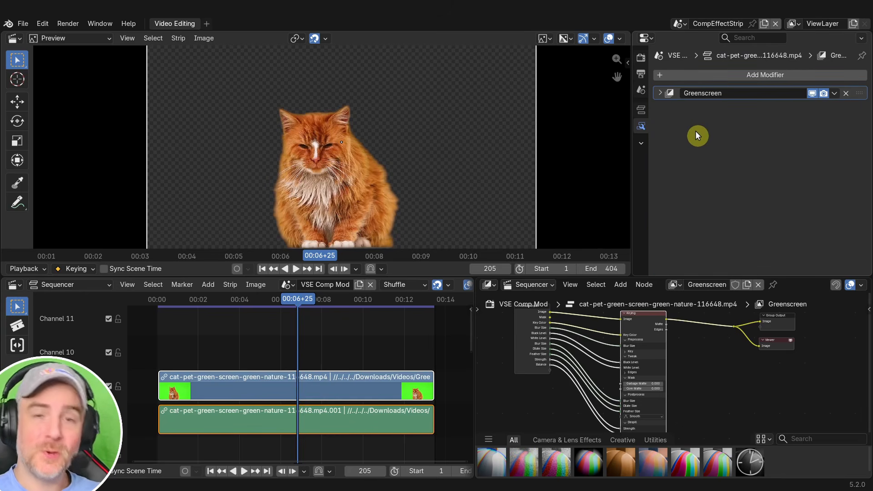
- Add a Vignette modifier from Camera & Lens Effects to the cat green-screen strip
{"action": "left_click", "coordinate": [716, 73]}
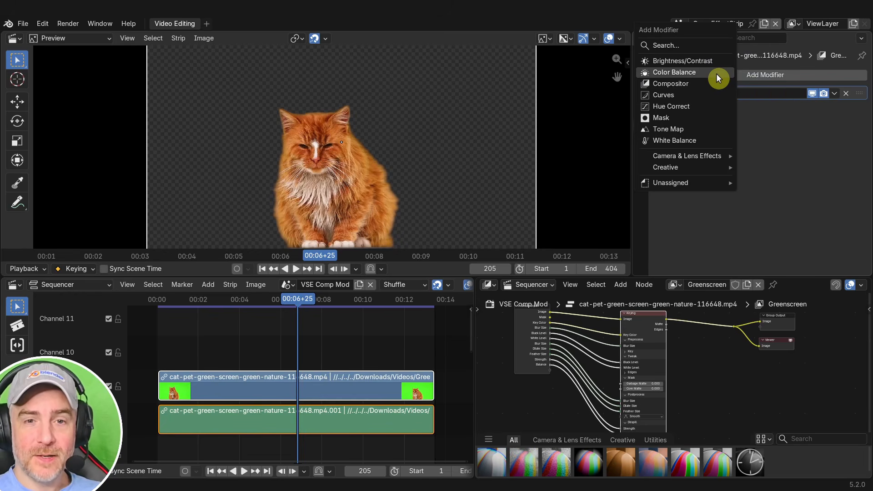
{"action": "mouse_move", "coordinate": [677, 158]}
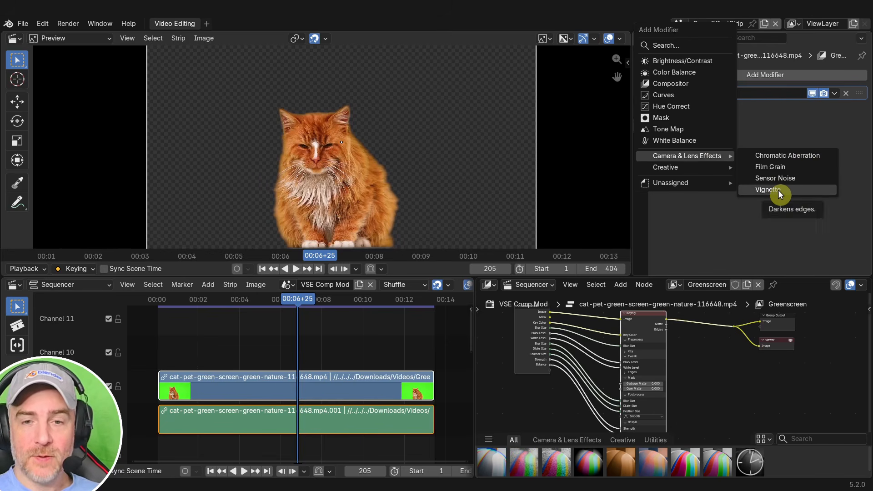
{"action": "left_click", "coordinate": [778, 190]}
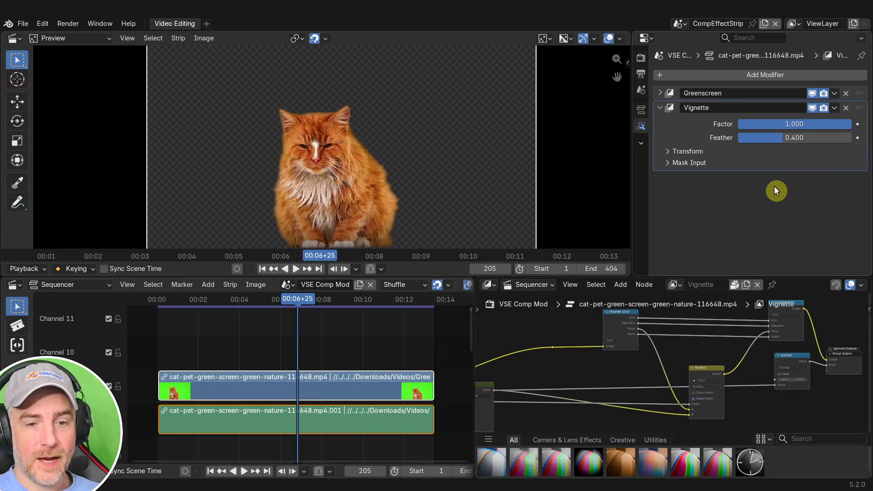
- Turn on Show Node Group for the Vignette modifier, glance at the Greenscreen modifier's settings, and turn the option off again
{"action": "left_click", "coordinate": [836, 108]}
{"action": "left_click", "coordinate": [811, 172]}
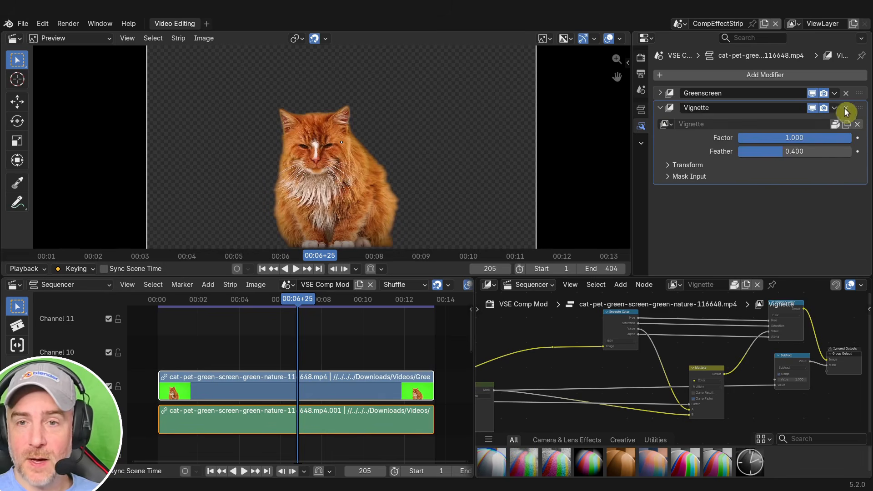
{"action": "left_click", "coordinate": [660, 93]}
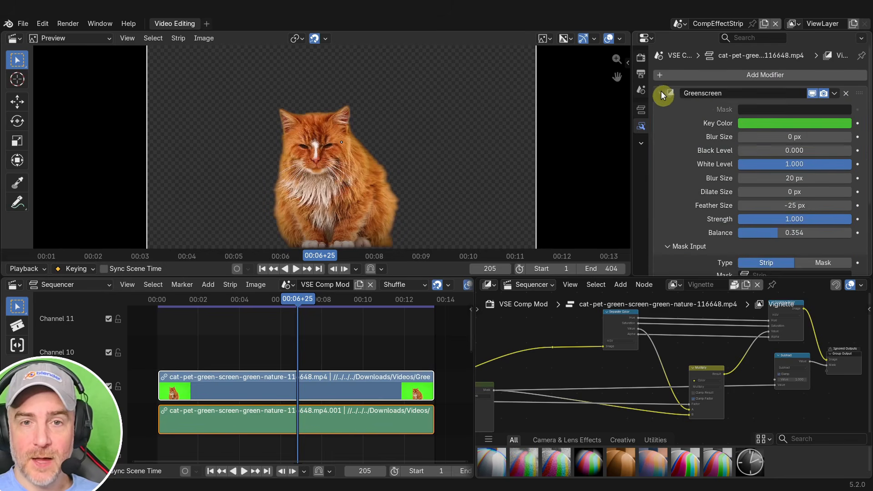
{"action": "left_click", "coordinate": [660, 93]}
{"action": "left_click", "coordinate": [834, 108]}
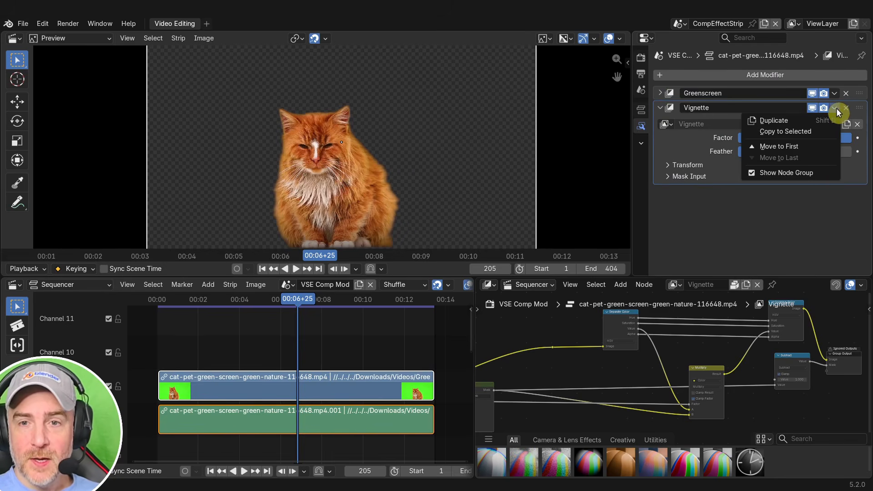
{"action": "left_click", "coordinate": [803, 174]}
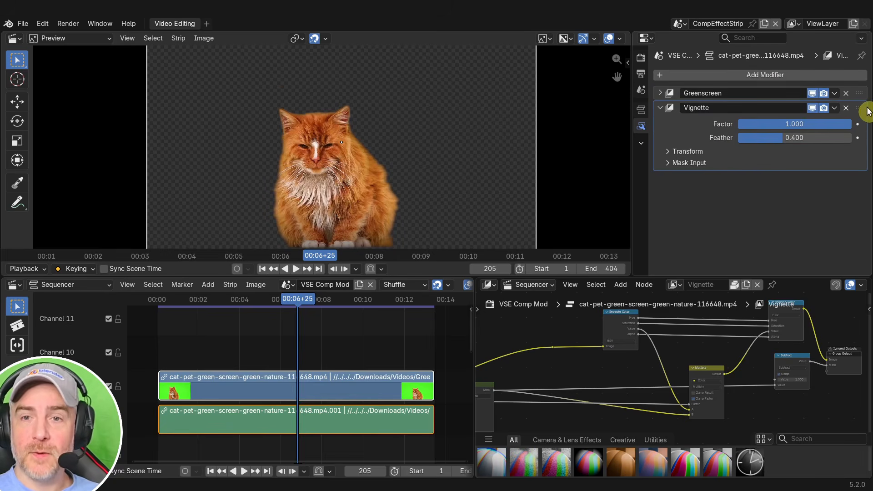
- Move the Vignette modifier above Greenscreen and set its Factor to about 0.877 and Feather to about 0.396
{"action": "left_click_drag", "start_coordinate": [861, 109], "coordinate": [860, 85]}
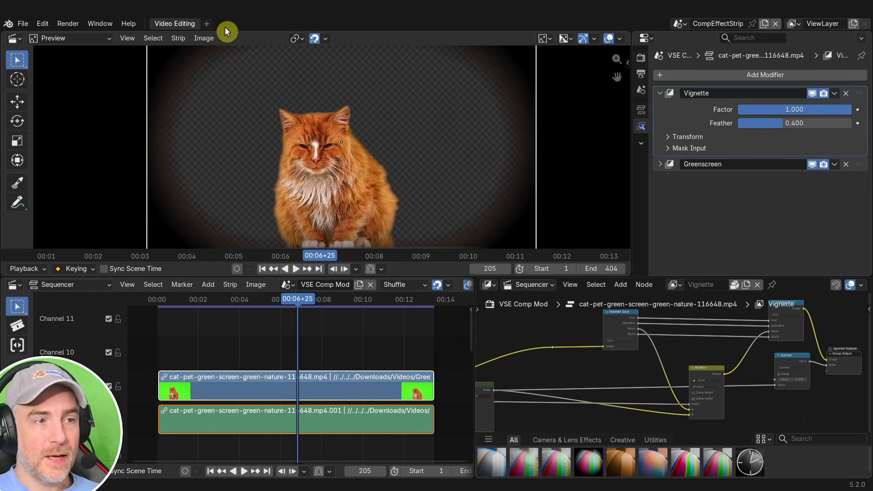
{"action": "left_click_drag", "start_coordinate": [798, 122], "coordinate": [838, 110]}
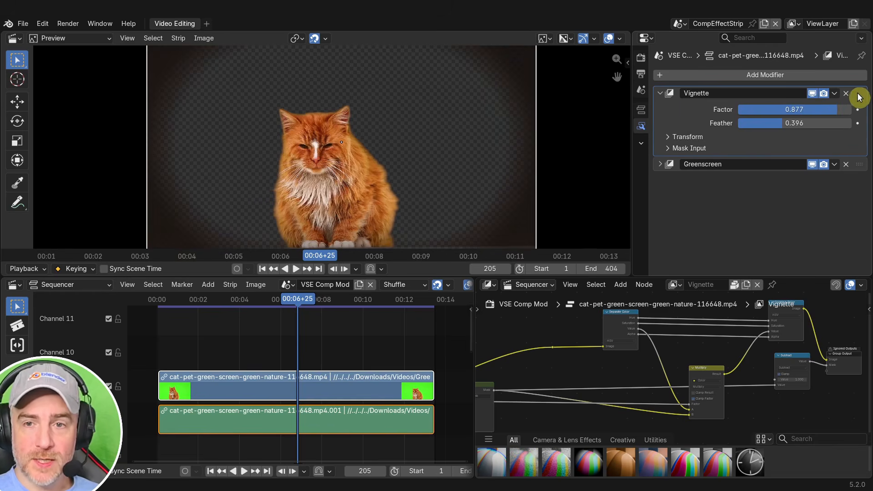
- Compare the node trees of the Greenscreen and Vignette modifiers, examining the Vignette tree's Group Input node
{"action": "left_click", "coordinate": [862, 164]}
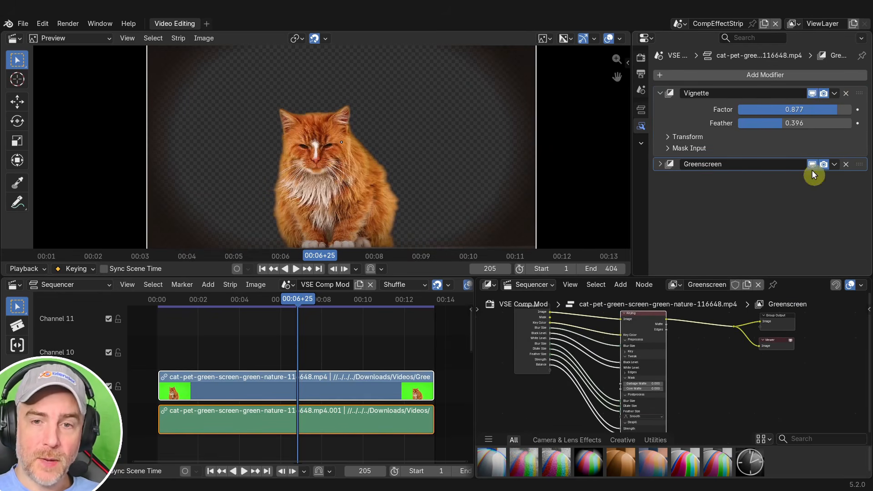
{"action": "left_click", "coordinate": [859, 95]}
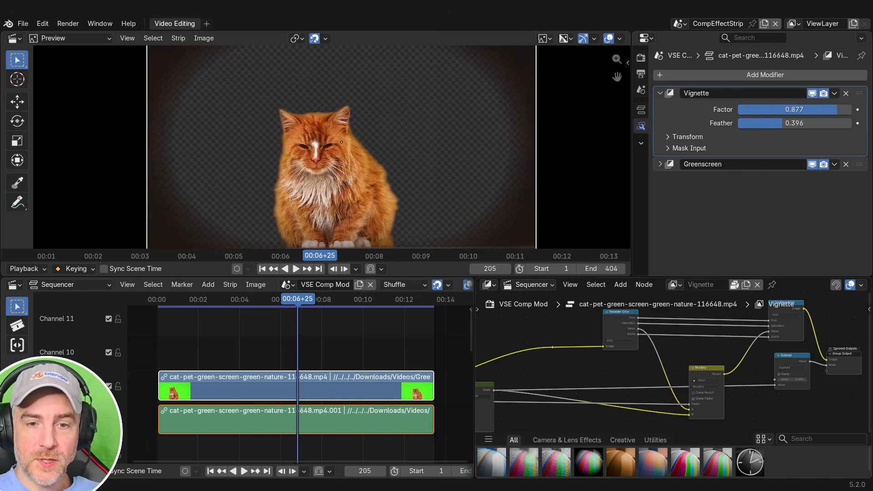
{"action": "scroll", "coordinate": [651, 353], "scroll_direction": "down", "scroll_amount": 4}
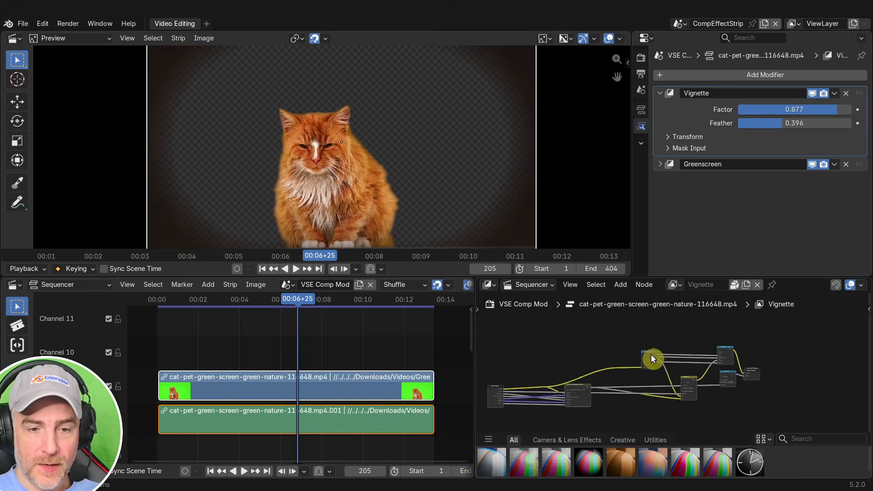
{"action": "mouse_move", "coordinate": [615, 335]}
{"action": "middle_mouse_down"}
{"action": "mouse_move", "coordinate": [626, 369]}
{"action": "mouse_move", "coordinate": [623, 331]}
{"action": "middle_mouse_up"}
{"action": "scroll", "coordinate": [622, 335], "scroll_direction": "up", "scroll_amount": 7}
{"action": "middle_click_drag", "start_coordinate": [570, 348], "coordinate": [627, 323]}
{"action": "left_click", "coordinate": [541, 347]}
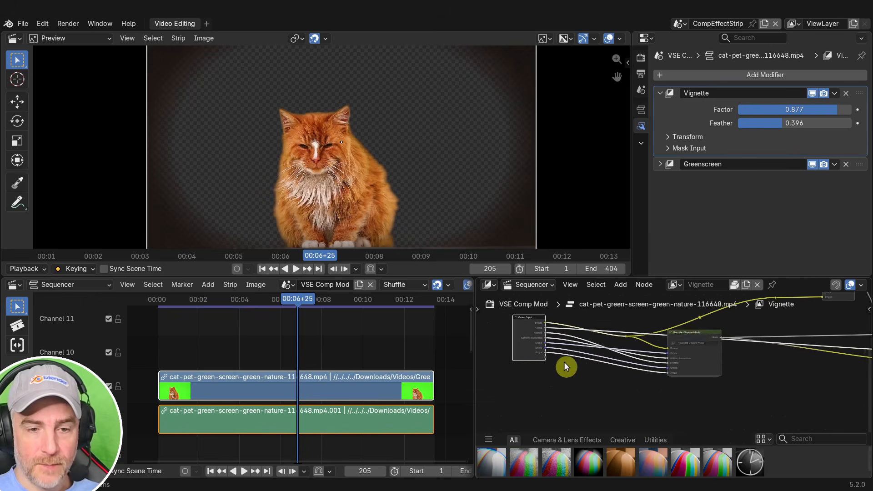
{"action": "middle_click_drag", "start_coordinate": [564, 364], "coordinate": [617, 388]}
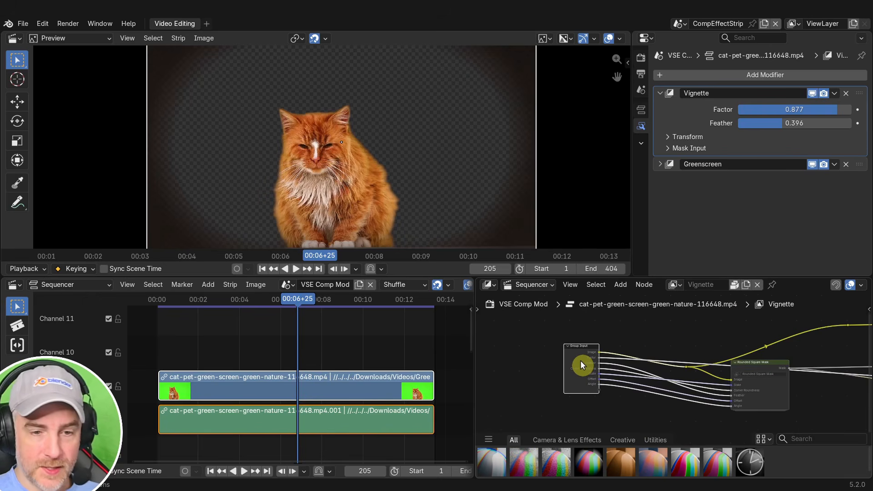
{"action": "left_click", "coordinate": [578, 340]}
- Look inside the Rounded Square Mask node group and return to an overview of the Vignette node tree
{"action": "middle_click_drag", "start_coordinate": [731, 350], "coordinate": [575, 353]}
{"action": "left_click", "coordinate": [628, 351]}
{"action": "key", "text": "Tab"}
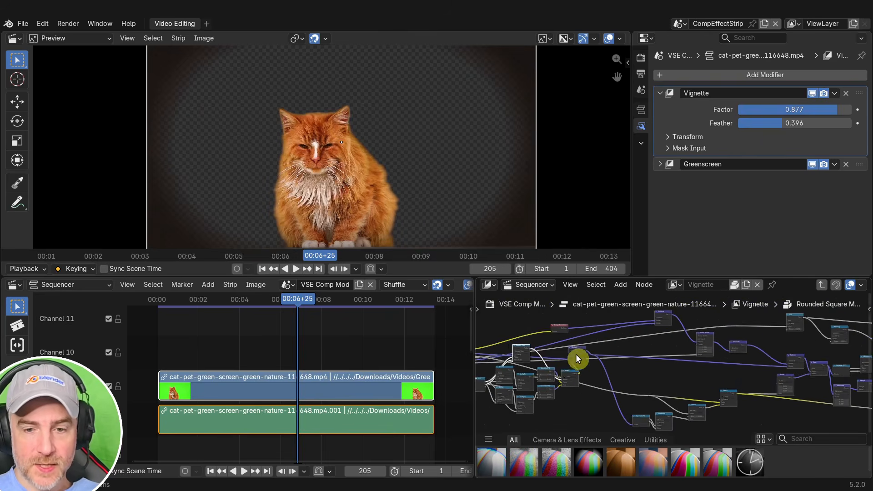
{"action": "middle_click_drag", "start_coordinate": [673, 386], "coordinate": [615, 372]}
{"action": "scroll", "coordinate": [677, 366], "scroll_direction": "down", "scroll_amount": 3}
{"action": "middle_click_drag", "start_coordinate": [688, 364], "coordinate": [765, 370]}
{"action": "key", "text": "Tab"}
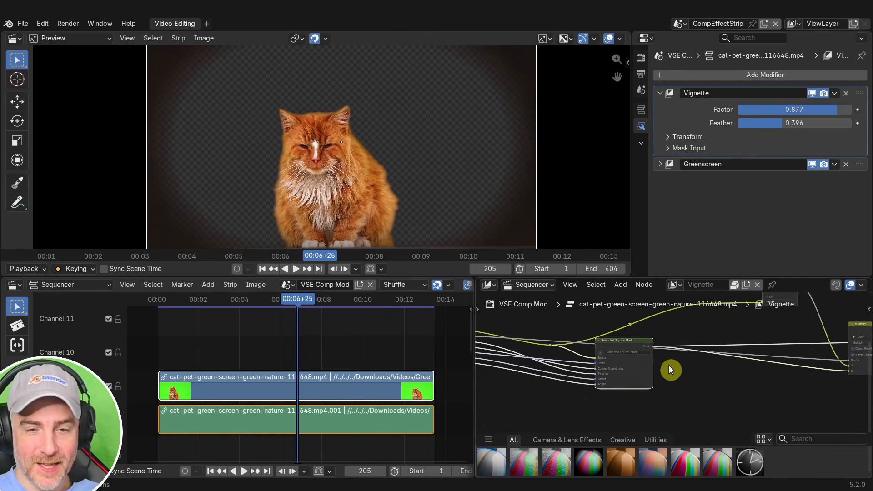
{"action": "middle_click_drag", "start_coordinate": [692, 379], "coordinate": [669, 399]}
{"action": "scroll", "coordinate": [679, 386], "scroll_direction": "down", "scroll_amount": 2}
{"action": "scroll", "coordinate": [689, 373], "scroll_direction": "up", "scroll_amount": 3}
{"action": "middle_click_drag", "start_coordinate": [724, 362], "coordinate": [645, 402]}
{"action": "key", "text": "Home"}
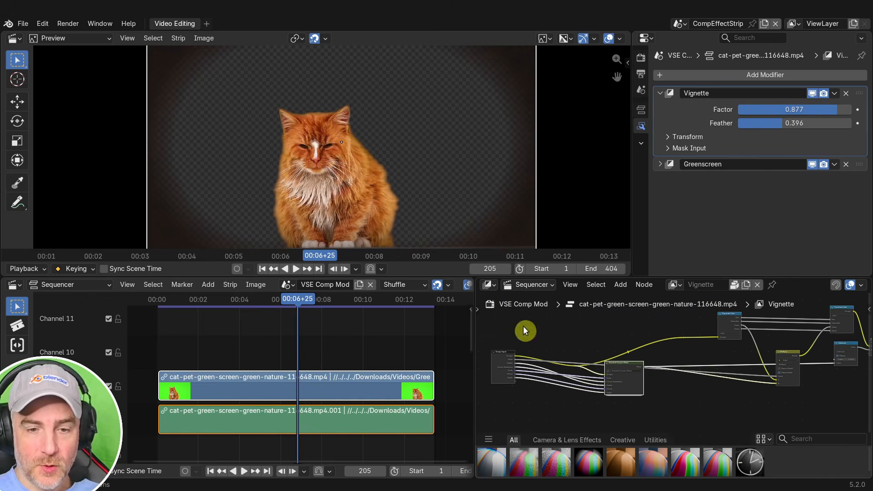
- Compare the Vignette tree's Group Input sockets with the modifier's settings, expanding its Transform and Mask Input sections
{"action": "scroll", "coordinate": [685, 366], "scroll_direction": "up", "scroll_amount": 1}
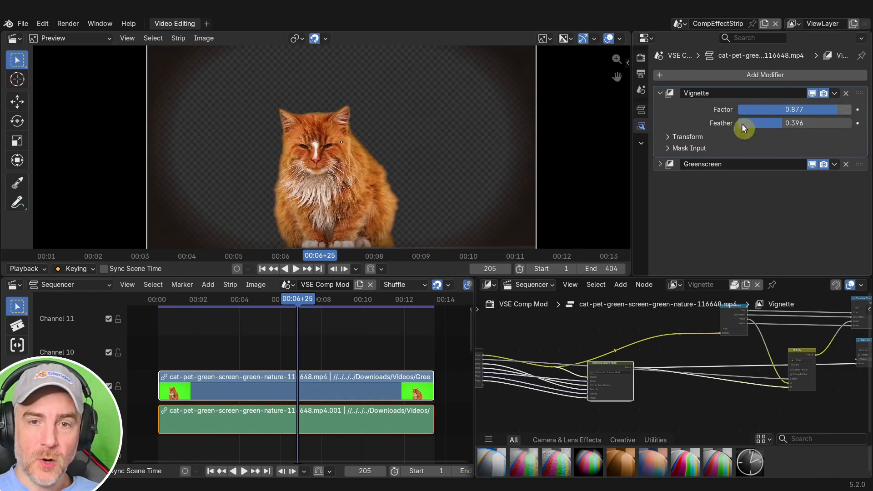
{"action": "middle_click_drag", "start_coordinate": [611, 365], "coordinate": [691, 402]}
{"action": "scroll", "coordinate": [593, 362], "scroll_direction": "up", "scroll_amount": 8}
{"action": "scroll", "coordinate": [691, 402], "scroll_direction": "up", "scroll_amount": 3}
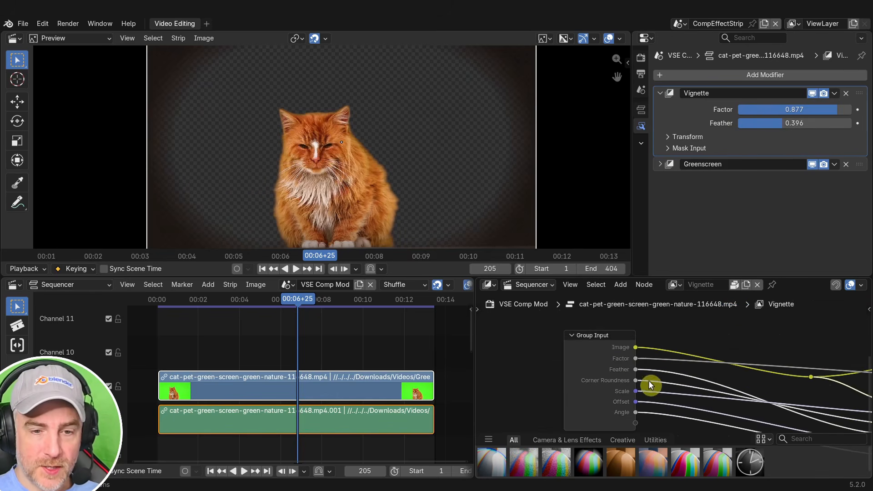
{"action": "left_click_drag", "start_coordinate": [589, 338], "coordinate": [584, 337]}
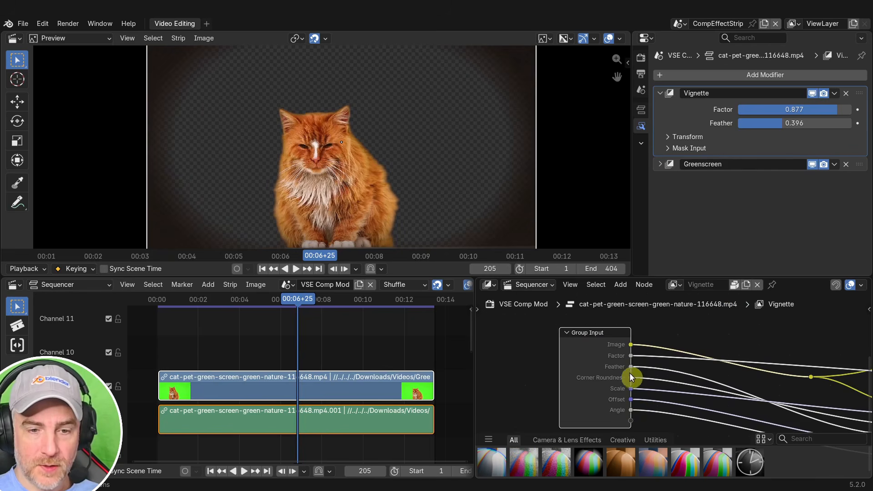
{"action": "left_click", "coordinate": [675, 137]}
{"action": "left_click", "coordinate": [675, 232]}
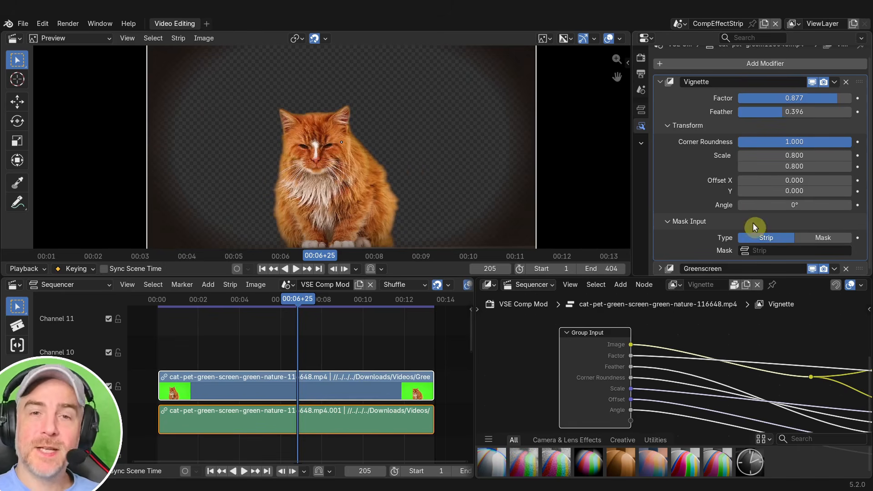
- Add a second Greenscreen modifier to the cat strip from the unassigned, non-asset node groups
{"action": "left_click", "coordinate": [694, 64]}
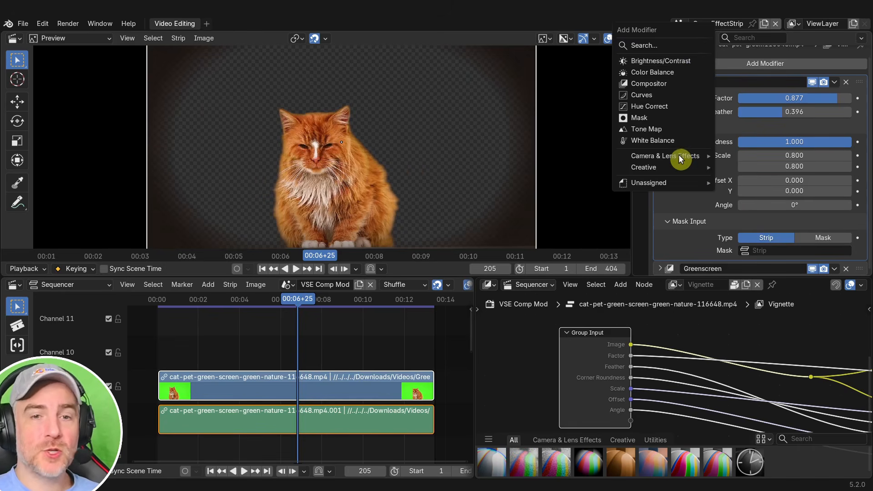
{"action": "mouse_move", "coordinate": [672, 160]}
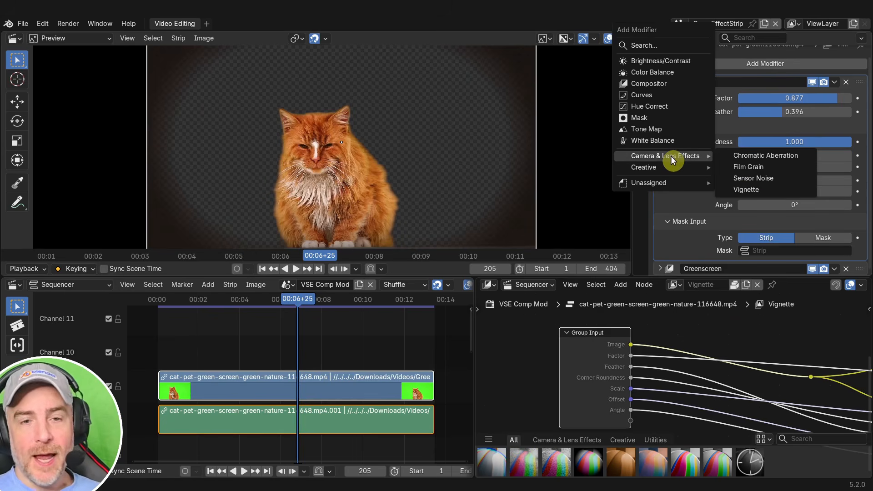
{"action": "mouse_move", "coordinate": [654, 184]}
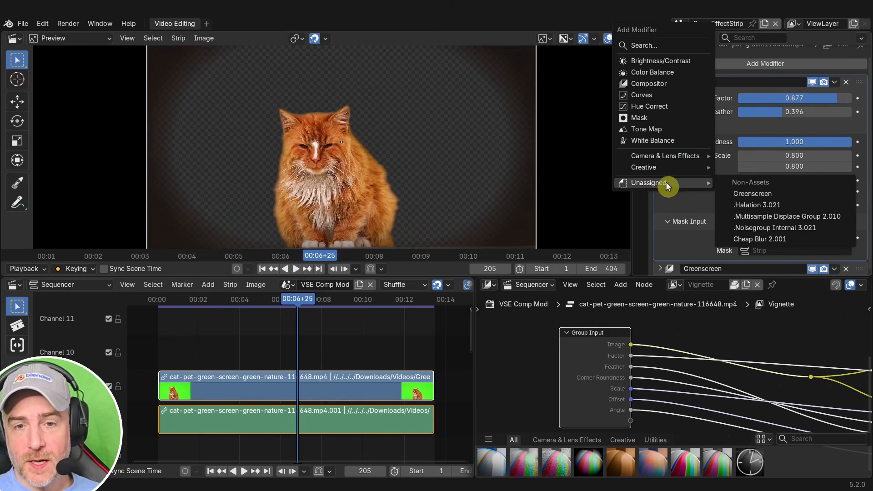
{"action": "left_click", "coordinate": [772, 200]}
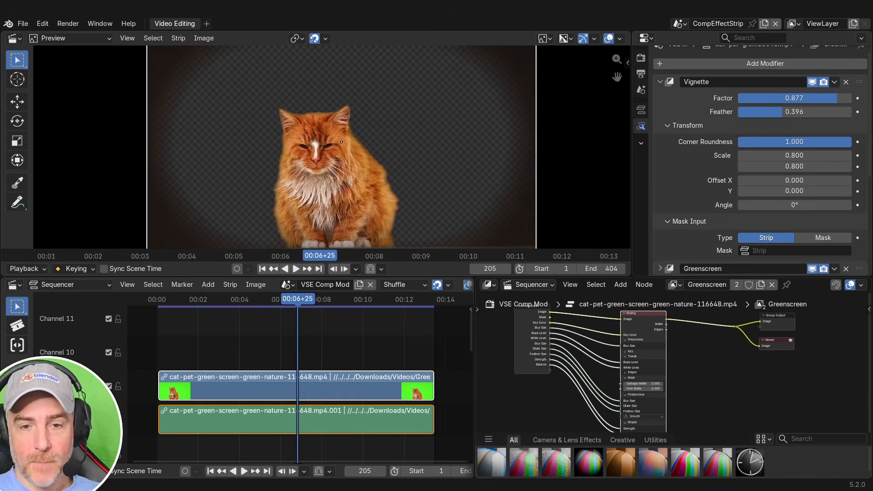
- Check the unassigned node groups offered as modifiers, and remove the Vignette modifier from the cat strip
{"action": "left_click", "coordinate": [681, 63]}
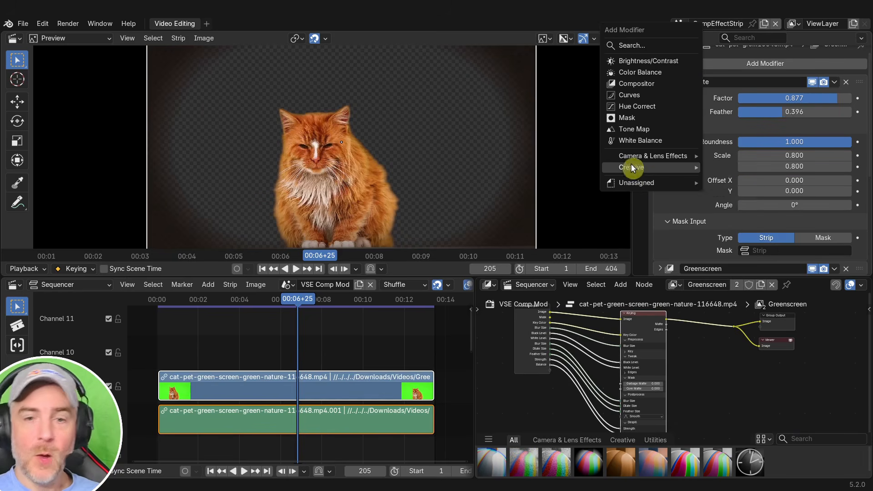
{"action": "mouse_move", "coordinate": [677, 187]}
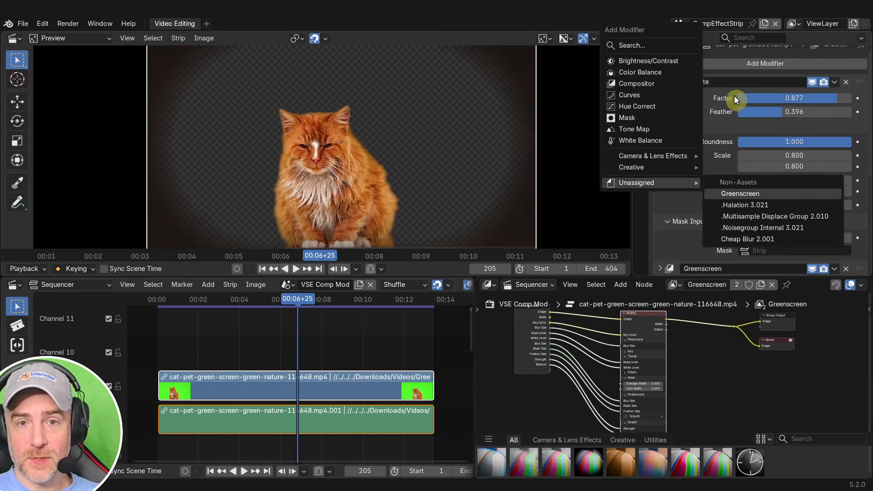
{"action": "left_click", "coordinate": [845, 85]}
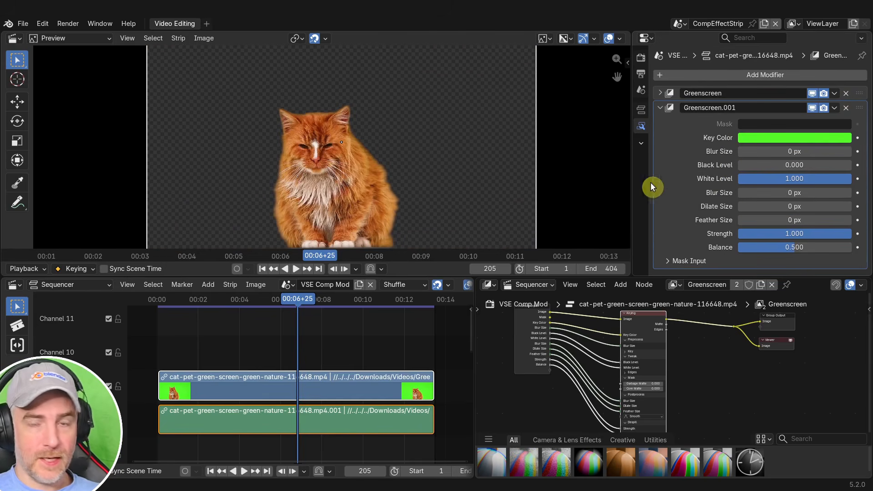
- Split the cat video and audio strips at frame 205 and delete both Greenscreen modifiers from the second video part
{"action": "key", "text": "k"}
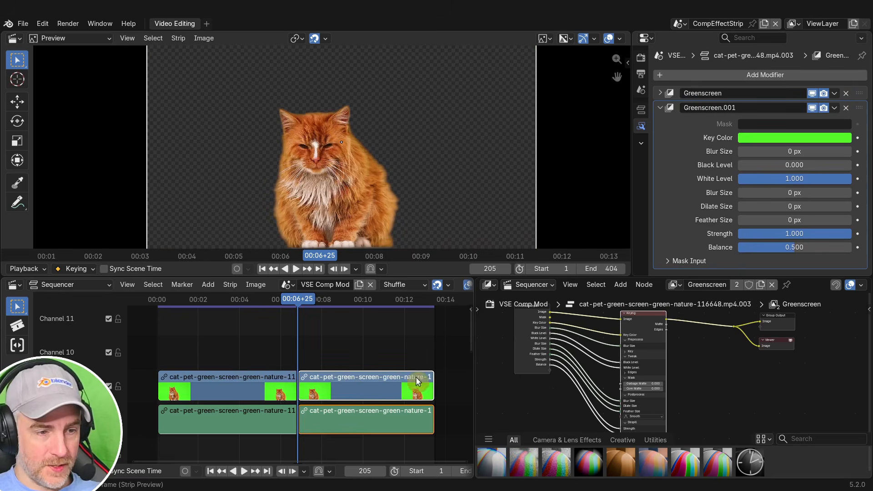
{"action": "left_click", "coordinate": [846, 107]}
{"action": "left_click", "coordinate": [846, 93]}
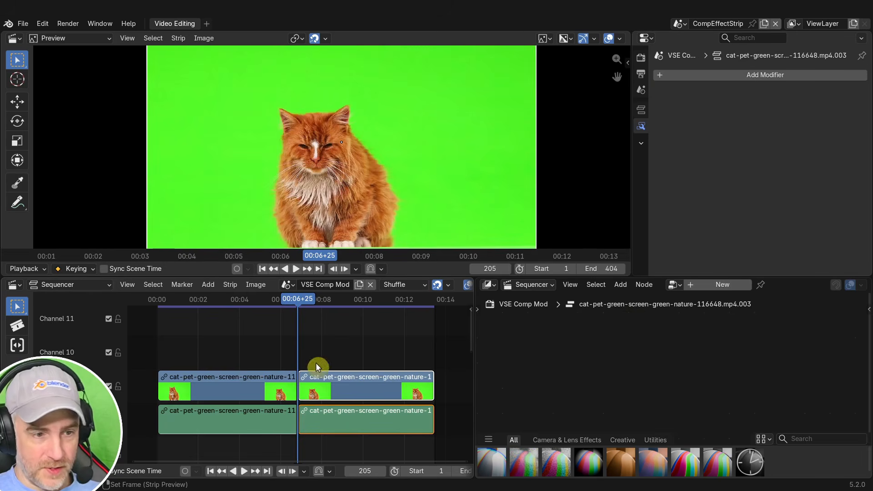
- Add the unassigned Greenscreen node group as a modifier on the second cat video part, and delete it again
{"action": "left_click", "coordinate": [746, 74]}
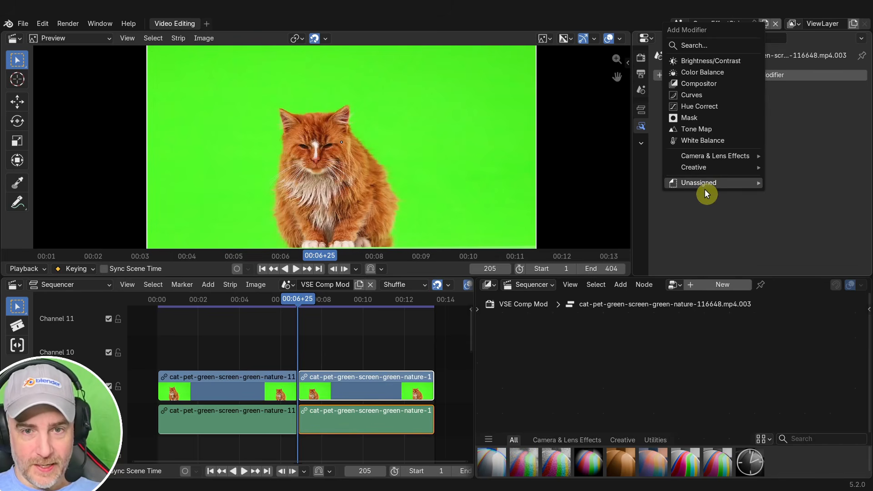
{"action": "mouse_move", "coordinate": [705, 184]}
{"action": "left_click", "coordinate": [569, 194]}
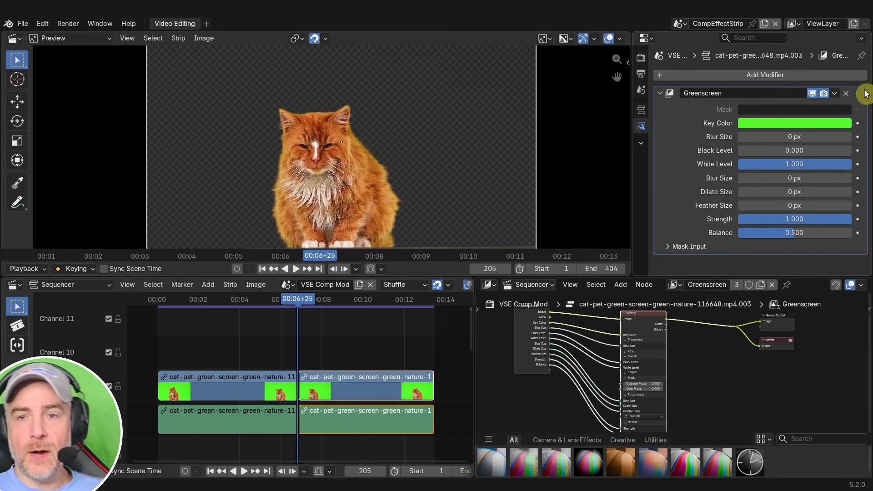
{"action": "left_click", "coordinate": [846, 92]}
- Add a Compositor modifier to the second cat video part and assign the Greenscreen node group to it
{"action": "left_click", "coordinate": [766, 76]}
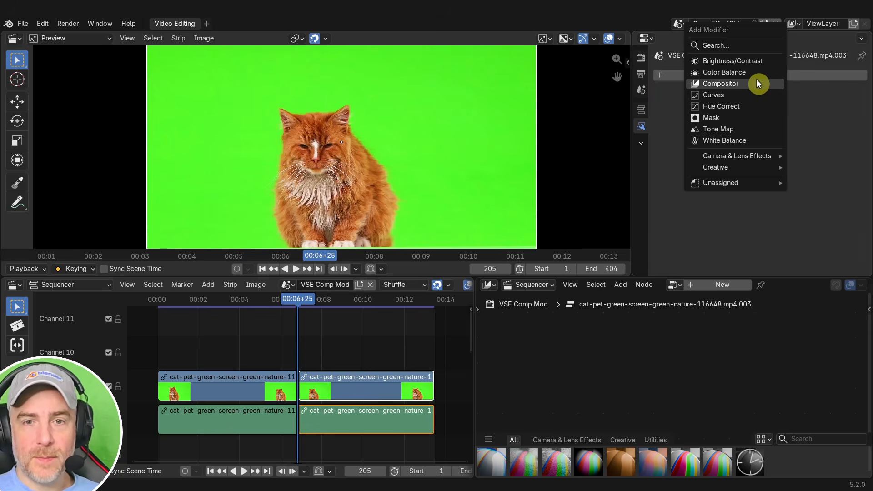
{"action": "left_click", "coordinate": [727, 84]}
{"action": "left_click", "coordinate": [665, 110]}
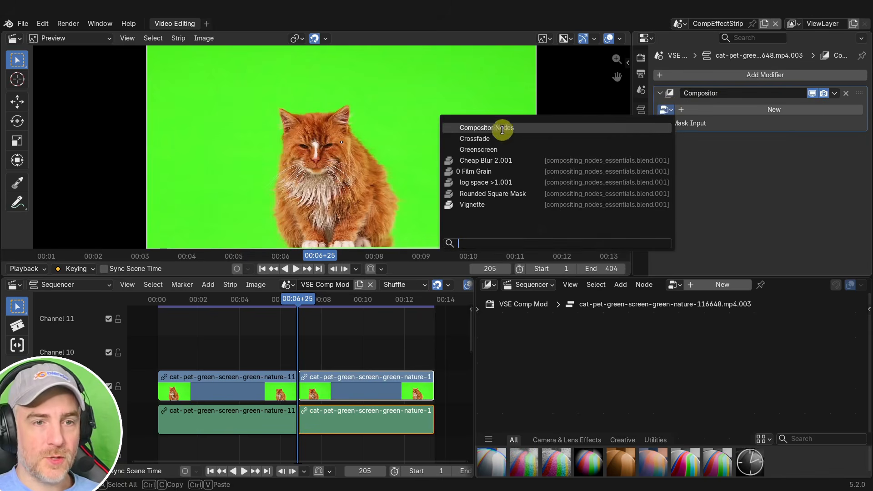
{"action": "left_click", "coordinate": [479, 149]}
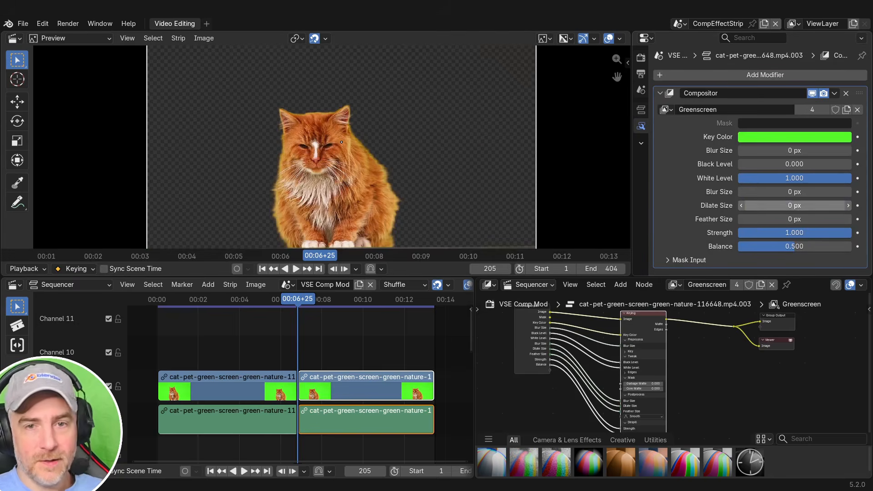
- Replace the Compositor modifier on the second cat video part with the unassigned Greenscreen node group as a modifier
{"action": "left_click", "coordinate": [847, 93]}
{"action": "left_click", "coordinate": [765, 75]}
{"action": "mouse_move", "coordinate": [700, 184]}
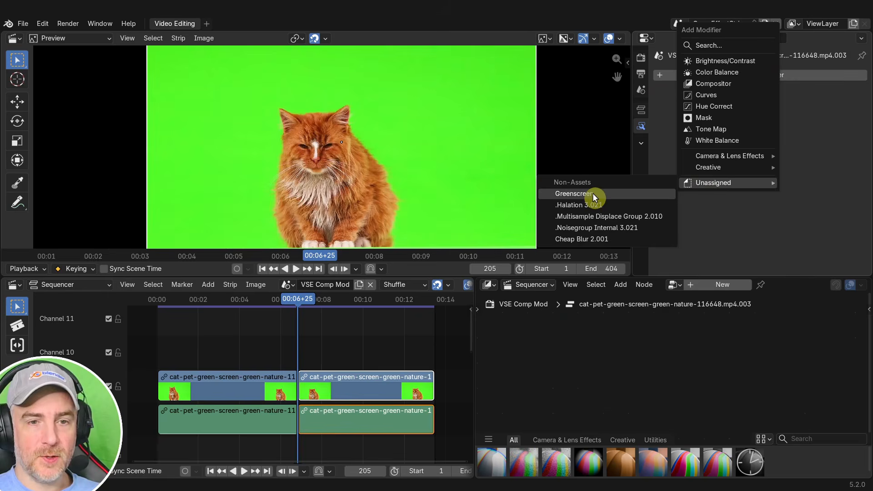
{"action": "left_click", "coordinate": [593, 193]}
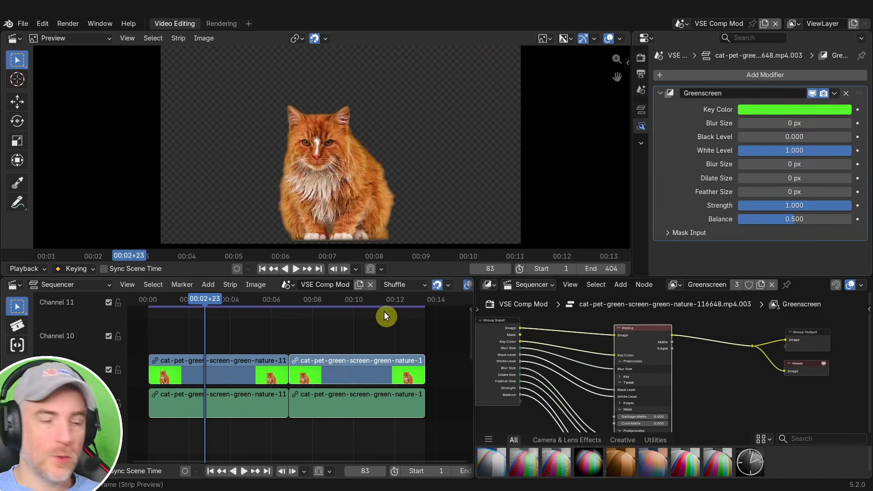
- Delete the second cat video and audio strips, and place the robot-dancer-3d-dancing-hiphop-213925.mp4 video directly after the first cat part
{"action": "left_click_drag", "start_coordinate": [320, 380], "coordinate": [361, 440]}
{"action": "key", "text": "Delete"}
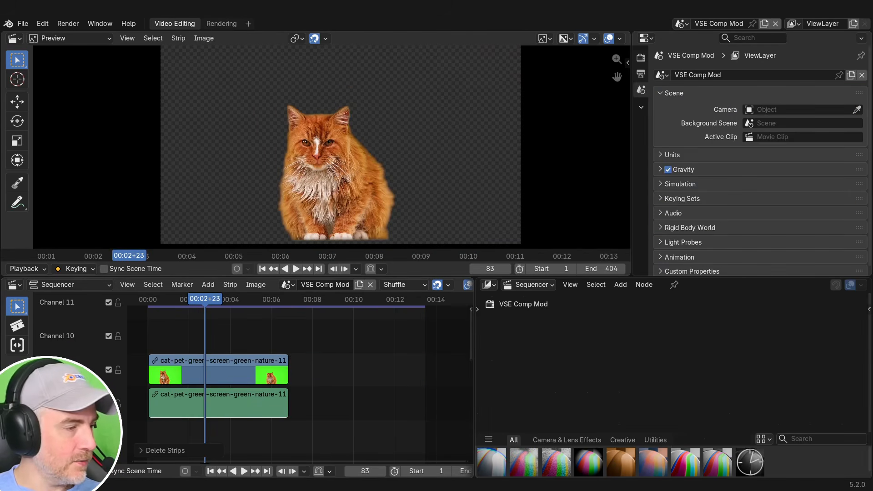
{"action": "left_click_drag", "start_coordinate": [367, 314], "coordinate": [337, 371]}
{"action": "left_click", "coordinate": [337, 371]}
- Remove the extra modifier from the remaining cat strip and turn off the preview display of its Greenscreen modifier
{"action": "left_click_drag", "start_coordinate": [221, 298], "coordinate": [251, 306]}
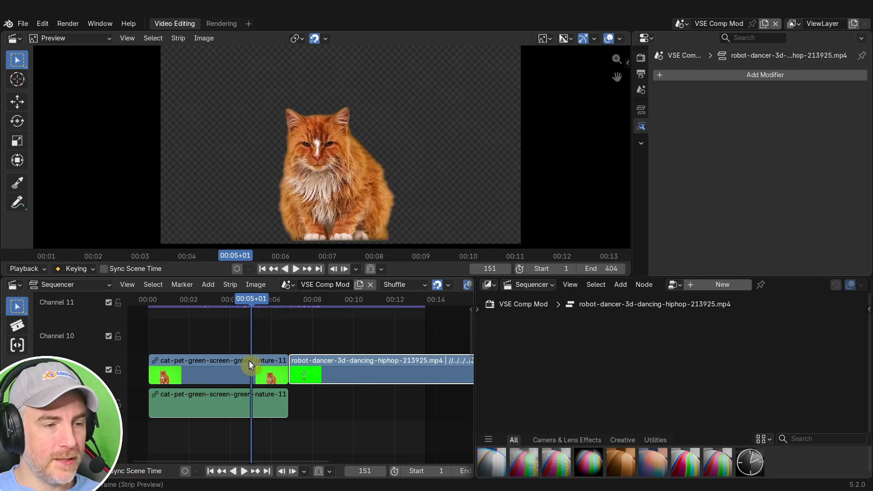
{"action": "left_click", "coordinate": [269, 403]}
{"action": "left_click", "coordinate": [845, 108]}
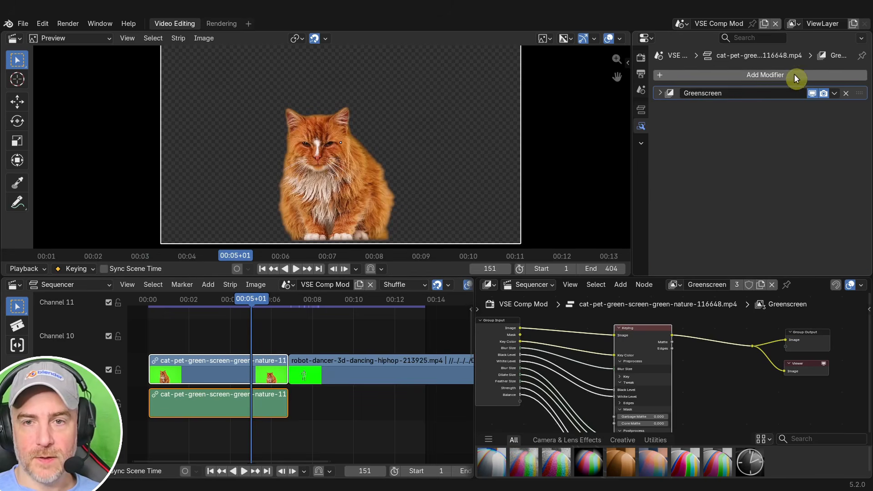
{"action": "left_click", "coordinate": [812, 93]}
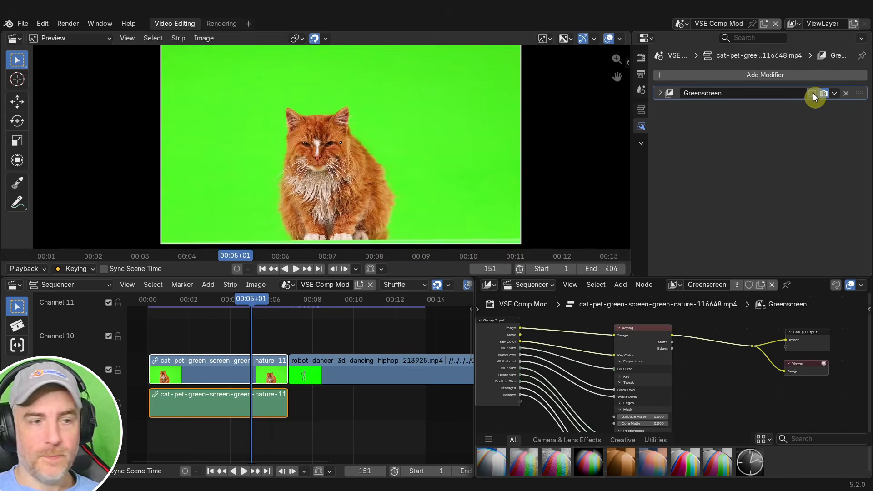
- At frame 240, add the unassigned Greenscreen node group as a modifier on the robot dancer strip
{"action": "left_click_drag", "start_coordinate": [263, 297], "coordinate": [313, 298]}
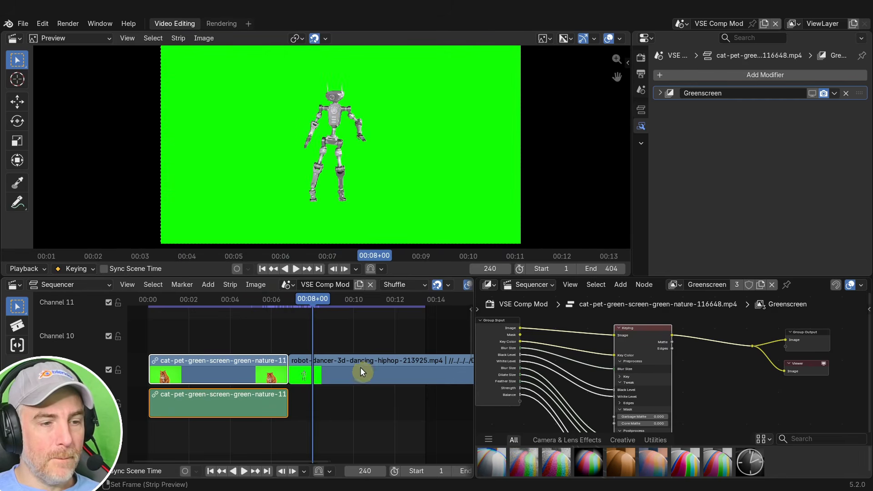
{"action": "left_click", "coordinate": [348, 366]}
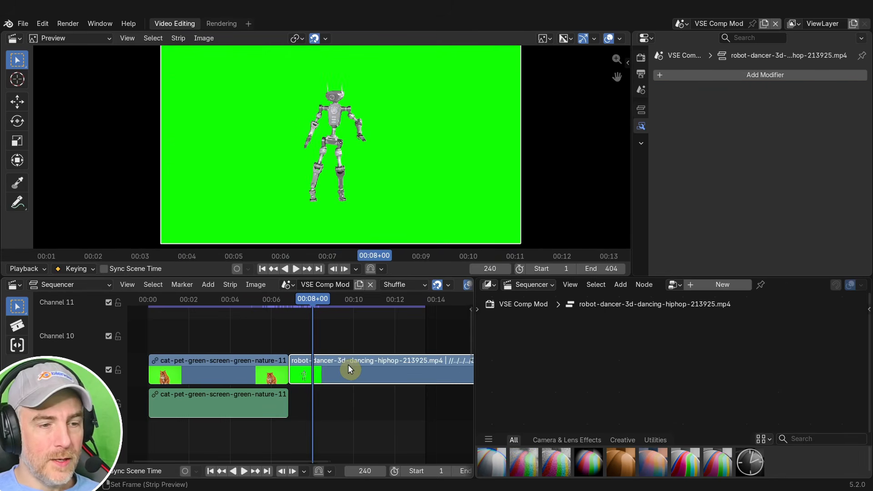
{"action": "left_click", "coordinate": [743, 75]}
{"action": "mouse_move", "coordinate": [710, 183]}
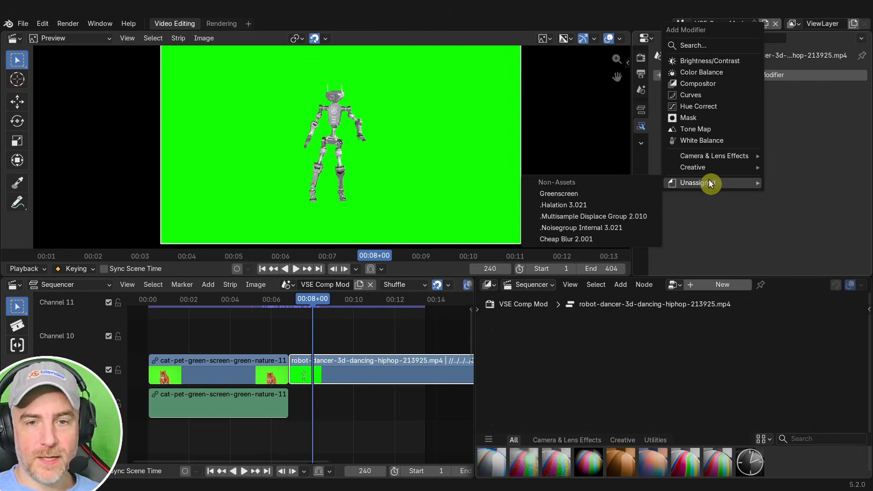
{"action": "left_click", "coordinate": [579, 194]}
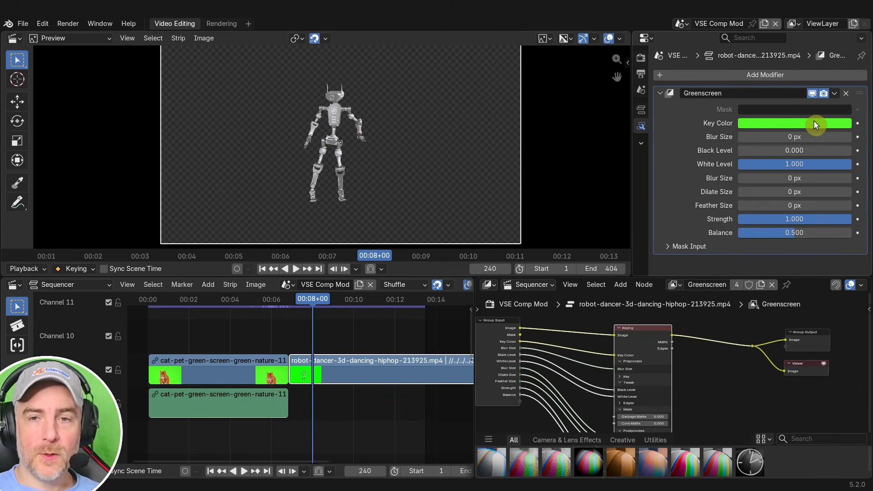
- Sample the robot clip's green background as the Greenscreen key color with the modifier's preview display off, and turn the display back on
{"action": "left_click", "coordinate": [787, 121]}
{"action": "mouse_move", "coordinate": [790, 166]}
{"action": "left_mouse_down"}
{"action": "mouse_move", "coordinate": [793, 157]}
{"action": "mouse_move", "coordinate": [778, 151]}
{"action": "mouse_move", "coordinate": [761, 164]}
{"action": "mouse_move", "coordinate": [768, 168]}
{"action": "mouse_move", "coordinate": [755, 167]}
{"action": "left_mouse_up"}
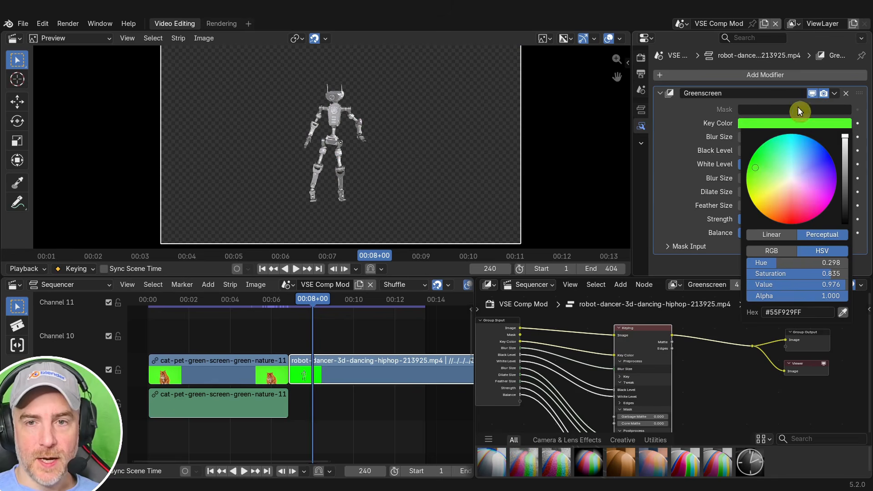
{"action": "left_click", "coordinate": [812, 94]}
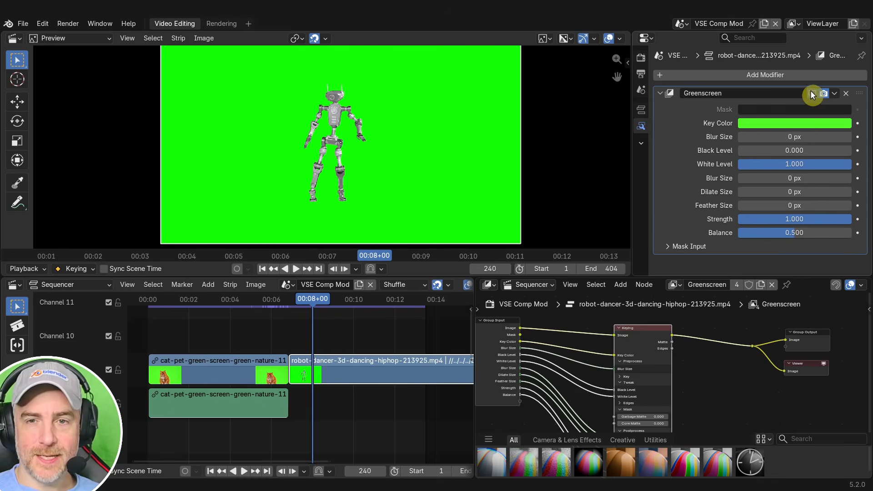
{"action": "left_click", "coordinate": [788, 127]}
{"action": "left_click", "coordinate": [841, 302]}
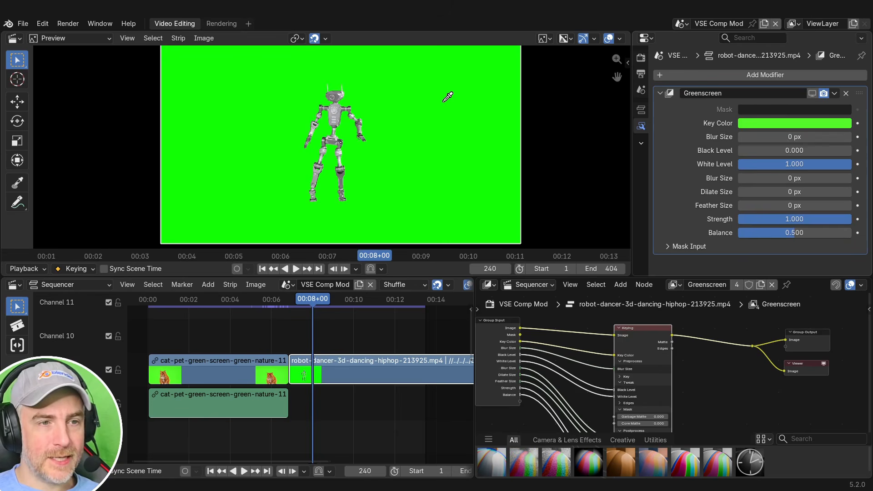
{"action": "left_click", "coordinate": [444, 167]}
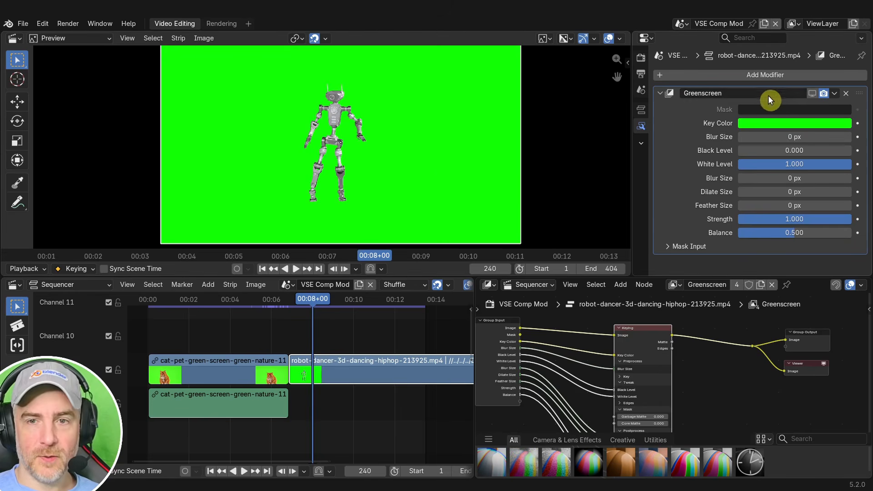
{"action": "left_click", "coordinate": [812, 93]}
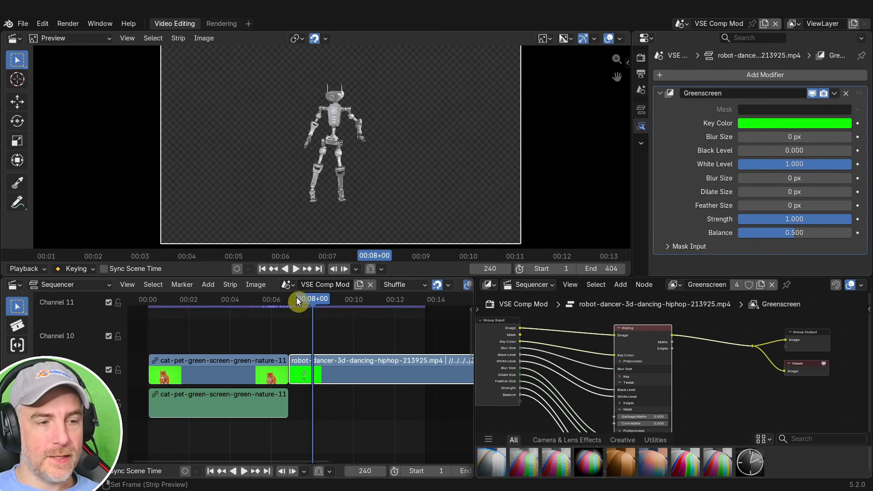
- At frame 138, re-enable the preview display of the cat strip's Greenscreen modifier and expand its settings
{"action": "left_click", "coordinate": [242, 299]}
{"action": "left_click", "coordinate": [220, 372]}
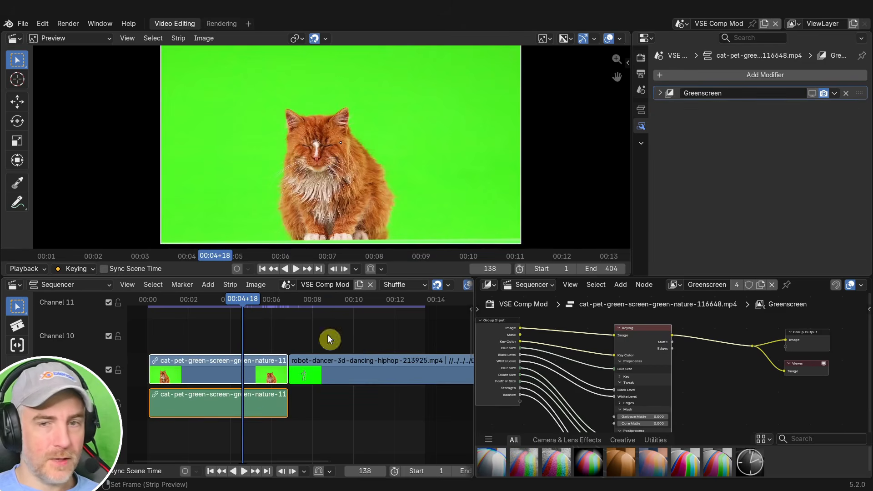
{"action": "left_click", "coordinate": [807, 92]}
{"action": "left_click", "coordinate": [659, 93]}
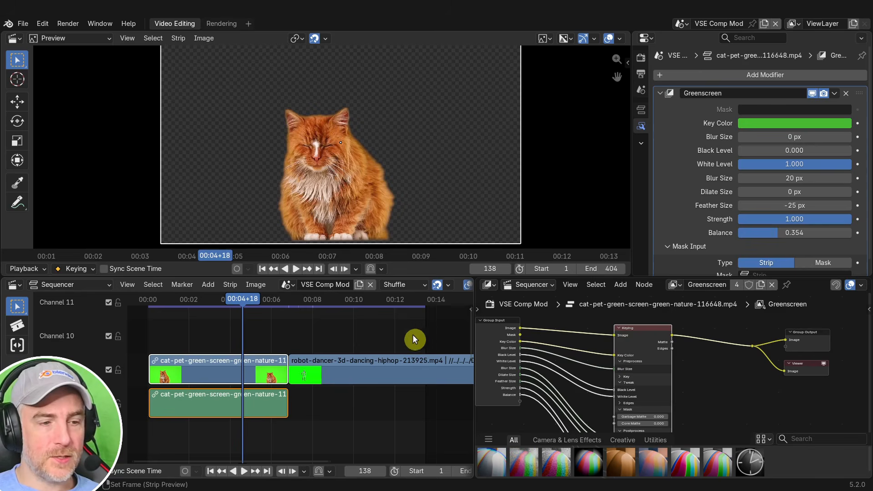
- Compare the Greenscreen modifier settings and keyed previews of the cat and robot dancer strips
{"action": "left_click", "coordinate": [372, 371]}
{"action": "left_click", "coordinate": [218, 368]}
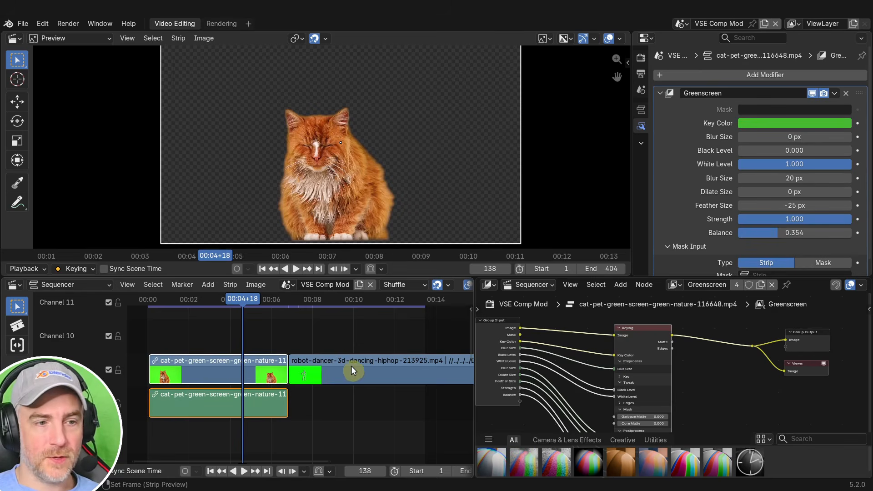
{"action": "left_click", "coordinate": [353, 371]}
{"action": "left_click", "coordinate": [232, 370]}
{"action": "left_click", "coordinate": [369, 372]}
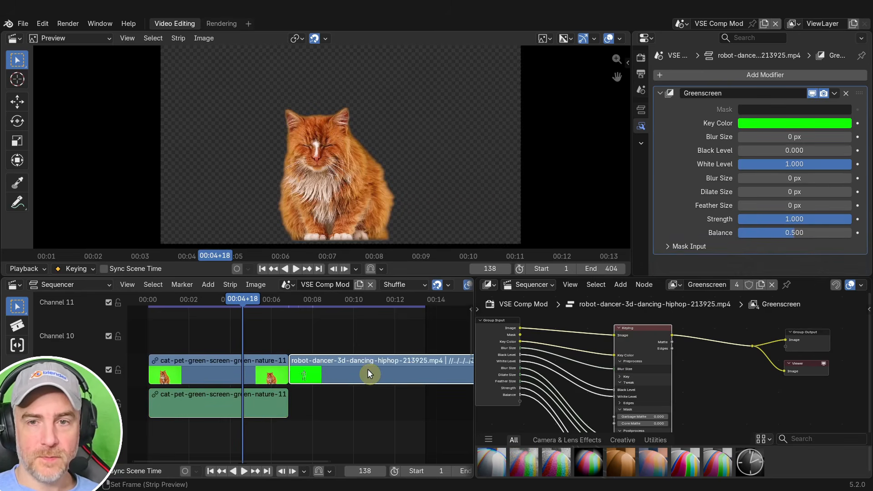
{"action": "left_click", "coordinate": [266, 369]}
{"action": "left_click_drag", "start_coordinate": [255, 301], "coordinate": [337, 310]}
{"action": "left_click", "coordinate": [342, 367]}
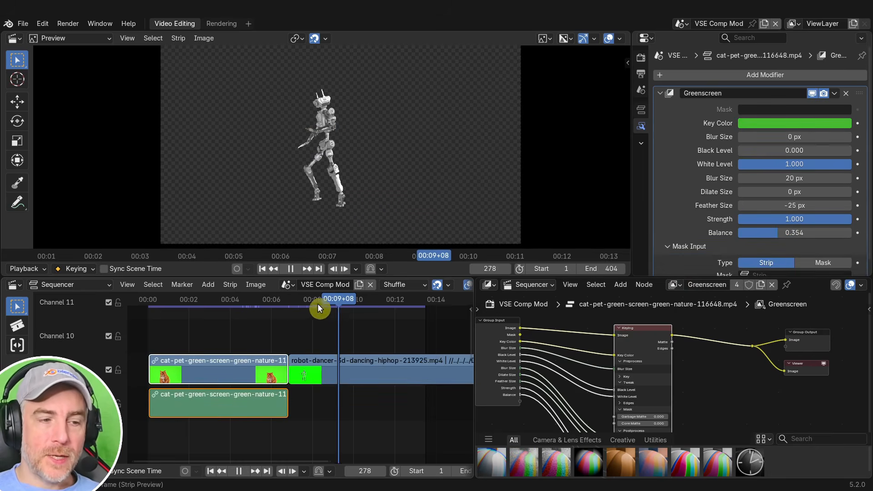
{"action": "left_click_drag", "start_coordinate": [318, 304], "coordinate": [278, 308]}
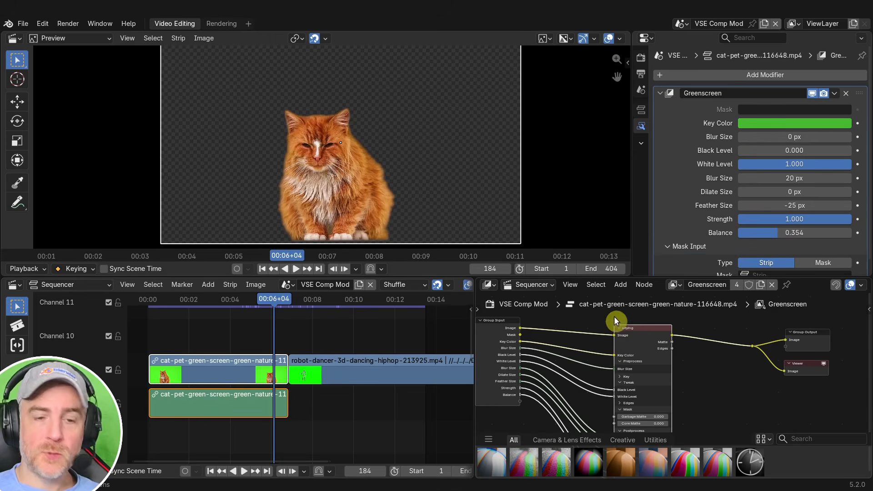
- Cut the parameter links from Group Input to the Keying node in the Greenscreen group, keeping the Image link
{"action": "scroll", "coordinate": [642, 350], "scroll_direction": "down", "scroll_amount": 2}
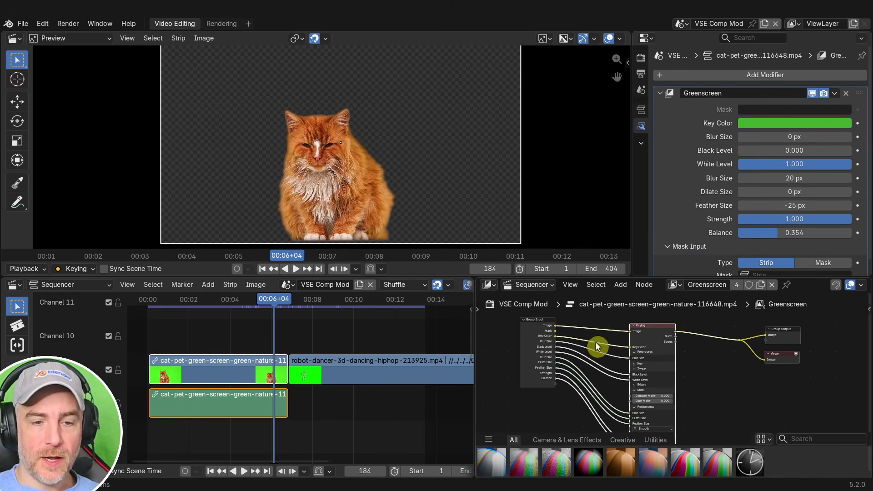
{"action": "right_click_drag", "start_coordinate": [594, 334], "coordinate": [579, 406], "text": "ctrl"}
{"action": "scroll", "coordinate": [691, 370], "scroll_direction": "up", "scroll_amount": 2}
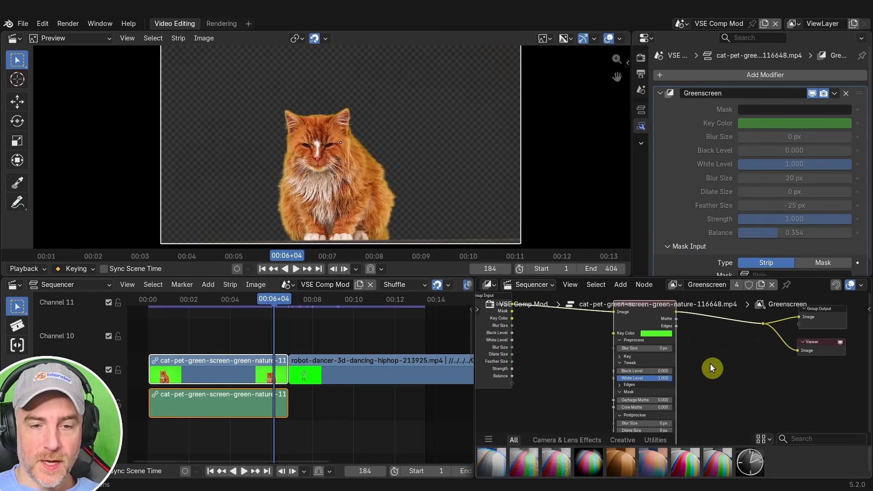
{"action": "scroll", "coordinate": [700, 378], "scroll_direction": "up", "scroll_amount": 1}
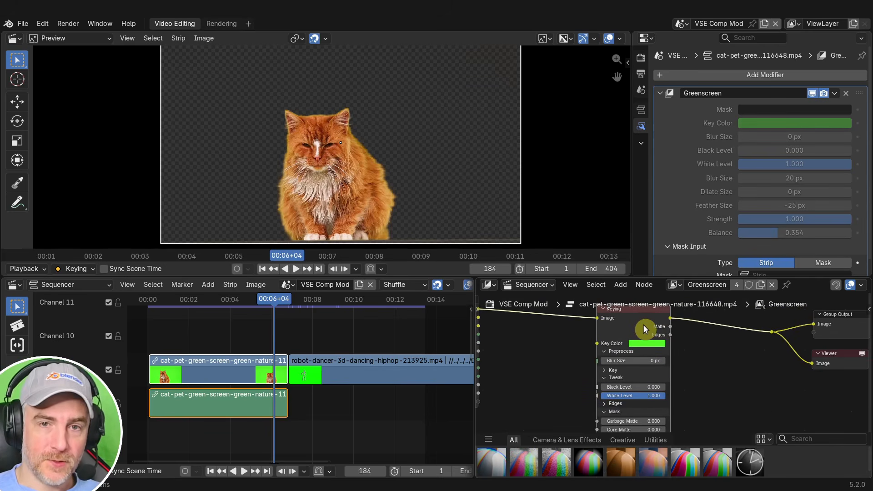
{"action": "left_click_drag", "start_coordinate": [628, 313], "coordinate": [634, 319]}
- Select the robot dancer strip, set the Keying node's key color to blue-purple, and refresh the sequencer preview
{"action": "left_click_drag", "start_coordinate": [307, 302], "coordinate": [319, 301]}
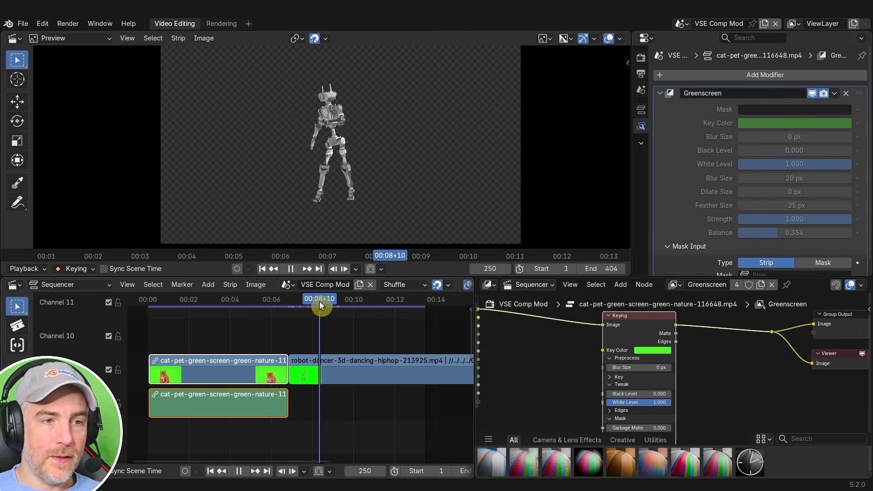
{"action": "left_click", "coordinate": [361, 362]}
{"action": "left_click", "coordinate": [663, 352]}
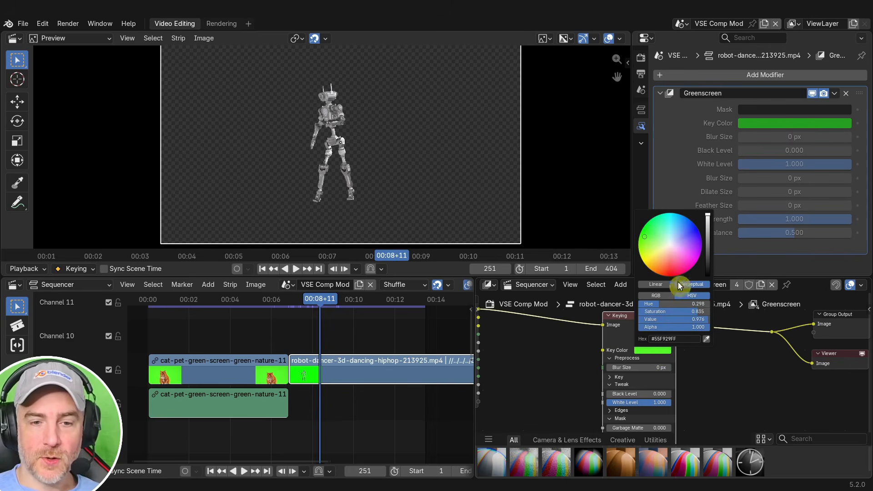
{"action": "mouse_move", "coordinate": [683, 255]}
{"action": "left_mouse_down"}
{"action": "mouse_move", "coordinate": [666, 239]}
{"action": "mouse_move", "coordinate": [685, 264]}
{"action": "mouse_move", "coordinate": [684, 246]}
{"action": "left_mouse_up"}
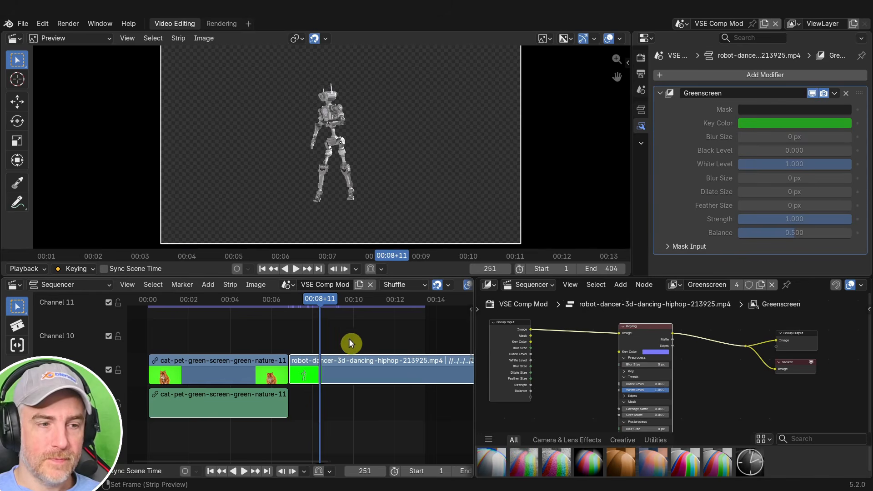
{"action": "key", "text": "ctrl+r"}
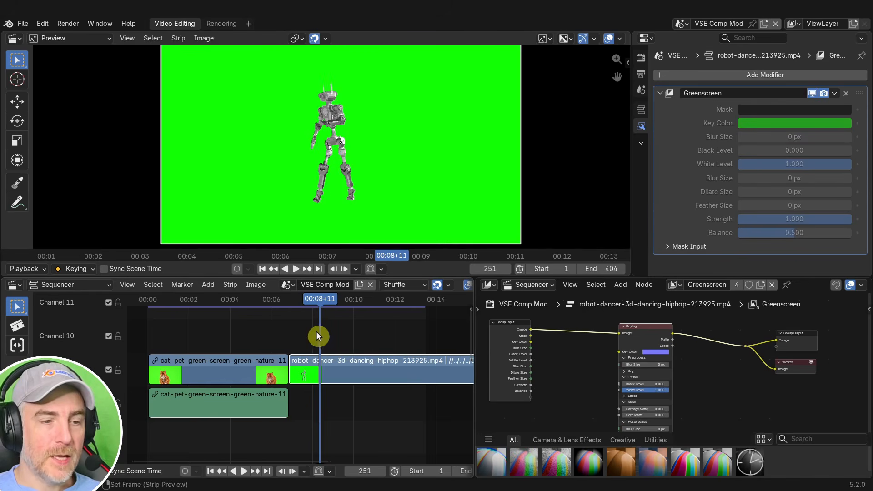
- Try a light green key color on the Keying node, play the robot dancer strip, and undo the color change
{"action": "left_click", "coordinate": [653, 353]}
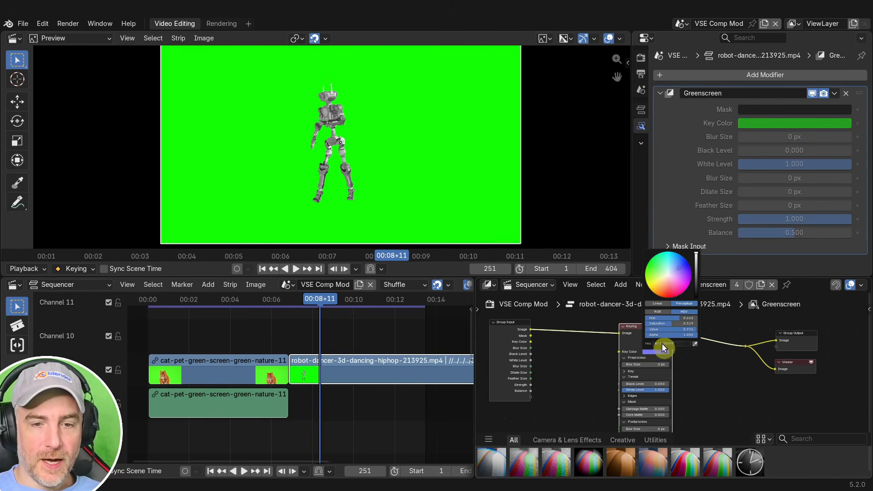
{"action": "left_click_drag", "start_coordinate": [682, 279], "coordinate": [652, 272]}
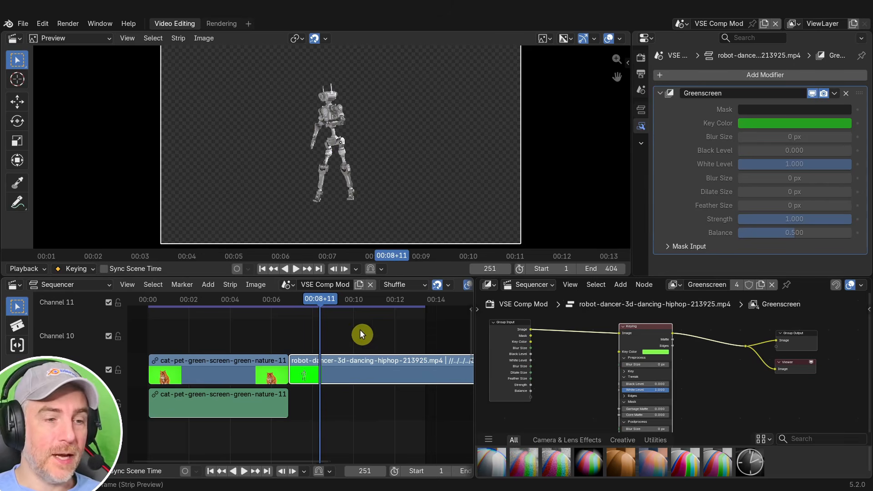
{"action": "key", "text": "space"}
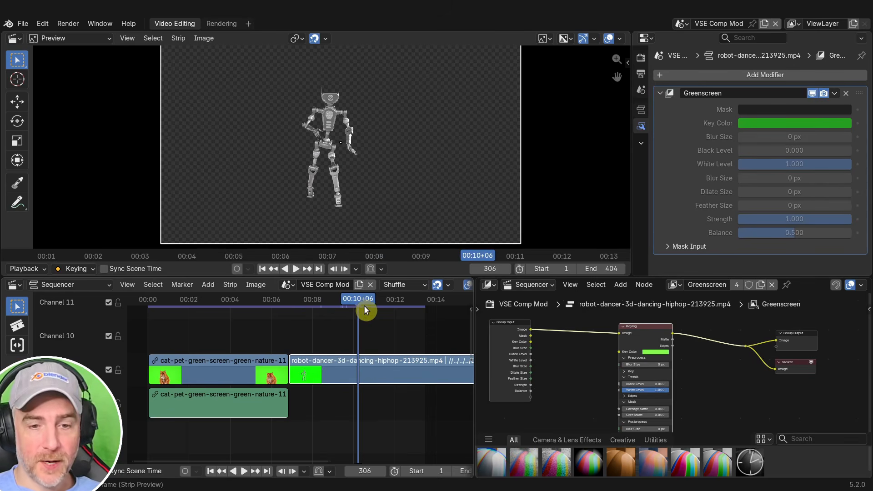
{"action": "key", "text": "ctrl+z"}
- With the cat strip selected at frame 131, collapse the Keying node's Mask section and reconnect the Group Input parameters to its matching sockets
{"action": "left_click_drag", "start_coordinate": [206, 304], "coordinate": [237, 306]}
{"action": "left_click", "coordinate": [266, 369]}
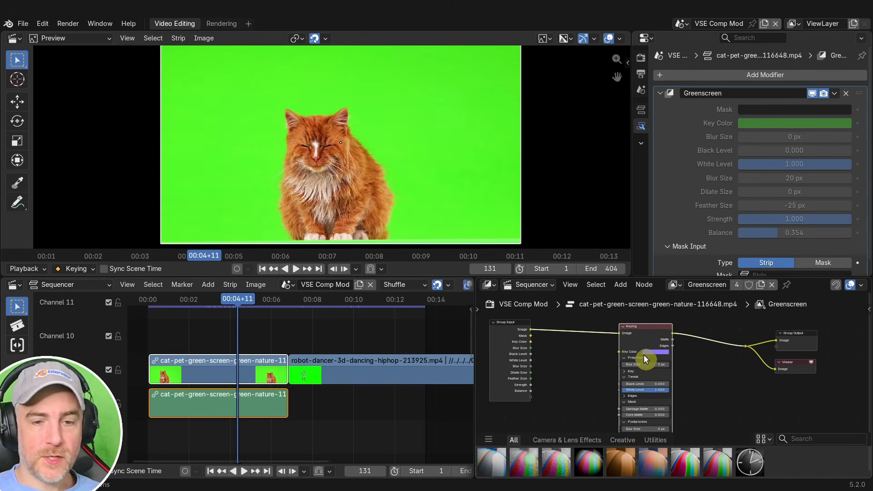
{"action": "key", "text": "Home"}
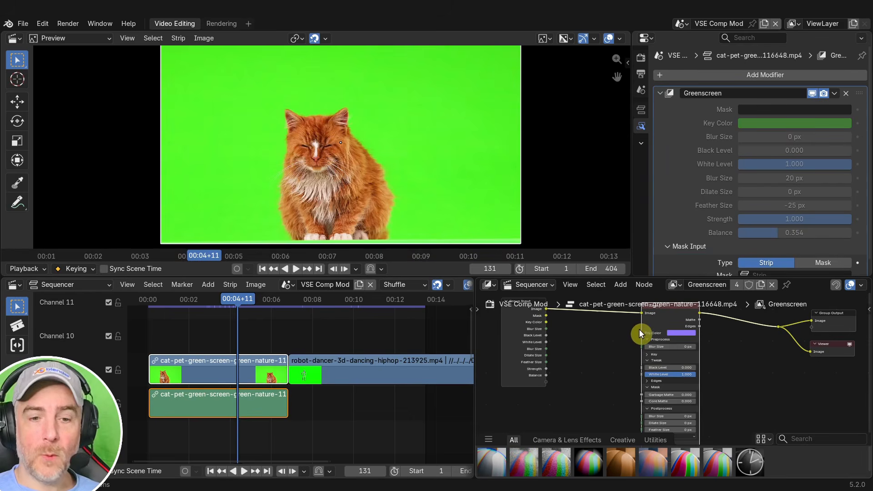
{"action": "left_click_drag", "start_coordinate": [642, 333], "coordinate": [592, 333]}
{"action": "left_click", "coordinate": [647, 387]}
{"action": "left_click_drag", "start_coordinate": [551, 329], "coordinate": [648, 388]}
{"action": "left_click_drag", "start_coordinate": [552, 342], "coordinate": [647, 396]}
{"action": "left_click_drag", "start_coordinate": [552, 348], "coordinate": [648, 416]}
{"action": "left_click_drag", "start_coordinate": [551, 354], "coordinate": [648, 423]}
{"action": "left_click_drag", "start_coordinate": [544, 334], "coordinate": [537, 340]}
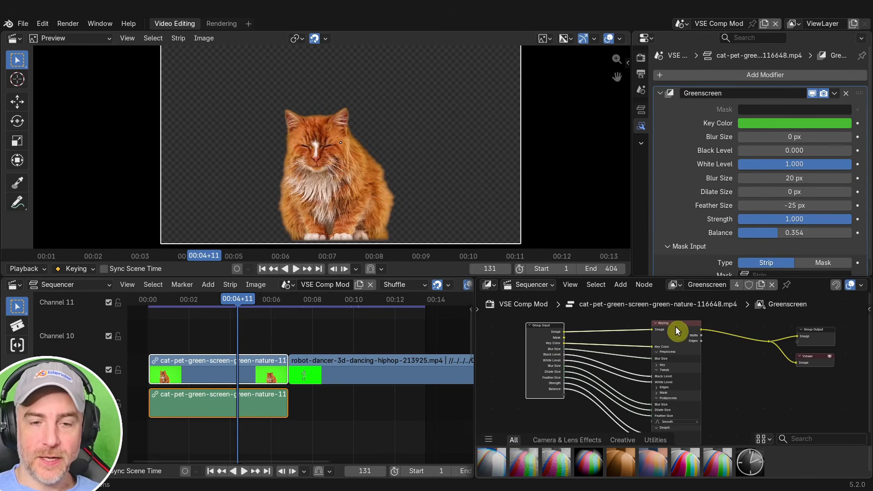
{"action": "left_click_drag", "start_coordinate": [679, 327], "coordinate": [679, 327]}
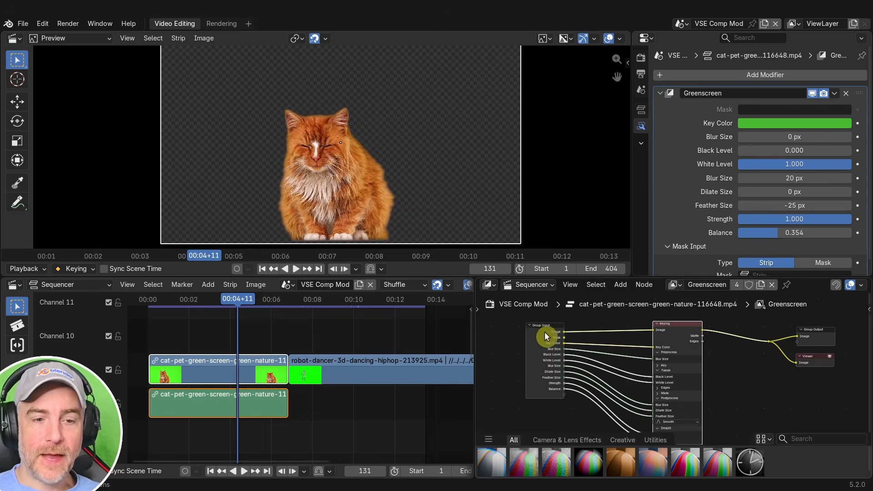
- Nudge the Group Input node away from the Keying node, select the robot dancer strip and preview it at frame 306
{"action": "left_click_drag", "start_coordinate": [547, 335], "coordinate": [536, 329]}
{"action": "left_click", "coordinate": [336, 366]}
{"action": "left_click", "coordinate": [249, 361]}
{"action": "left_click_drag", "start_coordinate": [242, 299], "coordinate": [357, 315]}
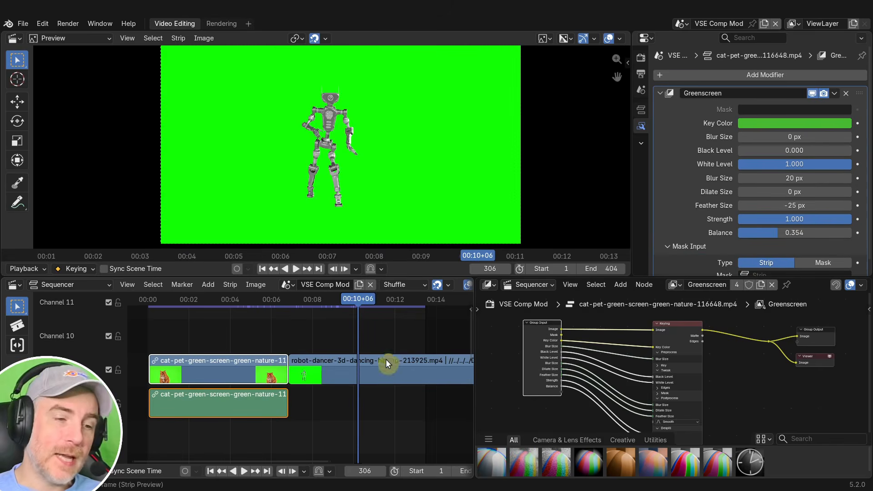
{"action": "left_click", "coordinate": [389, 377]}
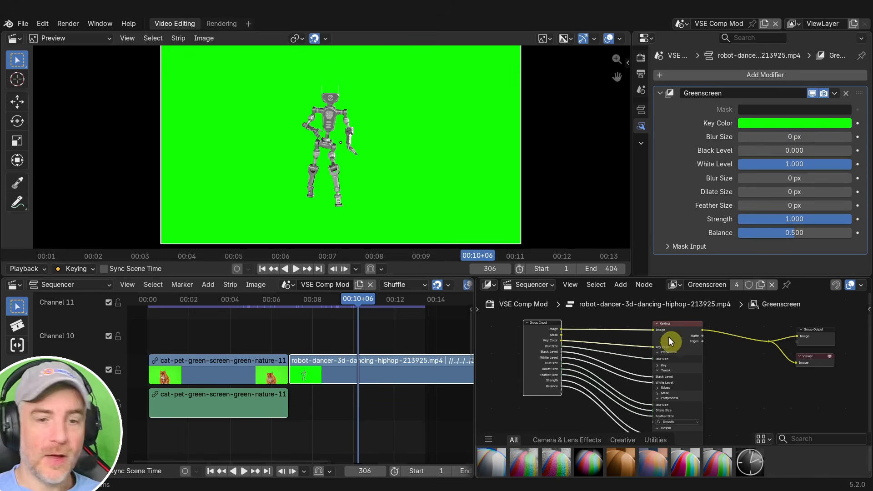
{"action": "left_click_drag", "start_coordinate": [684, 324], "coordinate": [694, 321]}
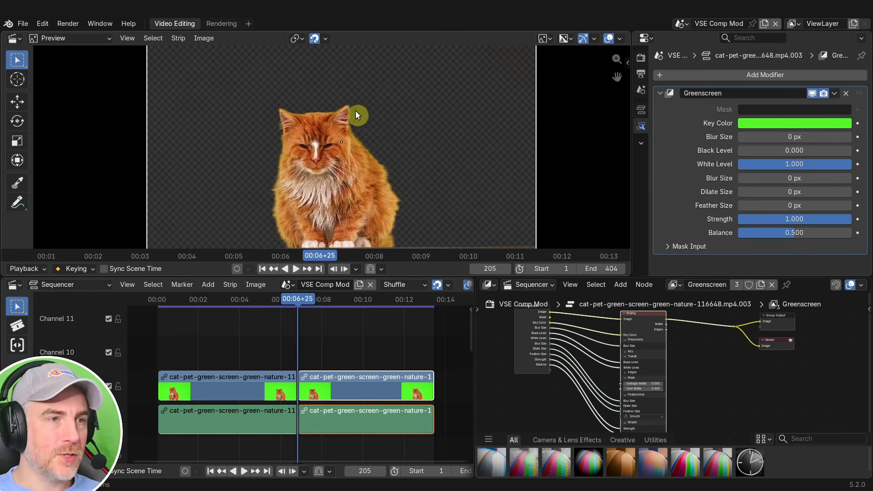
- Check the circular mask in the Rendering workspace and assign Mask as the Mask-type input of the second cat strip's Greenscreen modifier
{"action": "left_click", "coordinate": [221, 23]}
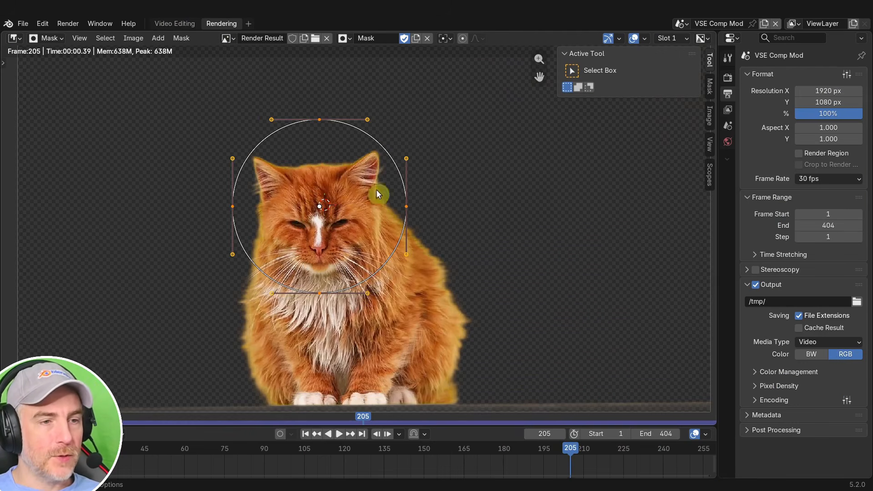
{"action": "left_click", "coordinate": [170, 24]}
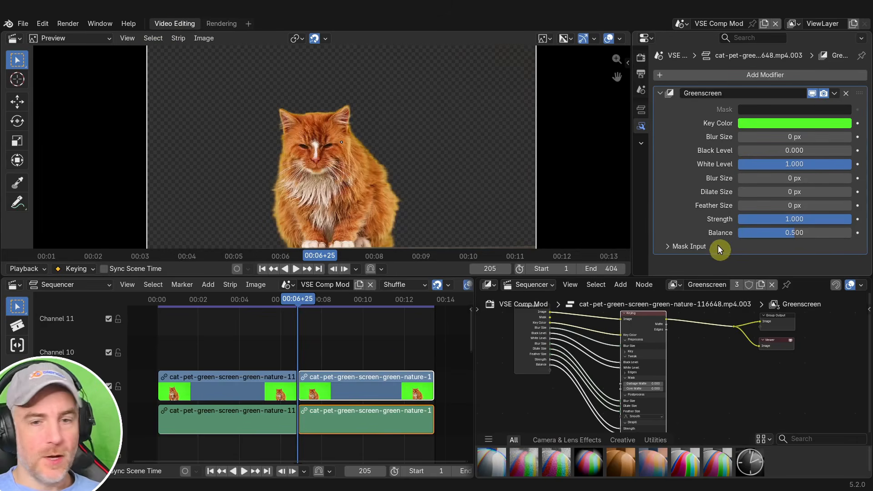
{"action": "left_click", "coordinate": [679, 246]}
{"action": "scroll", "coordinate": [672, 247], "scroll_direction": "down", "scroll_amount": 1}
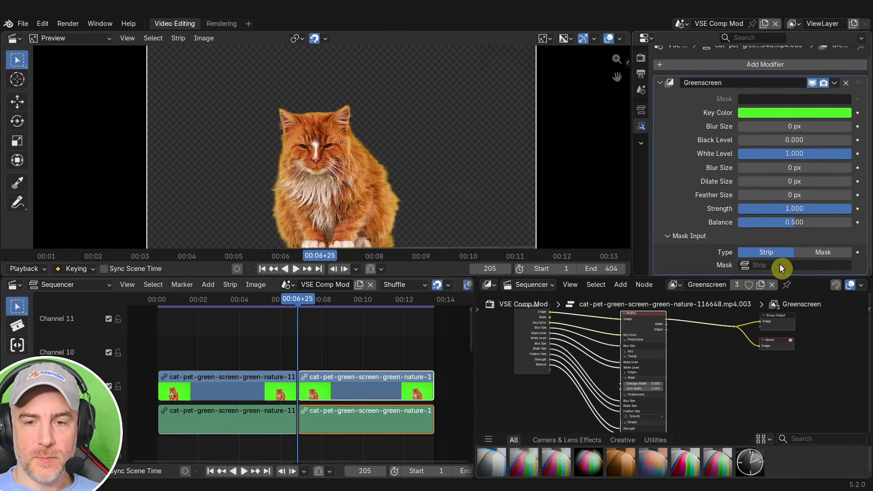
{"action": "left_click", "coordinate": [819, 252]}
{"action": "left_click", "coordinate": [795, 264]}
{"action": "left_click", "coordinate": [769, 279]}
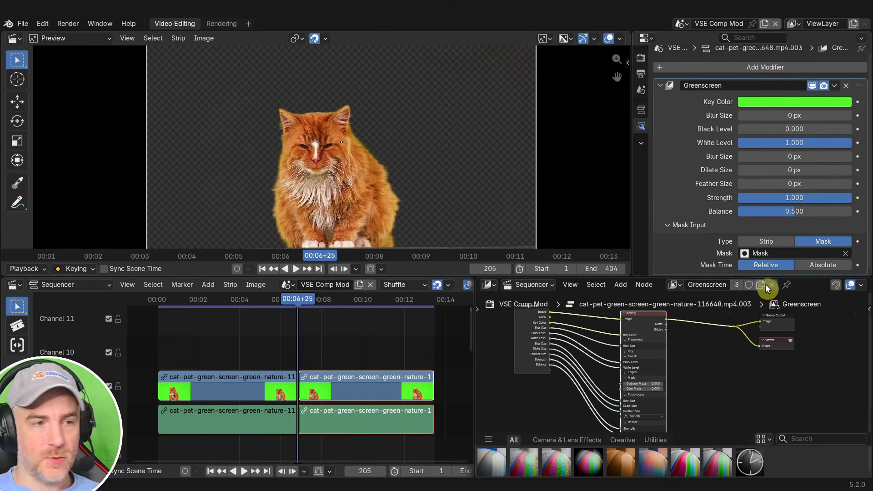
- Link the Group Input Mask socket directly to the group output and viewer, move Keying clear of the link, and preview frame 257
{"action": "scroll", "coordinate": [550, 312], "scroll_direction": "up", "scroll_amount": 2}
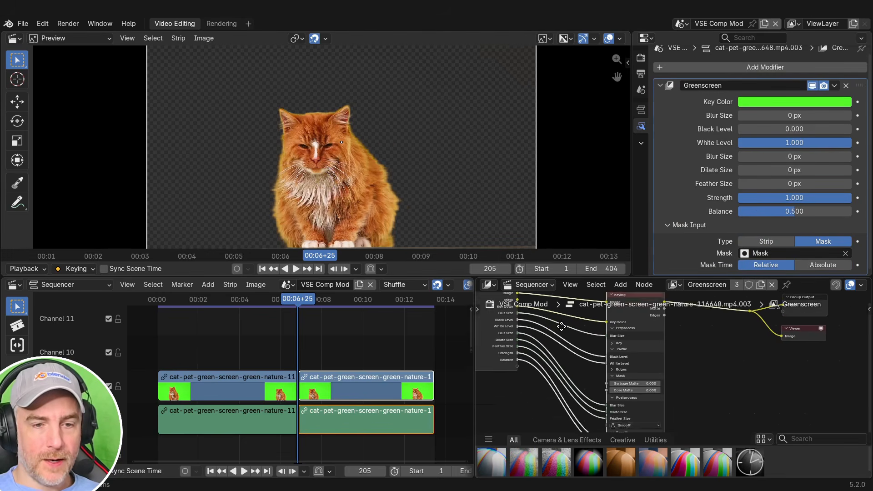
{"action": "middle_click_drag", "start_coordinate": [559, 340], "coordinate": [561, 366]}
{"action": "left_click_drag", "start_coordinate": [520, 334], "coordinate": [750, 347]}
{"action": "left_click_drag", "start_coordinate": [616, 346], "coordinate": [627, 392]}
{"action": "left_click", "coordinate": [335, 319]}
{"action": "right_click", "coordinate": [333, 315], "text": "shift"}
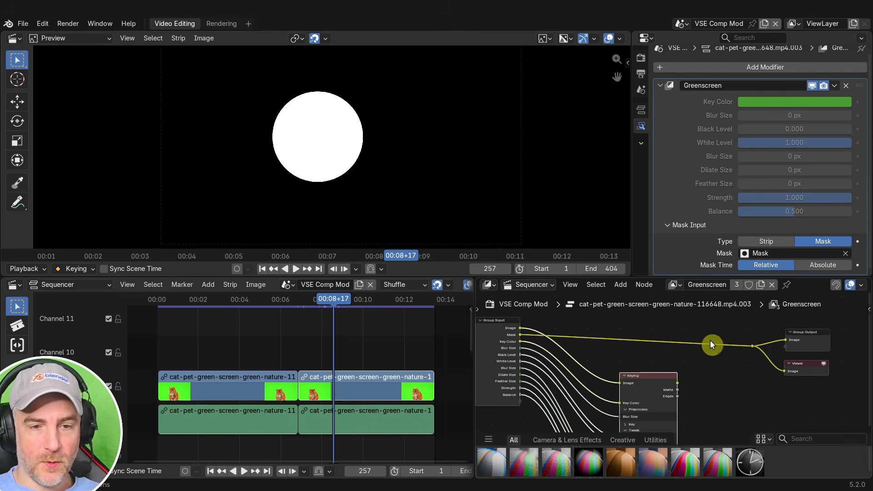
- Clear the mask from the Greenscreen modifier and set its Mask color to bright green
{"action": "left_click", "coordinate": [845, 258]}
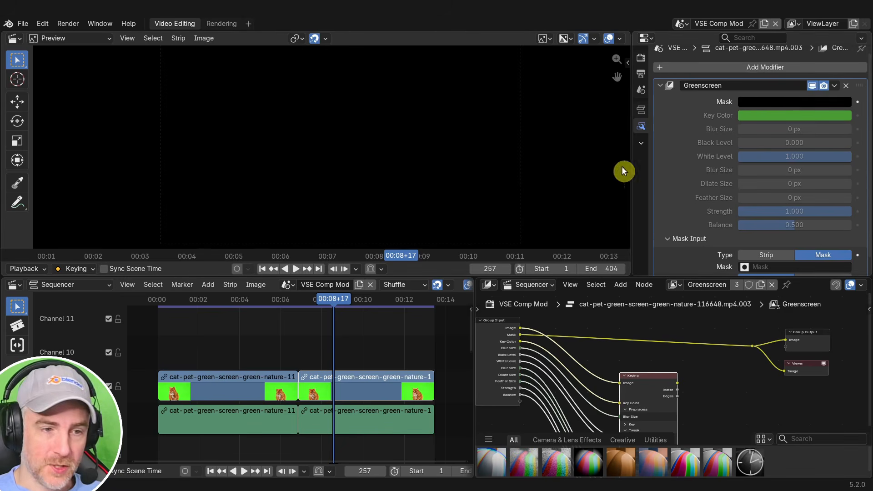
{"action": "left_click", "coordinate": [777, 102]}
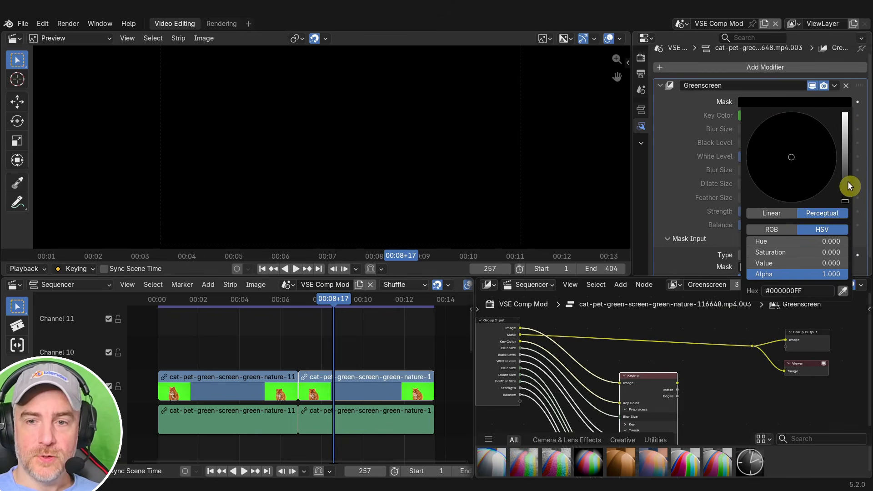
{"action": "left_click_drag", "start_coordinate": [849, 185], "coordinate": [845, 113]}
{"action": "left_click_drag", "start_coordinate": [811, 144], "coordinate": [753, 136]}
{"action": "right_click", "coordinate": [757, 145]}
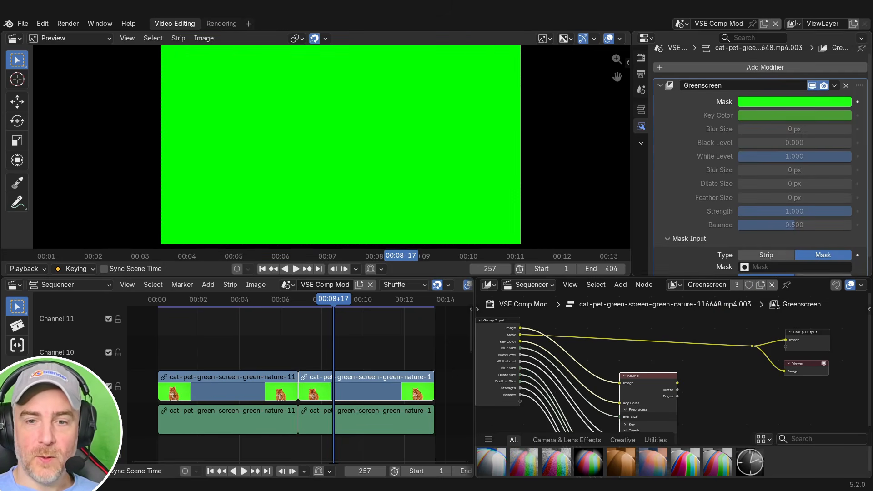
- Reassign Mask as the modifier's mask input, reinsert the Keying node before the group output, and preview the first cat strip
{"action": "left_click", "coordinate": [801, 267]}
{"action": "left_click", "coordinate": [756, 285]}
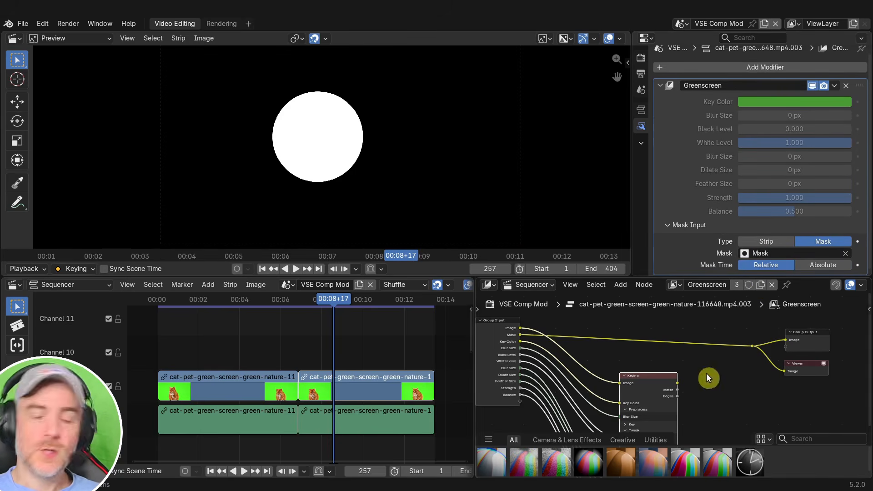
{"action": "left_click_drag", "start_coordinate": [653, 384], "coordinate": [785, 341]}
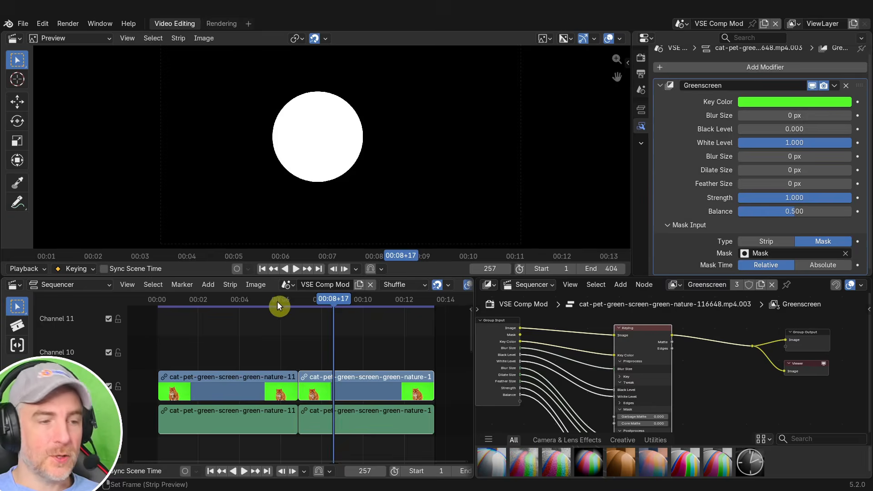
{"action": "left_click", "coordinate": [232, 300]}
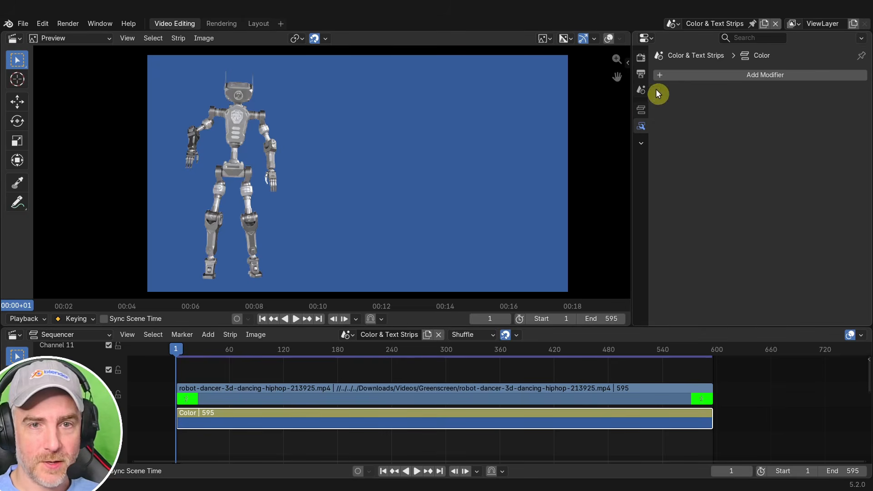
- Open the Color strip's properties and set both its width and height to 512 px
{"action": "left_click", "coordinate": [642, 109]}
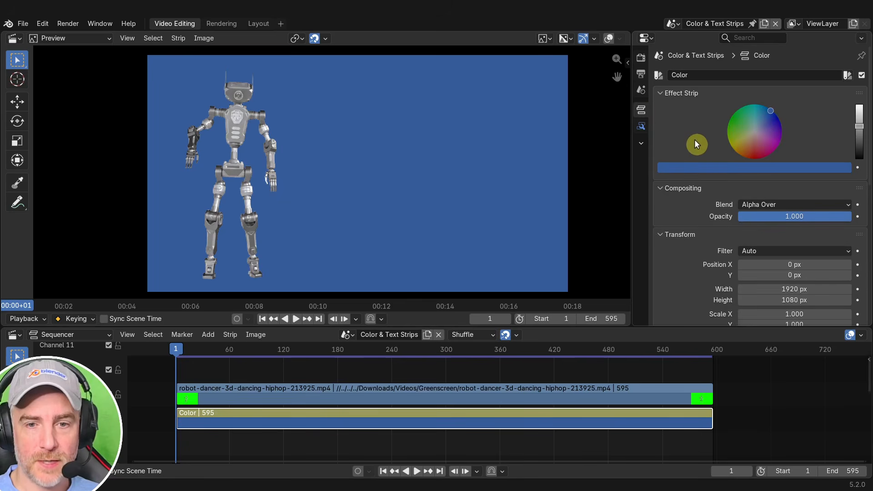
{"action": "scroll", "coordinate": [695, 145], "scroll_direction": "down", "scroll_amount": 5}
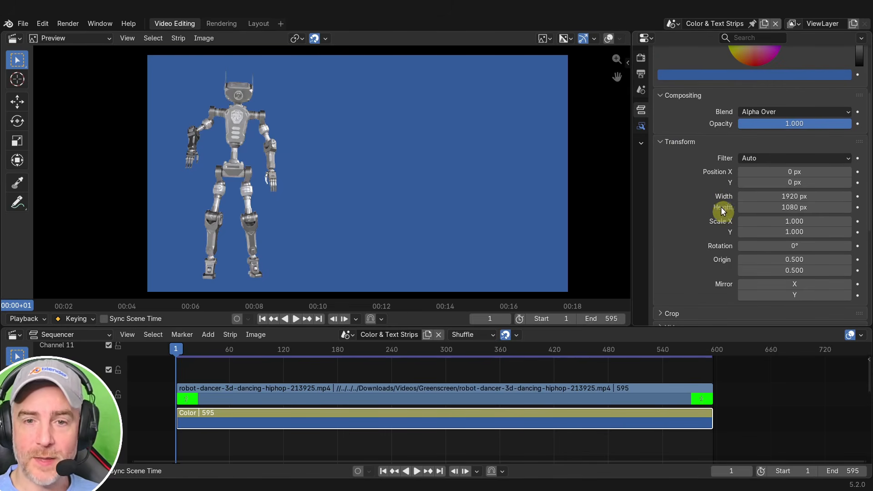
{"action": "left_click", "coordinate": [786, 196]}
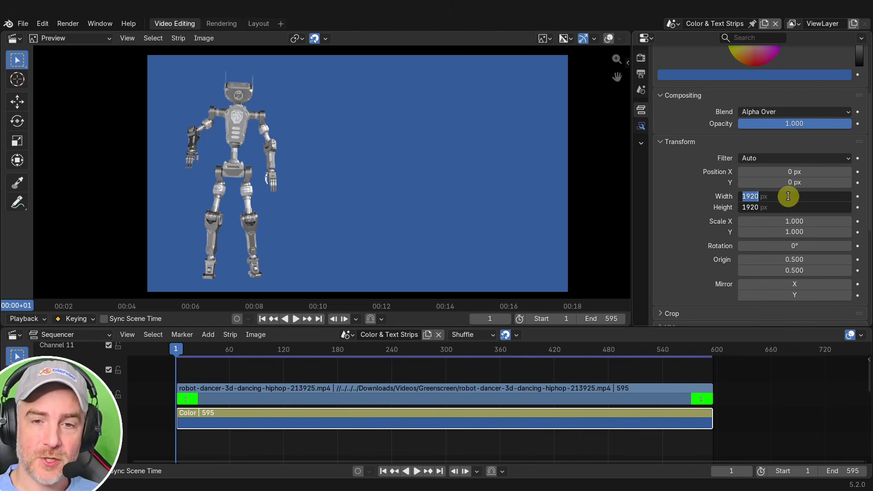
{"action": "type", "text": "512"}
{"action": "key", "text": "Return"}
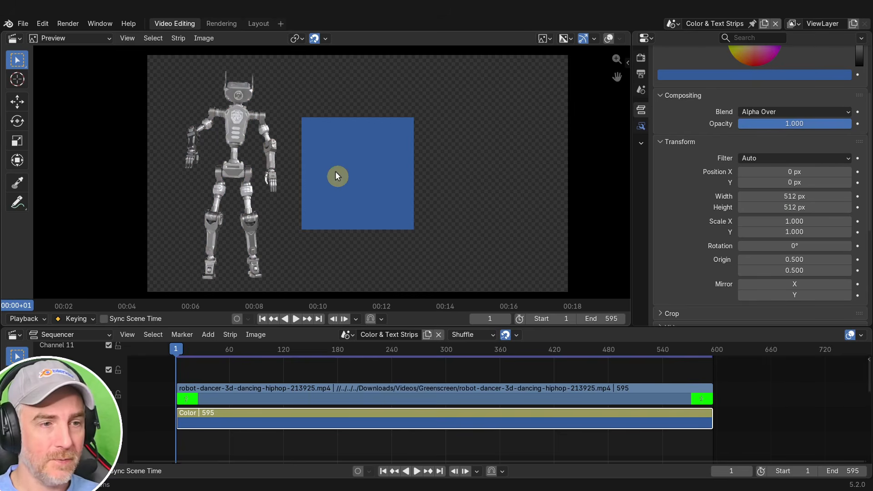
- Select the color square in the preview and resize the strip to 1120 px wide and 700 px high
{"action": "left_click", "coordinate": [343, 161]}
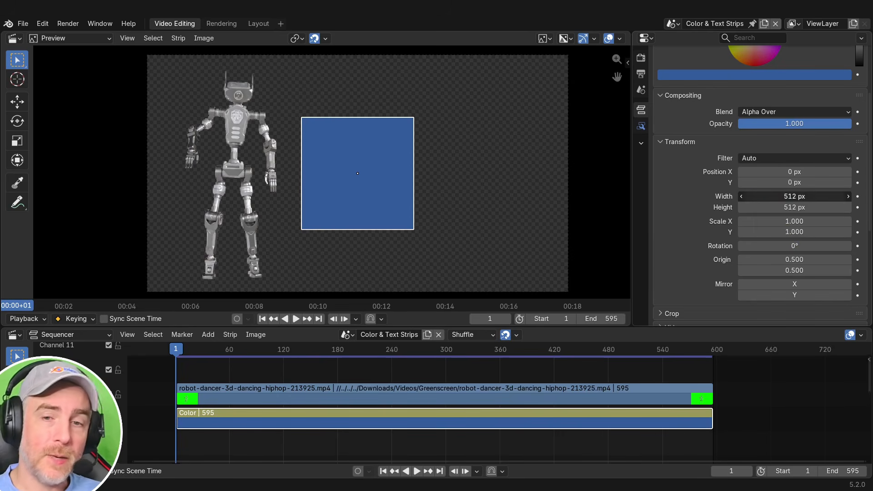
{"action": "key", "text": "Escape"}
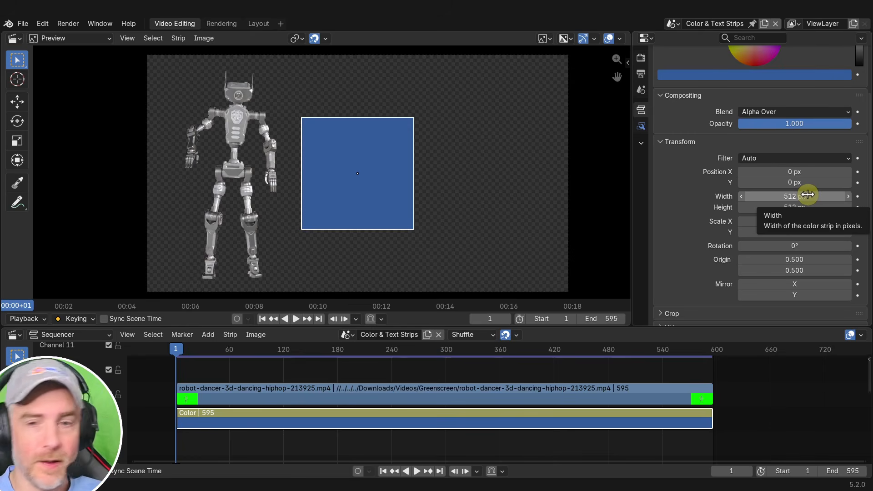
{"action": "left_click_drag", "start_coordinate": [790, 196], "coordinate": [813, 207]}
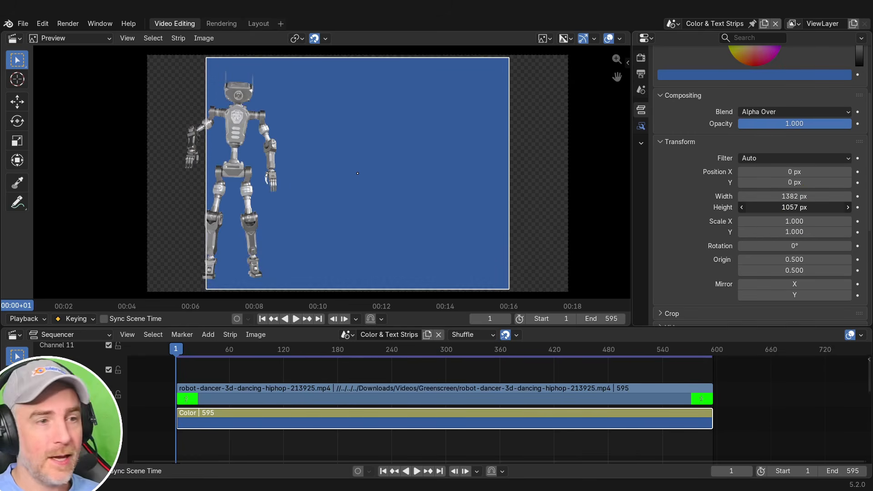
- Duplicate the Color strip one channel below, make the copy a paler blue and widen it to 1515 px
{"action": "key", "text": "shift+d"}
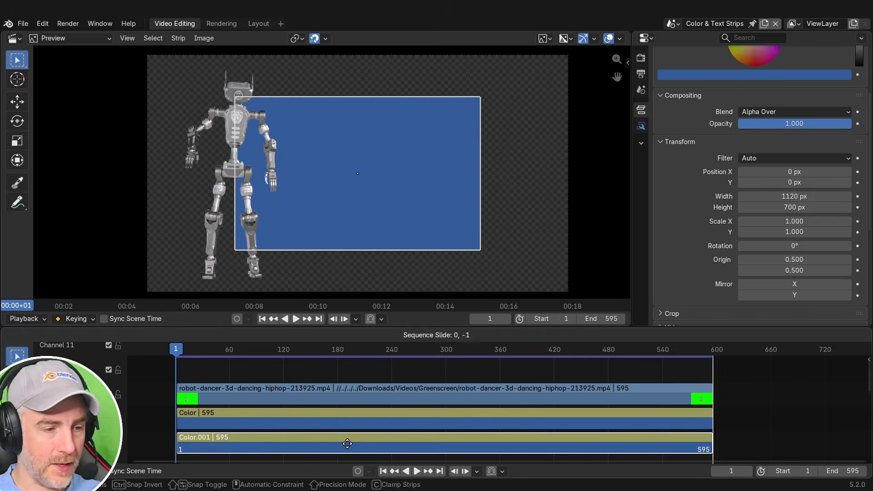
{"action": "left_click", "coordinate": [347, 445]}
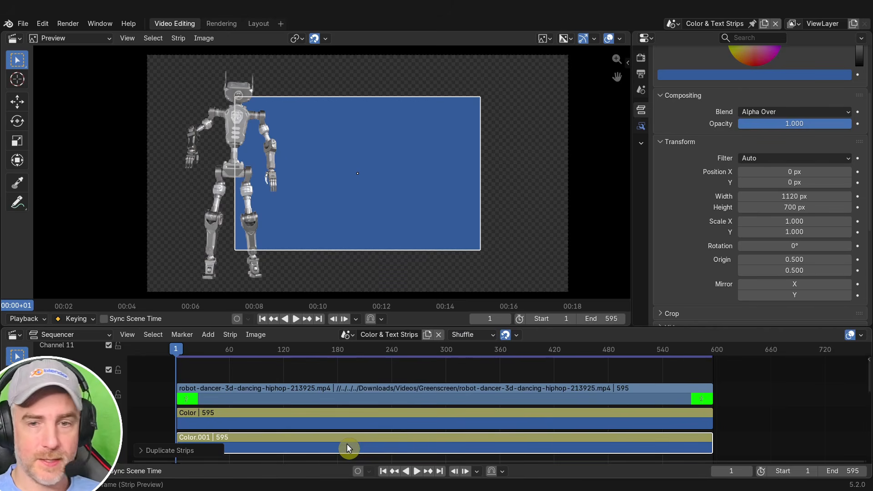
{"action": "scroll", "coordinate": [824, 123], "scroll_direction": "up", "scroll_amount": 3}
{"action": "left_click", "coordinate": [822, 120]}
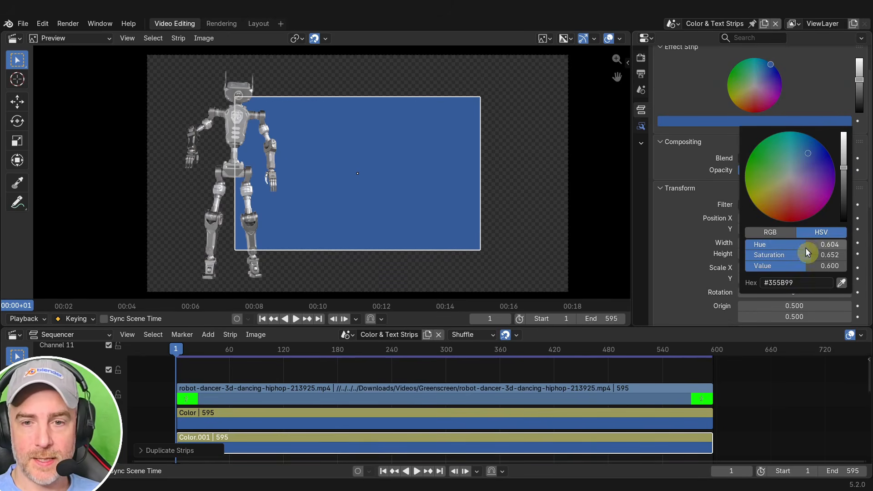
{"action": "left_click_drag", "start_coordinate": [807, 253], "coordinate": [842, 242]}
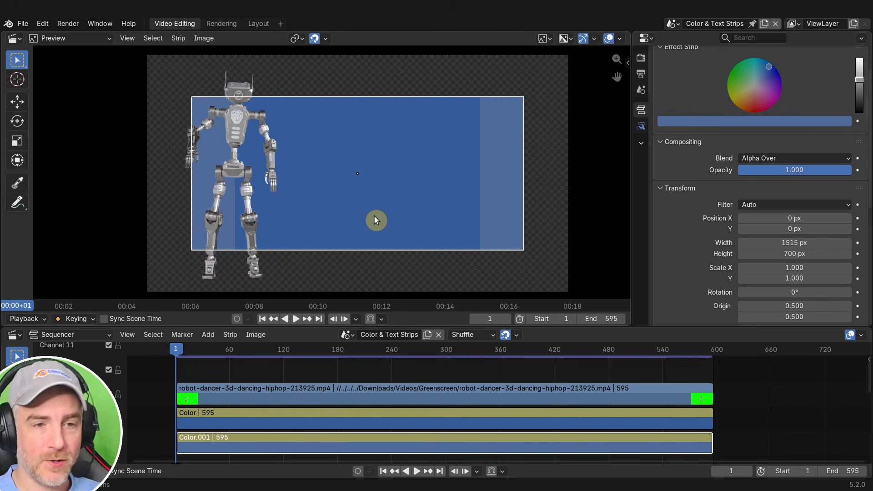
- Group the two color strips into a meta strip and lower its opacity to 0.431
{"action": "left_click_drag", "start_coordinate": [141, 423], "coordinate": [252, 438]}
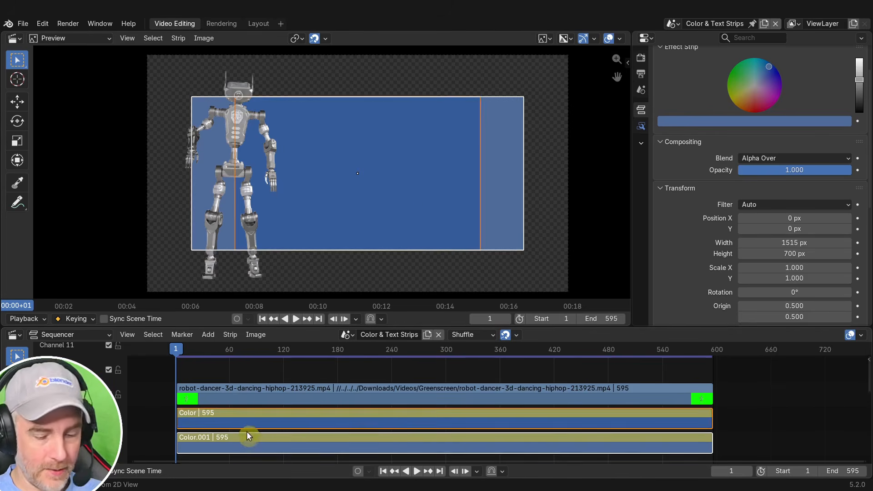
{"action": "key", "text": "ctrl+g"}
{"action": "mouse_move", "coordinate": [801, 73]}
{"action": "left_mouse_down"}
{"action": "mouse_move", "coordinate": [731, 74]}
{"action": "mouse_move", "coordinate": [787, 75]}
{"action": "left_mouse_up"}
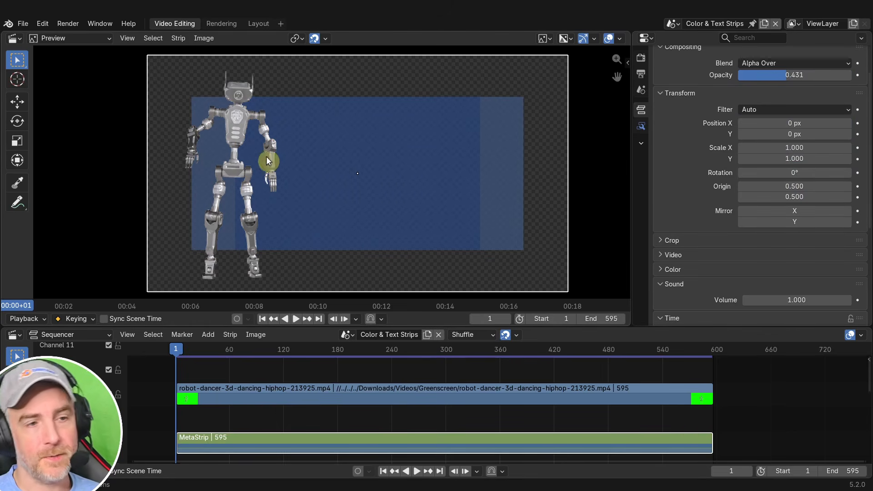
- Ungroup the meta strip, delete the paler duplicate strip and select the original Color strip
{"action": "key", "text": "ctrl+alt+g"}
{"action": "left_click", "coordinate": [281, 440]}
{"action": "key", "text": "x"}
{"action": "left_click", "coordinate": [282, 423]}
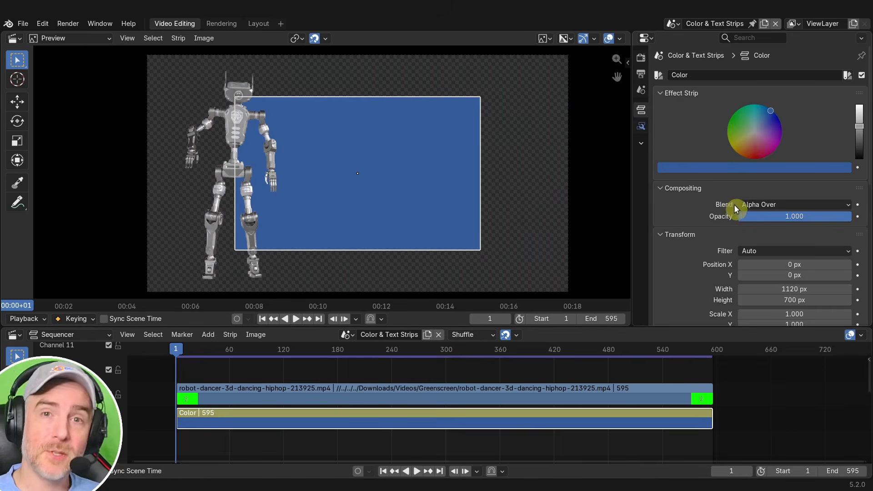
- Reset the Color strip's width and height to 1920 × 1080 px, try a larger scale and reset it to 1.000
{"action": "scroll", "coordinate": [742, 216], "scroll_direction": "down", "scroll_amount": 4}
{"action": "scroll", "coordinate": [742, 222], "scroll_direction": "down", "scroll_amount": 3}
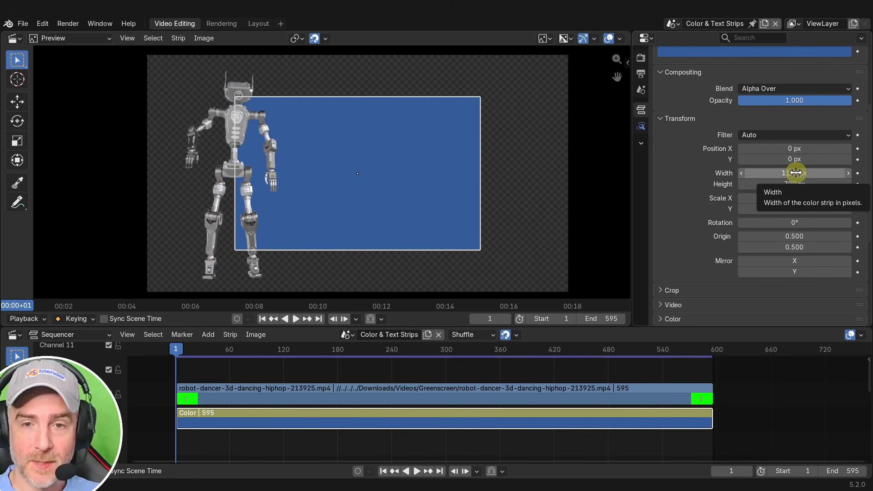
{"action": "key", "text": "BackSpace"}
{"action": "key", "text": "BackSpace"}
{"action": "left_click_drag", "start_coordinate": [794, 198], "coordinate": [847, 208]}
{"action": "key", "text": "BackSpace"}
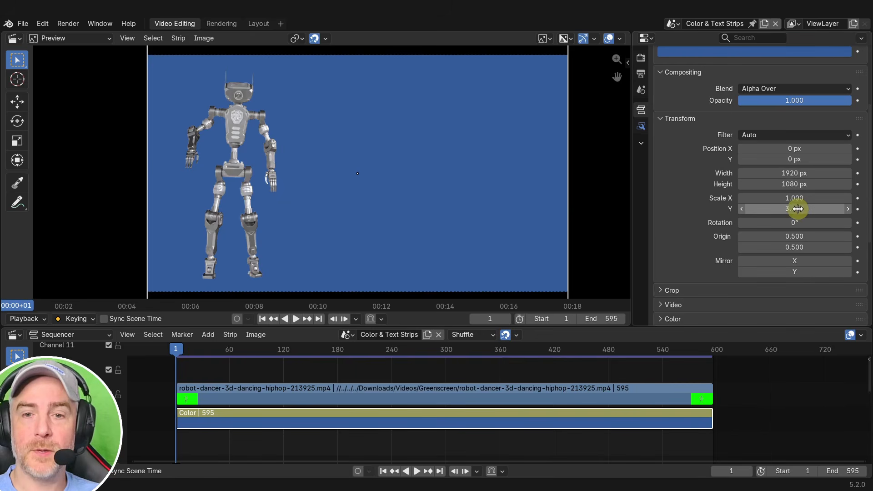
{"action": "key", "text": "BackSpace"}
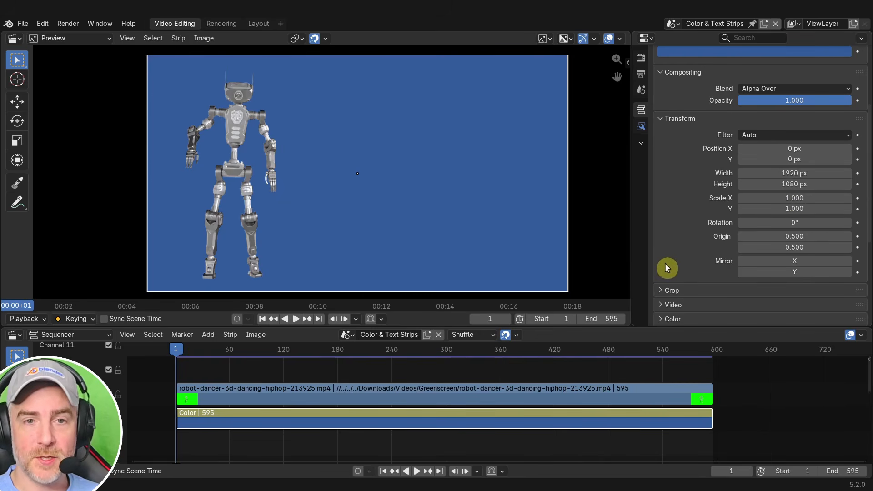
- Try an opacity of 0.127 on the Color strip and reset it to 1.000
{"action": "left_click_drag", "start_coordinate": [790, 100], "coordinate": [766, 105]}
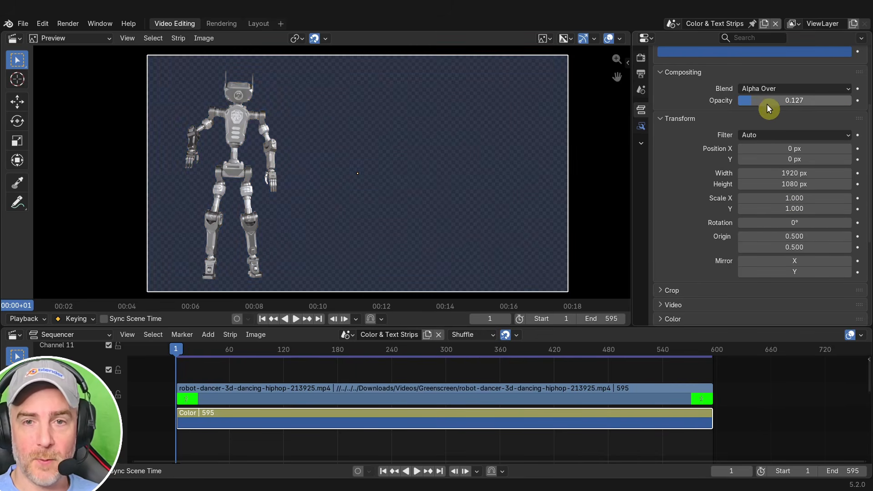
{"action": "key", "text": "BackSpace"}
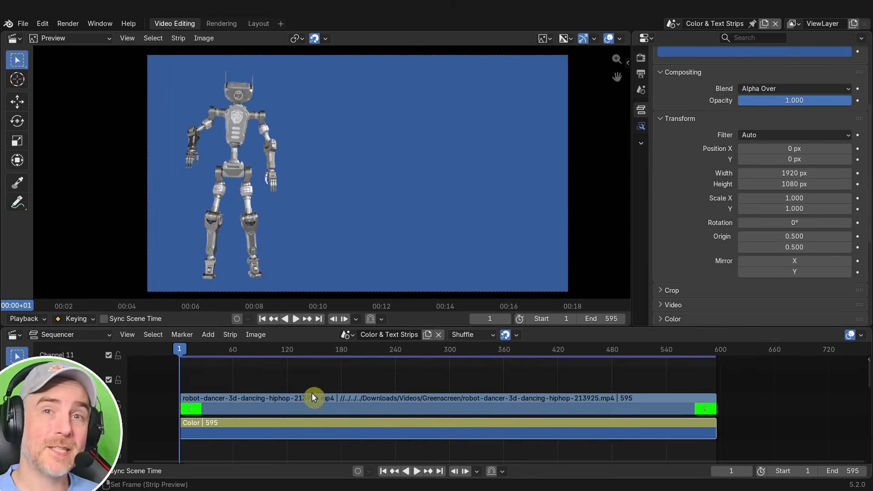
{"action": "middle_click_drag", "start_coordinate": [312, 398], "coordinate": [312, 396]}
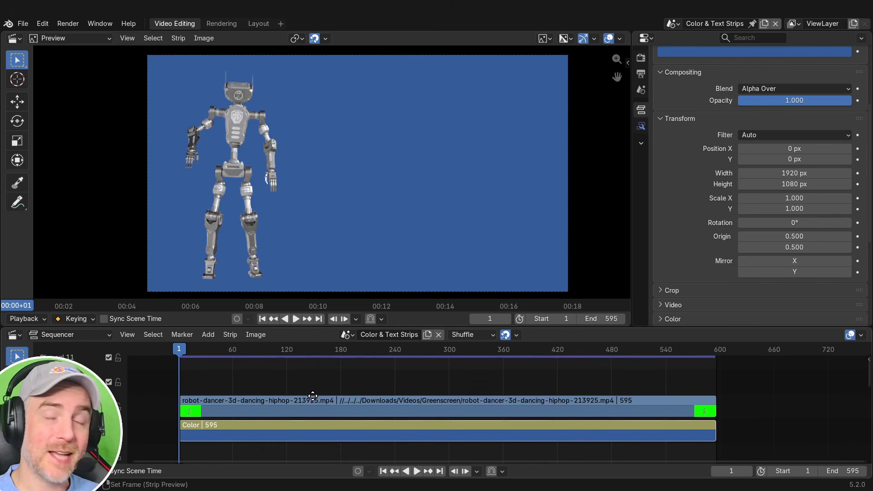
- Add a text strip above the robot video and stretch it from frame 1 over the full 595 frames
{"action": "key", "text": "shift+a"}
{"action": "left_click", "coordinate": [265, 383]}
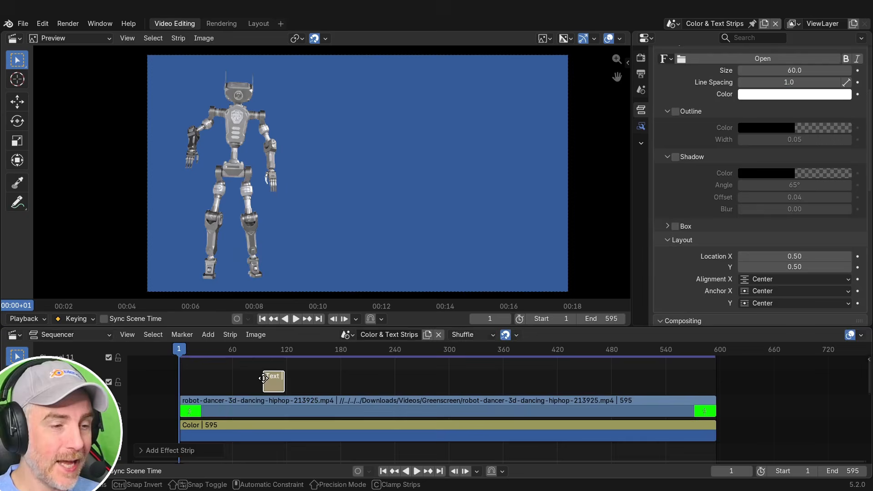
{"action": "left_click", "coordinate": [205, 381]}
{"action": "left_click_drag", "start_coordinate": [206, 381], "coordinate": [179, 381]}
{"action": "left_click_drag", "start_coordinate": [226, 381], "coordinate": [302, 378]}
{"action": "left_click_drag", "start_coordinate": [302, 378], "coordinate": [716, 380]}
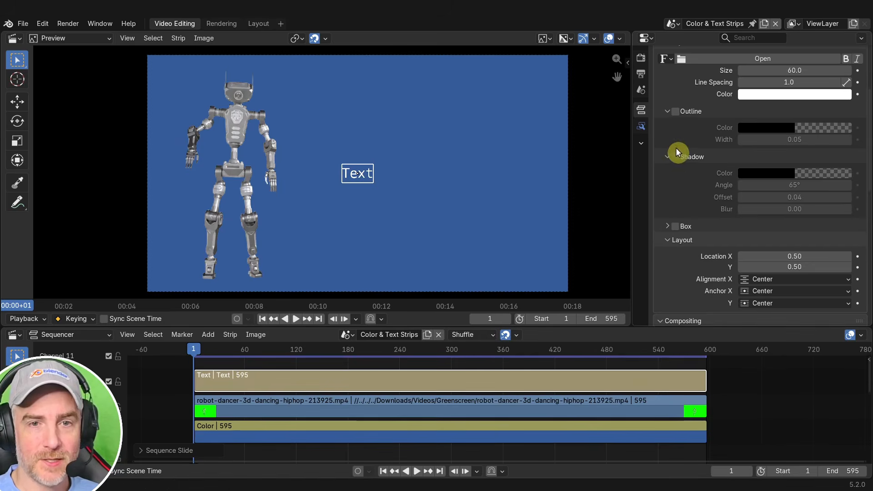
- Change the text strip's font to Archivo Black Regular
{"action": "scroll", "coordinate": [677, 151], "scroll_direction": "up", "scroll_amount": 4}
{"action": "left_click", "coordinate": [667, 175]}
{"action": "left_click", "coordinate": [681, 175]}
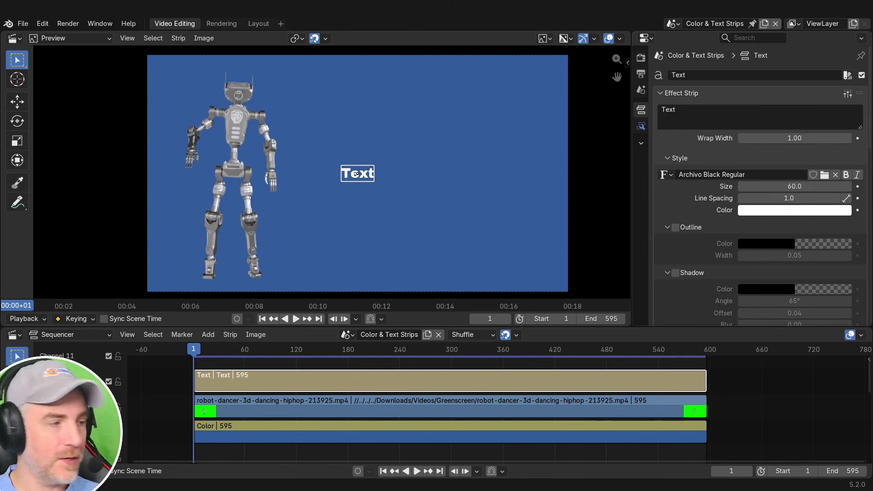
{"action": "left_click", "coordinate": [824, 174]}
{"action": "left_click_drag", "start_coordinate": [441, 116], "coordinate": [0, 82]}
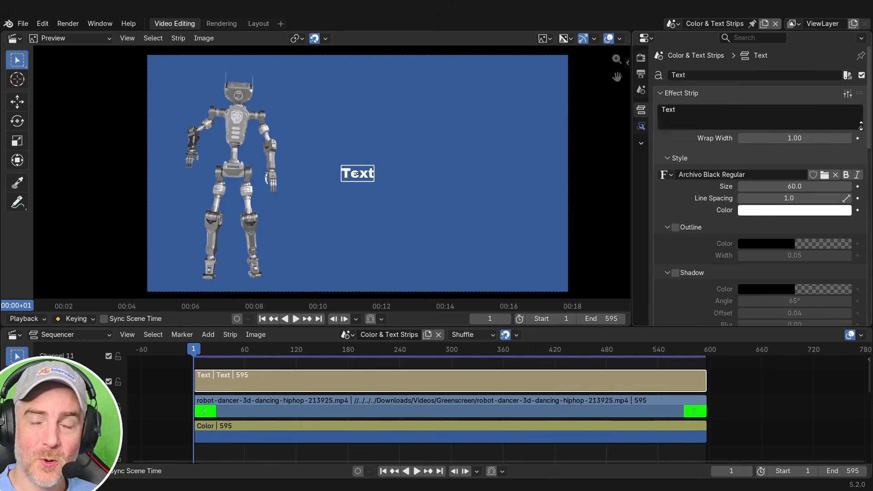
- Enlarge the text field and replace the default text with the "Text Strips" release notes on line spacing and style presets
{"action": "left_click_drag", "start_coordinate": [860, 126], "coordinate": [861, 226]}
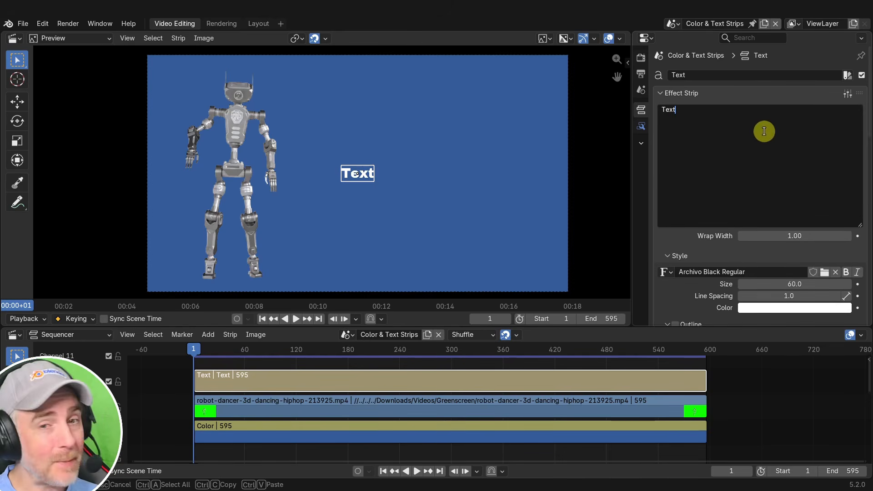
{"action": "left_click", "coordinate": [666, 110]}
{"action": "type", "text": "Text Strips¶ Text strips now support adjusting line spacing in between separate lines. (PR#157660) Line spacing may either be calculated relative to the font size, or an absolute amount in pixels, toggleable by button. The latter option is useful for keeping spacing fixed while adjusting font size. (PR#158585) Text strips now support style presets. Most settings in the Style and Layout panels are saved as part of the presets, and three default styles have been added: Subtitles, Main Title, Corner Title. Find it in the header of the Effect Strip panel. (e6a2fde77e)"}
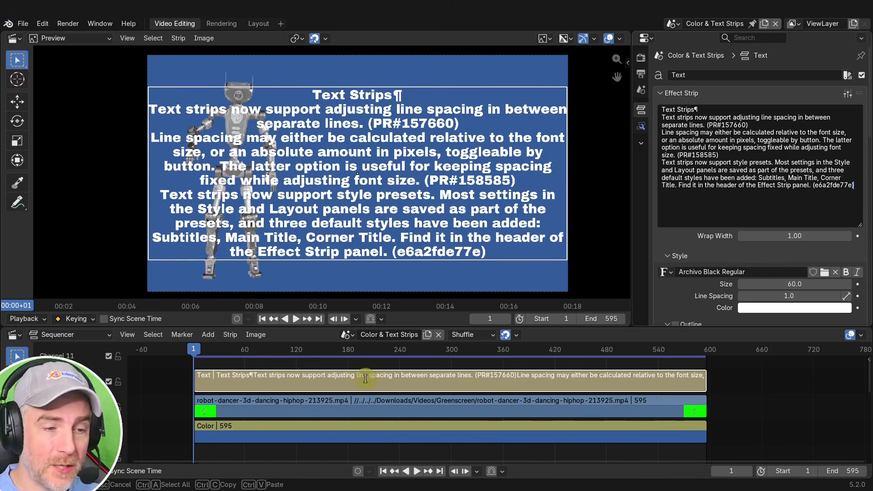
{"action": "left_click", "coordinate": [227, 384]}
{"action": "middle_click_drag", "start_coordinate": [244, 380], "coordinate": [239, 407]}
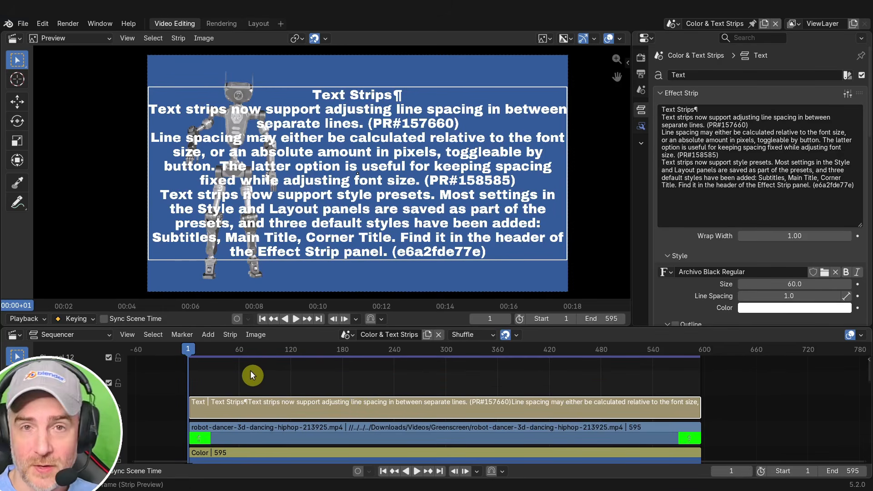
{"action": "middle_click_drag", "start_coordinate": [317, 413], "coordinate": [319, 387]}
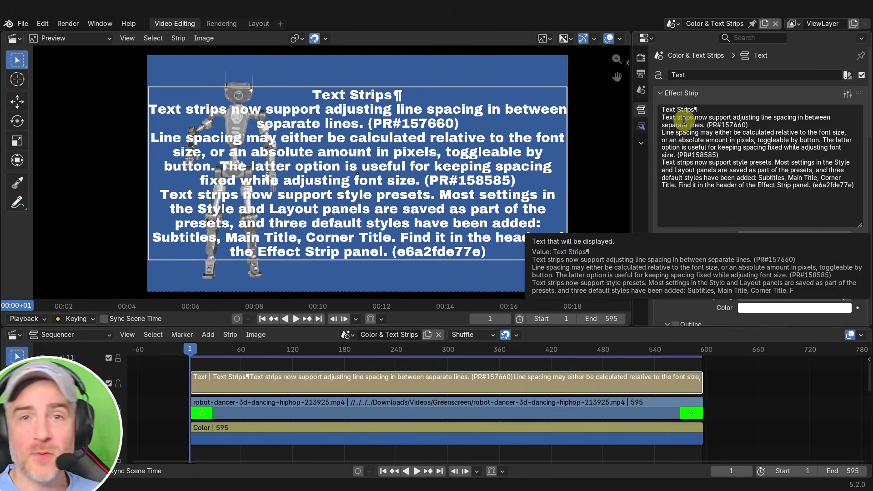
{"action": "left_click", "coordinate": [660, 113]}
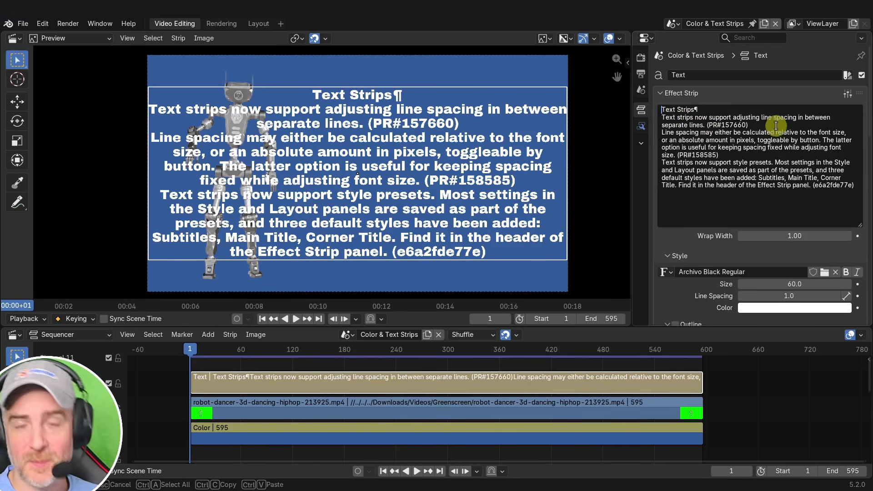
{"action": "key", "text": "Escape"}
- Set the text strip's Wrap Width to 0.50
{"action": "scroll", "coordinate": [712, 153], "scroll_direction": "down", "scroll_amount": 10}
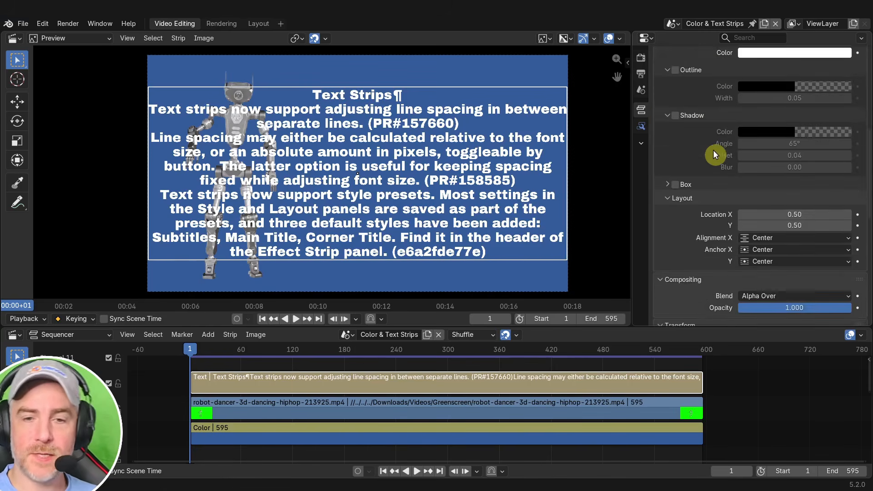
{"action": "scroll", "coordinate": [713, 153], "scroll_direction": "down", "scroll_amount": 5}
{"action": "scroll", "coordinate": [718, 178], "scroll_direction": "up", "scroll_amount": 15}
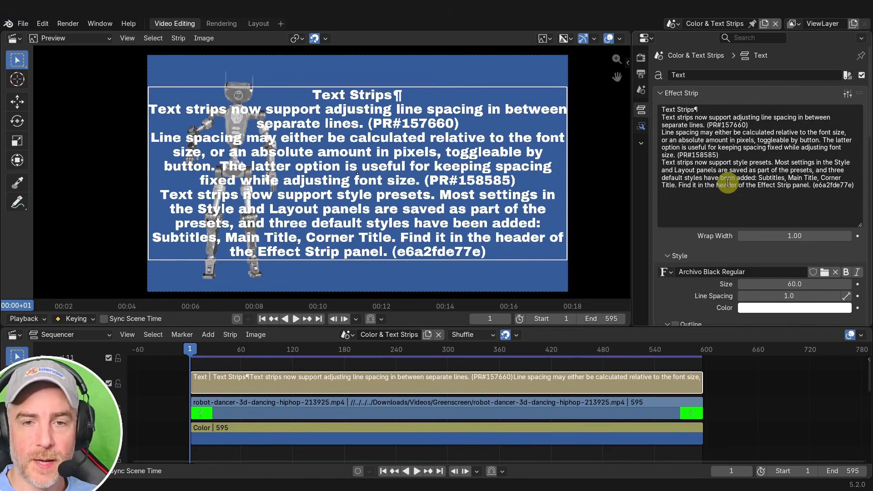
{"action": "left_click_drag", "start_coordinate": [766, 234], "coordinate": [697, 235]}
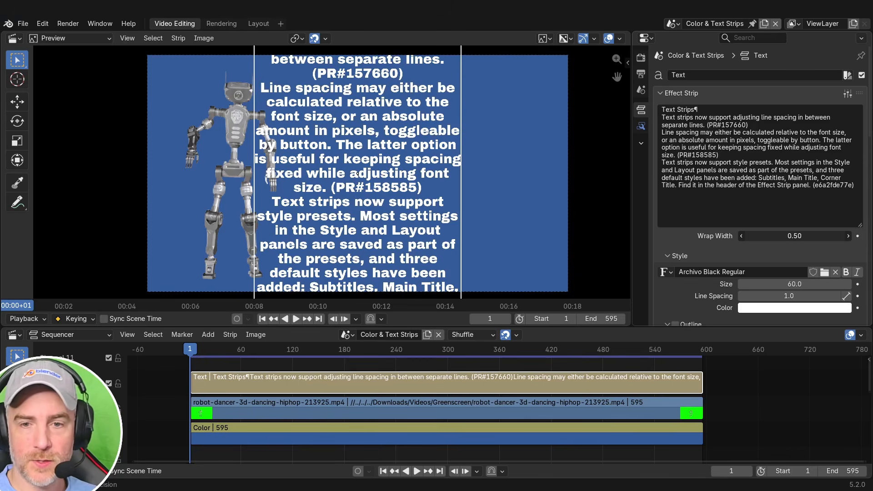
{"action": "left_click", "coordinate": [801, 236]}
{"action": "type", "text": ".5"}
{"action": "key", "text": "Return"}
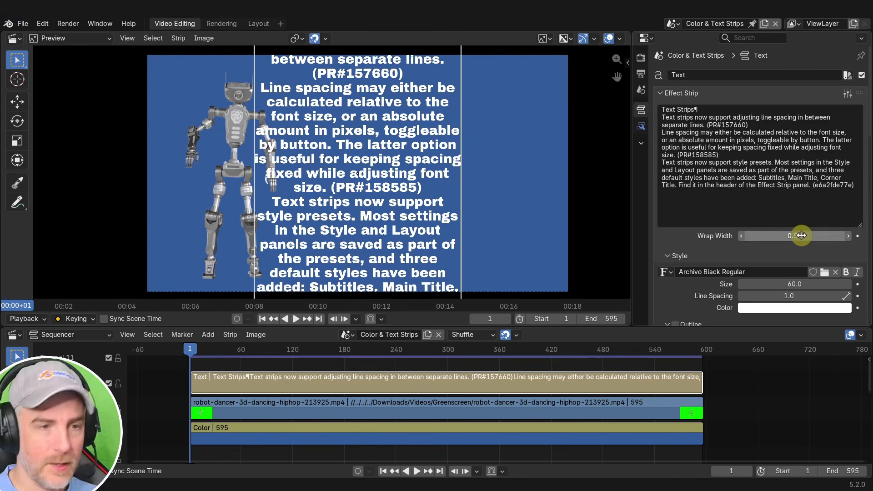
- Move the text away from the robot by setting its layout Location X to 0.70
{"action": "scroll", "coordinate": [721, 257], "scroll_direction": "down", "scroll_amount": 11}
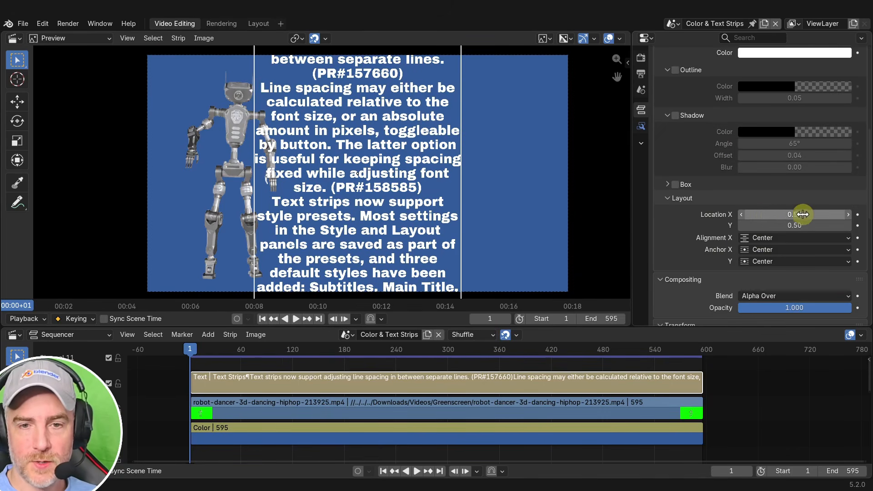
{"action": "left_click_drag", "start_coordinate": [800, 215], "coordinate": [822, 215]}
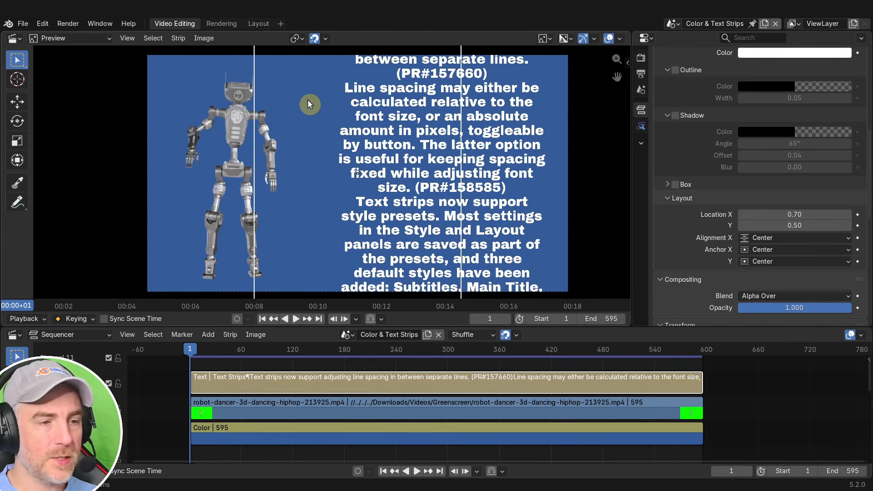
{"action": "scroll", "coordinate": [300, 82], "scroll_direction": "down", "scroll_amount": 2}
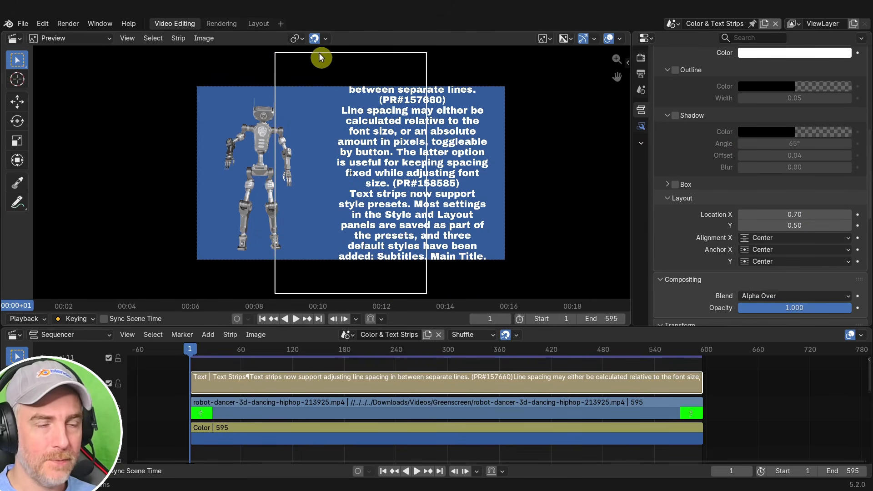
{"action": "scroll", "coordinate": [381, 206], "scroll_direction": "up", "scroll_amount": 2}
{"action": "scroll", "coordinate": [381, 200], "scroll_direction": "up", "scroll_amount": 1}
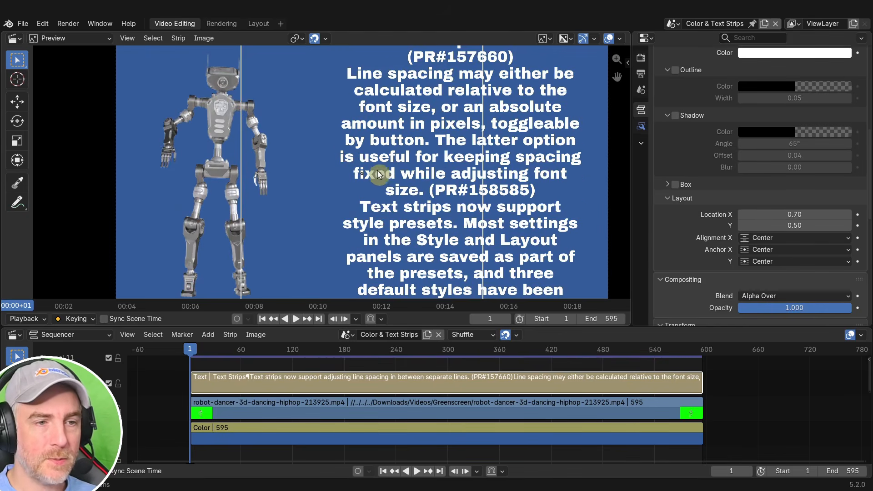
{"action": "scroll", "coordinate": [377, 175], "scroll_direction": "up", "scroll_amount": 1}
{"action": "scroll", "coordinate": [373, 177], "scroll_direction": "down", "scroll_amount": 2}
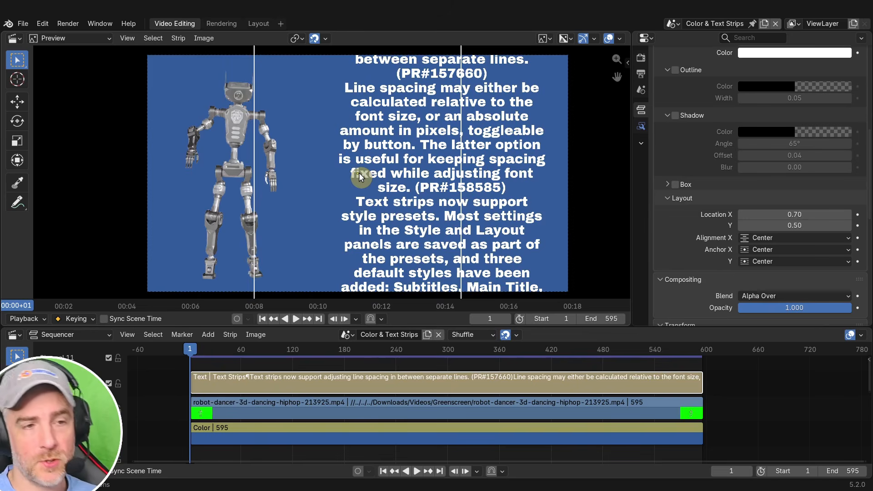
{"action": "scroll", "coordinate": [359, 173], "scroll_direction": "down", "scroll_amount": 1}
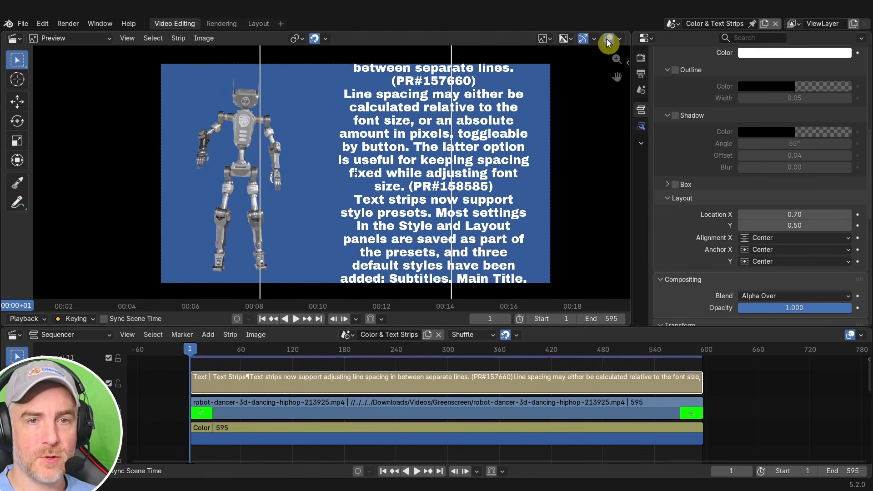
- Toggle the preview's Image Outline overlay off and on, and hide all preview overlays
{"action": "left_click", "coordinate": [618, 38]}
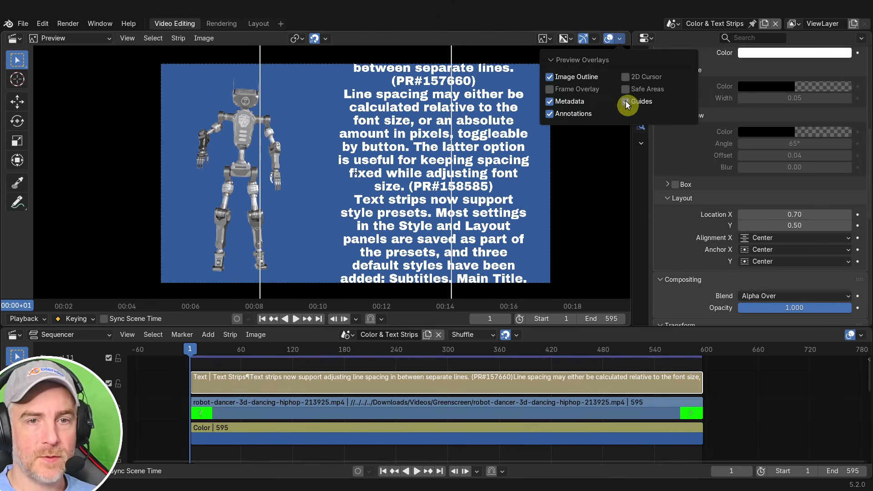
{"action": "left_click", "coordinate": [552, 78]}
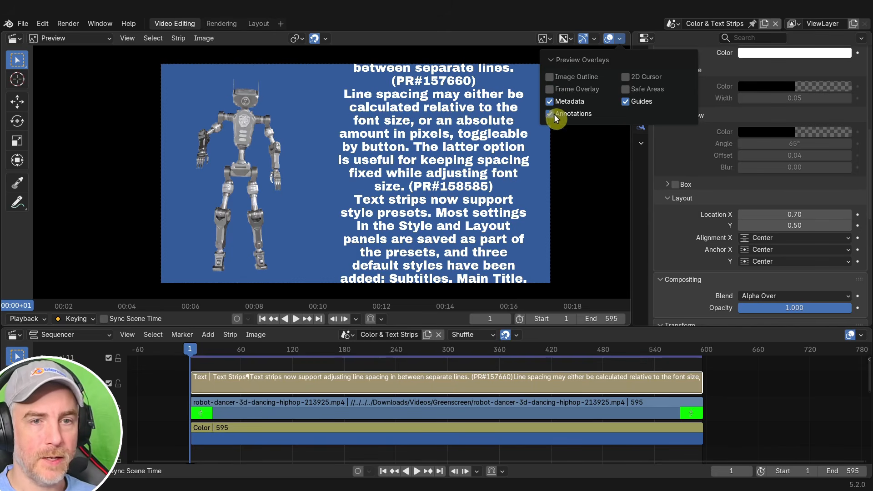
{"action": "left_click", "coordinate": [569, 79]}
{"action": "left_click", "coordinate": [609, 39]}
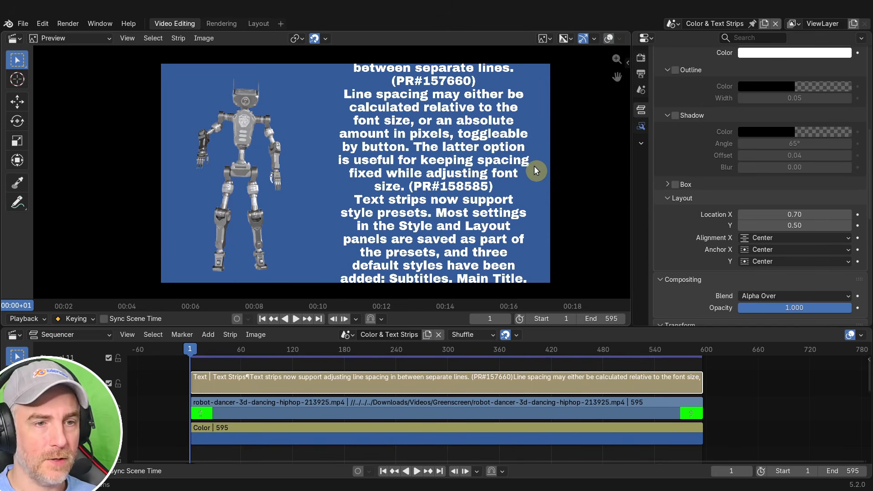
- Try changing the text strip's layout Location Y and its transform Position Y
{"action": "left_click_drag", "start_coordinate": [779, 225], "coordinate": [740, 226]}
{"action": "right_click", "coordinate": [781, 223]}
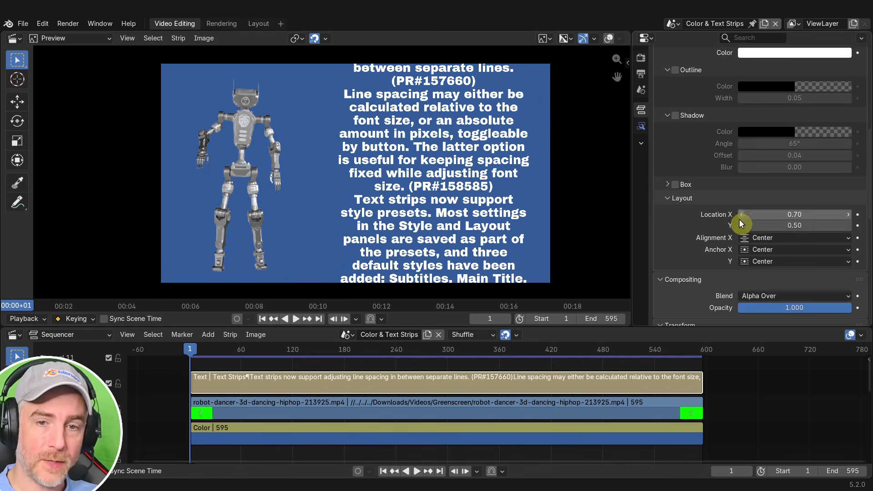
{"action": "scroll", "coordinate": [718, 164], "scroll_direction": "up", "scroll_amount": 10}
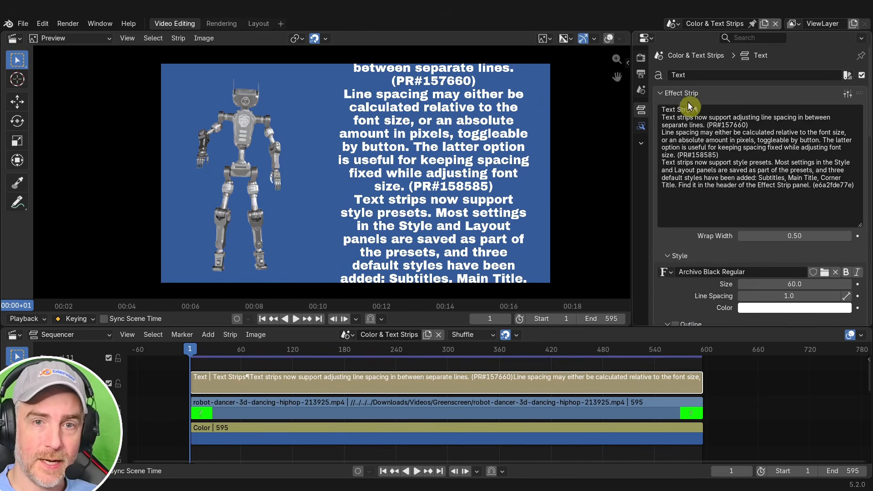
{"action": "left_click", "coordinate": [682, 93]}
{"action": "scroll", "coordinate": [772, 155], "scroll_direction": "down", "scroll_amount": 3}
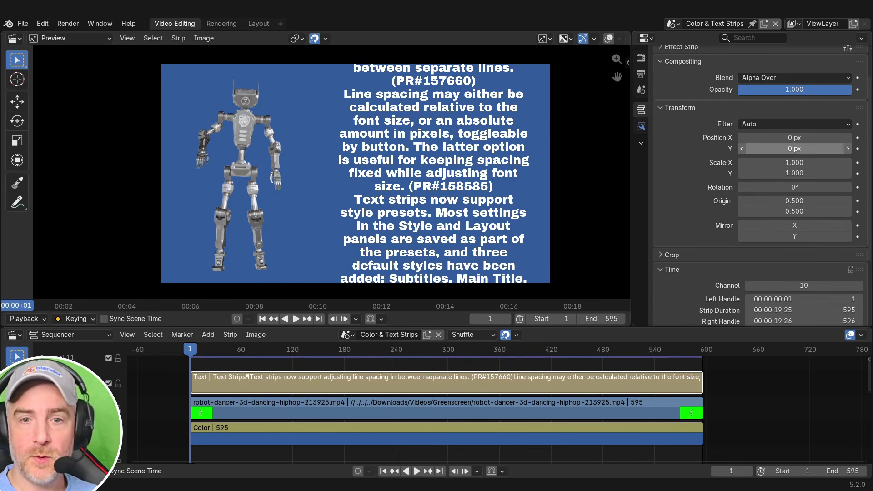
{"action": "left_click_drag", "start_coordinate": [797, 149], "coordinate": [851, 149]}
{"action": "key", "text": "Escape"}
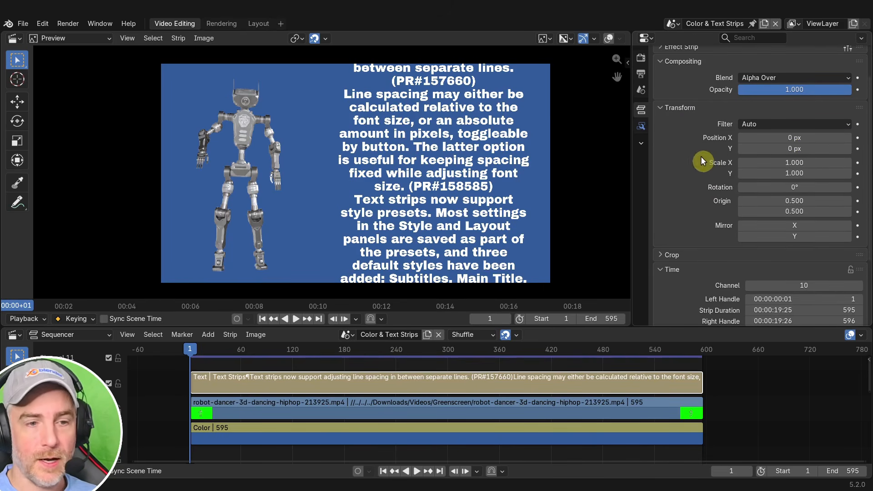
- Expand the Effect Strip settings and lower the text slightly with the layout Location Y
{"action": "left_click", "coordinate": [659, 47]}
{"action": "scroll", "coordinate": [746, 230], "scroll_direction": "down", "scroll_amount": 5}
{"action": "scroll", "coordinate": [789, 228], "scroll_direction": "down", "scroll_amount": 1}
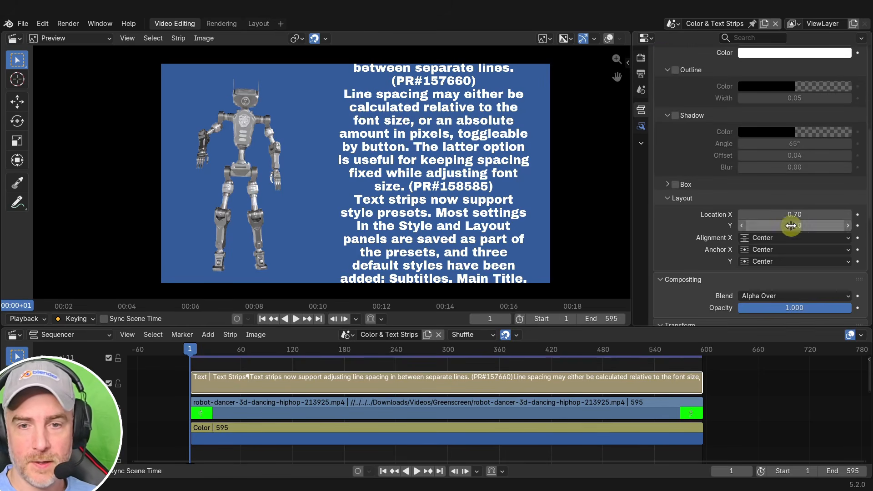
{"action": "left_click_drag", "start_coordinate": [789, 225], "coordinate": [783, 225]}
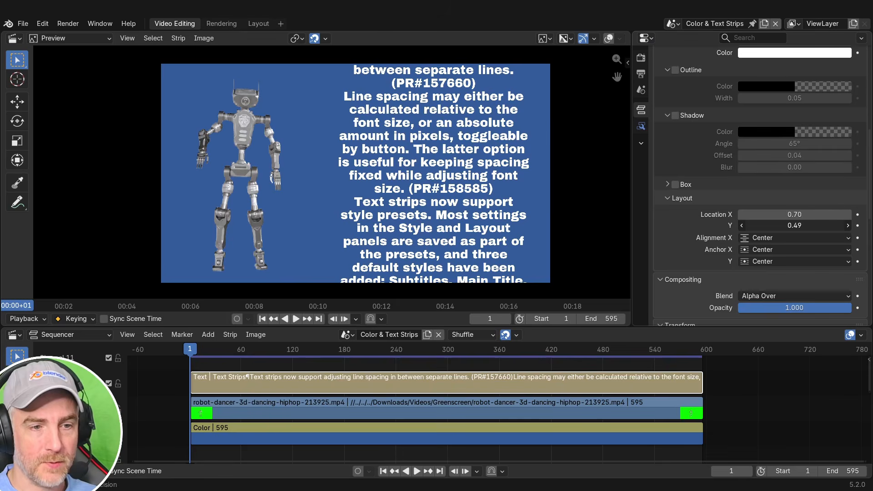
- Raise the text strip to a transform Position Y of 437 px and show the preview overlays
{"action": "scroll", "coordinate": [789, 225], "scroll_direction": "down", "scroll_amount": 10}
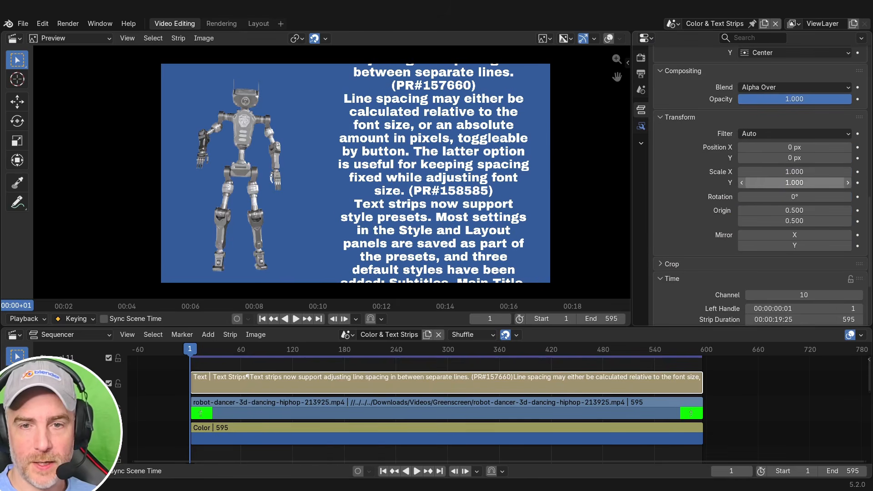
{"action": "left_click_drag", "start_coordinate": [790, 161], "coordinate": [366, 191]}
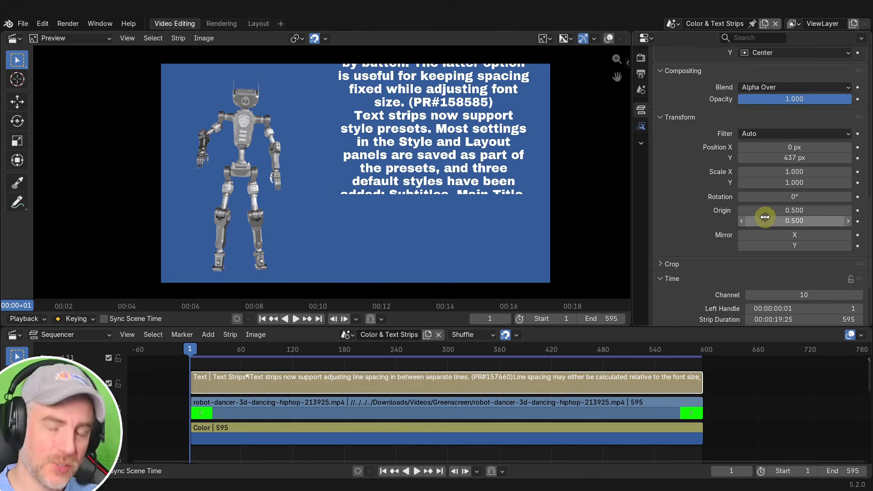
{"action": "left_click", "coordinate": [608, 39]}
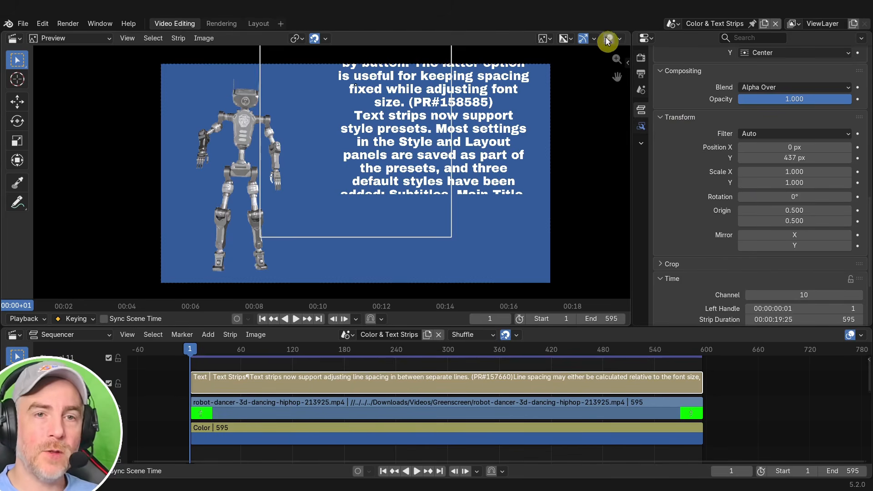
{"action": "scroll", "coordinate": [320, 174], "scroll_direction": "down", "scroll_amount": 2}
{"action": "scroll", "coordinate": [321, 174], "scroll_direction": "up", "scroll_amount": 1}
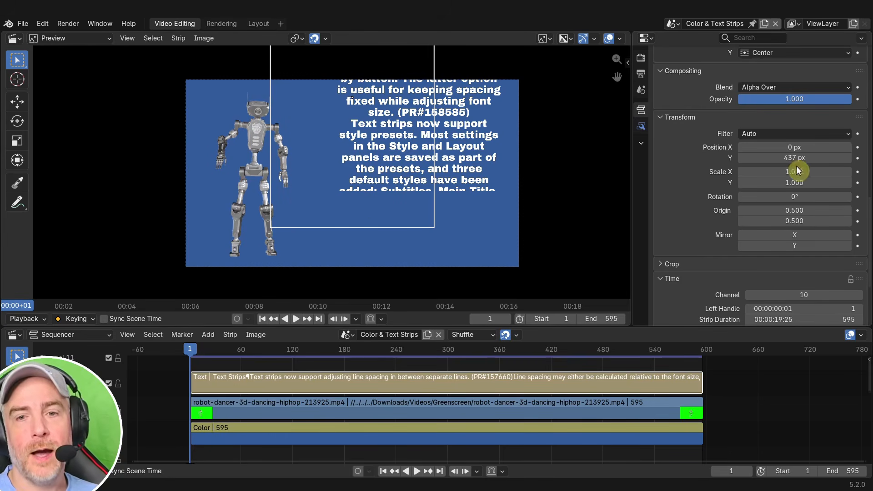
- Reset the text strip's Position Y to 0 px, try another vertical shift and hide the preview overlays
{"action": "left_click_drag", "start_coordinate": [794, 158], "coordinate": [614, 158]}
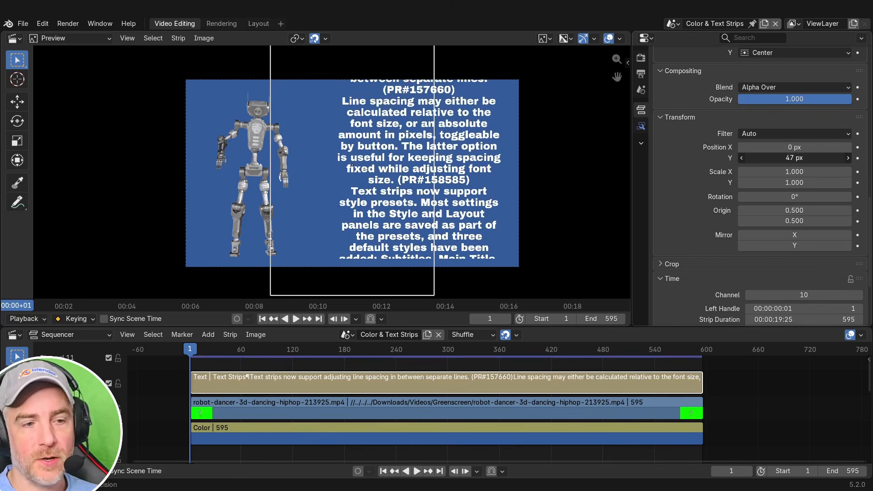
{"action": "right_click", "coordinate": [793, 157]}
{"action": "left_click", "coordinate": [793, 158]}
{"action": "type", "text": "0"}
{"action": "key", "text": "Return"}
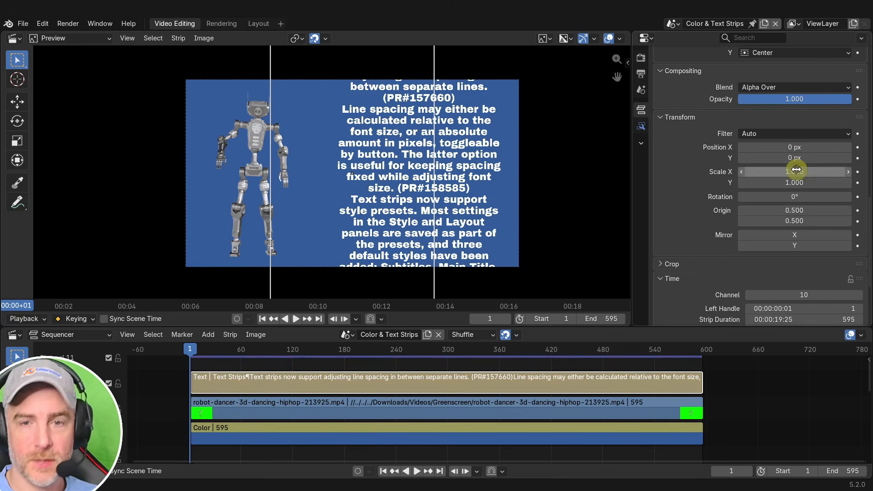
{"action": "left_click_drag", "start_coordinate": [794, 159], "coordinate": [864, 159]}
{"action": "right_click", "coordinate": [793, 158]}
{"action": "scroll", "coordinate": [790, 158], "scroll_direction": "up", "scroll_amount": 12}
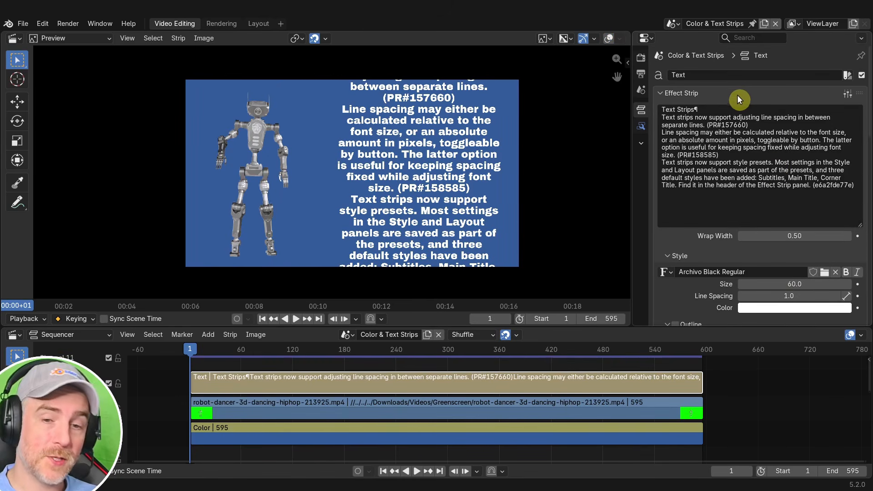
- Set the text strip's relative Line Spacing to 2.2, try an enlarged font size, and settle on Size 48
{"action": "left_click_drag", "start_coordinate": [784, 296], "coordinate": [827, 296]}
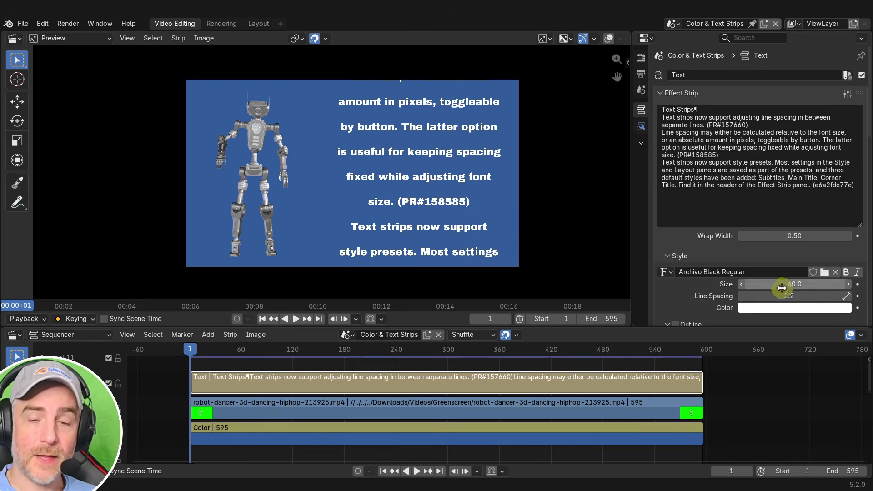
{"action": "left_click_drag", "start_coordinate": [782, 285], "coordinate": [848, 285]}
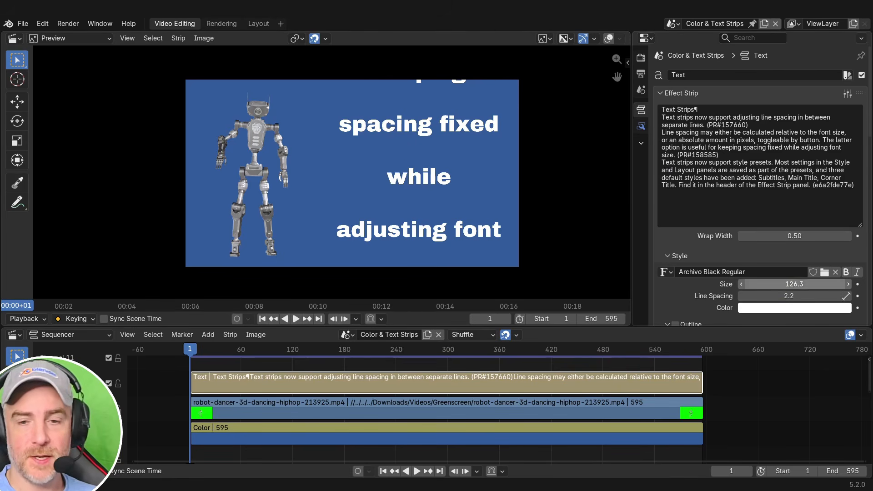
{"action": "left_click_drag", "start_coordinate": [801, 285], "coordinate": [761, 285]}
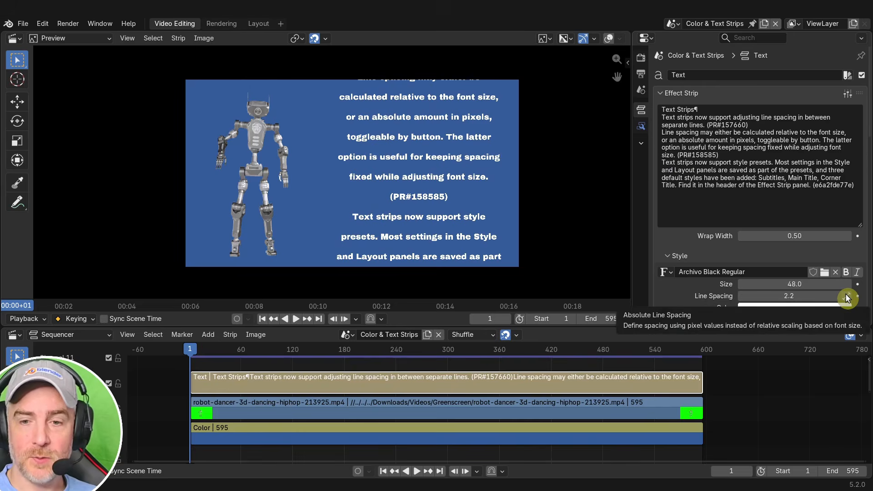
- Switch the text strip to absolute line spacing of 100 px and try a larger font size
{"action": "left_click", "coordinate": [846, 299]}
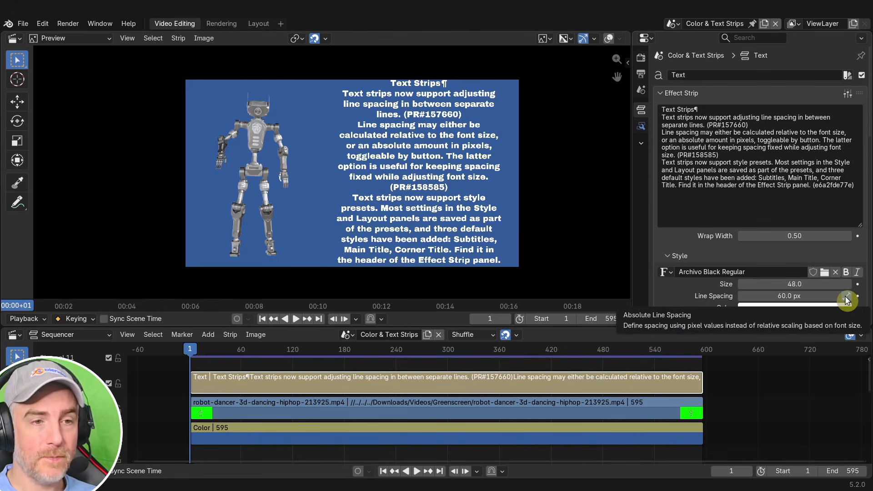
{"action": "mouse_move", "coordinate": [789, 295]}
{"action": "left_mouse_down"}
{"action": "mouse_move", "coordinate": [810, 294]}
{"action": "mouse_move", "coordinate": [789, 294]}
{"action": "left_mouse_up"}
{"action": "left_click", "coordinate": [791, 296]}
{"action": "type", "text": "100"}
{"action": "key", "text": "Return"}
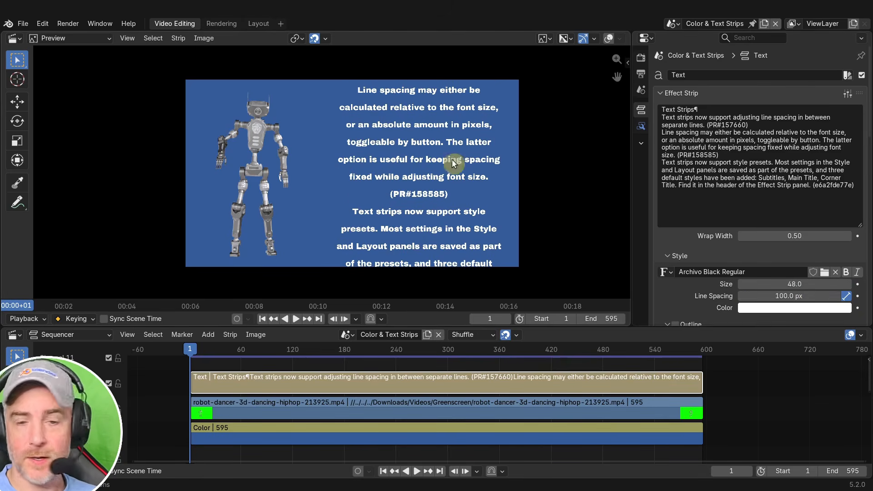
{"action": "left_click_drag", "start_coordinate": [800, 282], "coordinate": [872, 283]}
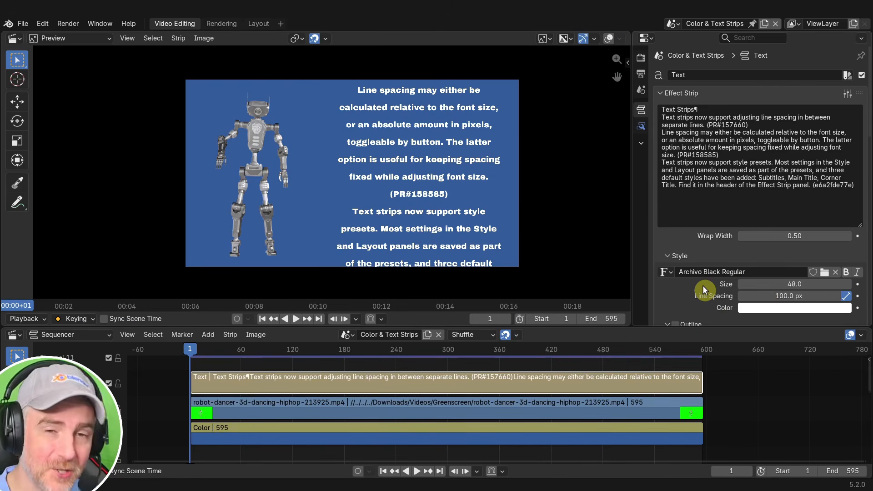
- Replace the text strip's whole content with "Blender Text Presets" and set its font size to 80
{"action": "left_click", "coordinate": [661, 162]}
{"action": "left_click_drag", "start_coordinate": [661, 162], "coordinate": [857, 184]}
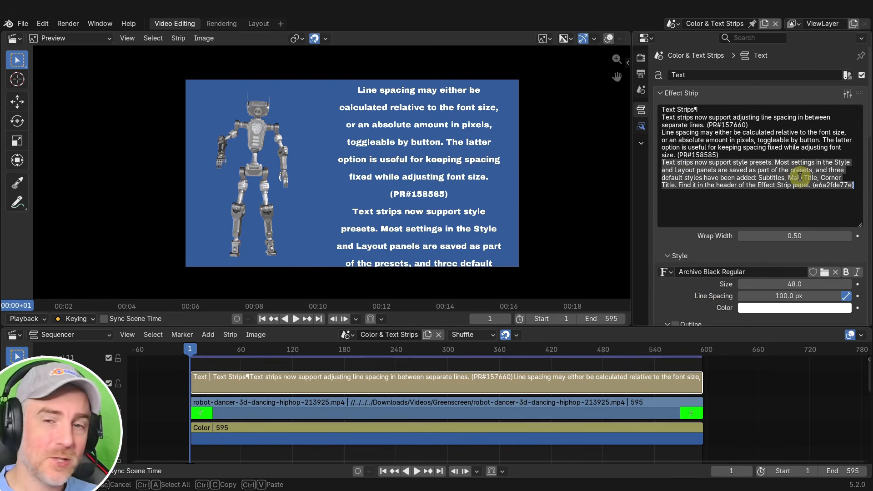
{"action": "left_click", "coordinate": [726, 185]}
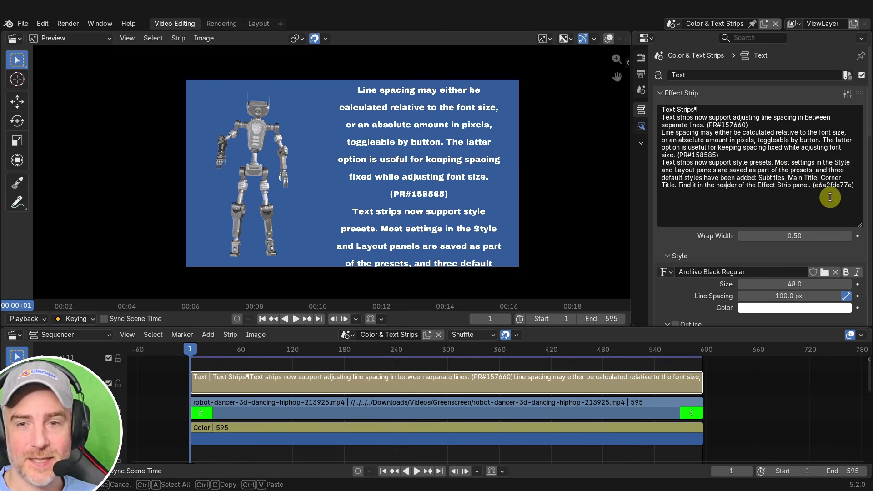
{"action": "left_click_drag", "start_coordinate": [857, 189], "coordinate": [634, 99]}
{"action": "type", "text": "Ble"}
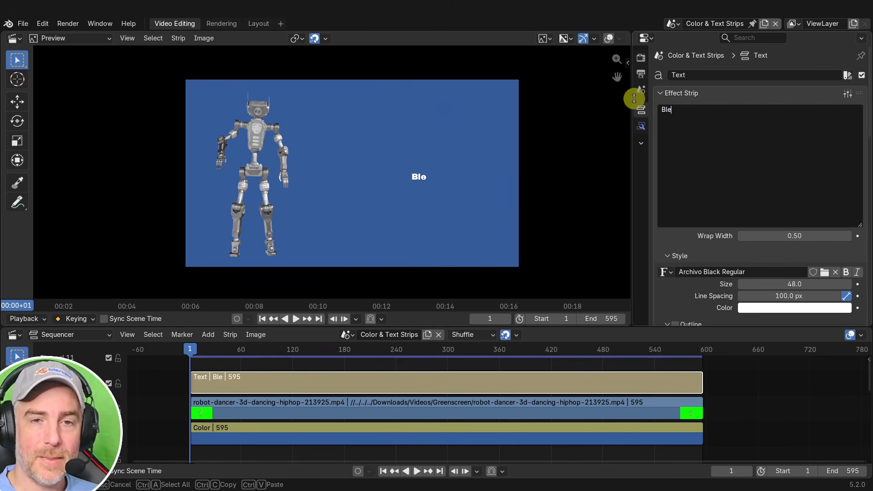
{"action": "type", "text": "nder Text Presets"}
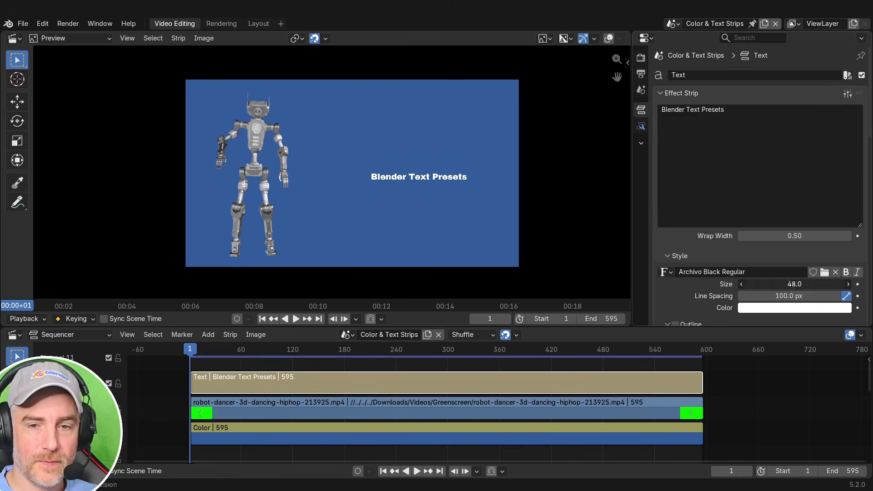
{"action": "left_click_drag", "start_coordinate": [779, 284], "coordinate": [800, 284]}
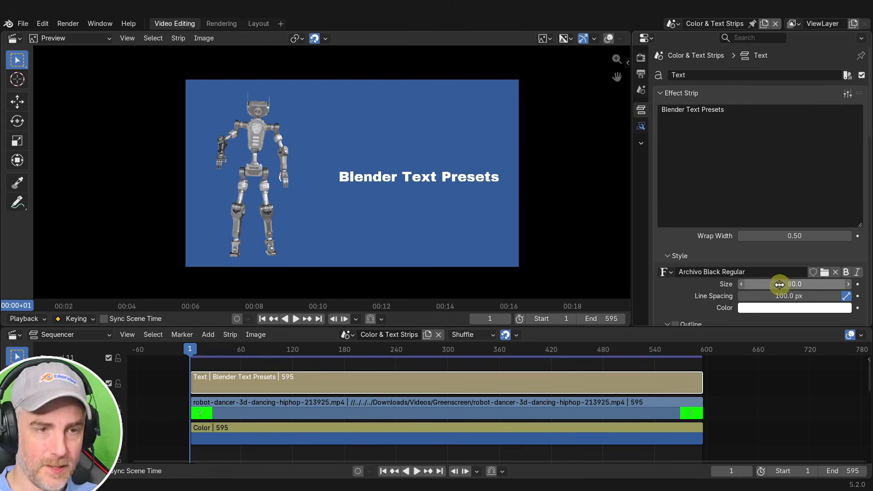
- Apply the Corner Title style preset to the text strip and show the preview overlays
{"action": "left_click", "coordinate": [848, 95]}
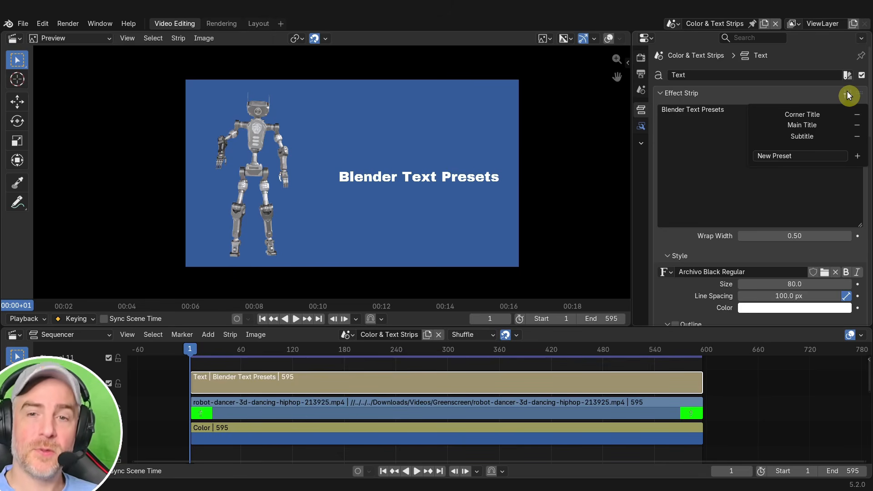
{"action": "left_click", "coordinate": [802, 114]}
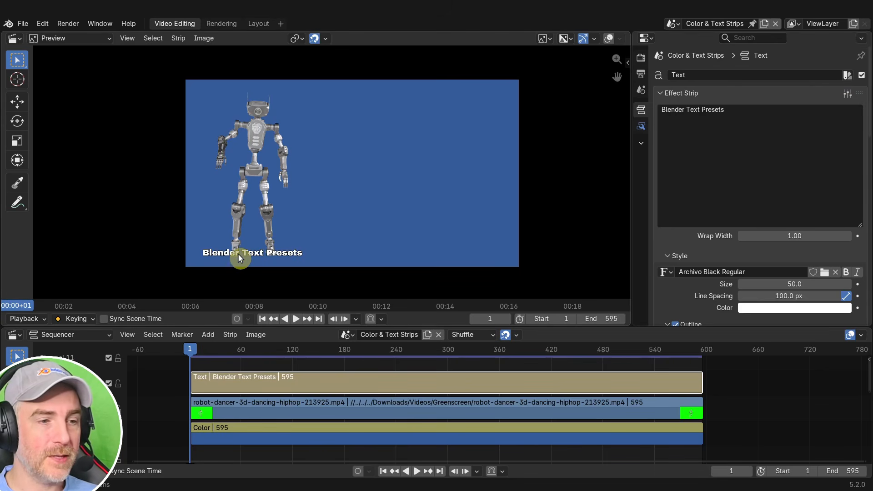
{"action": "left_click", "coordinate": [607, 39]}
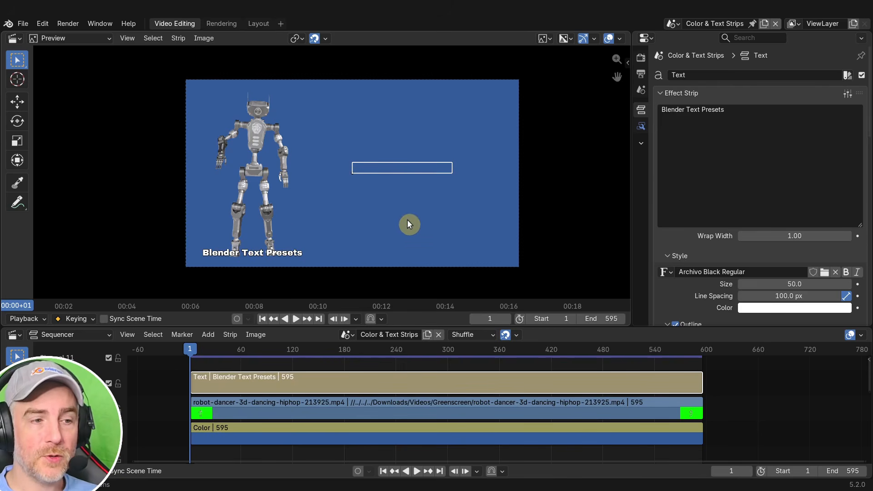
- Try moving the text strip in the preview and changing its transform Position
{"action": "key", "text": "g"}
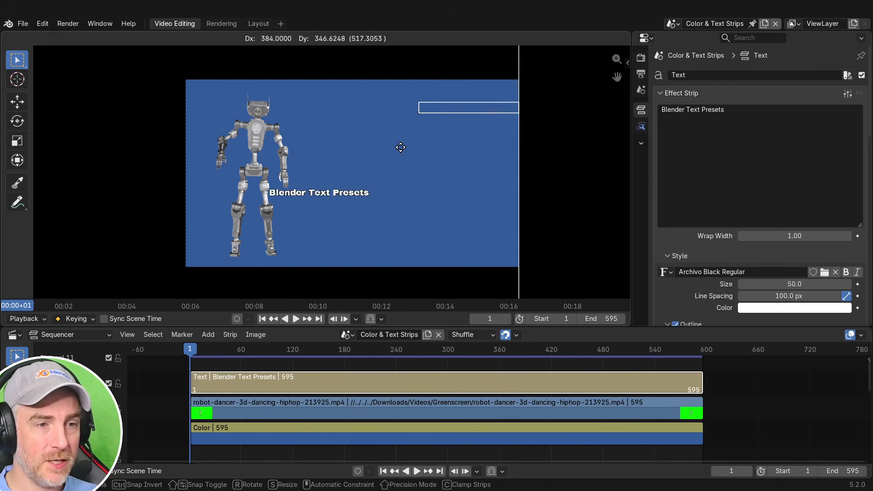
{"action": "key", "text": "Escape"}
{"action": "scroll", "coordinate": [795, 286], "scroll_direction": "down", "scroll_amount": 15}
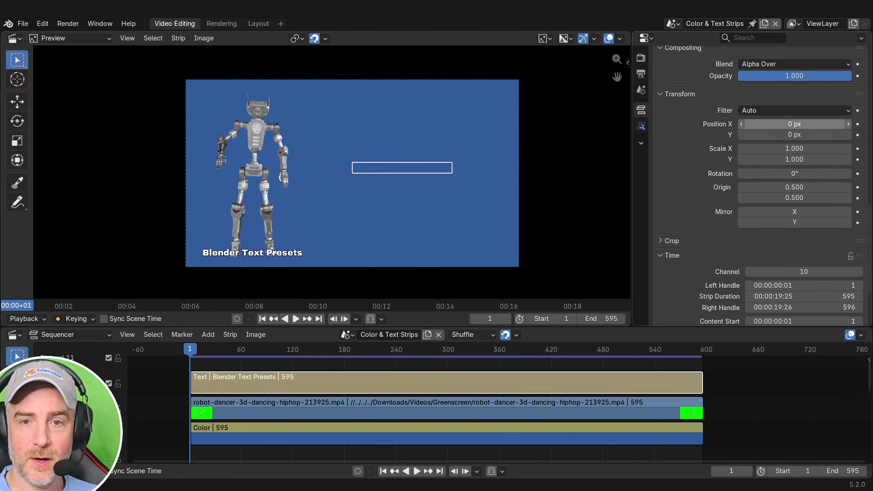
{"action": "left_click_drag", "start_coordinate": [756, 124], "coordinate": [788, 135]}
{"action": "key", "text": "Escape"}
{"action": "scroll", "coordinate": [795, 136], "scroll_direction": "up", "scroll_amount": 20}
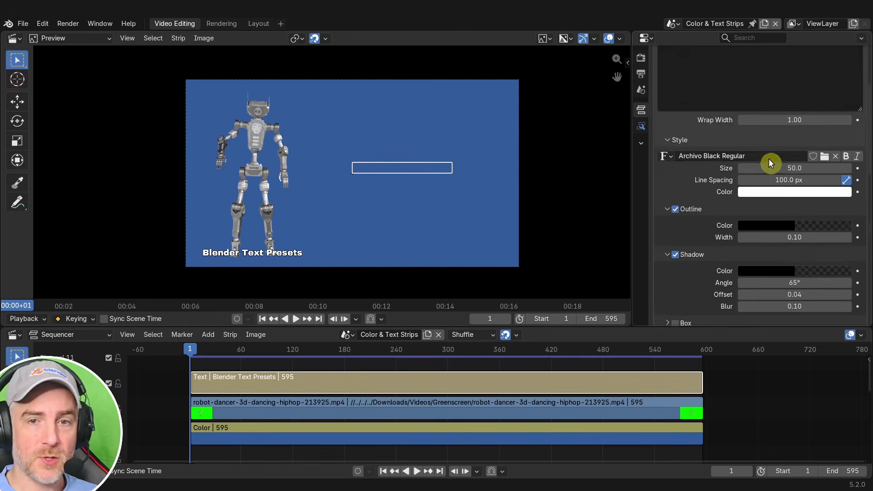
- Apply the Main Title style preset to the text strip, followed by the Subtitle preset
{"action": "scroll", "coordinate": [770, 173], "scroll_direction": "down", "scroll_amount": 4}
{"action": "scroll", "coordinate": [775, 188], "scroll_direction": "up", "scroll_amount": 1}
{"action": "scroll", "coordinate": [773, 182], "scroll_direction": "up", "scroll_amount": 8}
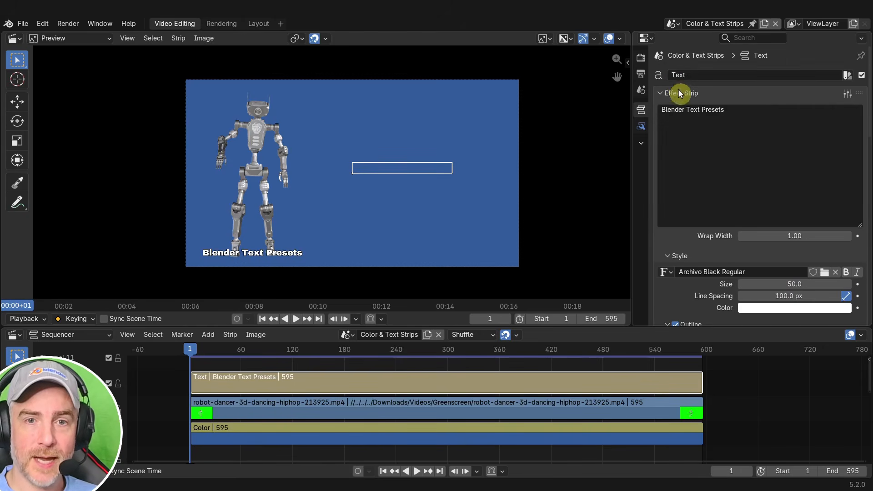
{"action": "scroll", "coordinate": [759, 180], "scroll_direction": "down", "scroll_amount": 6}
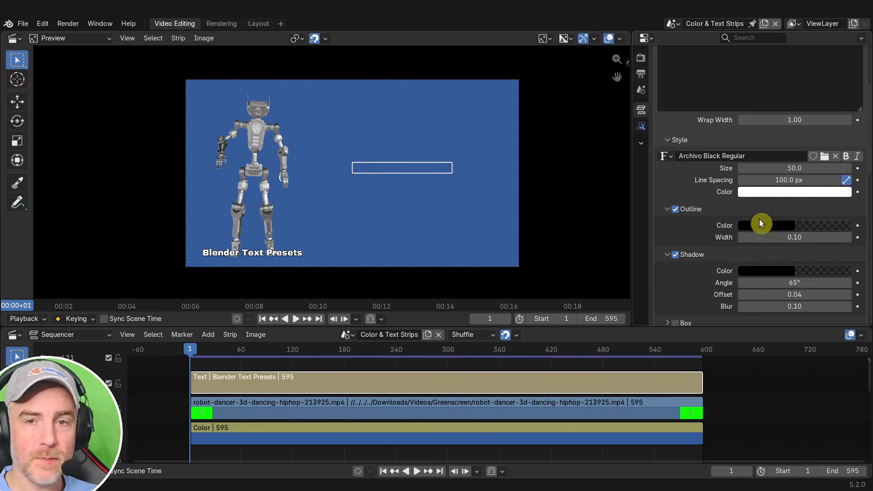
{"action": "scroll", "coordinate": [759, 225], "scroll_direction": "up", "scroll_amount": 6}
{"action": "left_click", "coordinate": [849, 95]}
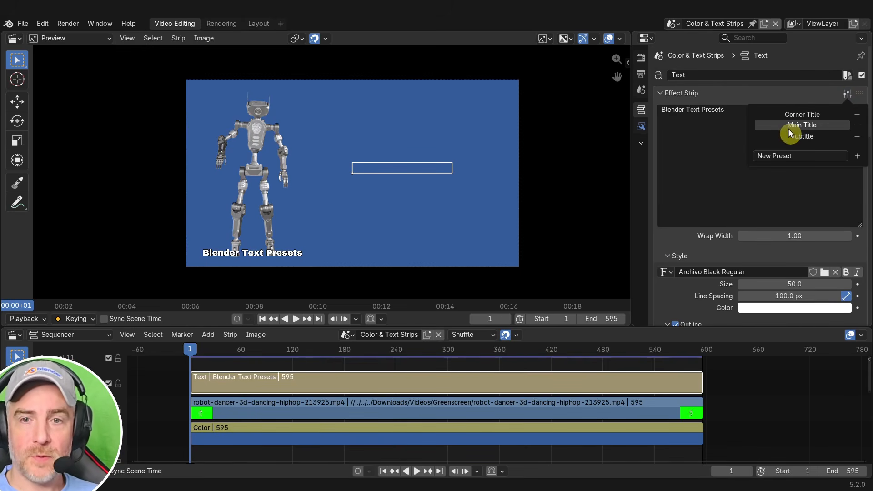
{"action": "left_click", "coordinate": [768, 124]}
{"action": "left_click", "coordinate": [847, 94]}
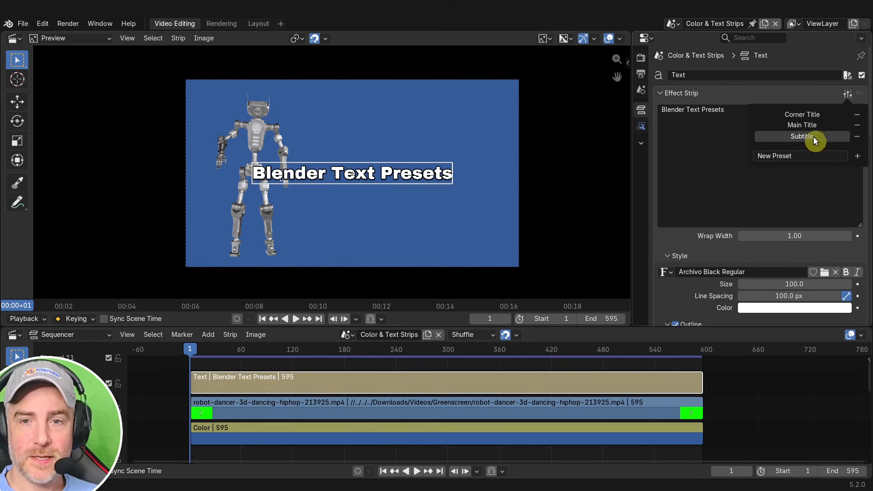
{"action": "left_click", "coordinate": [836, 135]}
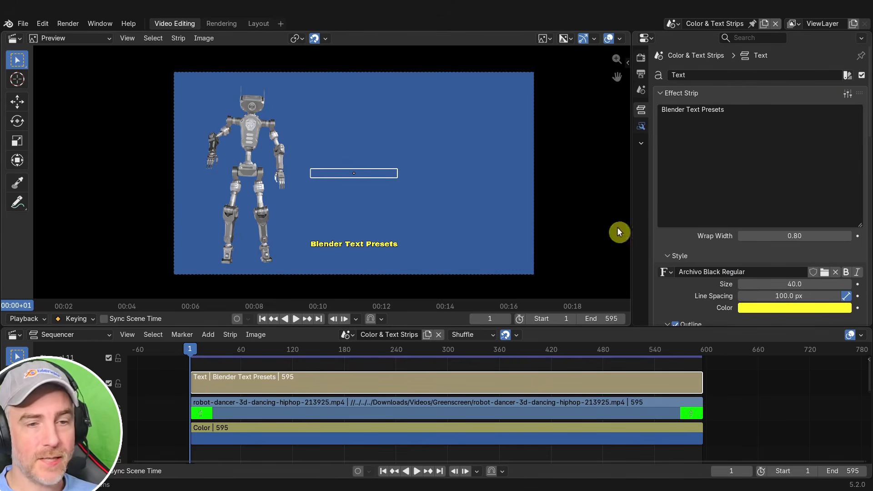
- Undo the applied style presets back to the plain white text and hide the preview overlays
{"action": "scroll", "coordinate": [760, 205], "scroll_direction": "down", "scroll_amount": 7}
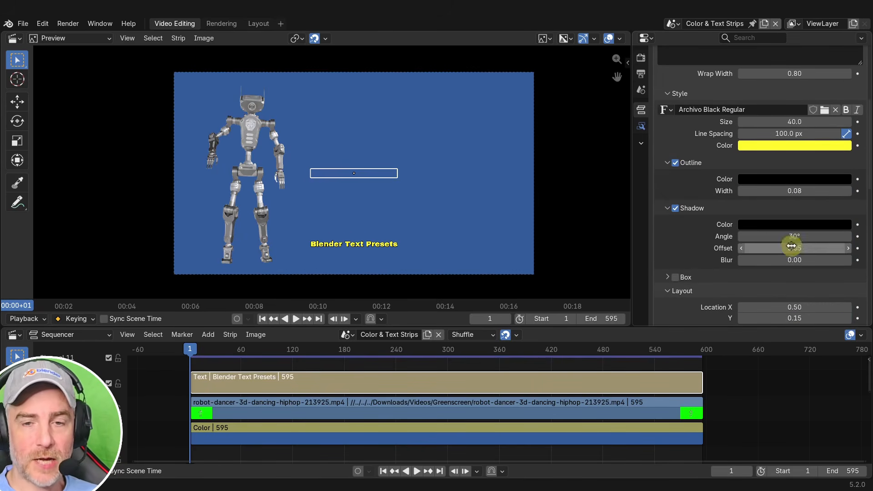
{"action": "scroll", "coordinate": [758, 227], "scroll_direction": "up", "scroll_amount": 5}
{"action": "scroll", "coordinate": [764, 212], "scroll_direction": "up", "scroll_amount": 3}
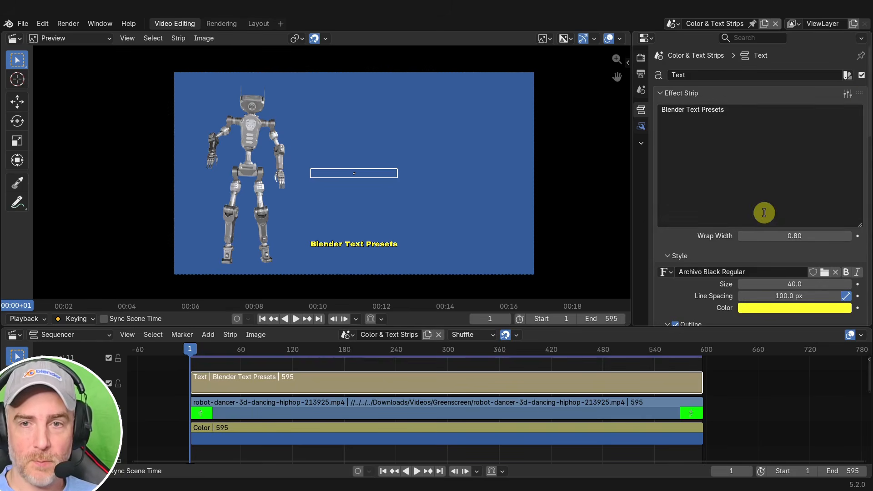
{"action": "left_click", "coordinate": [849, 95]}
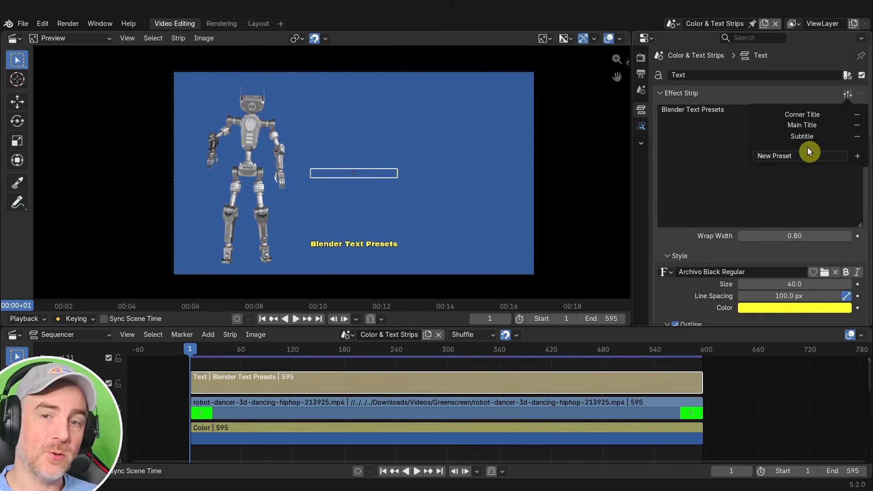
{"action": "left_click", "coordinate": [725, 93]}
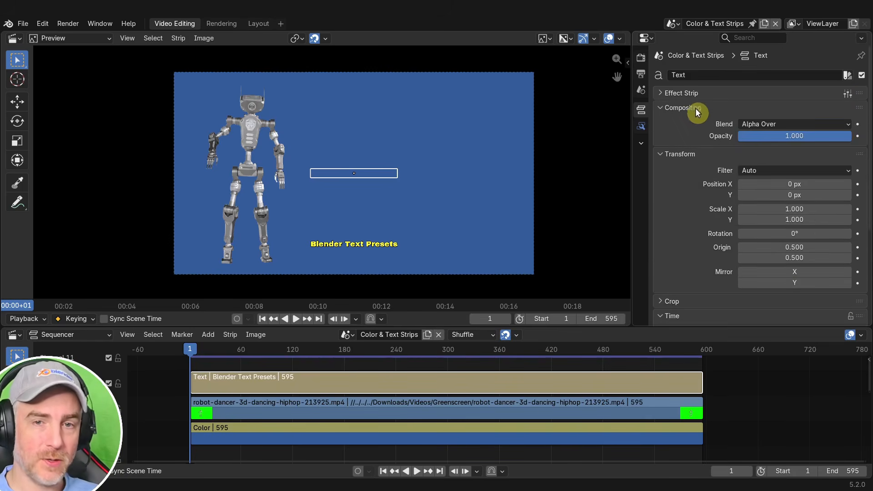
{"action": "left_click", "coordinate": [713, 94]}
{"action": "key", "text": "ctrl+z"}
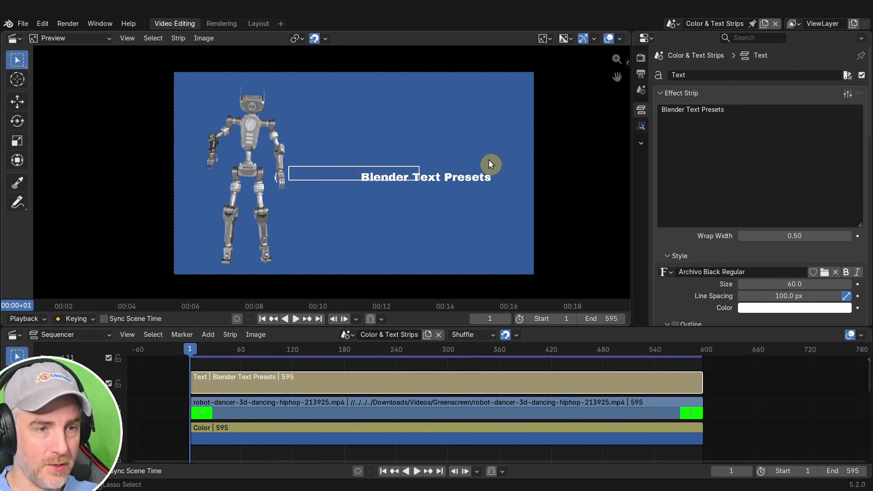
{"action": "left_click", "coordinate": [608, 38]}
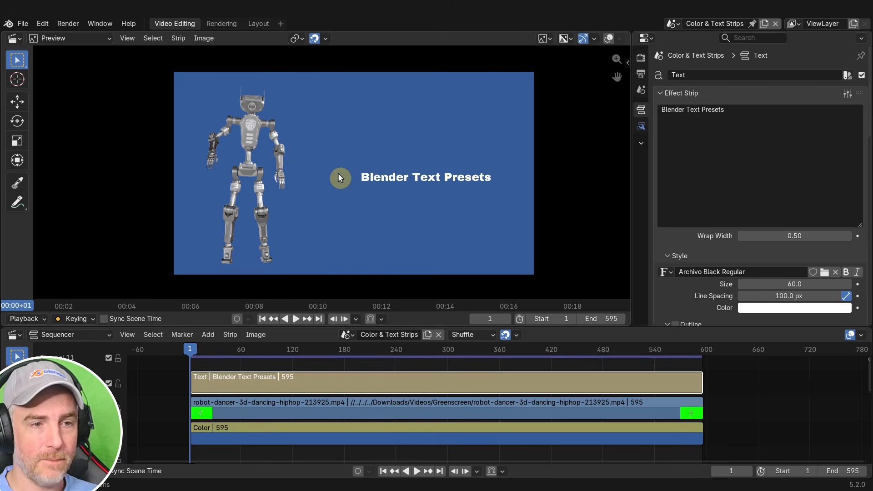
- Save the text strip's current style and layout as a new preset named Credits
{"action": "left_click", "coordinate": [848, 93]}
{"action": "left_click", "coordinate": [812, 155]}
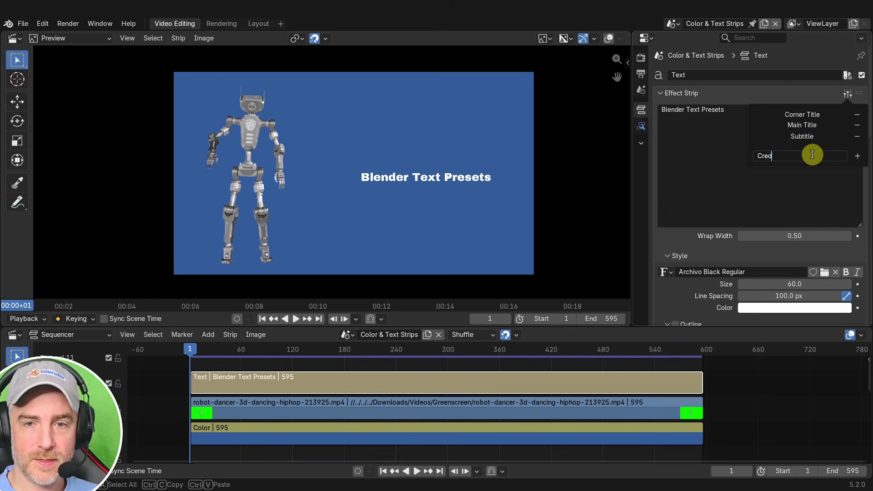
{"action": "key", "text": "Return"}
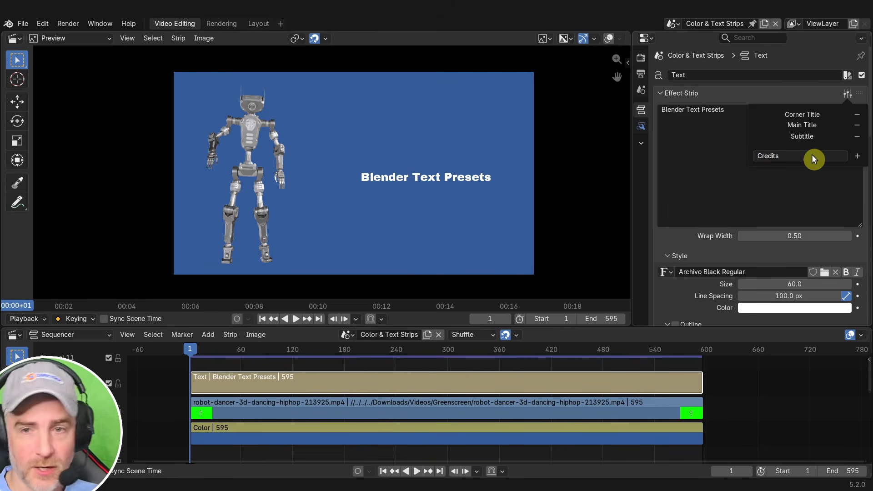
{"action": "left_click", "coordinate": [858, 159]}
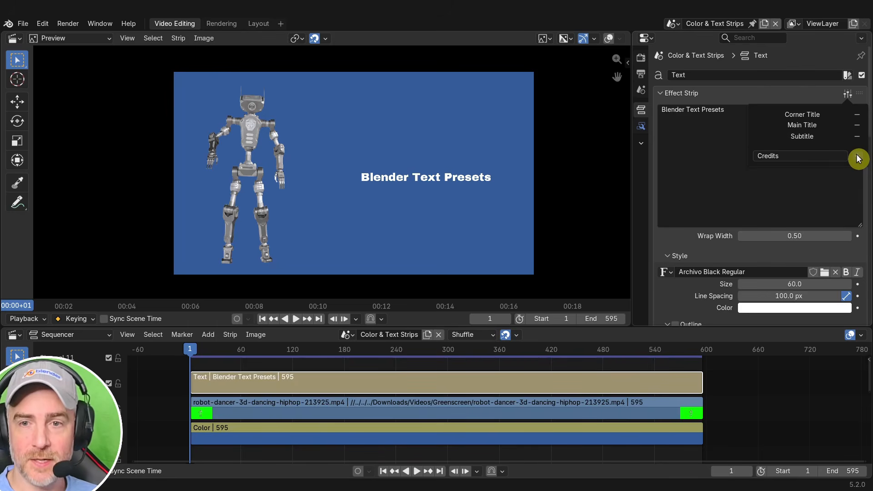
- Apply the Corner Title, Main Title and Subtitle presets in turn, ending with the saved Credits preset
{"action": "left_click", "coordinate": [795, 120]}
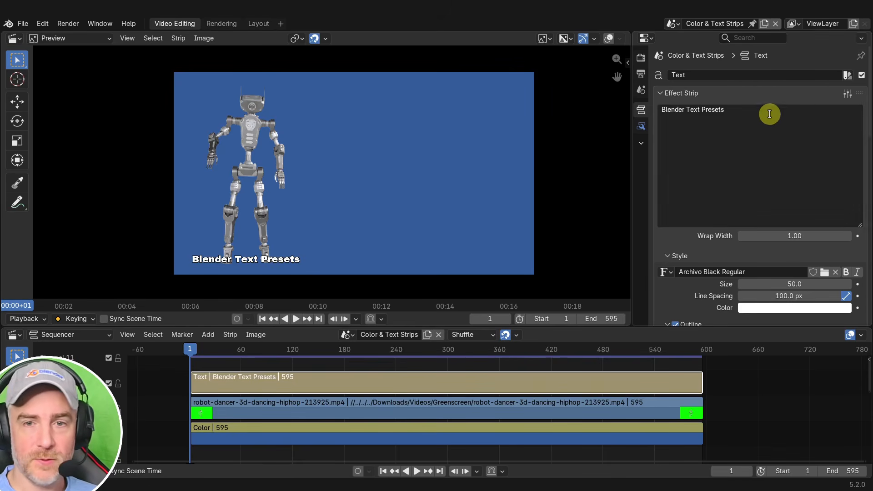
{"action": "left_click", "coordinate": [847, 95]}
{"action": "left_click", "coordinate": [814, 136]}
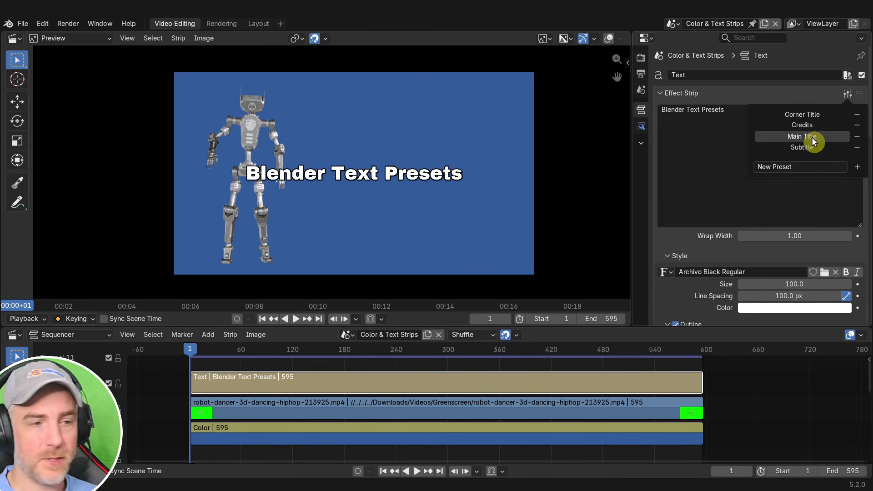
{"action": "left_click", "coordinate": [821, 144]}
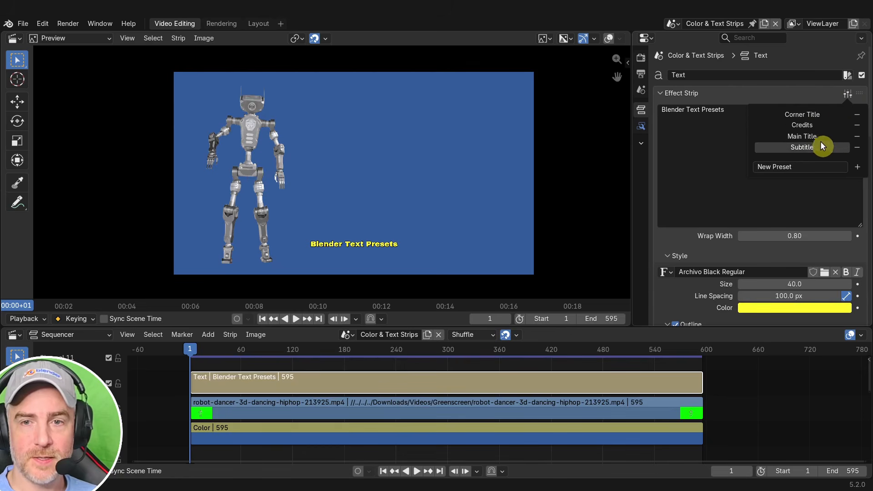
{"action": "left_click", "coordinate": [825, 126]}
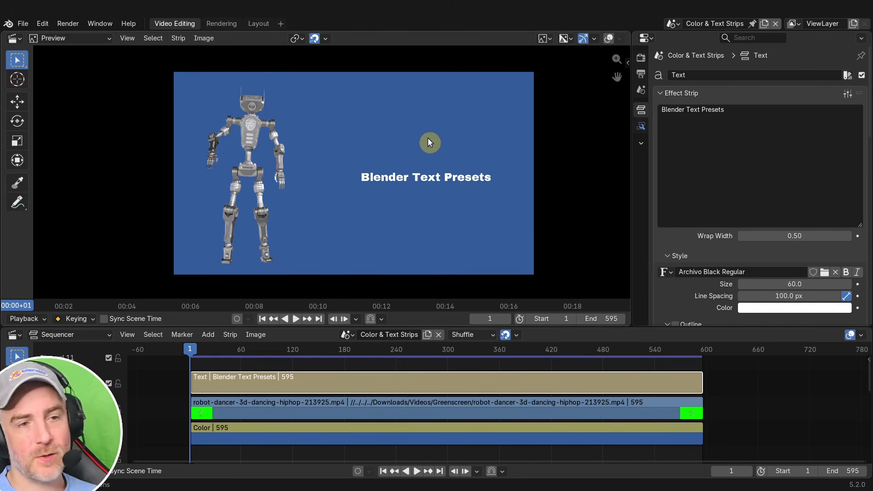
- Save the text strip's current style as a new preset named Righthand Credits and remove the existing Credits preset
{"action": "left_click", "coordinate": [847, 93]}
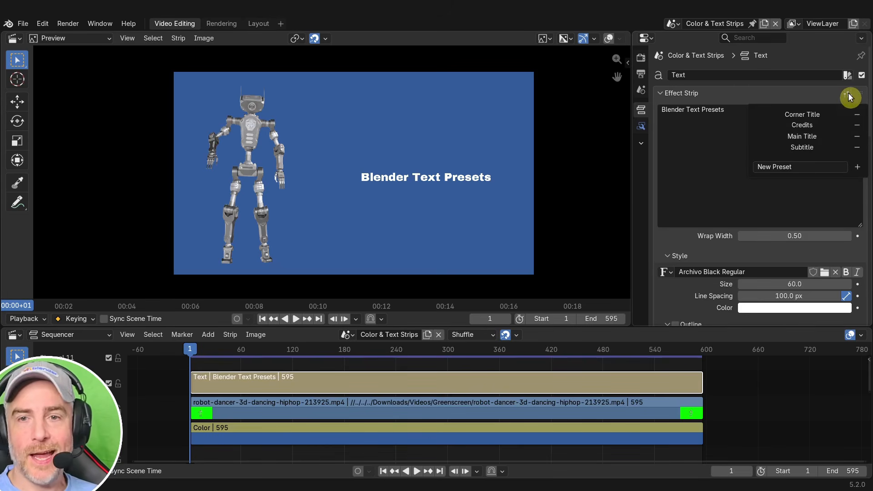
{"action": "right_click", "coordinate": [801, 125]}
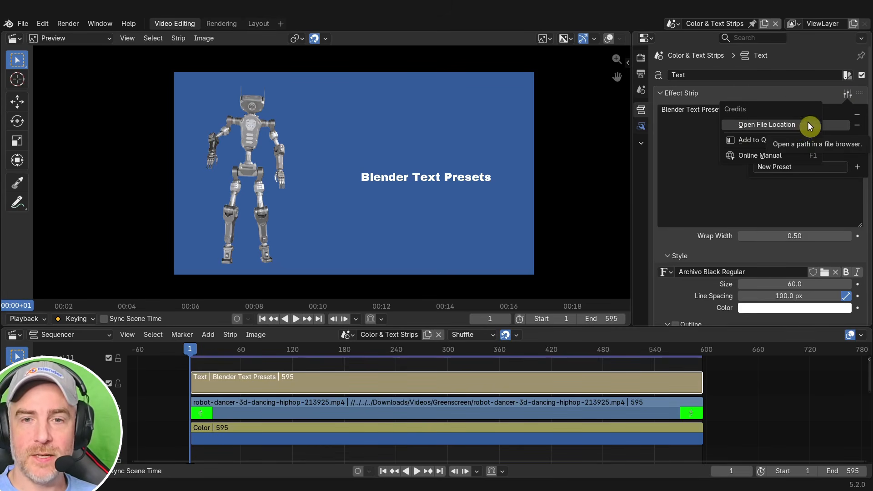
{"action": "left_click", "coordinate": [813, 125]}
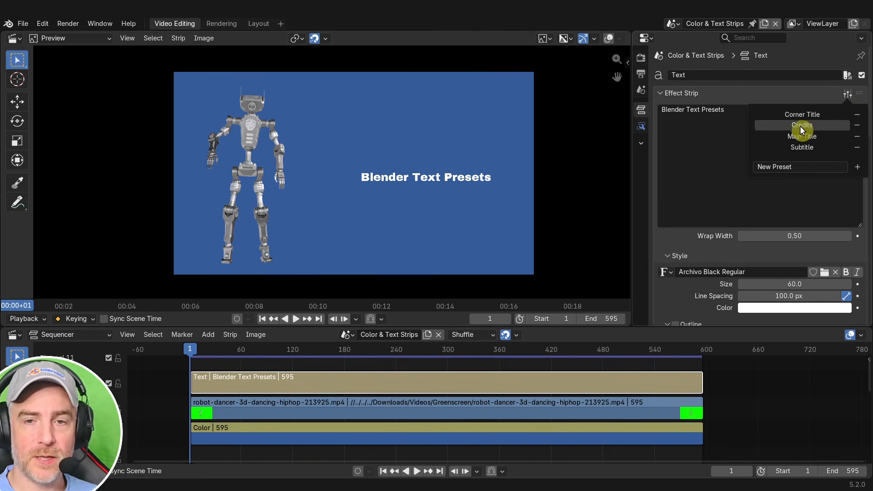
{"action": "left_click", "coordinate": [797, 167]}
{"action": "key", "text": "BackSpace"}
{"action": "type", "text": "Righ"}
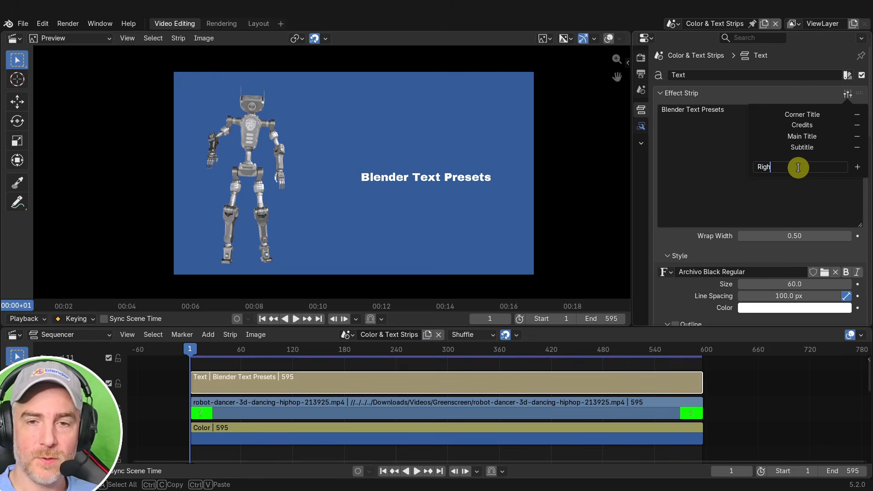
{"action": "type", "text": "thand Credits"}
{"action": "key", "text": "Return"}
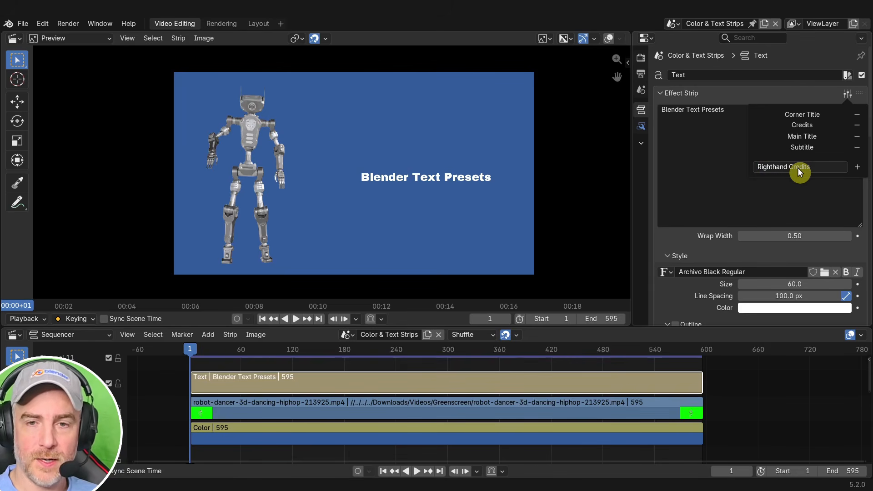
{"action": "left_click", "coordinate": [857, 167]}
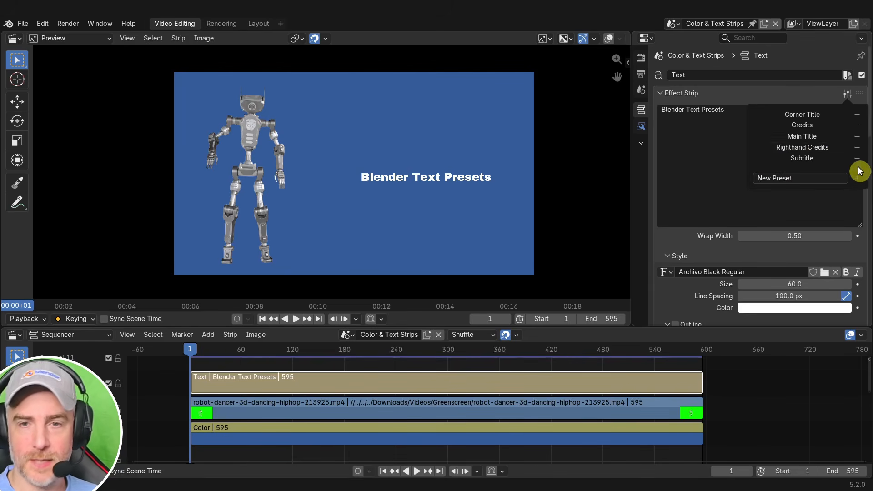
{"action": "left_click", "coordinate": [856, 126]}
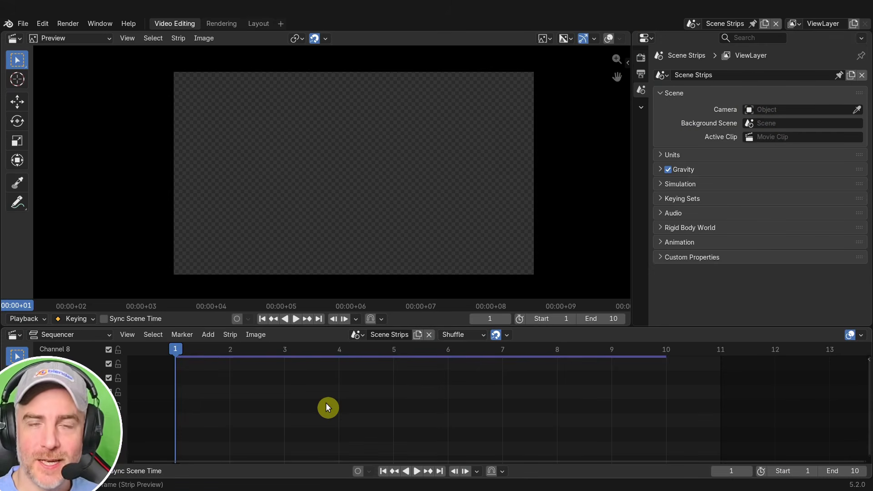
- Switch to the Layout workspace, show the 3D scene's ALL view layer, and hide the viewport overlays
{"action": "left_click", "coordinate": [263, 24]}
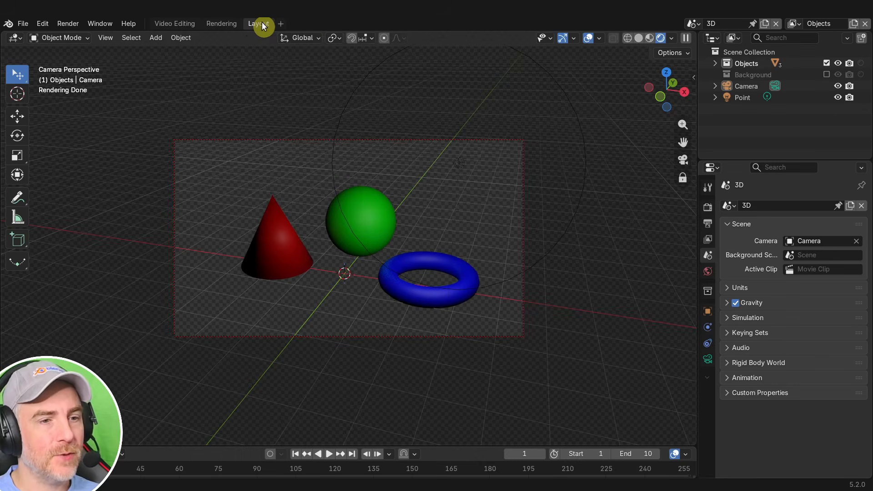
{"action": "left_click", "coordinate": [793, 23]}
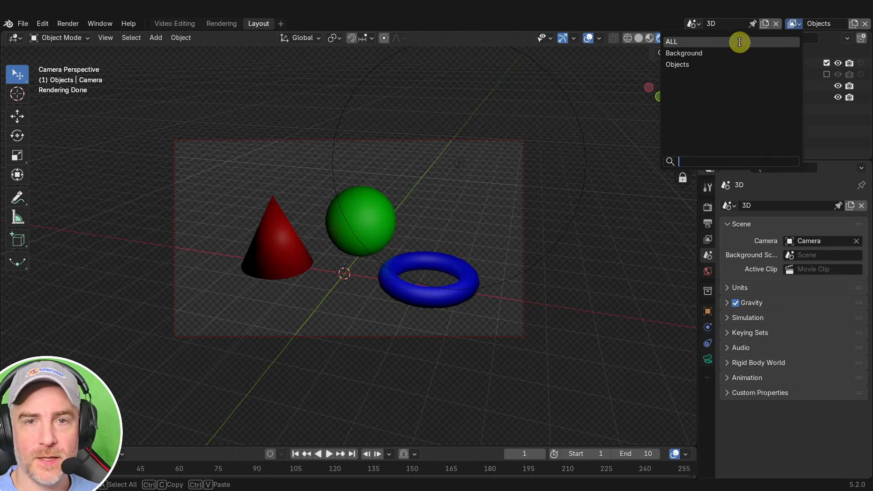
{"action": "left_click", "coordinate": [728, 49]}
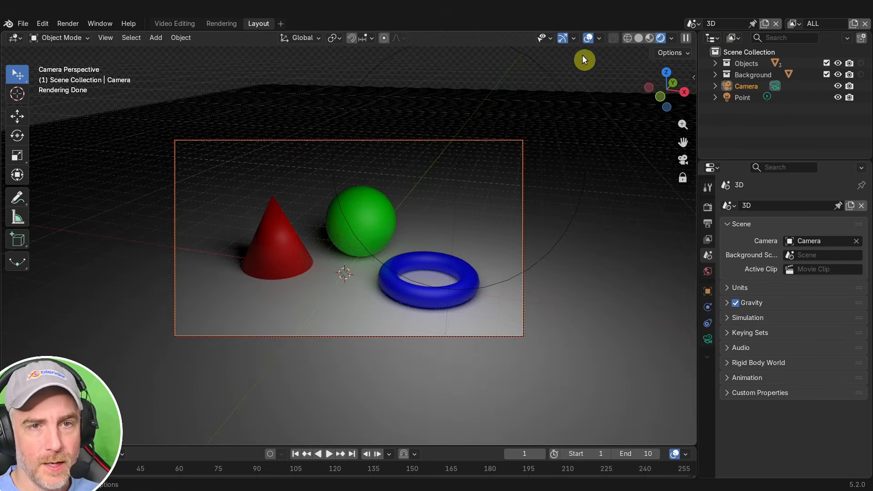
{"action": "left_click", "coordinate": [589, 38]}
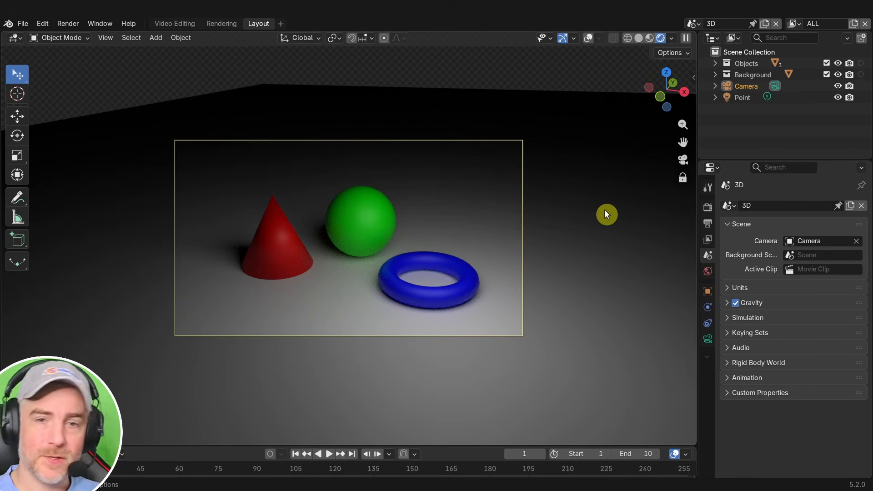
- Show the 3D scene's Background view layer, followed by its Objects view layer
{"action": "left_click", "coordinate": [794, 23]}
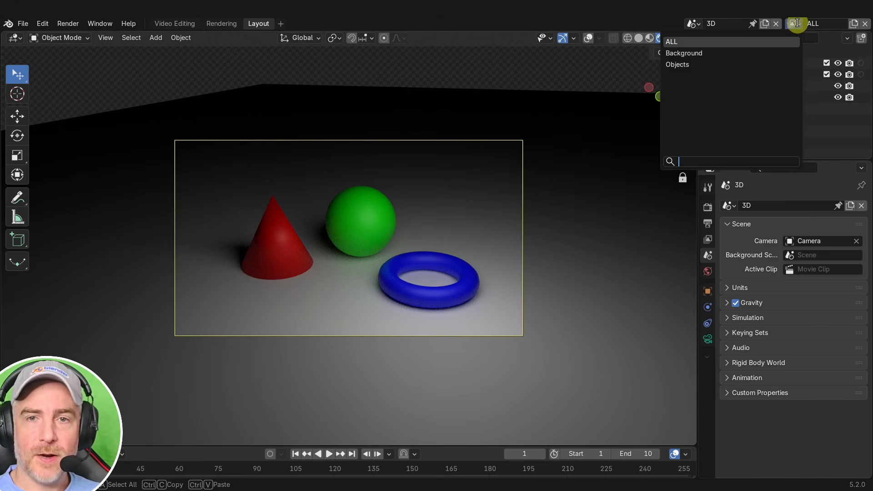
{"action": "left_click", "coordinate": [768, 52]}
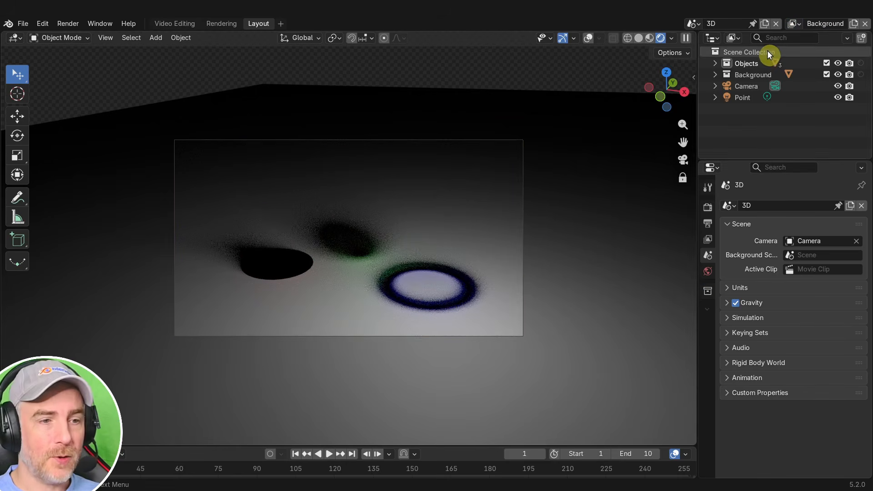
{"action": "left_click", "coordinate": [793, 23]}
{"action": "left_click", "coordinate": [740, 68]}
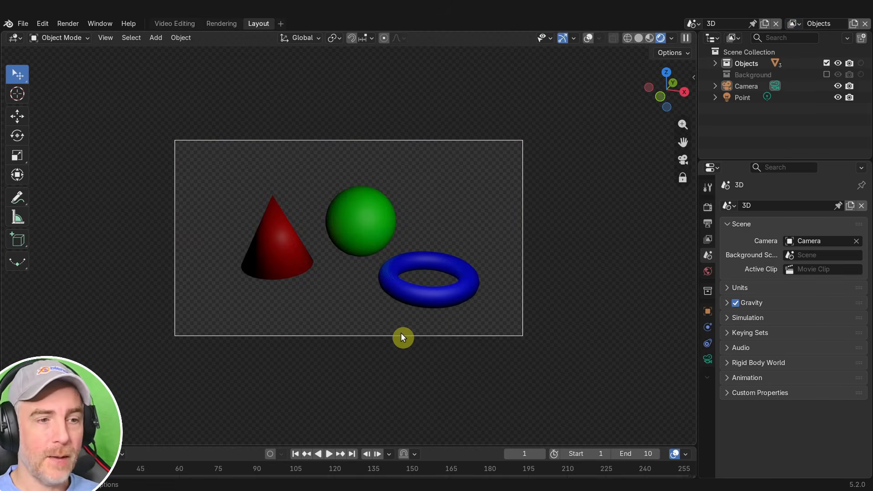
- Compare the Scene Strips sequence in Video Editing with the 3D scene in Layout, check the available scenes, and return to Video Editing
{"action": "left_click", "coordinate": [173, 23]}
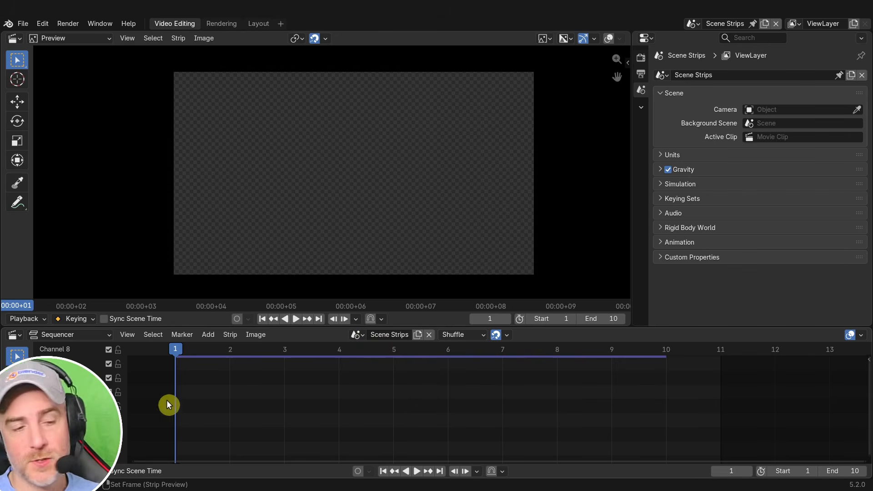
{"action": "left_click", "coordinate": [258, 26]}
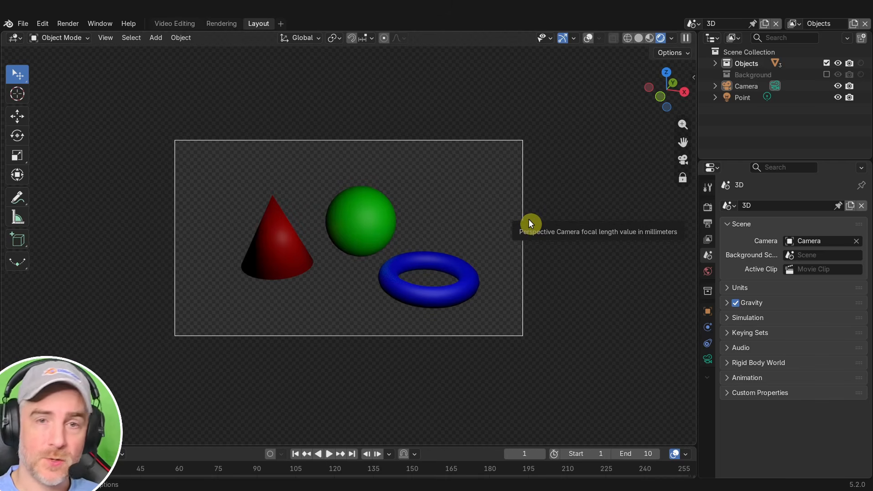
{"action": "left_click", "coordinate": [700, 23]}
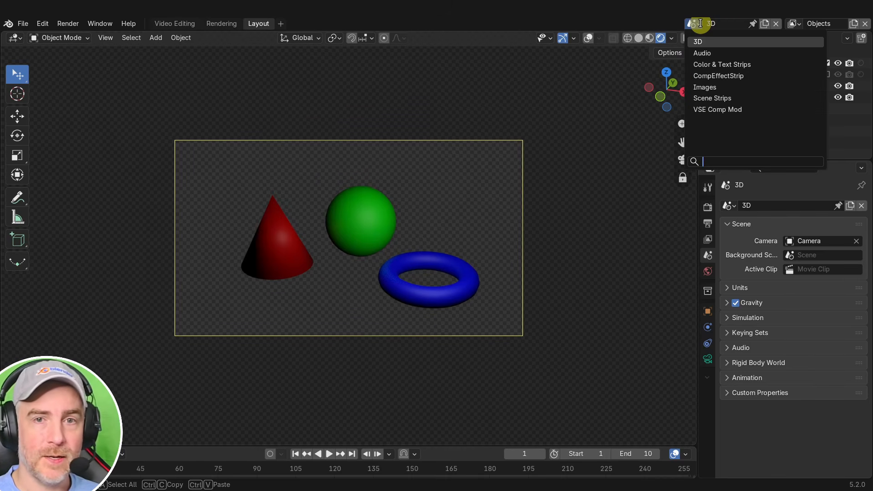
{"action": "left_click", "coordinate": [700, 23]}
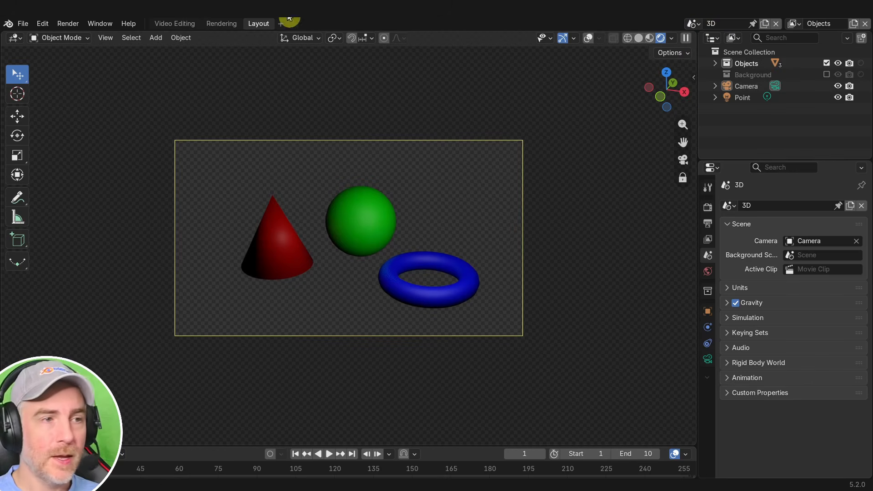
{"action": "left_click", "coordinate": [178, 24]}
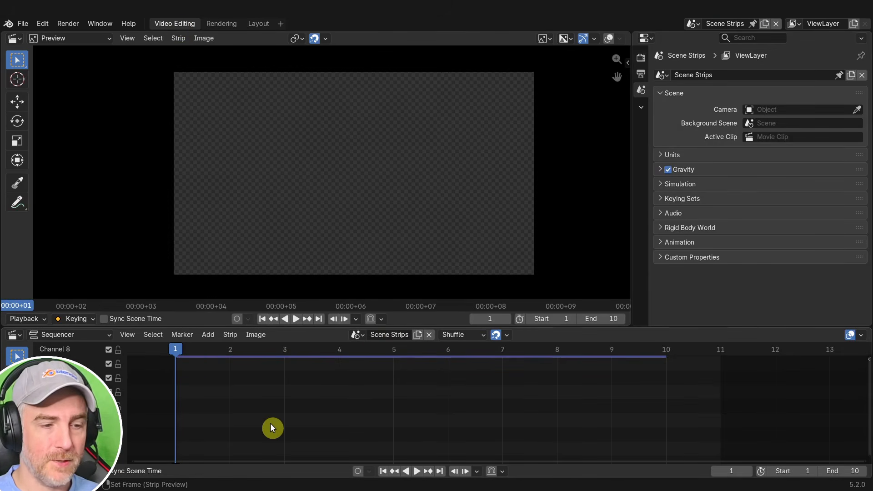
{"action": "left_click", "coordinate": [358, 335]}
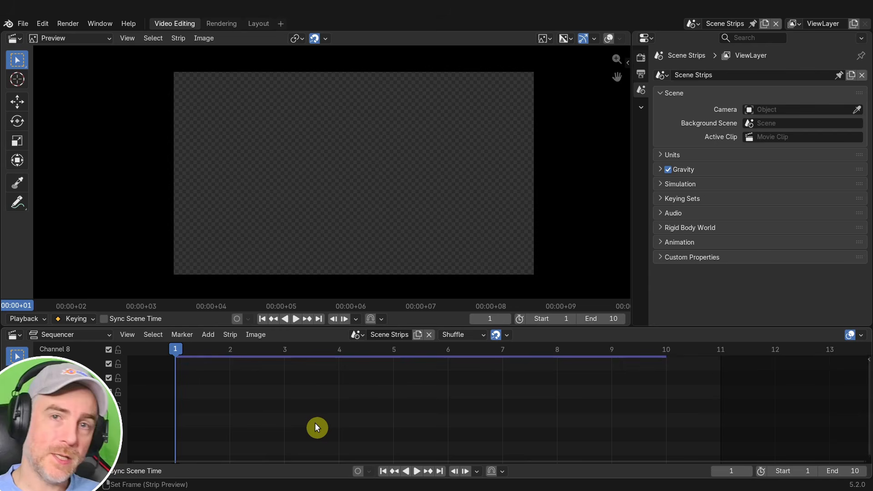
- Add the 3D scene as a scene strip in the Scene Strips sequence, starting at frame 1
{"action": "left_click", "coordinate": [208, 334]}
{"action": "mouse_move", "coordinate": [231, 172]}
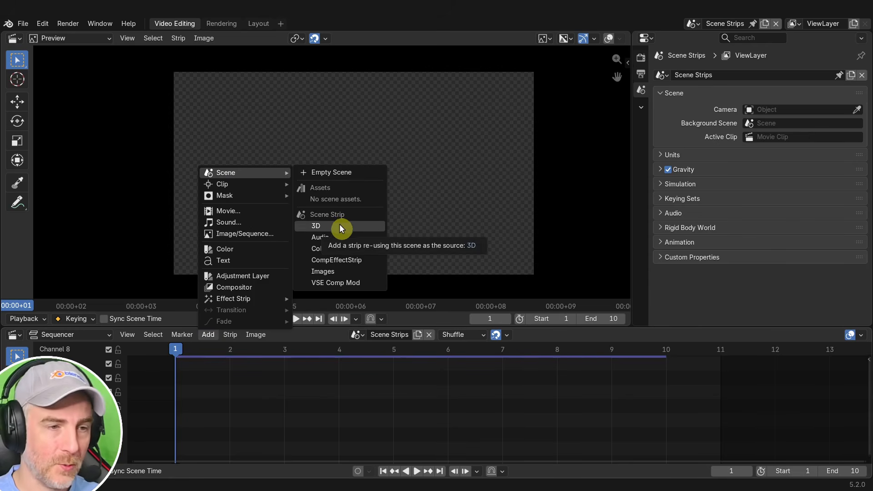
{"action": "left_click", "coordinate": [320, 225]}
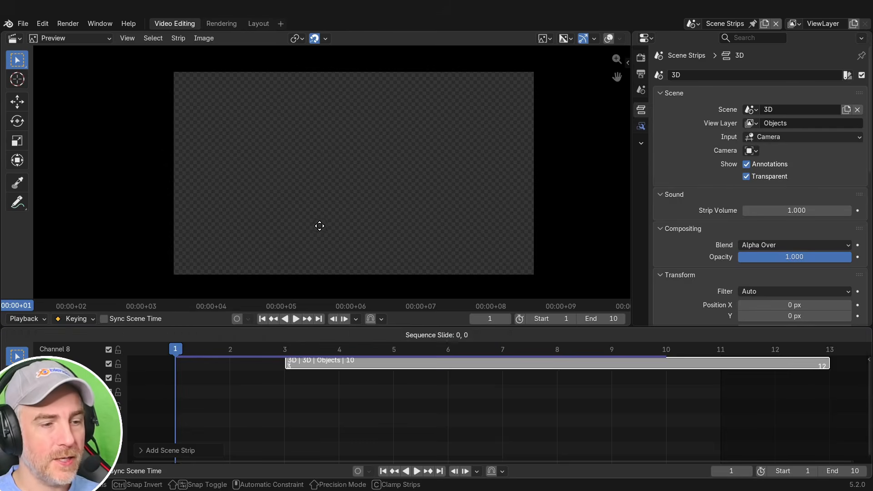
{"action": "left_click", "coordinate": [482, 160]}
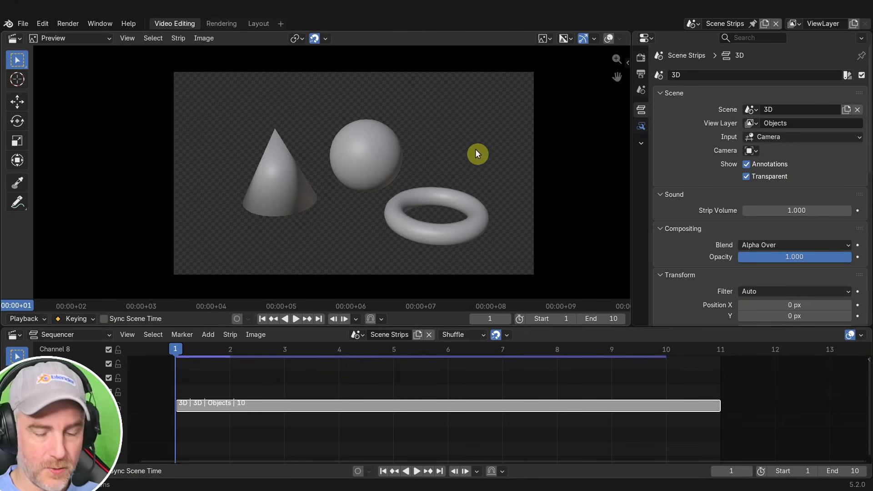
- Set the preview's scene strip display shading to Rendered
{"action": "key", "text": "n"}
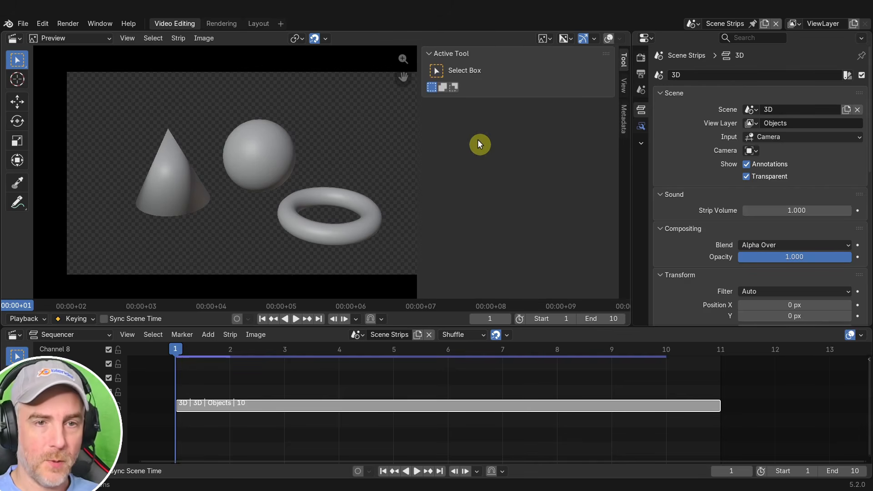
{"action": "left_click", "coordinate": [625, 85]}
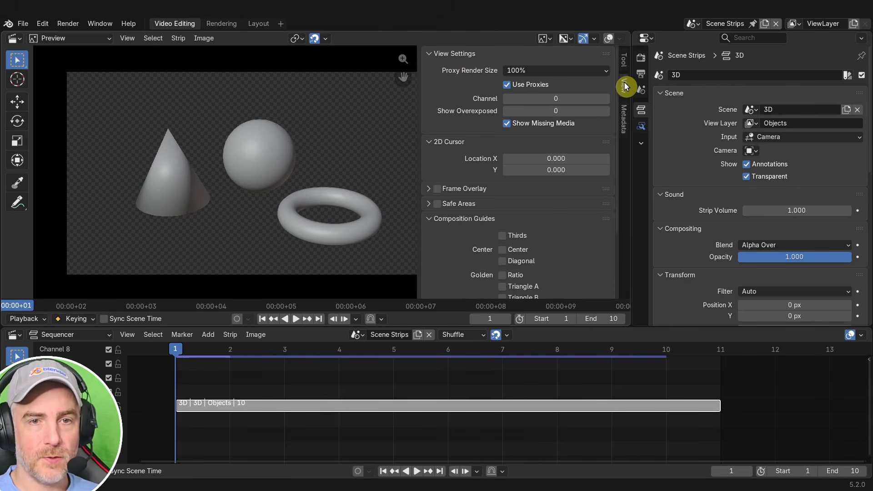
{"action": "left_click", "coordinate": [456, 218]}
{"action": "left_click", "coordinate": [437, 233]}
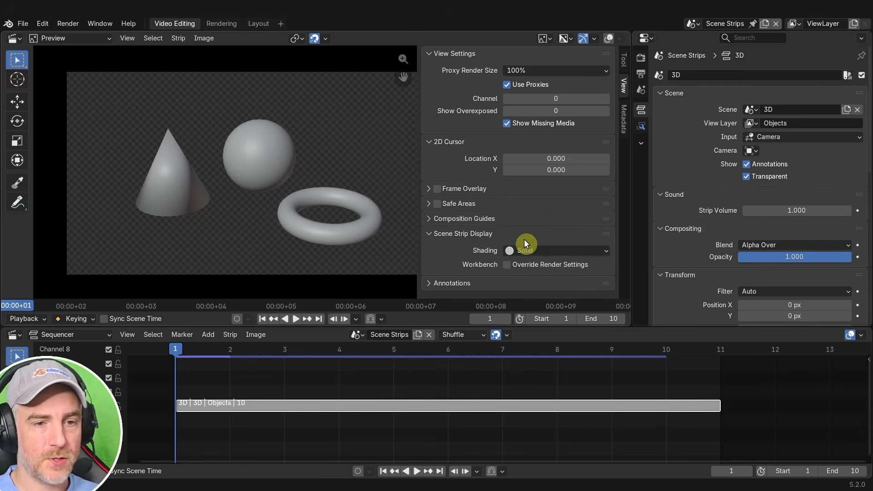
{"action": "left_click", "coordinate": [537, 249]}
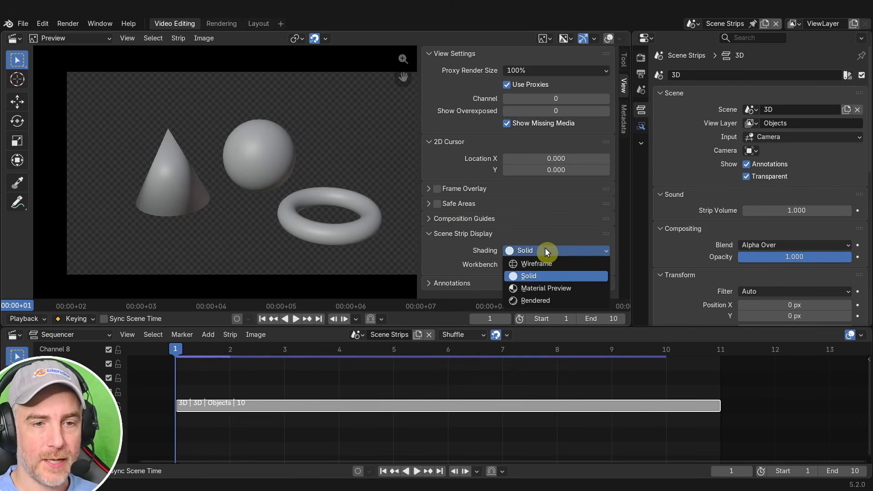
{"action": "left_click", "coordinate": [545, 301]}
{"action": "key", "text": "n"}
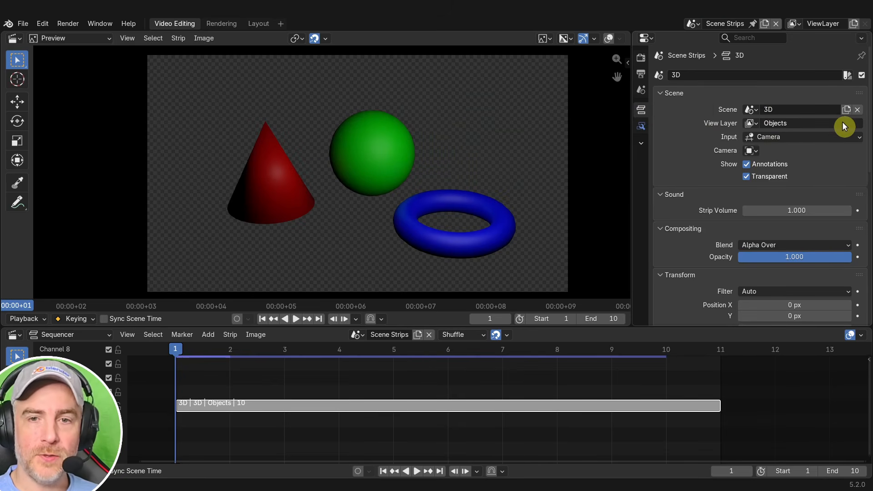
- Set the 3D strip's camera override to Camera and its view layer to Background
{"action": "left_click", "coordinate": [751, 152]}
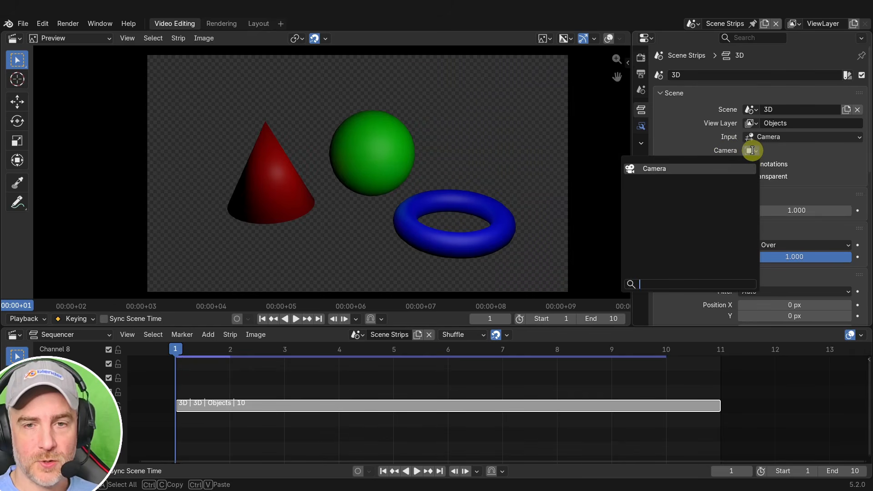
{"action": "left_click", "coordinate": [661, 170]}
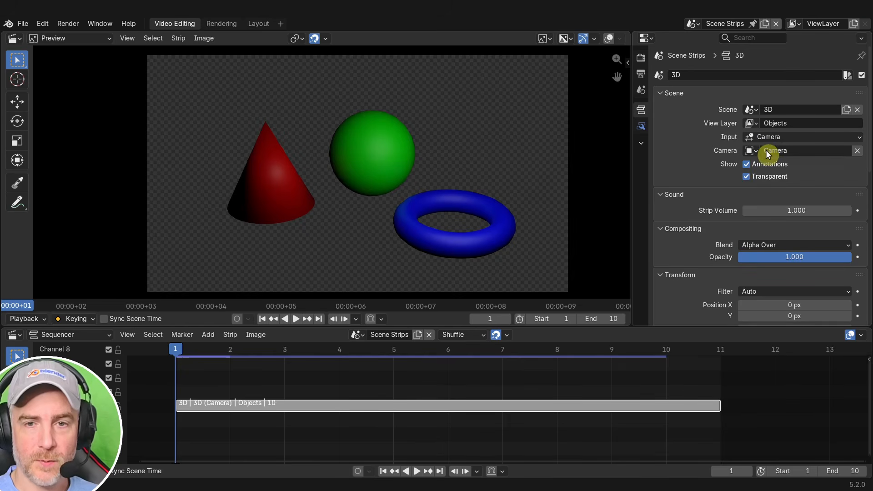
{"action": "left_click", "coordinate": [752, 124]}
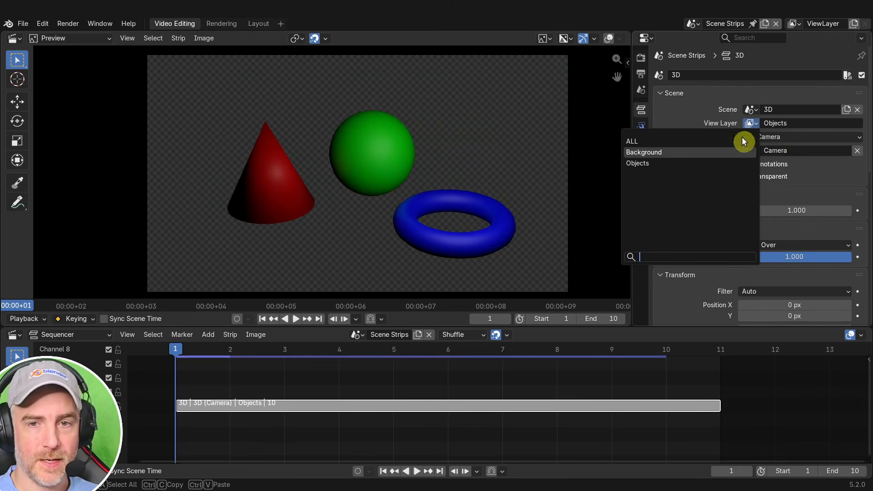
{"action": "left_click", "coordinate": [659, 153]}
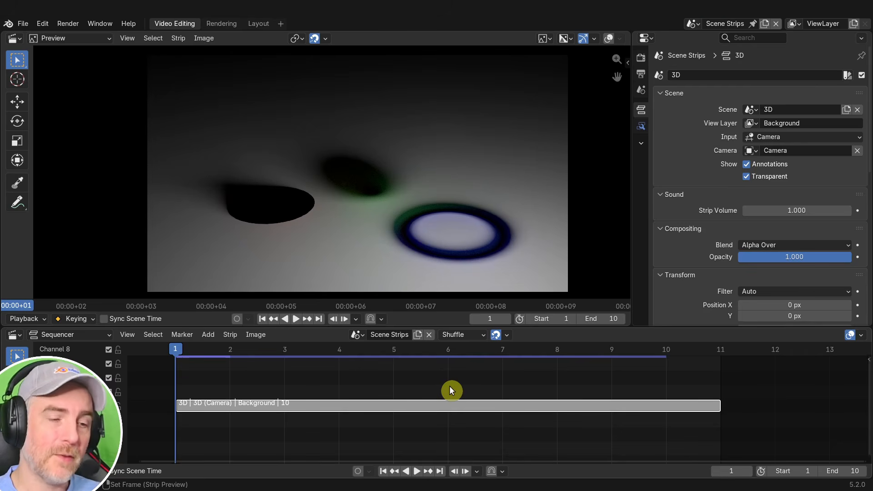
- Inspect the 3D scene's render engine and device settings in the Layout workspace
{"action": "left_click", "coordinate": [262, 22]}
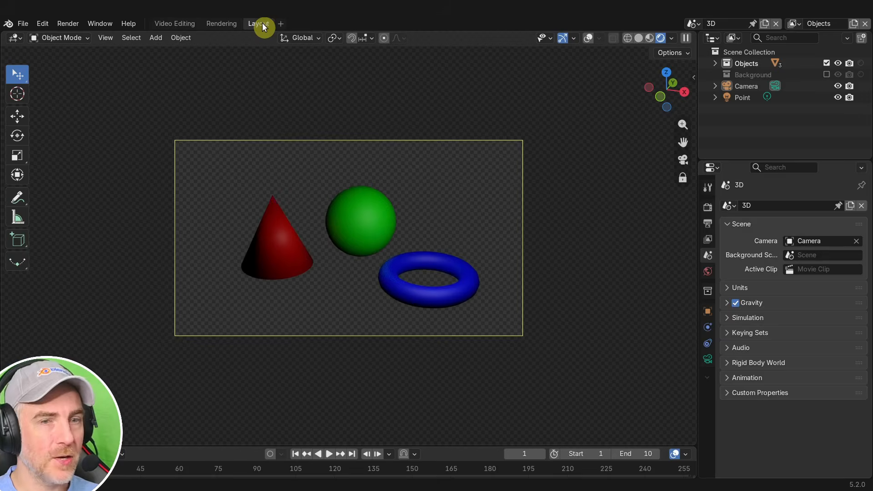
{"action": "left_click", "coordinate": [710, 214]}
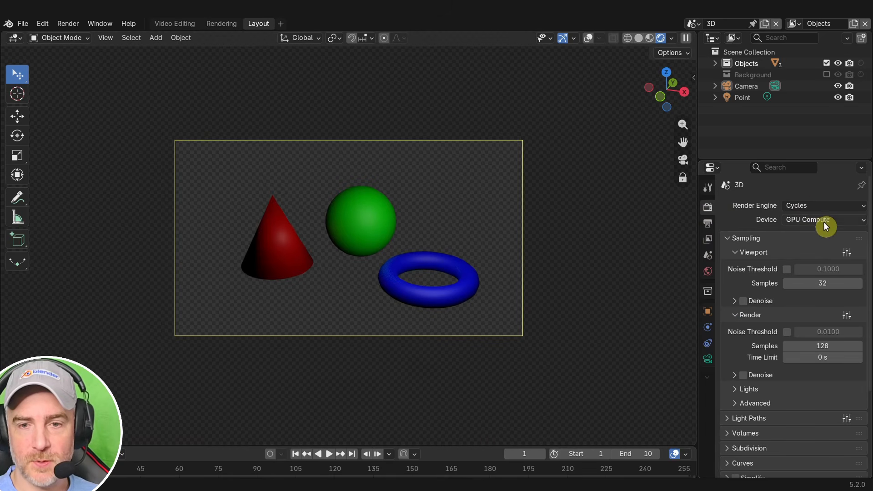
{"action": "left_click", "coordinate": [815, 222]}
{"action": "left_click", "coordinate": [815, 222]}
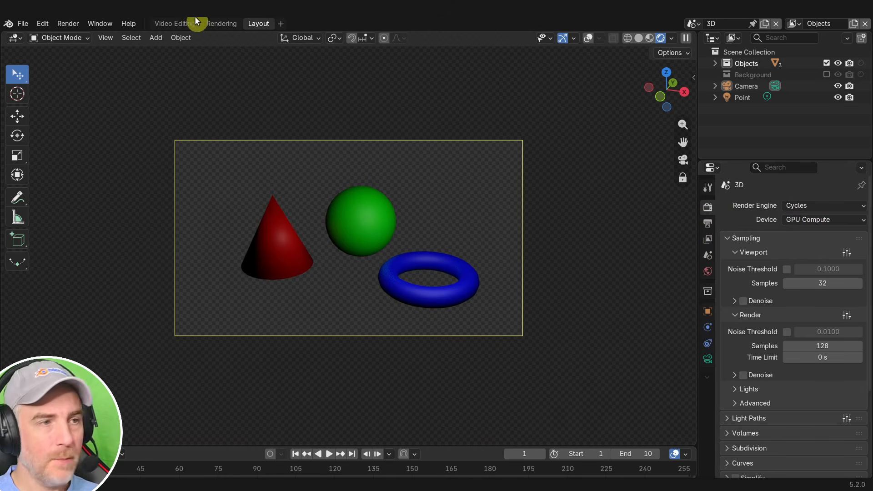
- In the Video Editing workspace, preview the 3D strip with the ALL view layer and set it back to Background
{"action": "left_click", "coordinate": [175, 23]}
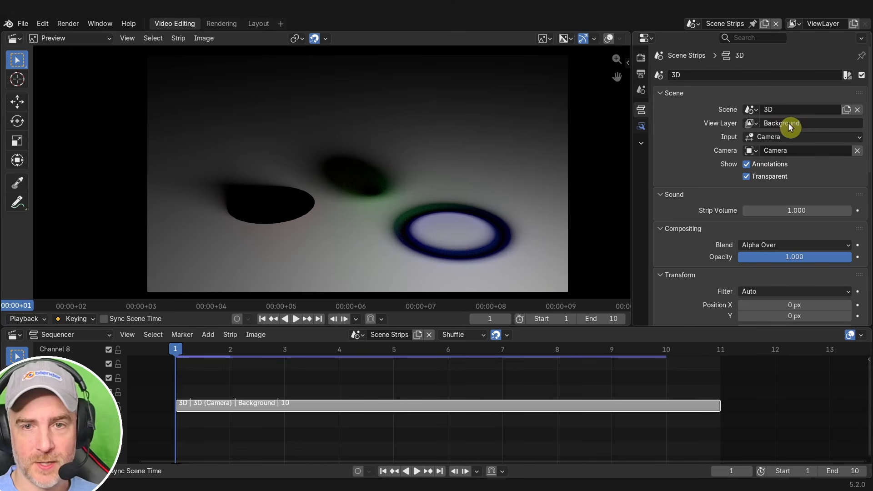
{"action": "left_click", "coordinate": [755, 120]}
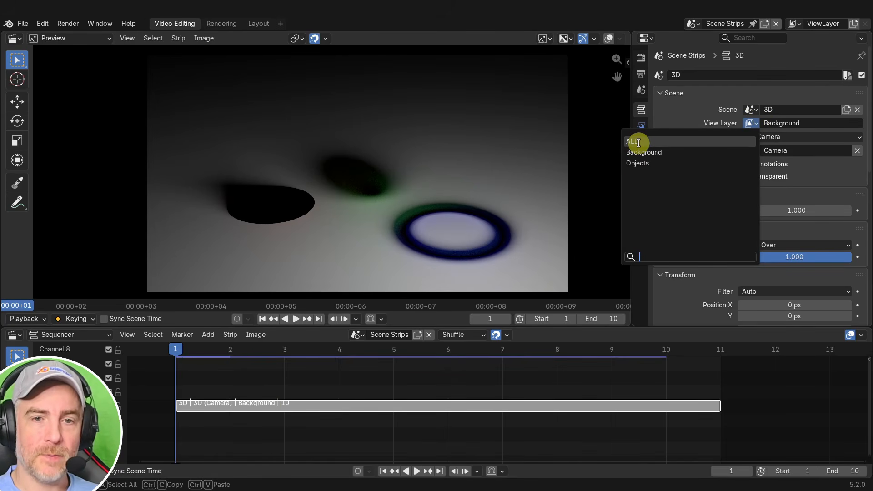
{"action": "key", "text": "Return"}
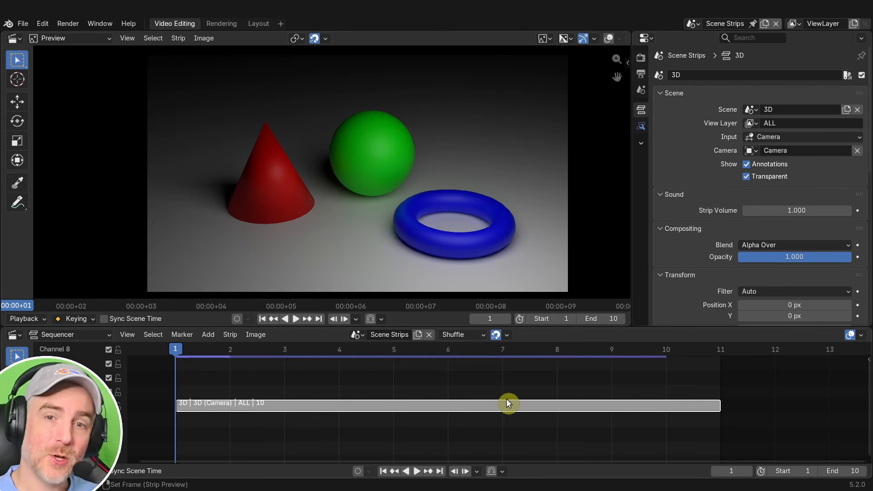
{"action": "left_click", "coordinate": [754, 124]}
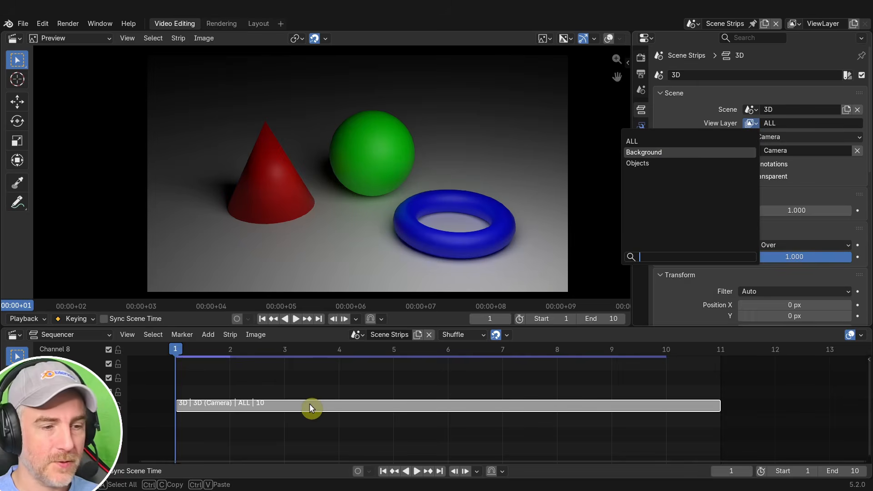
{"action": "key", "text": "Return"}
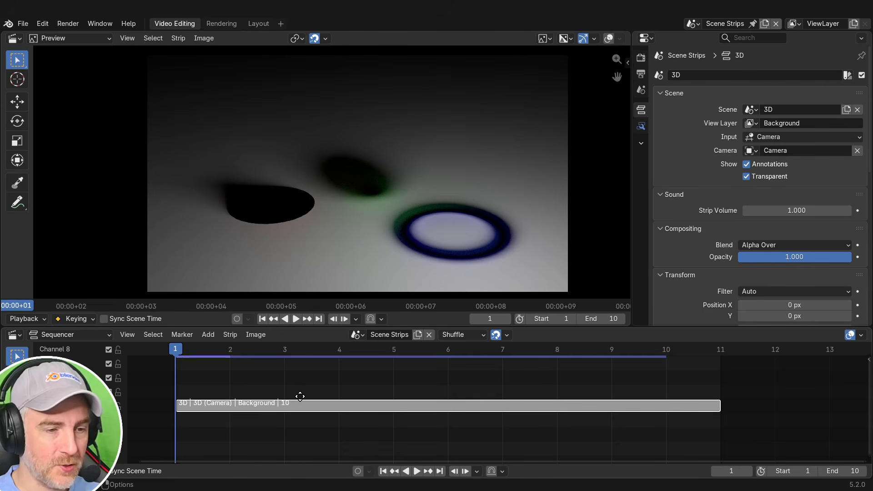
- Try duplicating the 3D scene strip onto the channel above, and undo the duplication
{"action": "key", "text": "shift+d"}
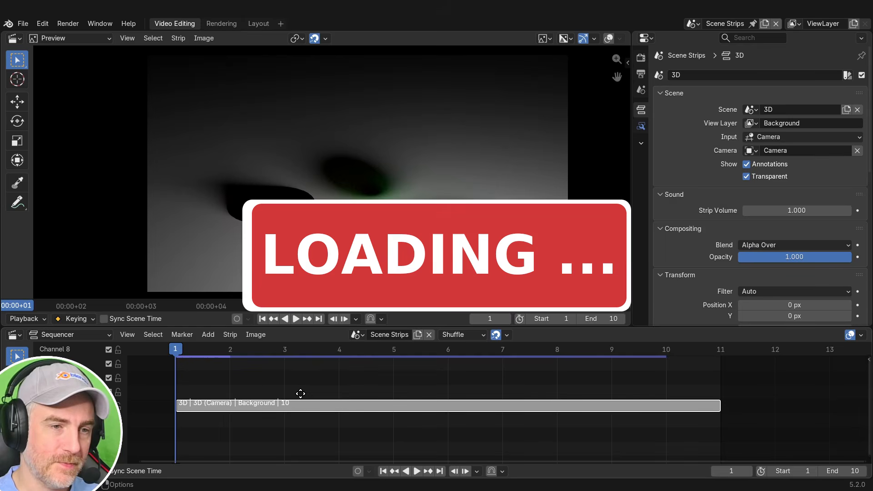
{"action": "left_click", "coordinate": [187, 394]}
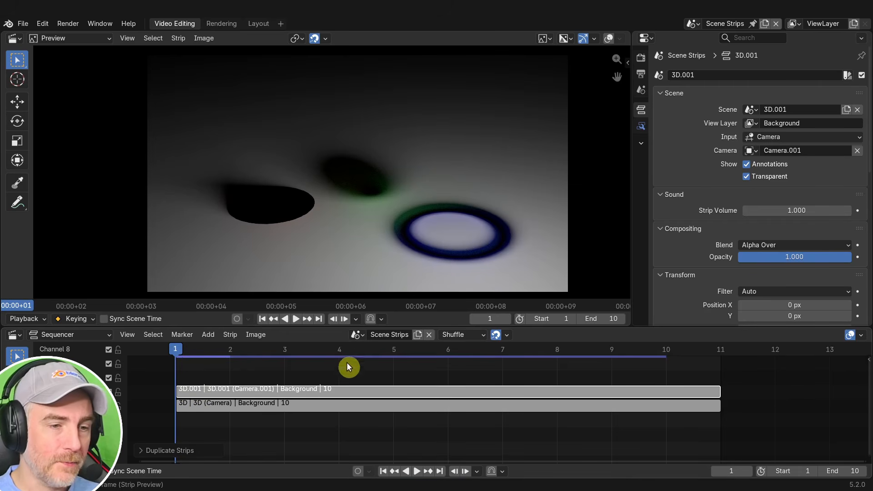
{"action": "left_click", "coordinate": [358, 334]}
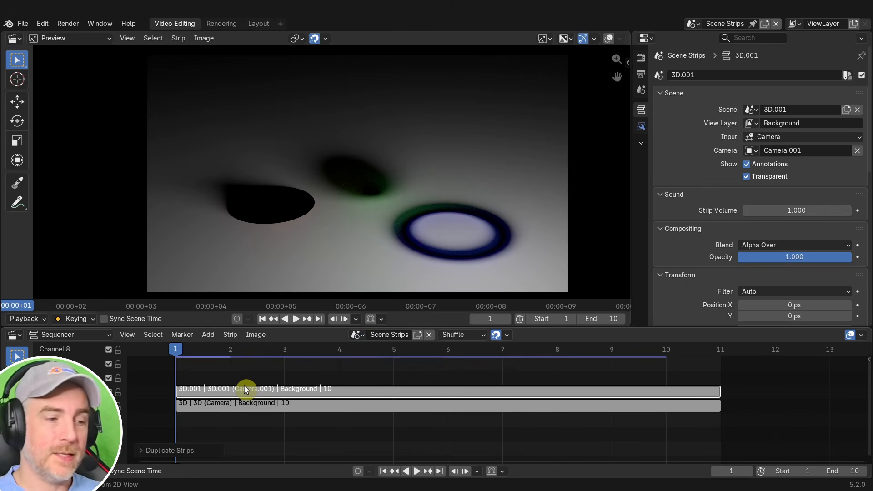
{"action": "key", "text": "ctrl+z"}
- Split the 3D scene strip at frame 5
{"action": "left_click", "coordinate": [358, 335]}
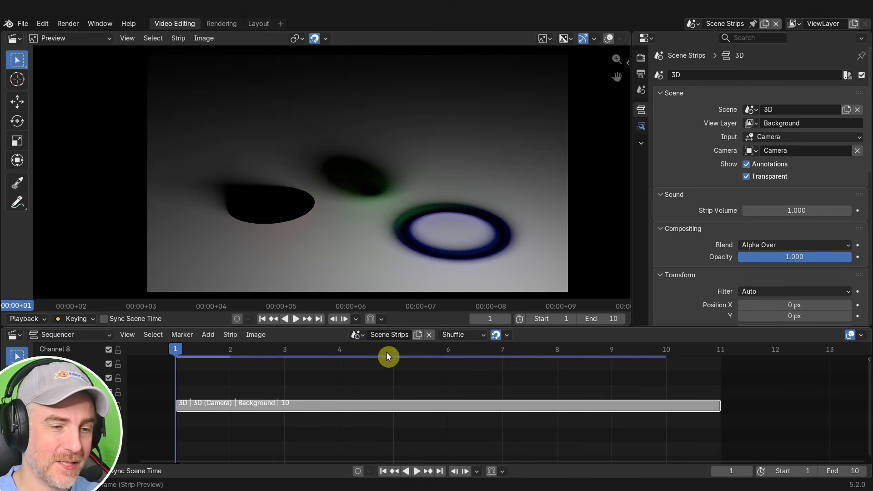
{"action": "left_click", "coordinate": [387, 354]}
{"action": "key", "text": "k"}
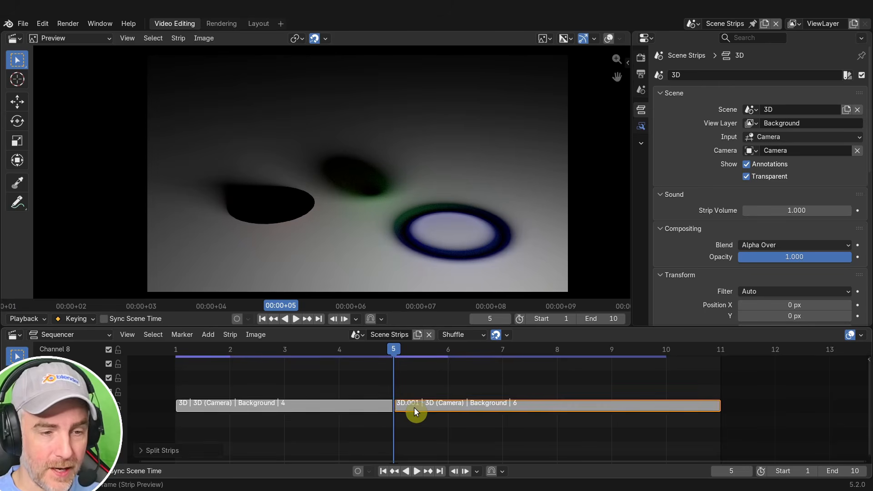
- Set the view layer of the scene strip's second half to Objects
{"action": "left_click", "coordinate": [413, 408]}
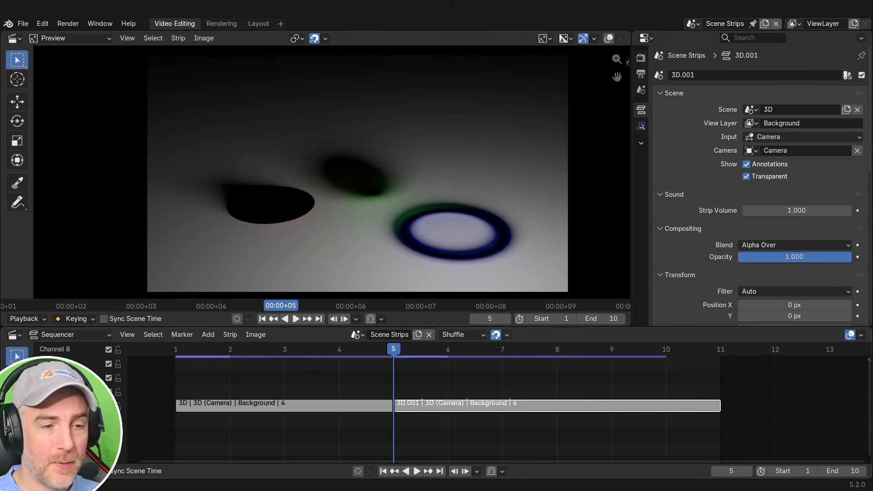
{"action": "left_click", "coordinate": [358, 335]}
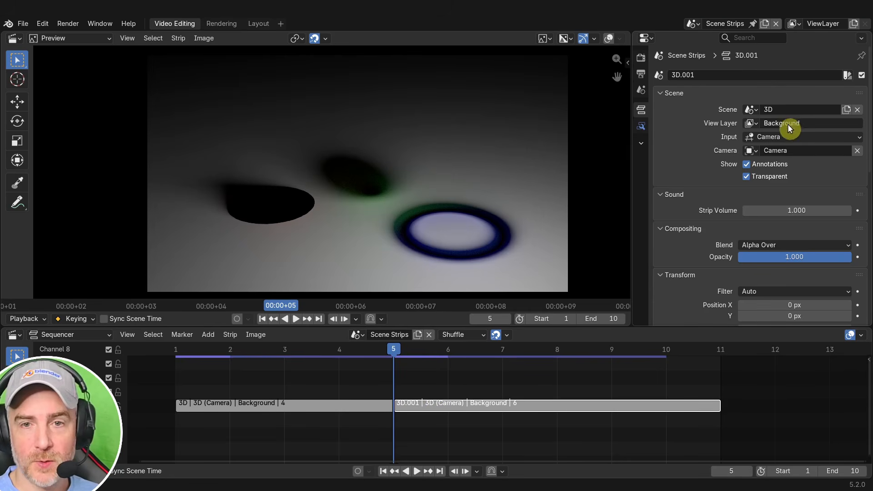
{"action": "left_click", "coordinate": [751, 123]}
{"action": "left_click", "coordinate": [667, 162]}
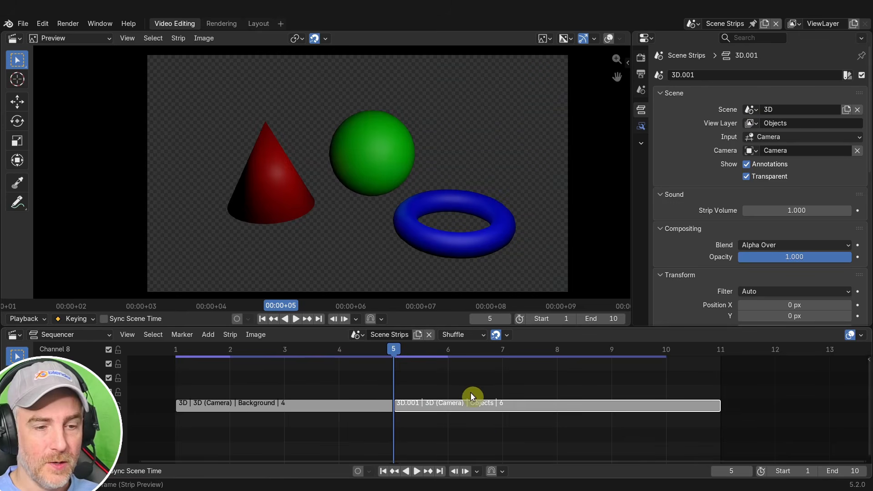
- Move the Objects strip up one channel and clear the handle offsets of both strips so each spans its full length
{"action": "left_click_drag", "start_coordinate": [465, 402], "coordinate": [464, 389]}
{"action": "key", "text": "alt+o"}
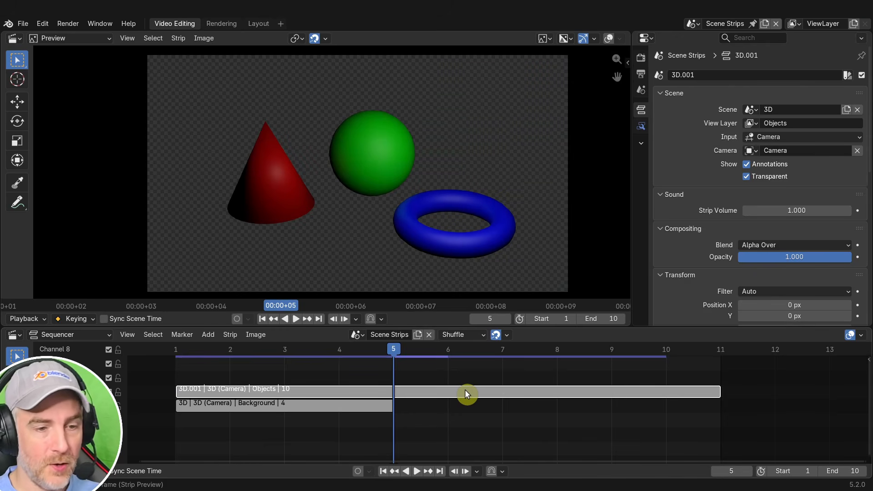
{"action": "left_click", "coordinate": [362, 404]}
{"action": "key", "text": "alt+o"}
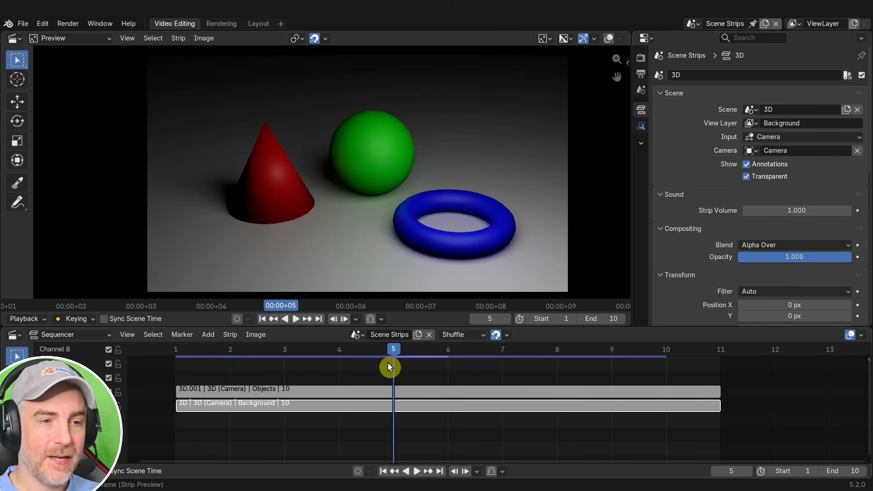
- Turn Transparent off and back on for the Background strip and the Objects strip to compare the result
{"action": "left_click", "coordinate": [753, 180]}
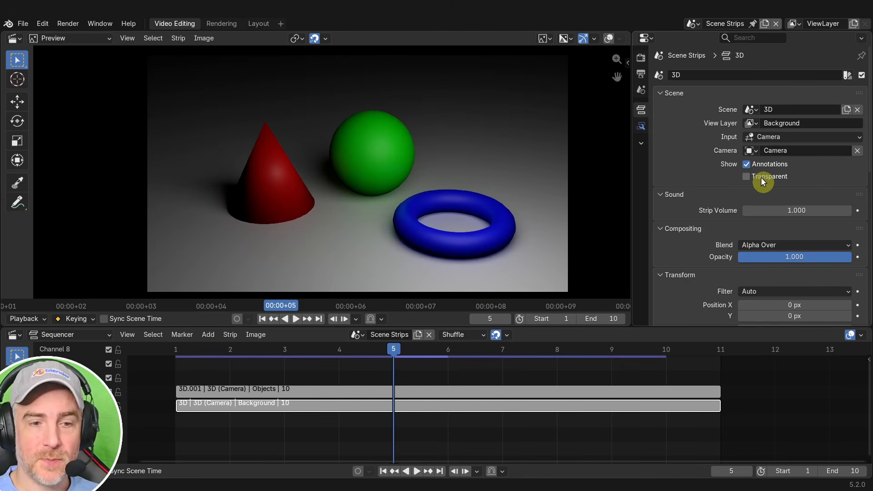
{"action": "left_click", "coordinate": [752, 178]}
{"action": "left_click", "coordinate": [518, 391]}
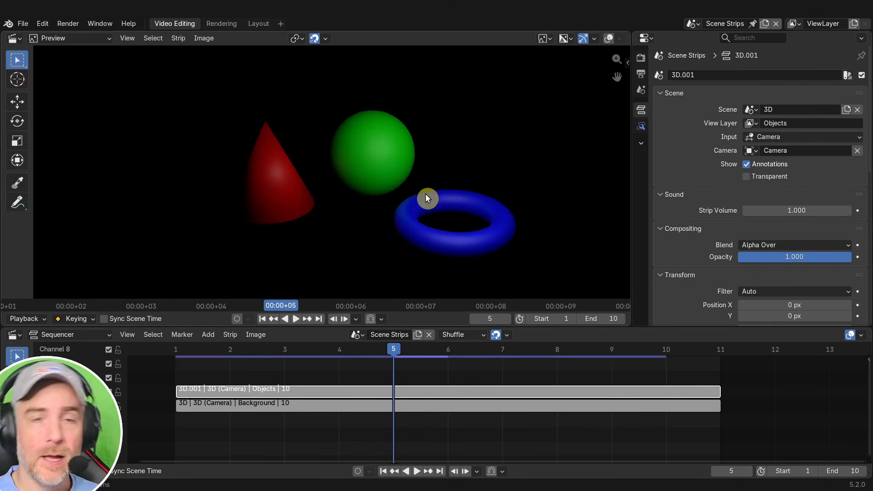
{"action": "left_click", "coordinate": [746, 177]}
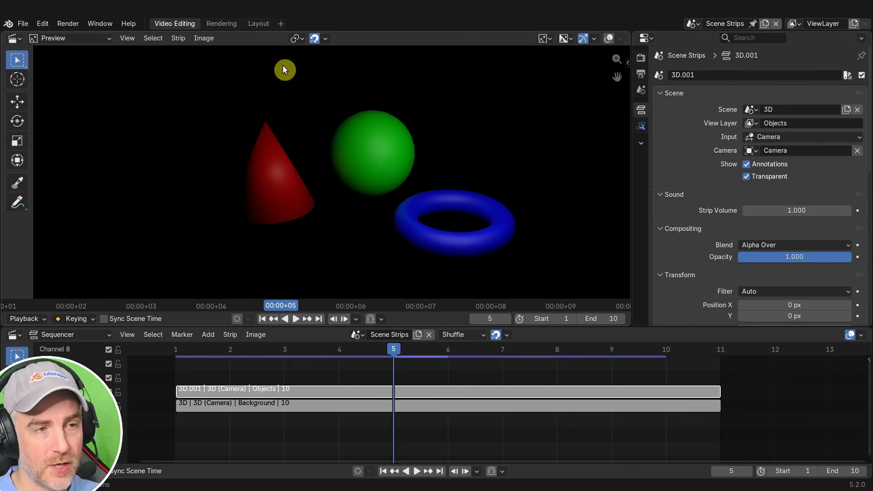
- Examine the Transparent option in the 3D scene's Film render settings in the Layout workspace
{"action": "left_click", "coordinate": [260, 25]}
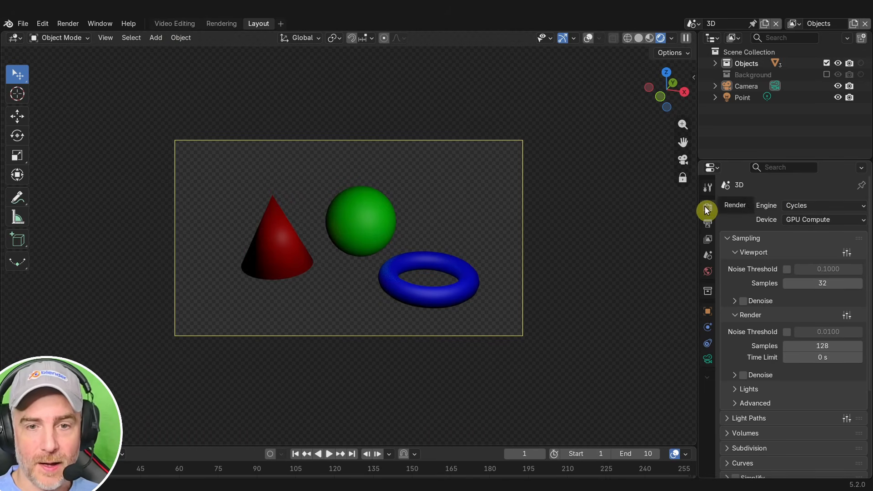
{"action": "scroll", "coordinate": [783, 352], "scroll_direction": "down", "scroll_amount": 5}
{"action": "left_click", "coordinate": [734, 396]}
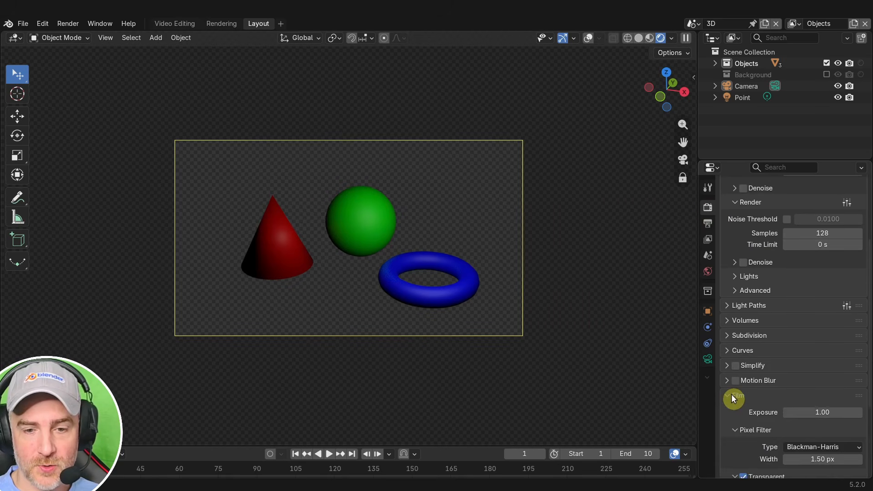
{"action": "scroll", "coordinate": [740, 385], "scroll_direction": "down", "scroll_amount": 4}
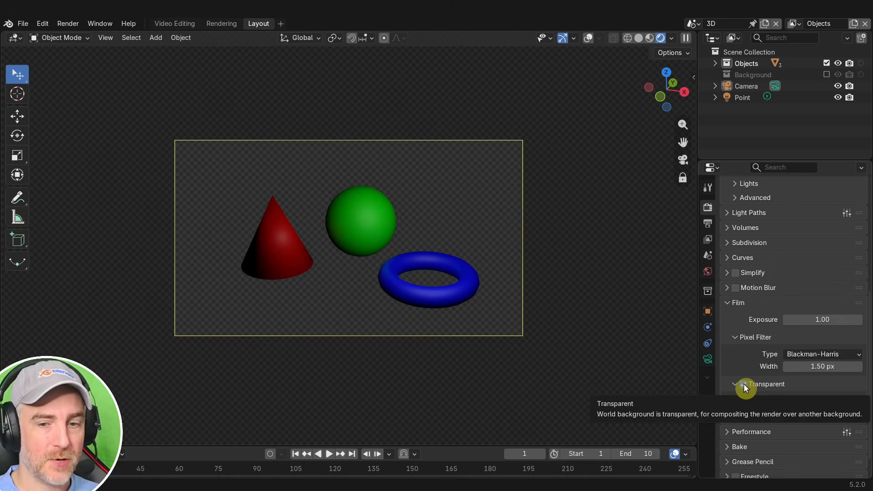
{"action": "left_click", "coordinate": [744, 385]}
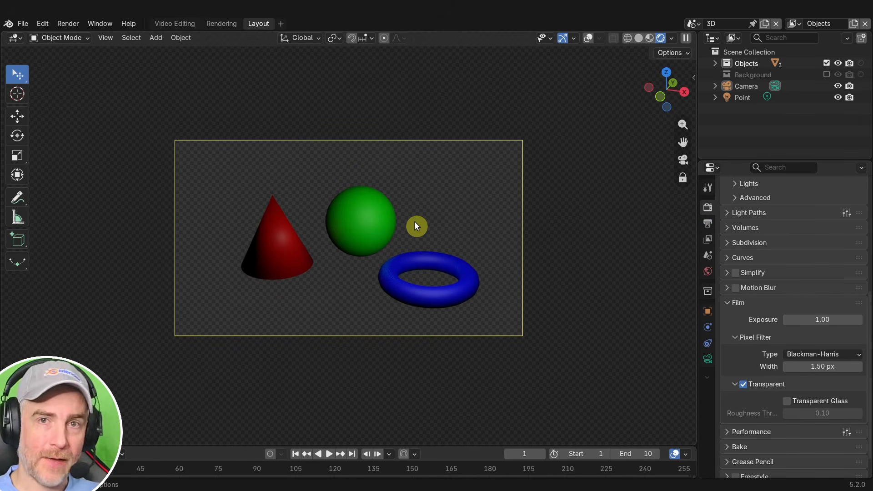
- Return to the Video Editing workspace and add a Color Balance modifier to the Background scene strip
{"action": "left_click", "coordinate": [173, 23]}
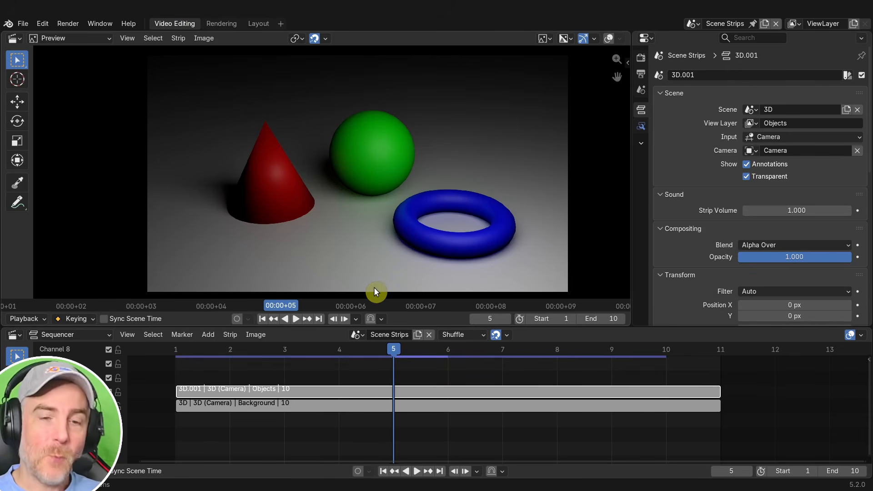
{"action": "left_click", "coordinate": [432, 404]}
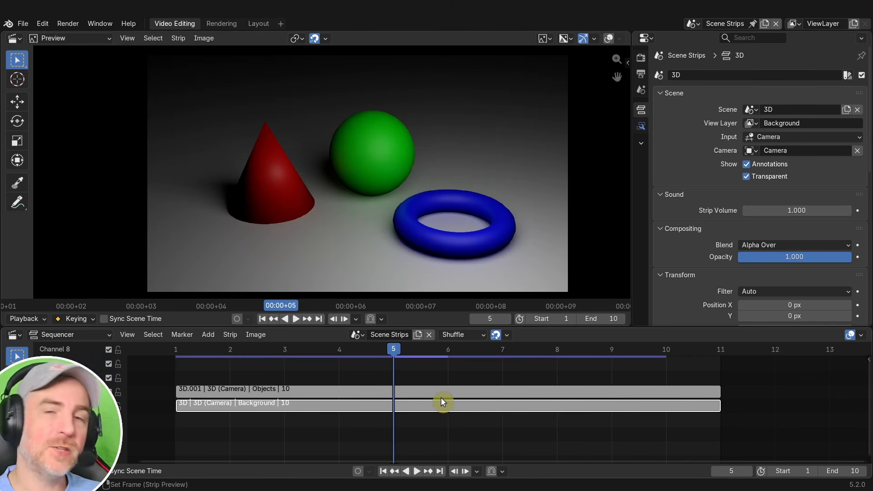
{"action": "left_click", "coordinate": [642, 127]}
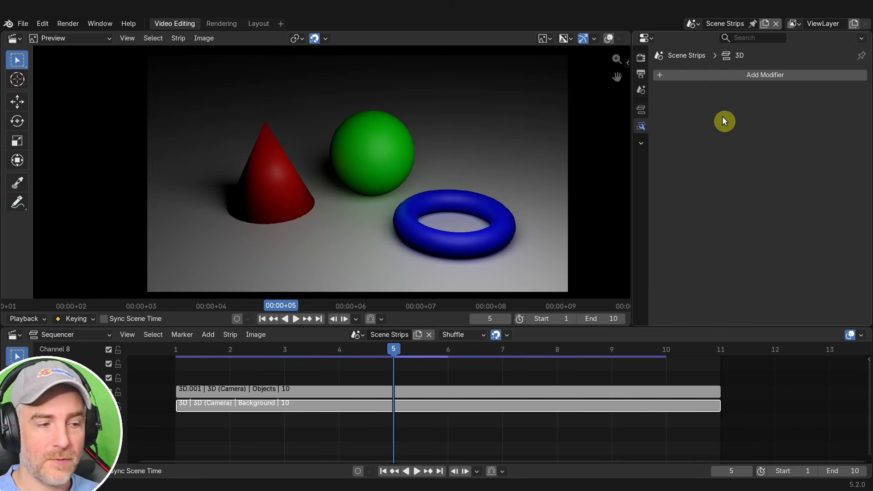
{"action": "left_click", "coordinate": [716, 74]}
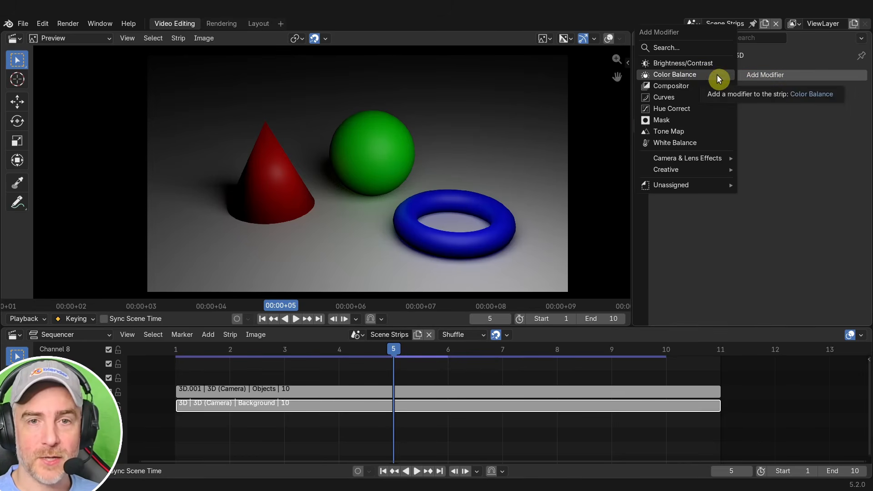
{"action": "left_click", "coordinate": [698, 75]}
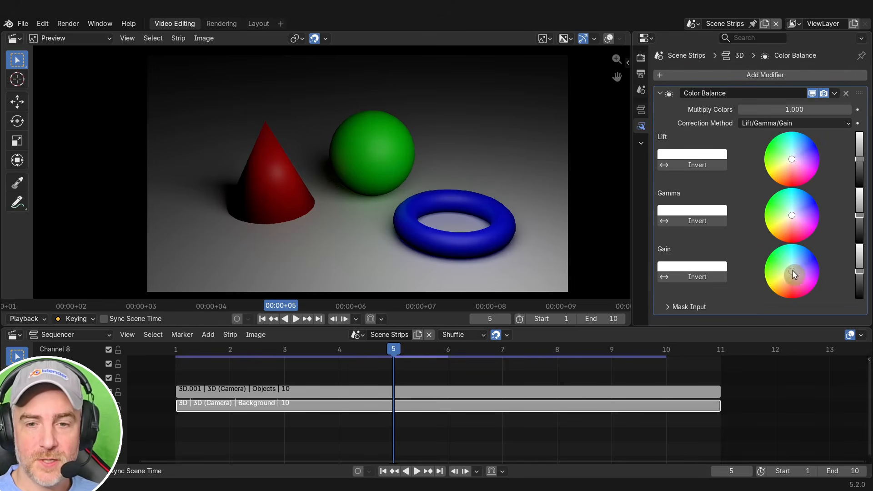
- Shift the Color Balance gain towards yellow-green and preview the sequence at frame 6
{"action": "left_click_drag", "start_coordinate": [792, 271], "coordinate": [771, 268]}
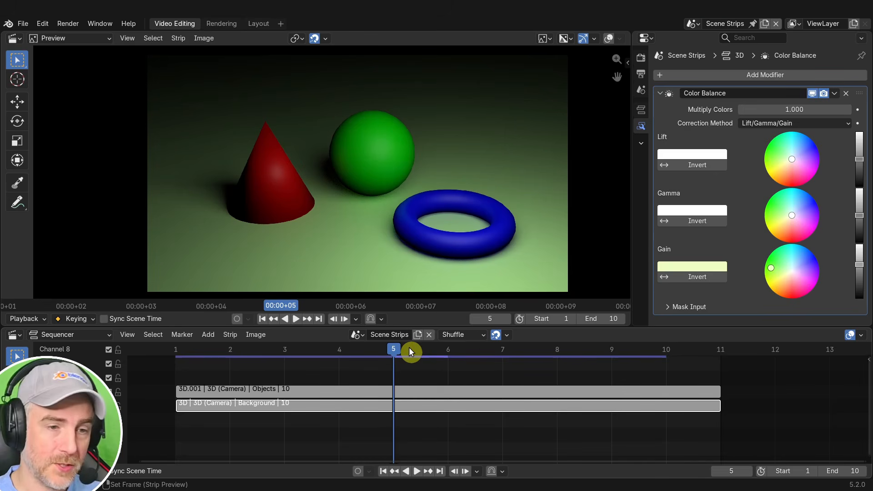
{"action": "key", "text": "space"}
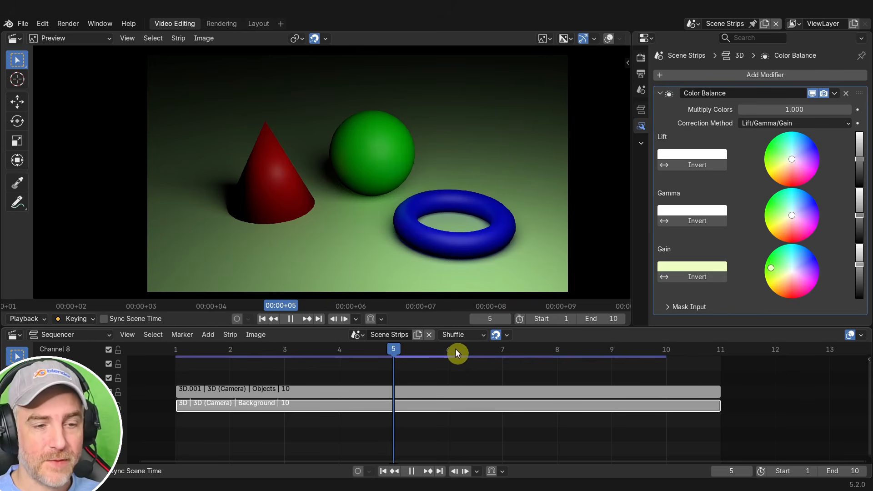
{"action": "left_click_drag", "start_coordinate": [432, 348], "coordinate": [437, 348]}
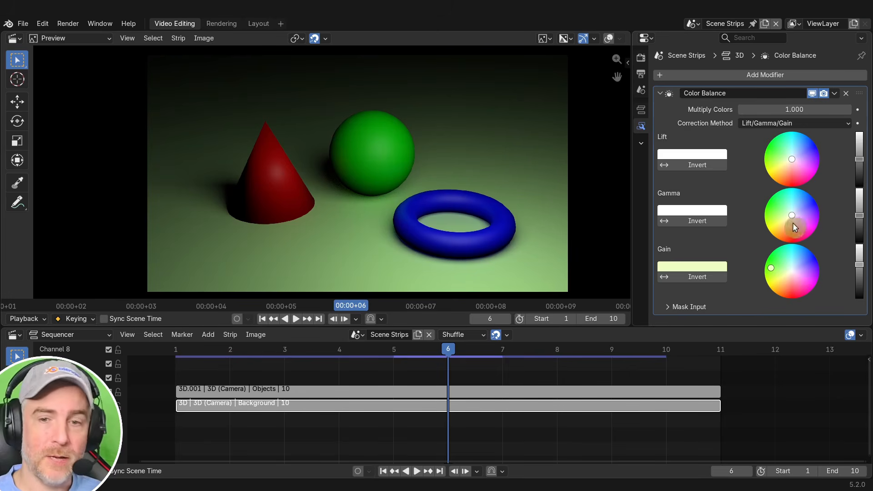
- Adjust the Color Balance gamma tint and shift the gain to a pale cyan for the Background strip
{"action": "mouse_move", "coordinate": [786, 213]}
{"action": "left_mouse_down"}
{"action": "mouse_move", "coordinate": [776, 210]}
{"action": "mouse_move", "coordinate": [787, 203]}
{"action": "left_mouse_up"}
{"action": "right_click", "coordinate": [786, 203]}
{"action": "left_click_drag", "start_coordinate": [770, 268], "coordinate": [789, 259]}
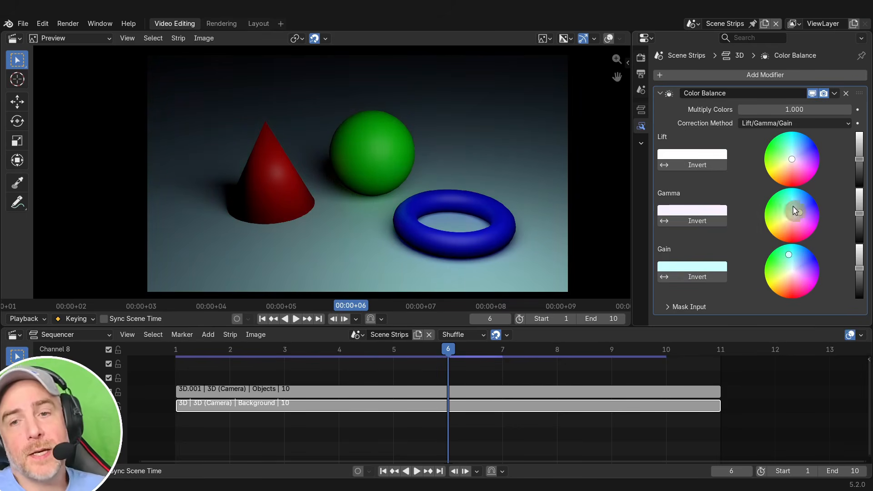
{"action": "mouse_move", "coordinate": [792, 211]}
{"action": "left_mouse_down"}
{"action": "mouse_move", "coordinate": [798, 219]}
{"action": "mouse_move", "coordinate": [781, 214]}
{"action": "left_mouse_up"}
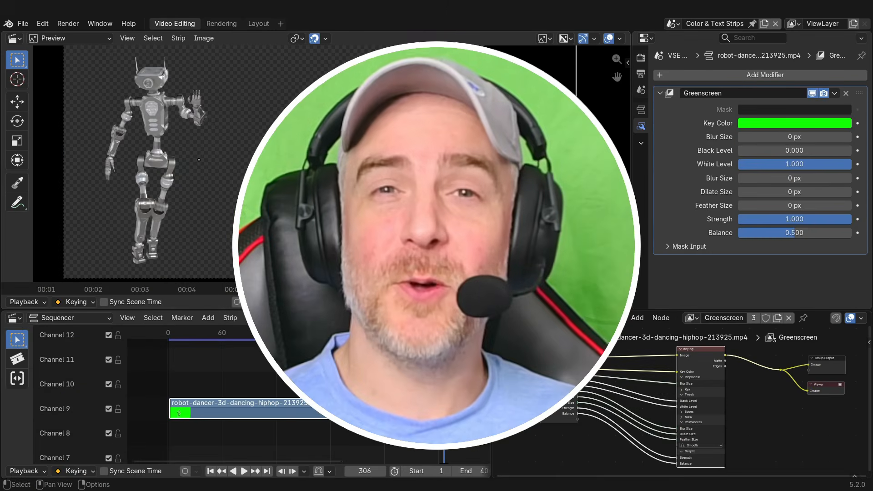